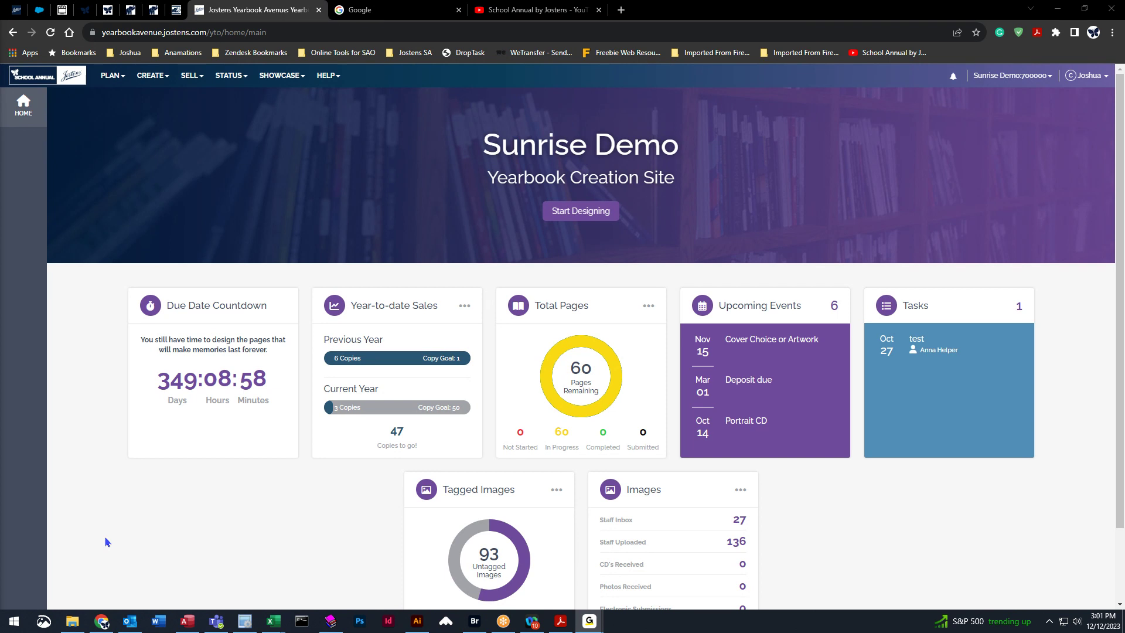
Open the Image Library and select the Adkins category inside the Portrait folder.
{"action": "left_click", "coordinate": [149, 79]}
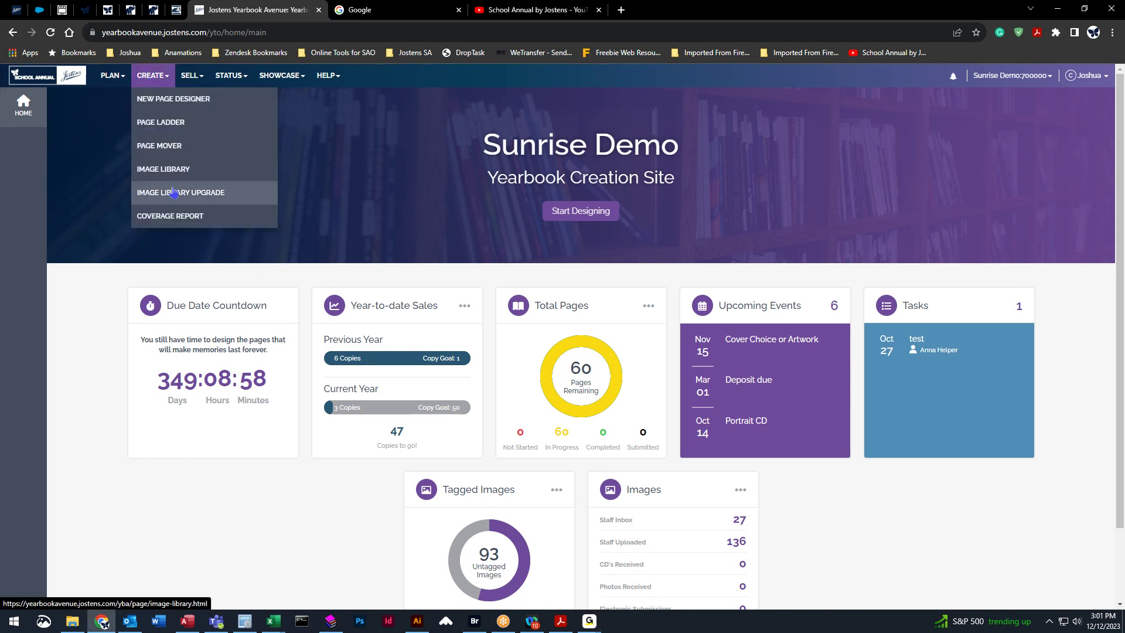
{"action": "left_click", "coordinate": [160, 171]}
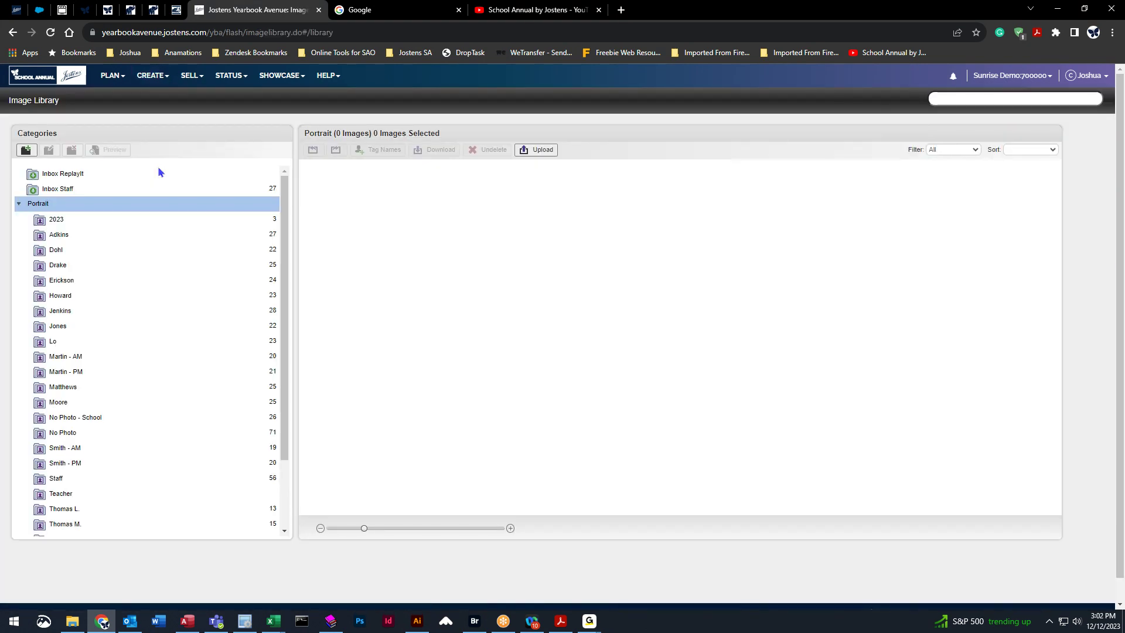
{"action": "left_click", "coordinate": [19, 204]}
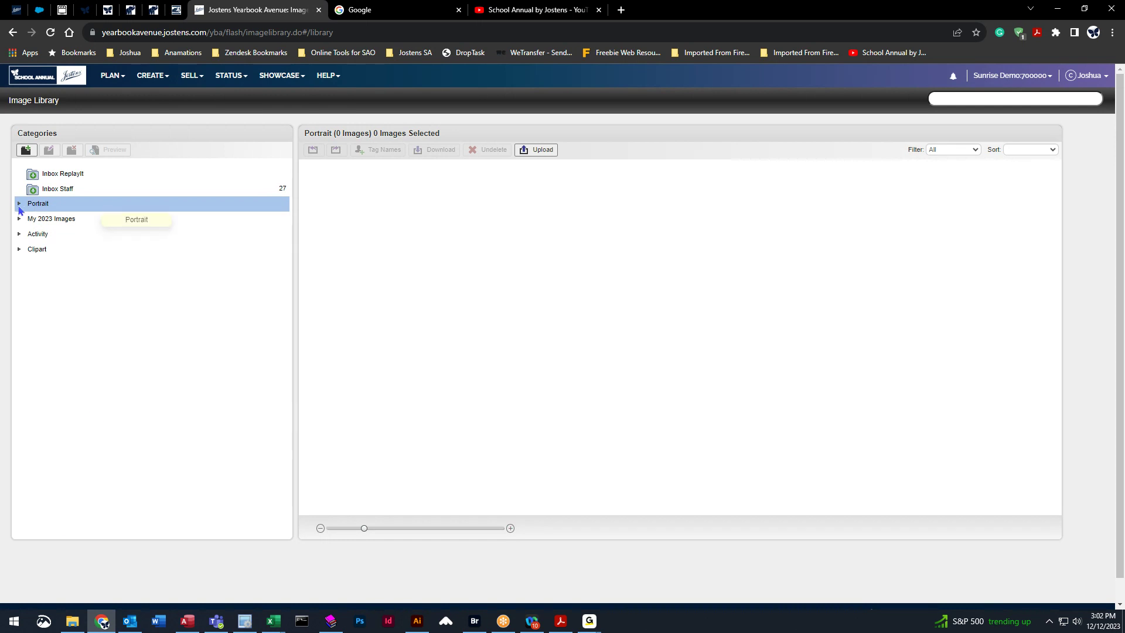
{"action": "left_click", "coordinate": [18, 205]}
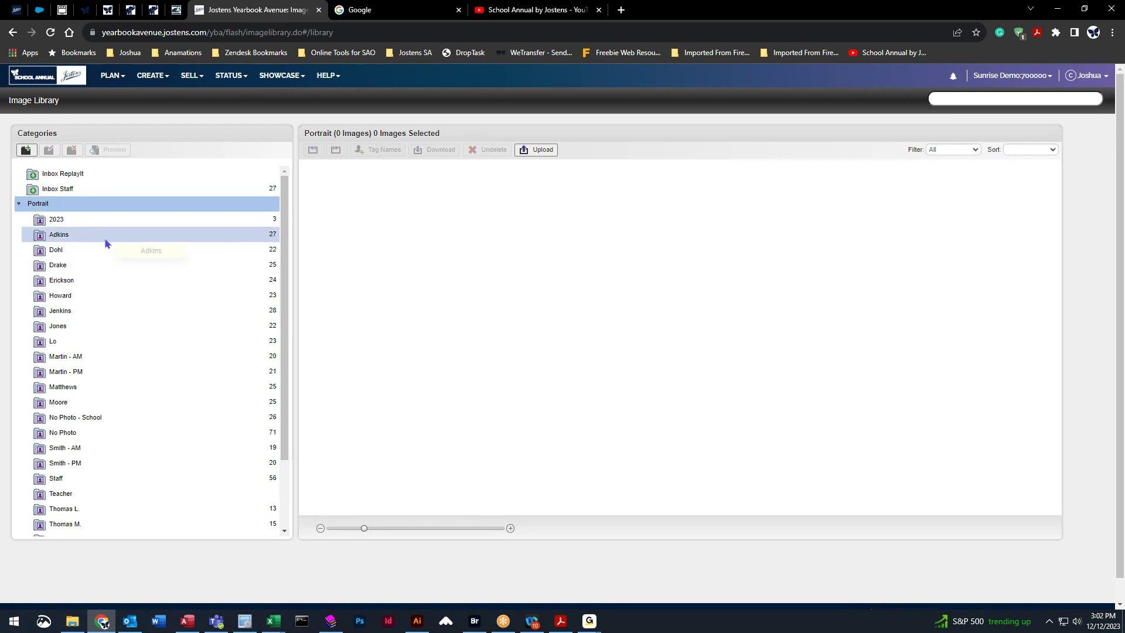
{"action": "left_click", "coordinate": [63, 238]}
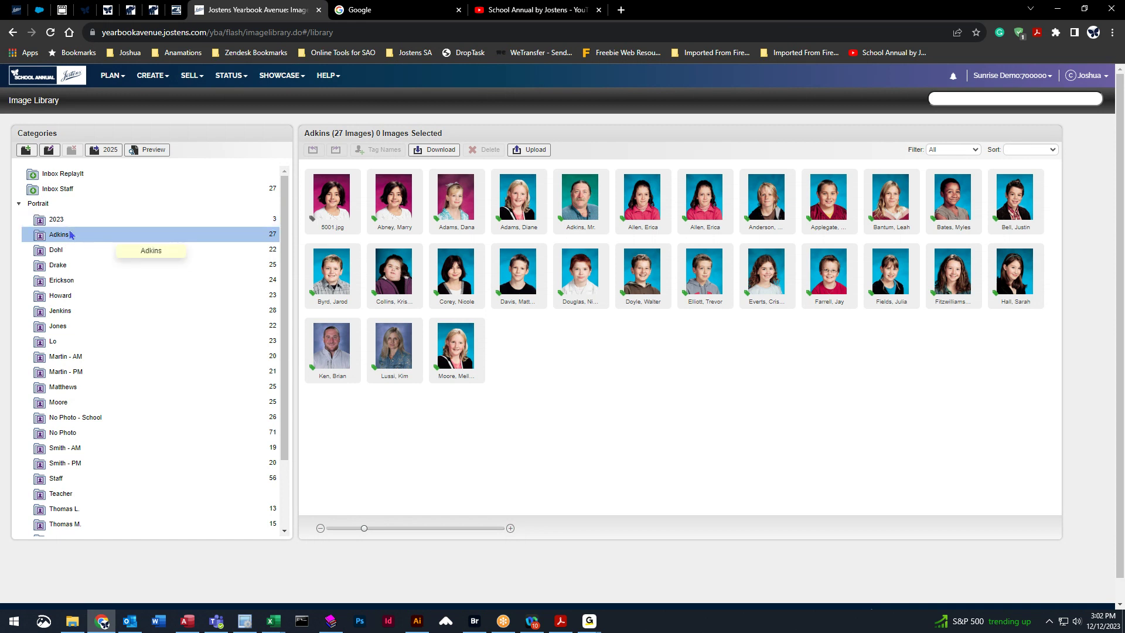
{"action": "left_click", "coordinate": [66, 205]}
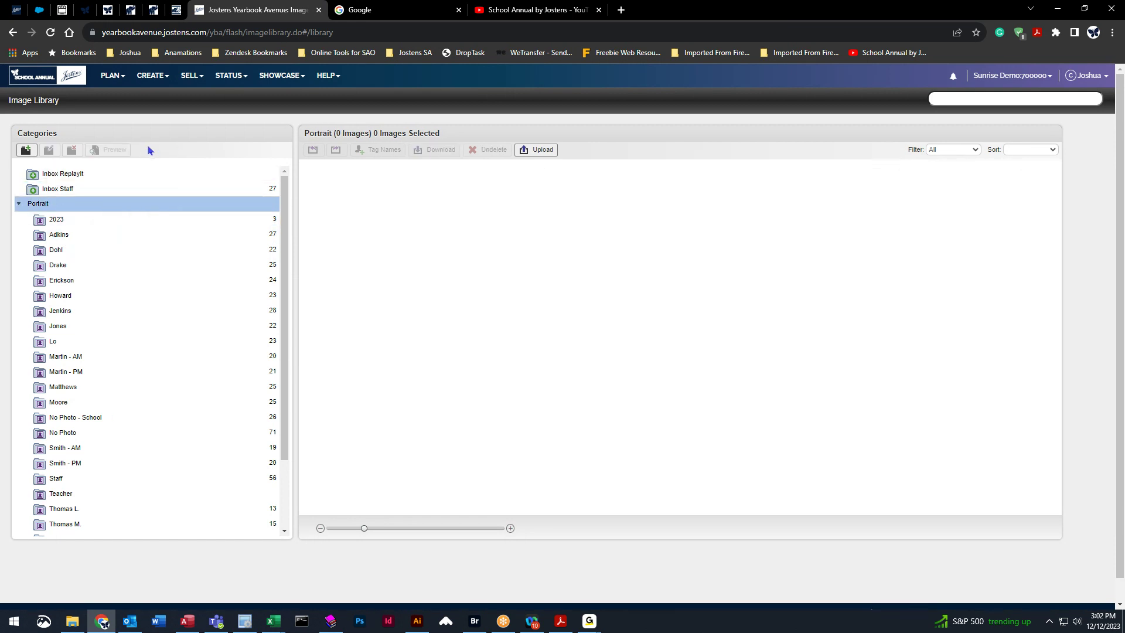
{"action": "left_click", "coordinate": [102, 235]}
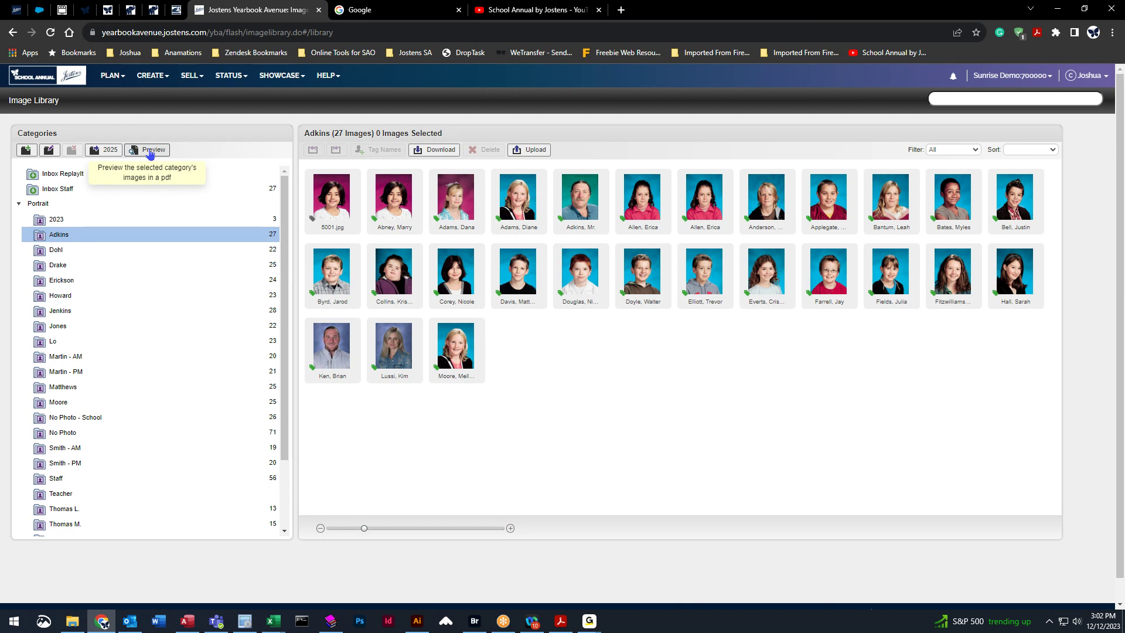
{"action": "left_click", "coordinate": [150, 151]}
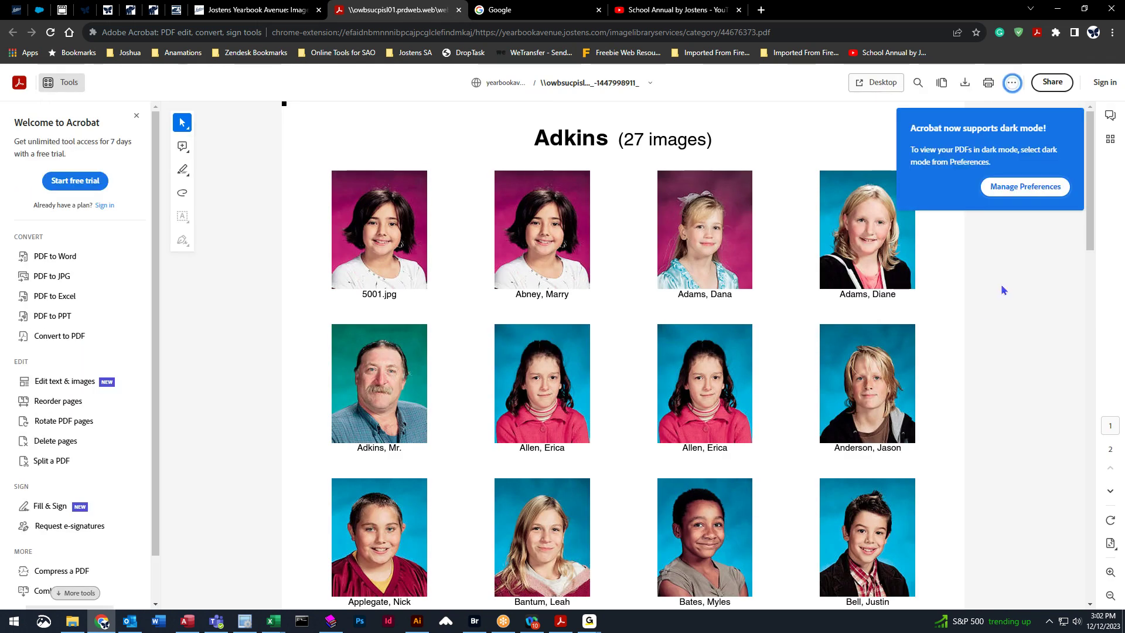
{"action": "left_click", "coordinate": [1012, 86]}
{"action": "left_click", "coordinate": [1011, 86]}
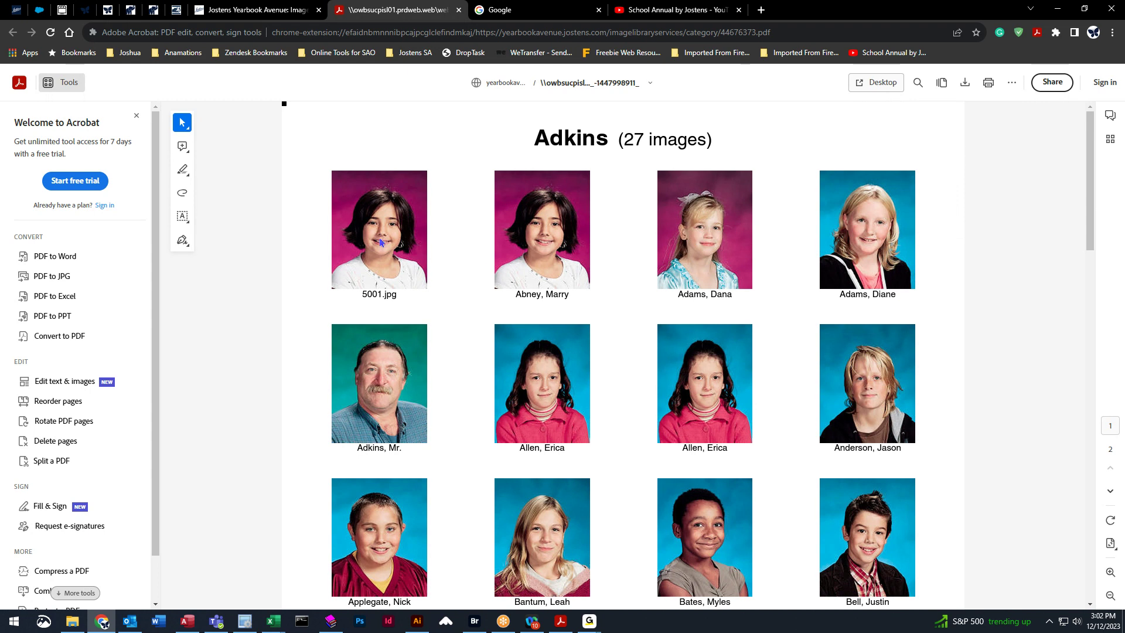
{"action": "scroll", "coordinate": [769, 413], "scroll_direction": "down", "scroll_amount": 2}
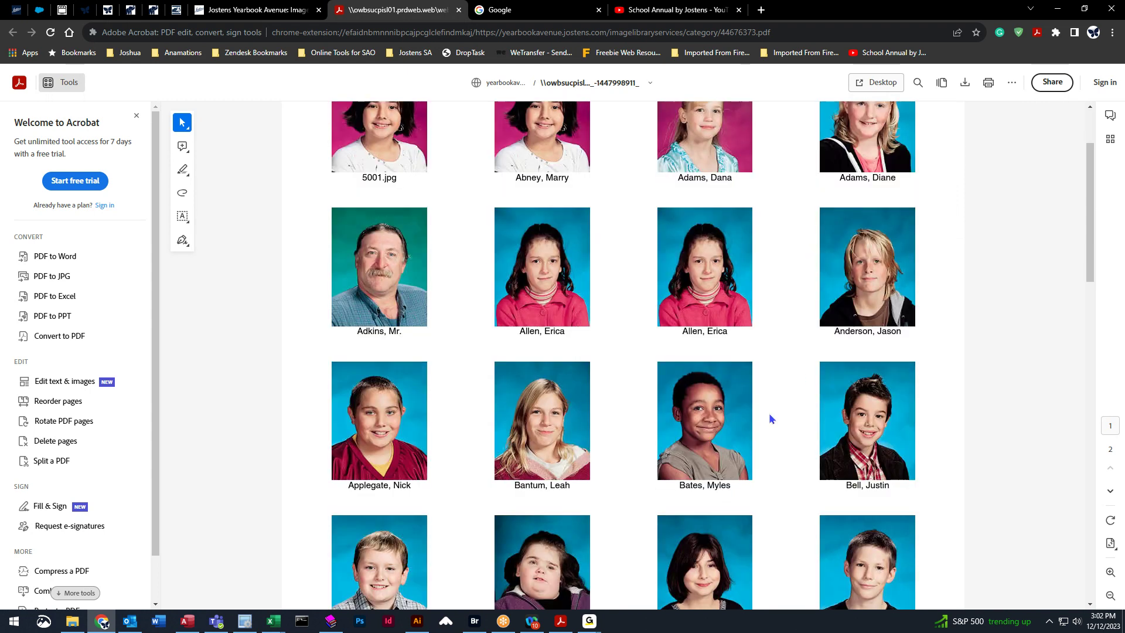
{"action": "scroll", "coordinate": [769, 413], "scroll_direction": "down", "scroll_amount": 4}
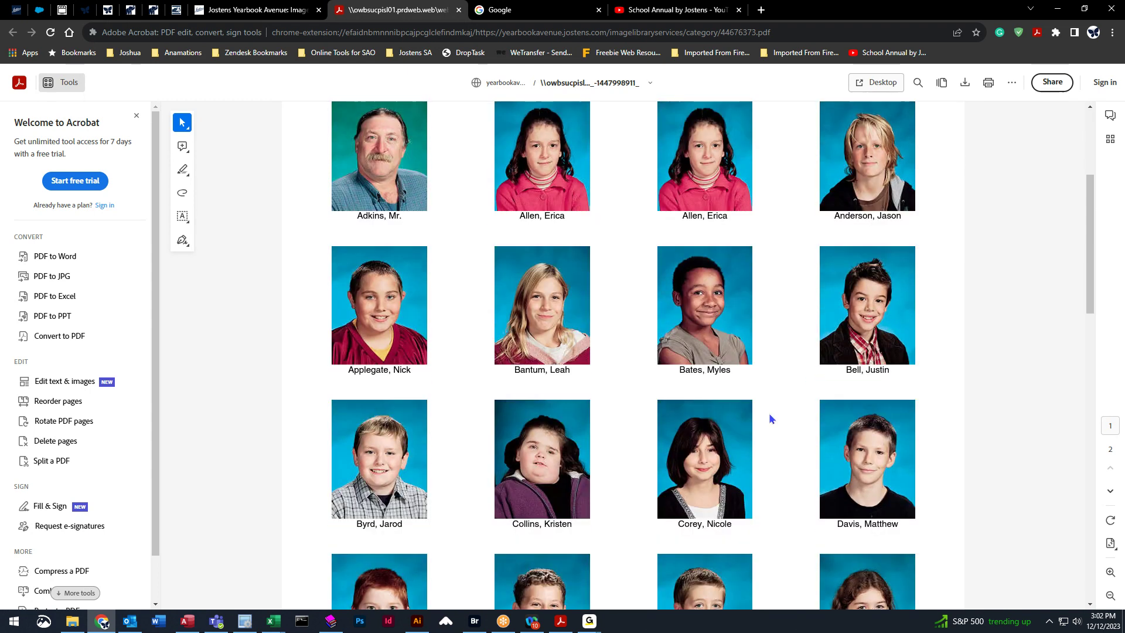
{"action": "scroll", "coordinate": [773, 417], "scroll_direction": "down", "scroll_amount": 8}
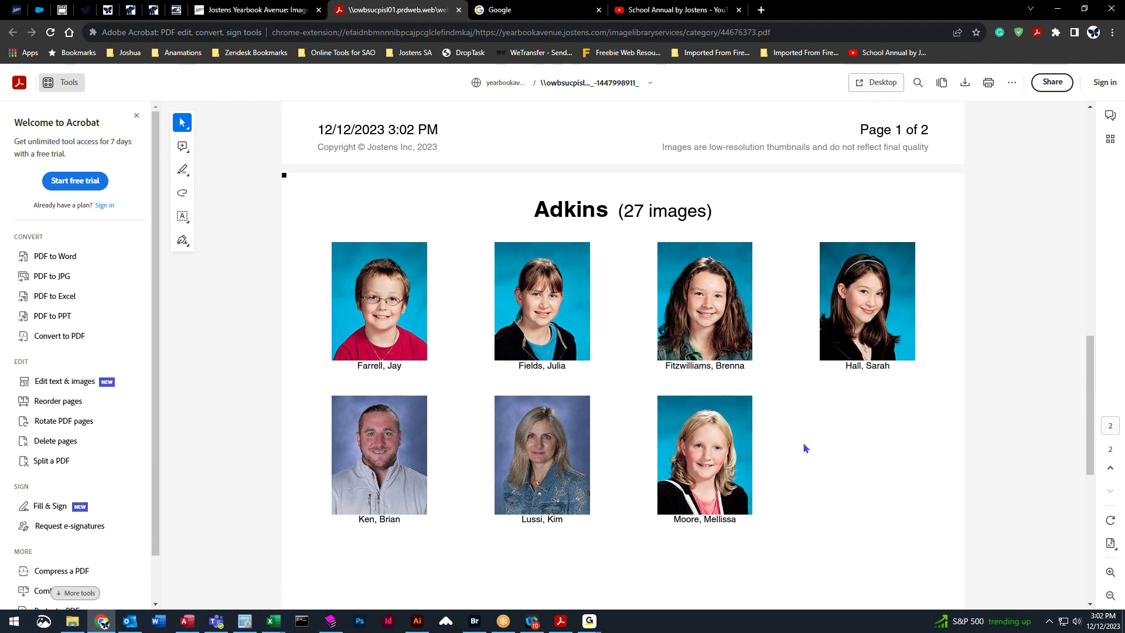
{"action": "scroll", "coordinate": [798, 531], "scroll_direction": "up", "scroll_amount": 10}
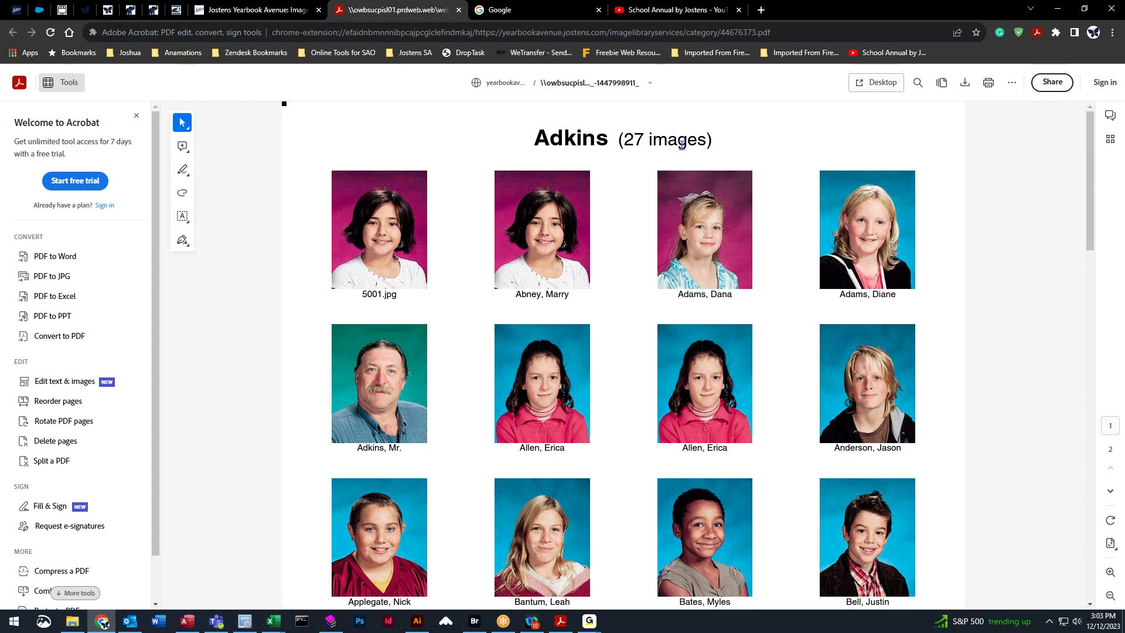
{"action": "left_click", "coordinate": [459, 10]}
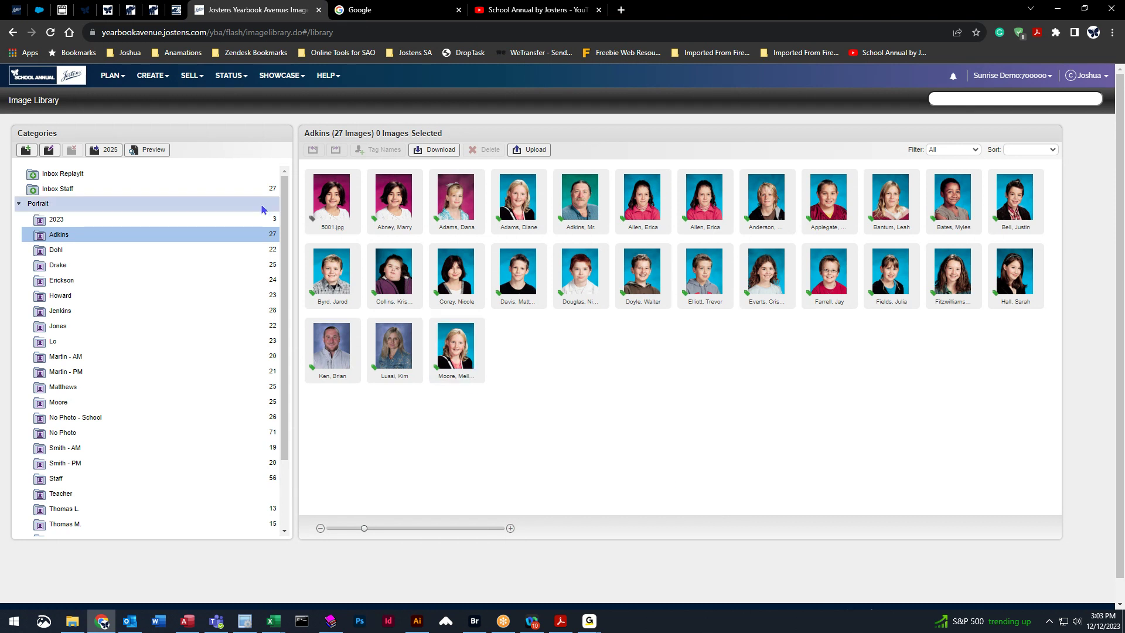
Open the Coverage Report and sort all 418 people by last name, A to Z.
{"action": "left_click", "coordinate": [153, 79]}
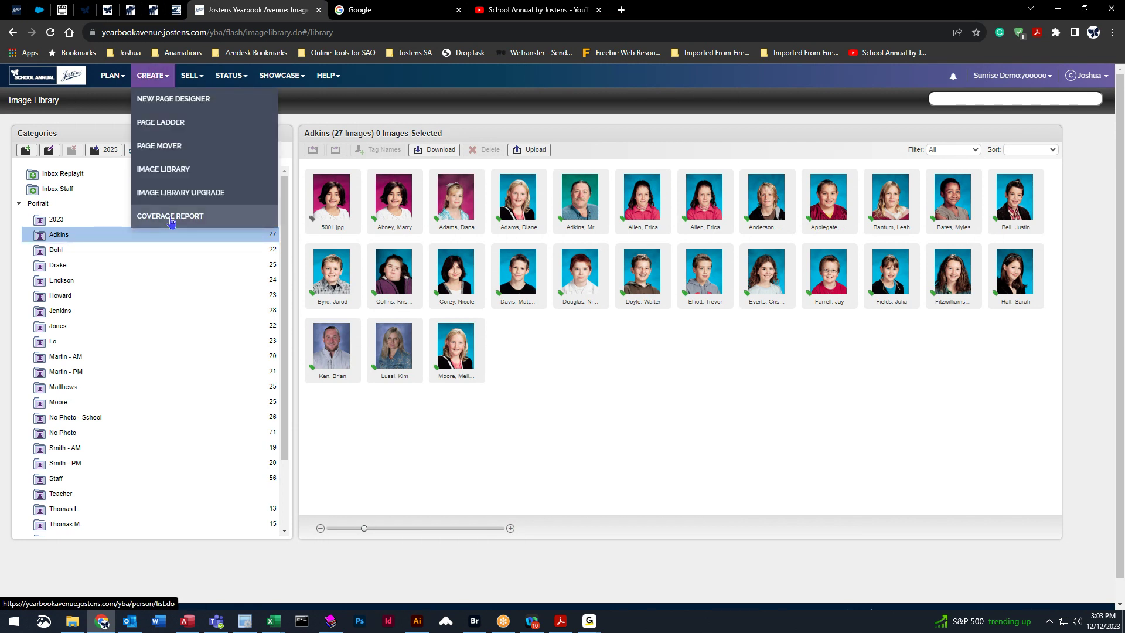
{"action": "left_click", "coordinate": [171, 218]}
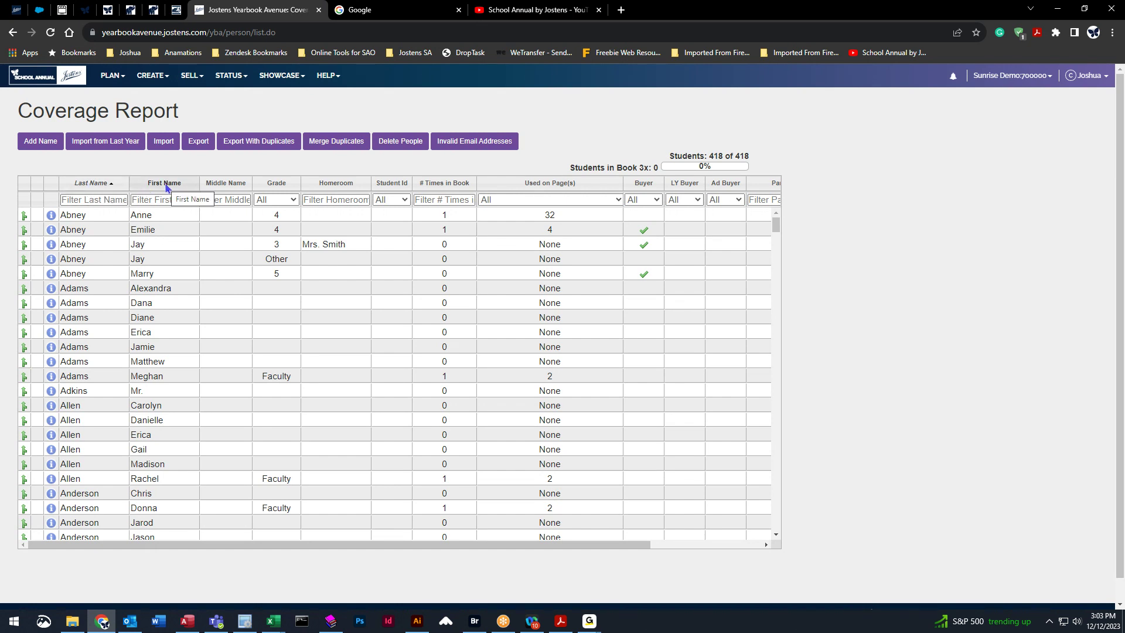
{"action": "left_click", "coordinate": [88, 184]}
{"action": "left_click", "coordinate": [90, 184]}
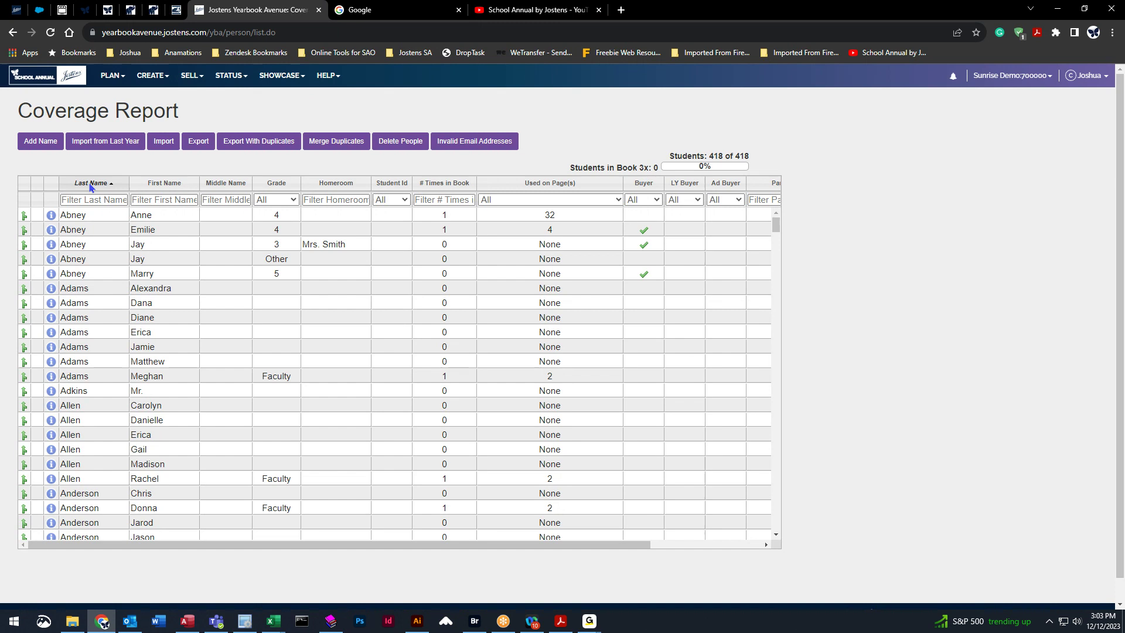
{"action": "left_click", "coordinate": [162, 185]}
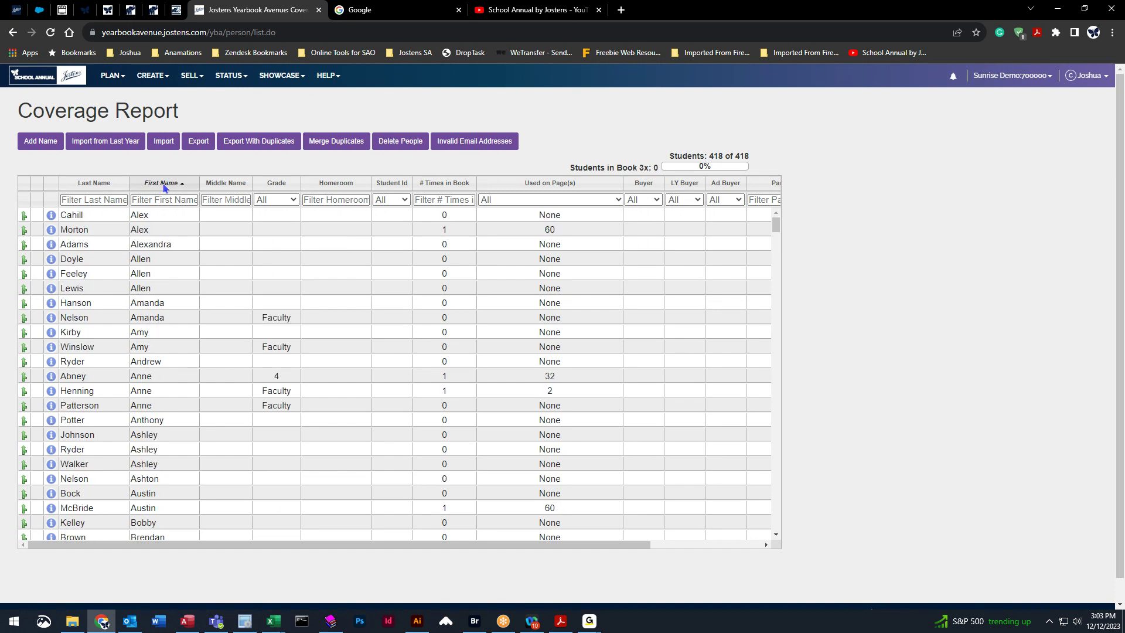
{"action": "left_click", "coordinate": [101, 186]}
{"action": "left_click", "coordinate": [104, 188]}
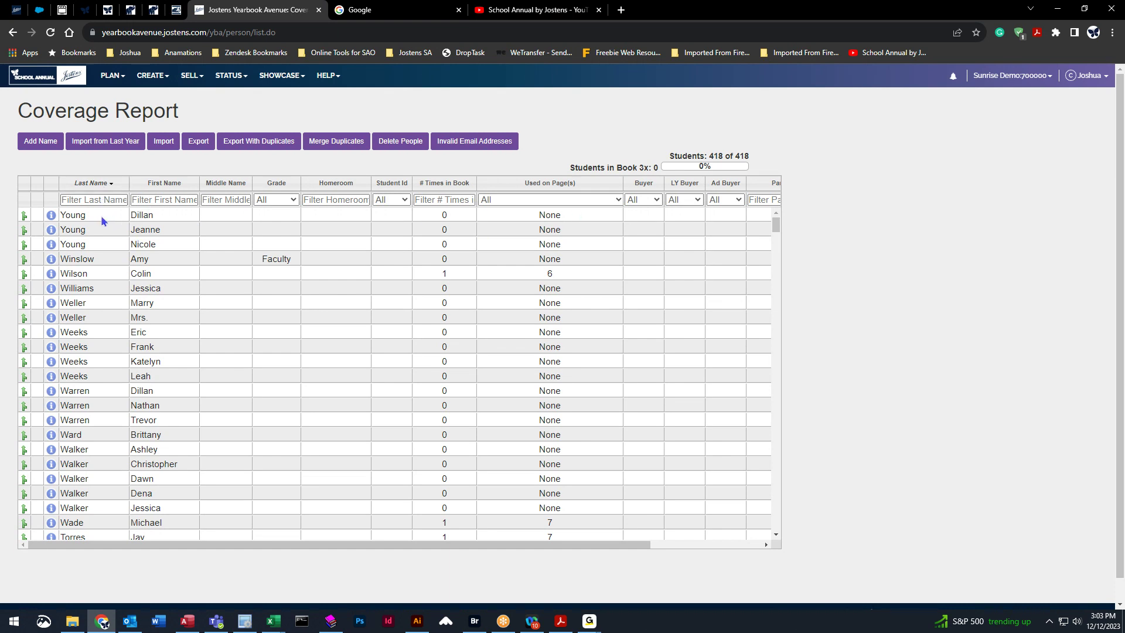
{"action": "left_click", "coordinate": [100, 183]}
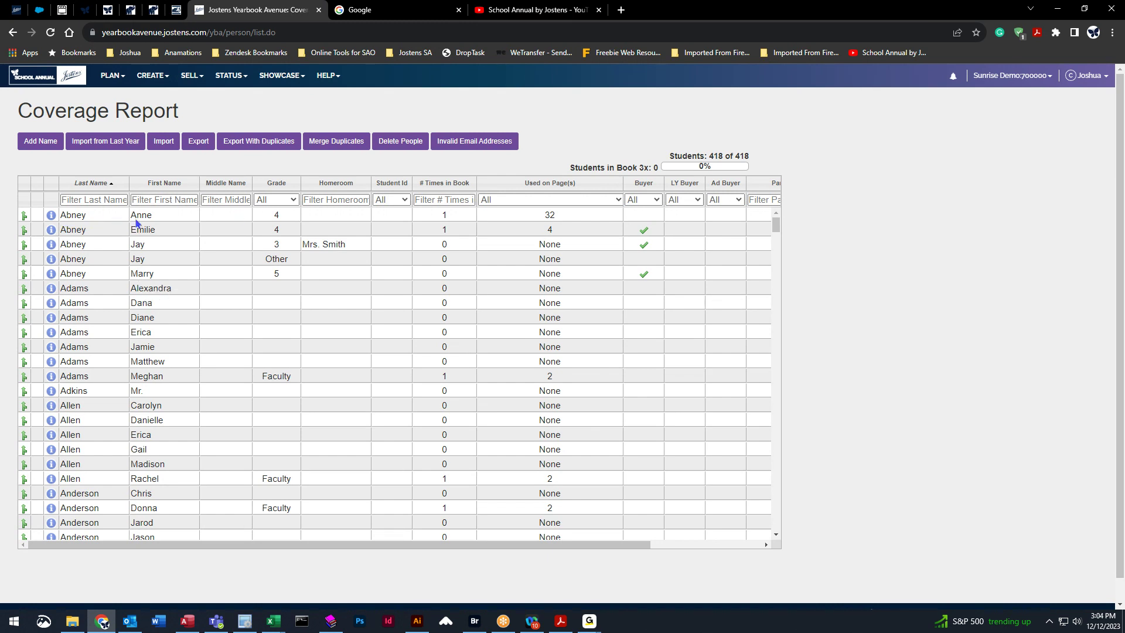
Fix a misspelled student first name by replacing its last letter with 'y'.
{"action": "left_click", "coordinate": [165, 216]}
{"action": "left_click", "coordinate": [176, 215]}
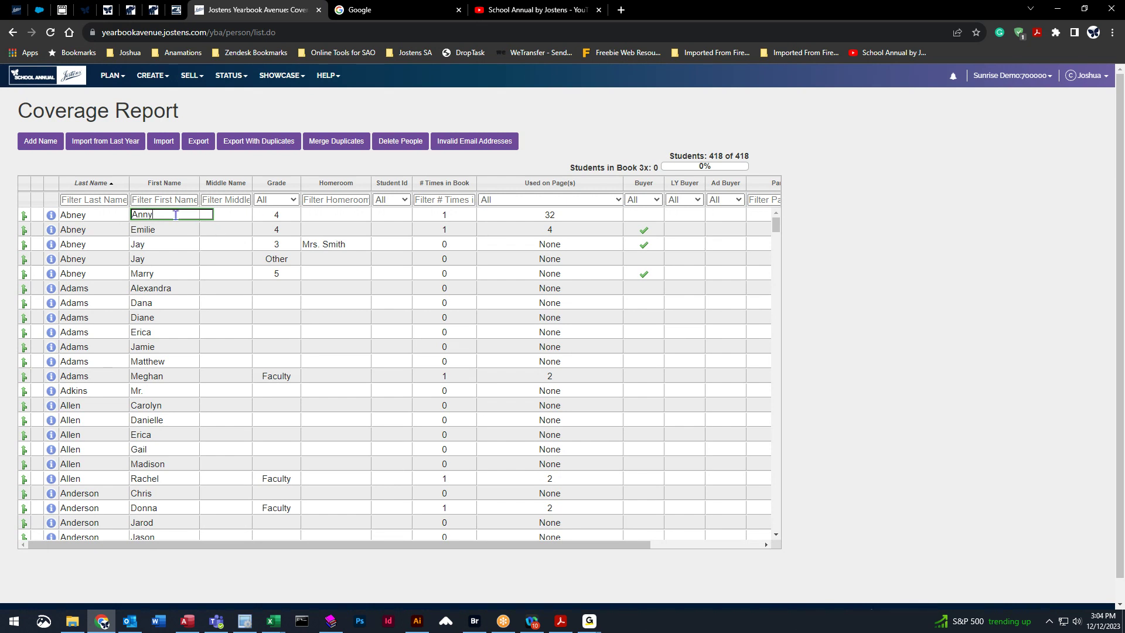
{"action": "left_click", "coordinate": [177, 230]}
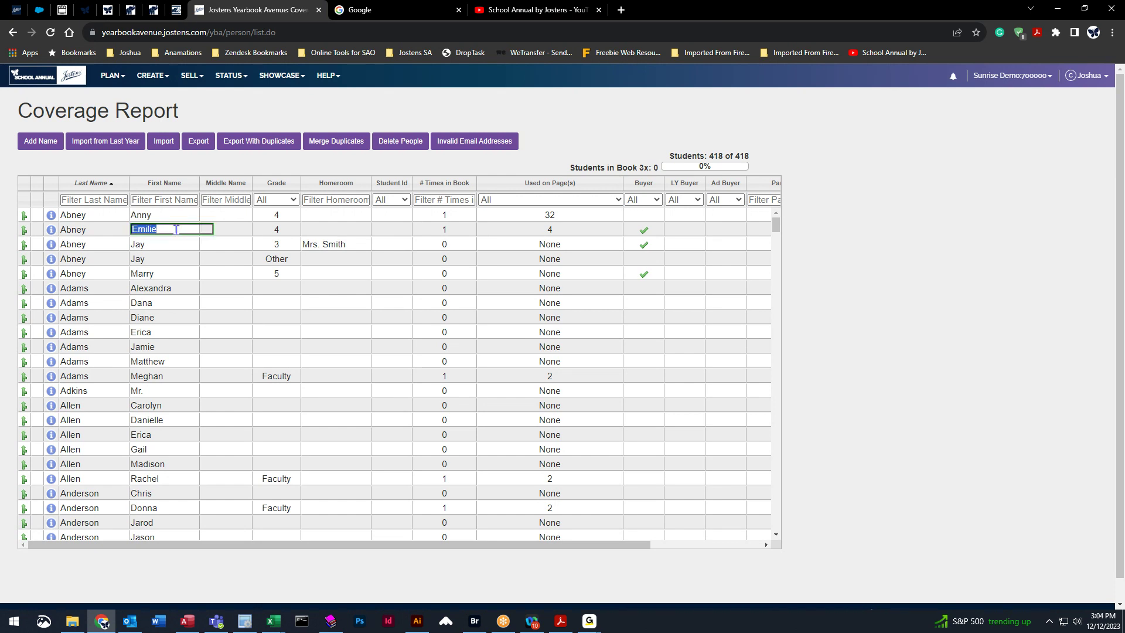
{"action": "left_click", "coordinate": [175, 230]}
{"action": "key", "text": "BackSpace"}
{"action": "type", "text": "y"}
Shorten two other students' first names to their nicknames.
{"action": "left_click", "coordinate": [179, 289]}
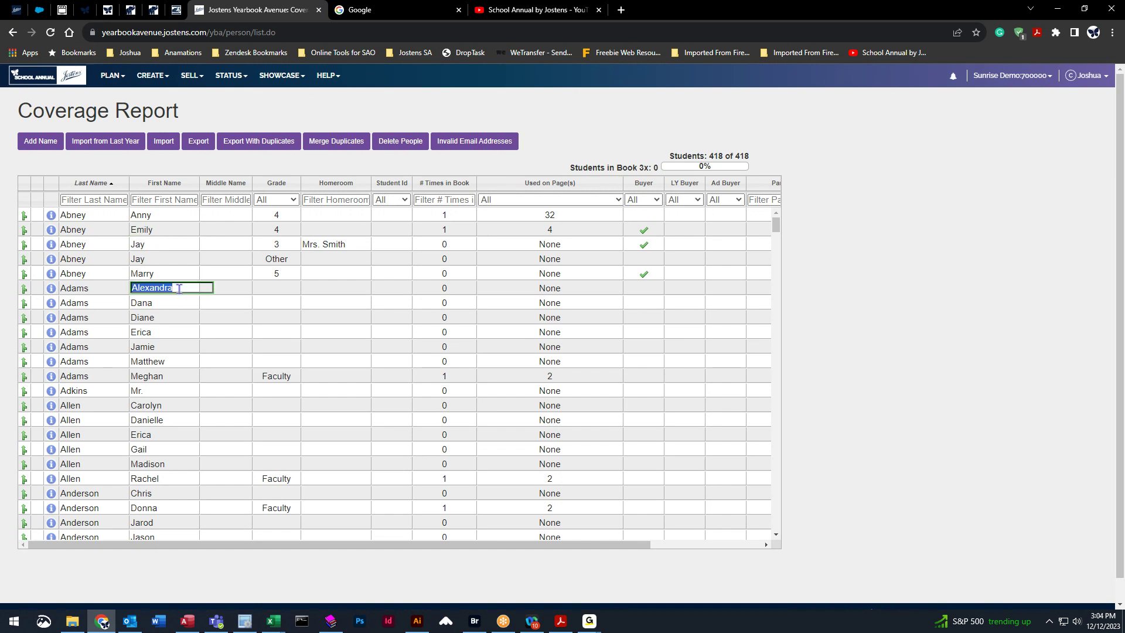
{"action": "left_click", "coordinate": [183, 288]}
{"action": "key", "text": "BackSpace"}
{"action": "key", "text": "BackSpace"}
{"action": "key", "text": "BackSpace"}
{"action": "key", "text": "BackSpace"}
{"action": "left_click", "coordinate": [182, 317]}
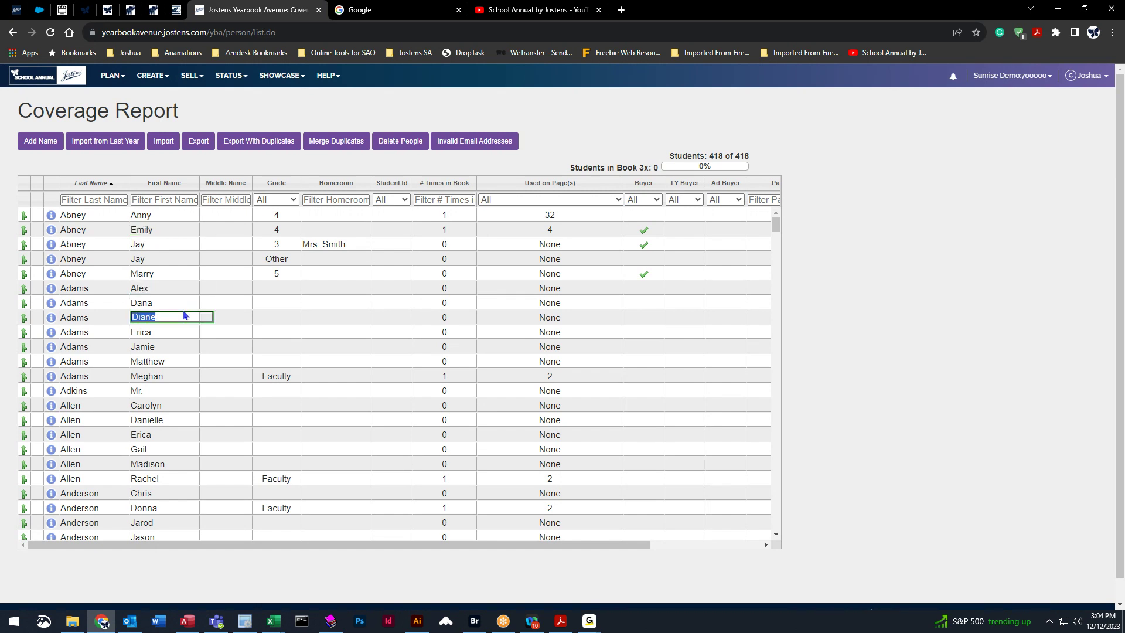
{"action": "left_click", "coordinate": [174, 361]}
{"action": "left_click", "coordinate": [174, 360]}
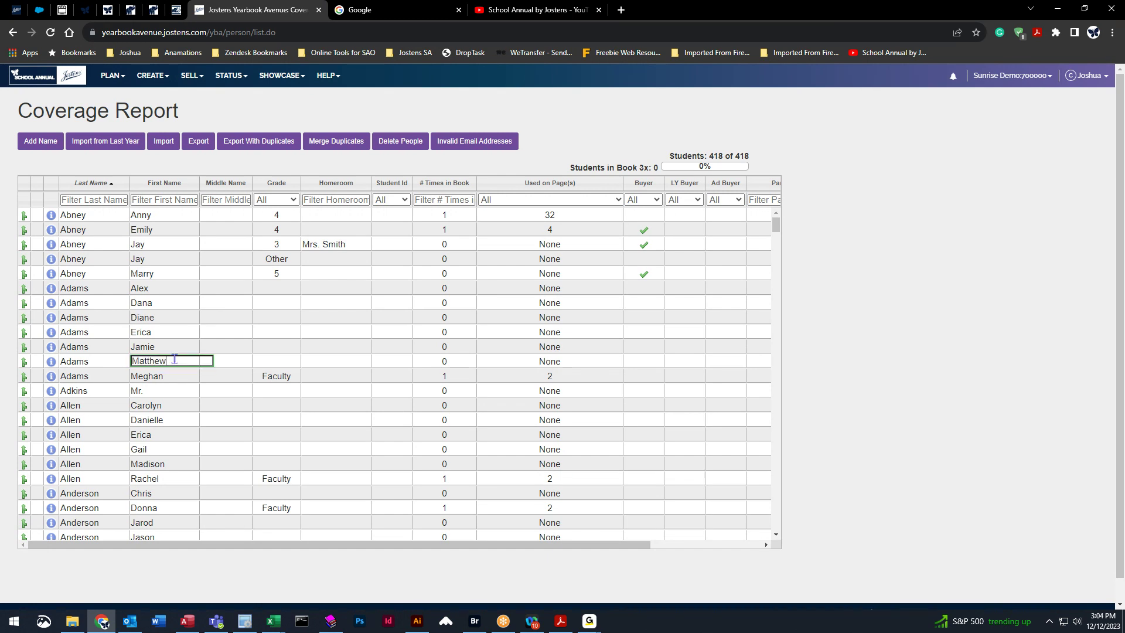
{"action": "key", "text": "BackSpace"}
{"action": "key", "text": "BackSpace"}
{"action": "key", "text": "BackSpace"}
{"action": "key", "text": "BackSpace"}
{"action": "left_click", "coordinate": [173, 392]}
Set the Adkins teacher's grade to Faculty and replace Mr. with the teacher's first name.
{"action": "left_click", "coordinate": [298, 393]}
{"action": "left_click", "coordinate": [301, 395]}
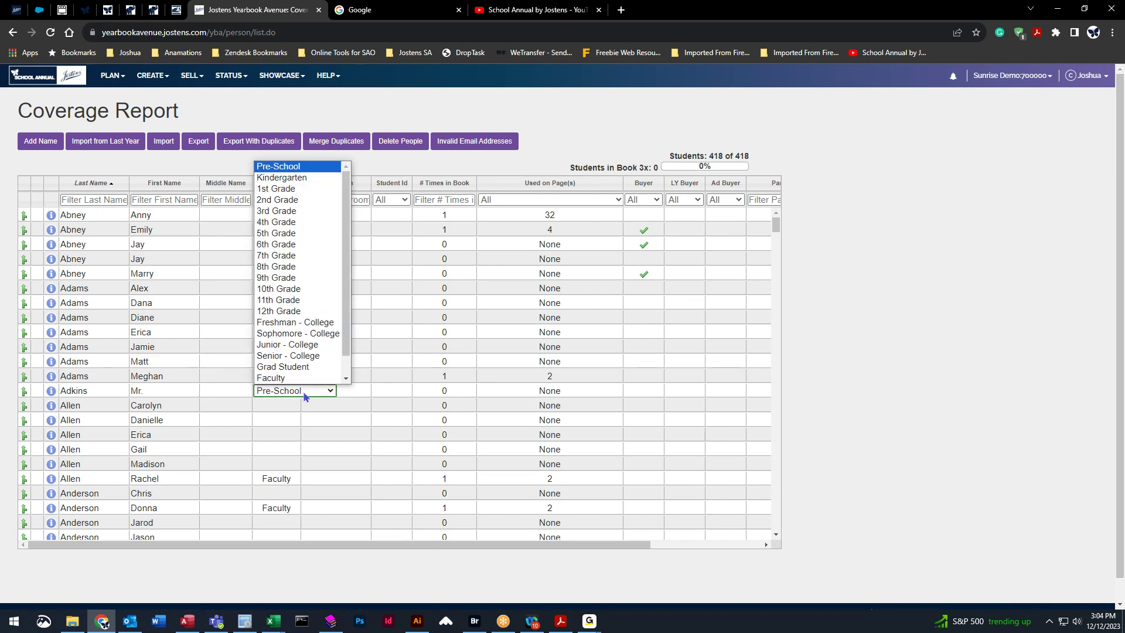
{"action": "left_click", "coordinate": [310, 378]}
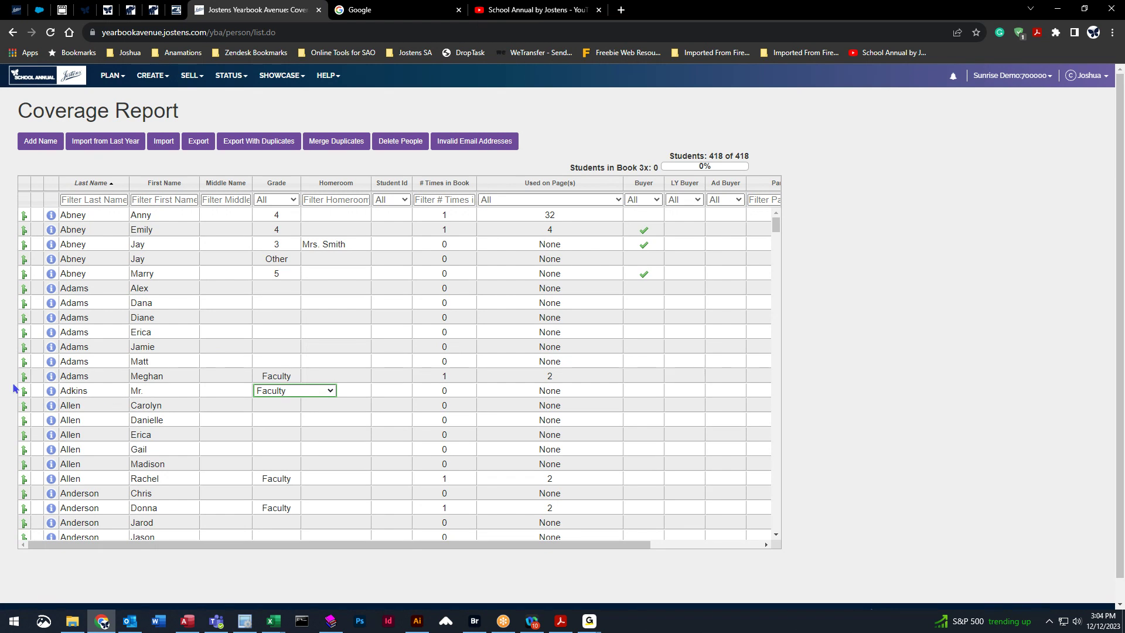
{"action": "left_click", "coordinate": [155, 391]}
{"action": "left_click", "coordinate": [176, 391]}
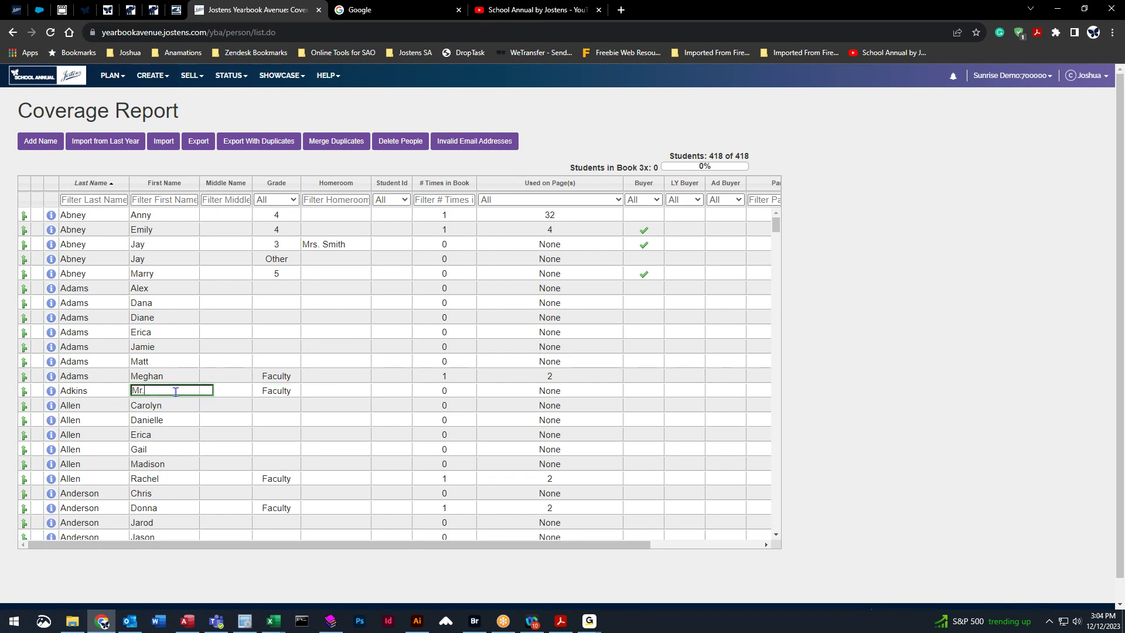
{"action": "key", "text": "BackSpace"}
{"action": "key", "text": "BackSpace"}
{"action": "key", "text": "BackSpace"}
{"action": "type", "text": "Aaron"}
Sort the Coverage Report by # Times in Book, most-featured people first.
{"action": "left_click", "coordinate": [205, 580]}
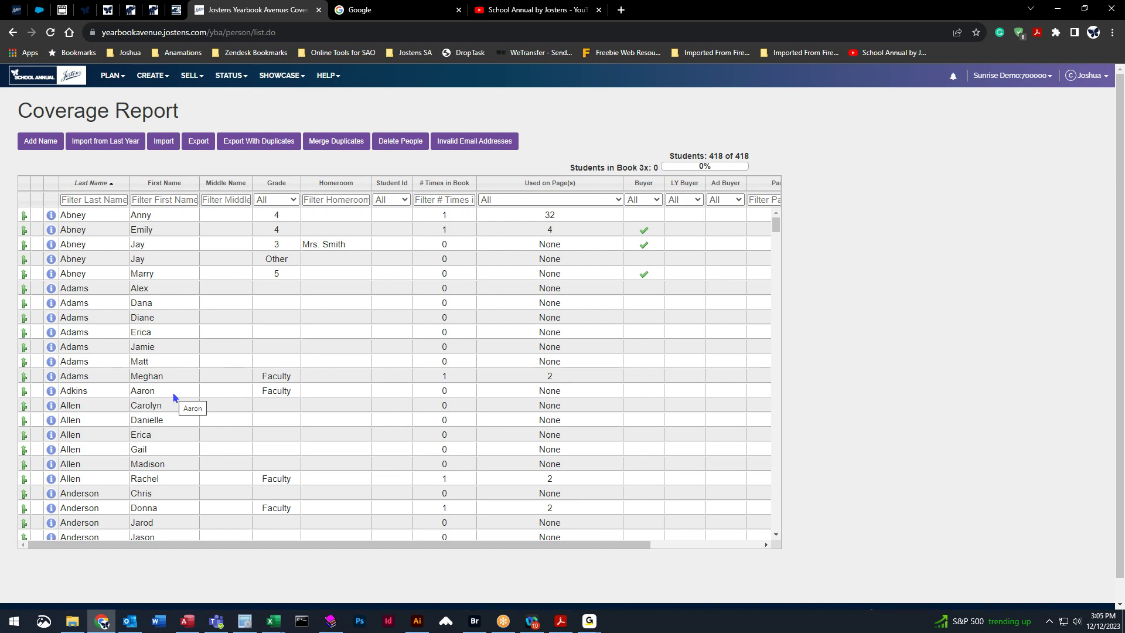
{"action": "left_click", "coordinate": [446, 185]}
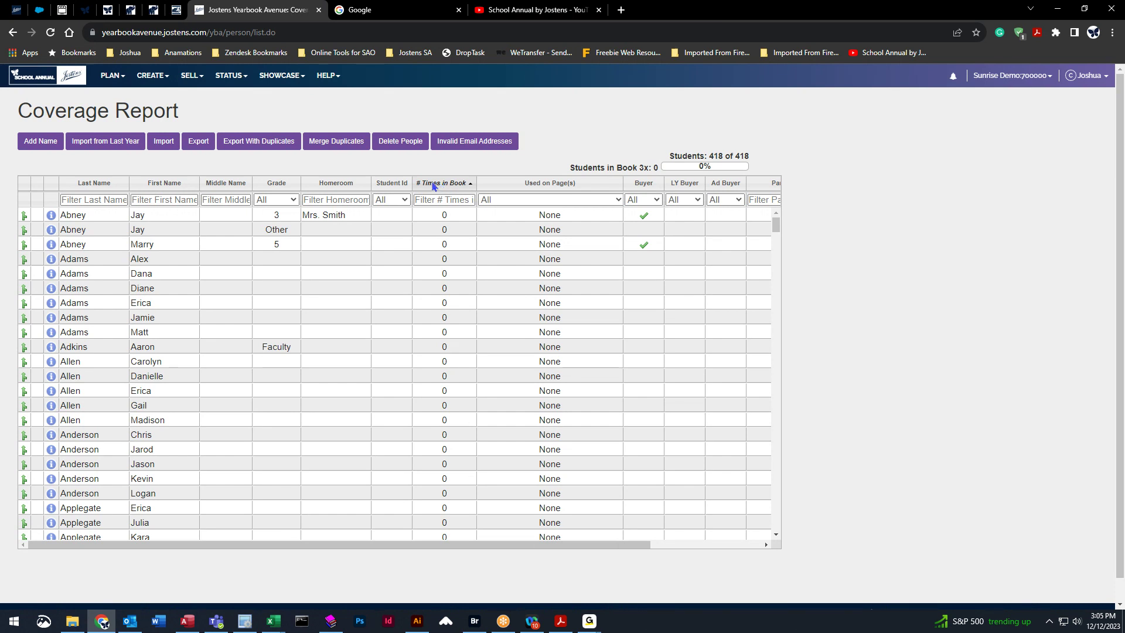
{"action": "left_click", "coordinate": [444, 183]}
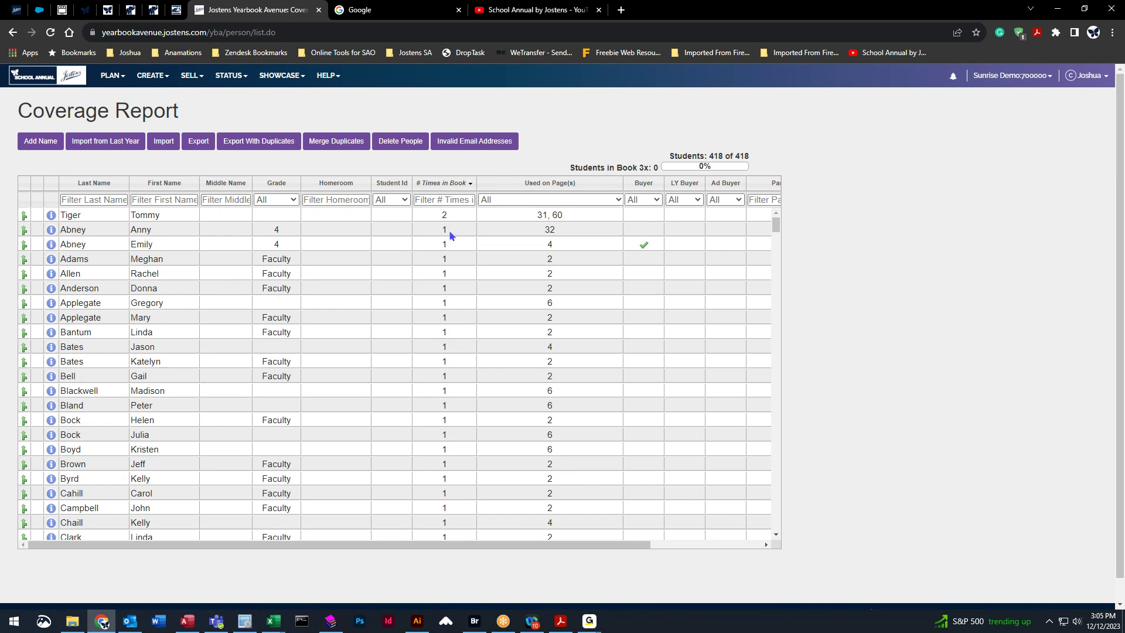
{"action": "left_click", "coordinate": [550, 232]}
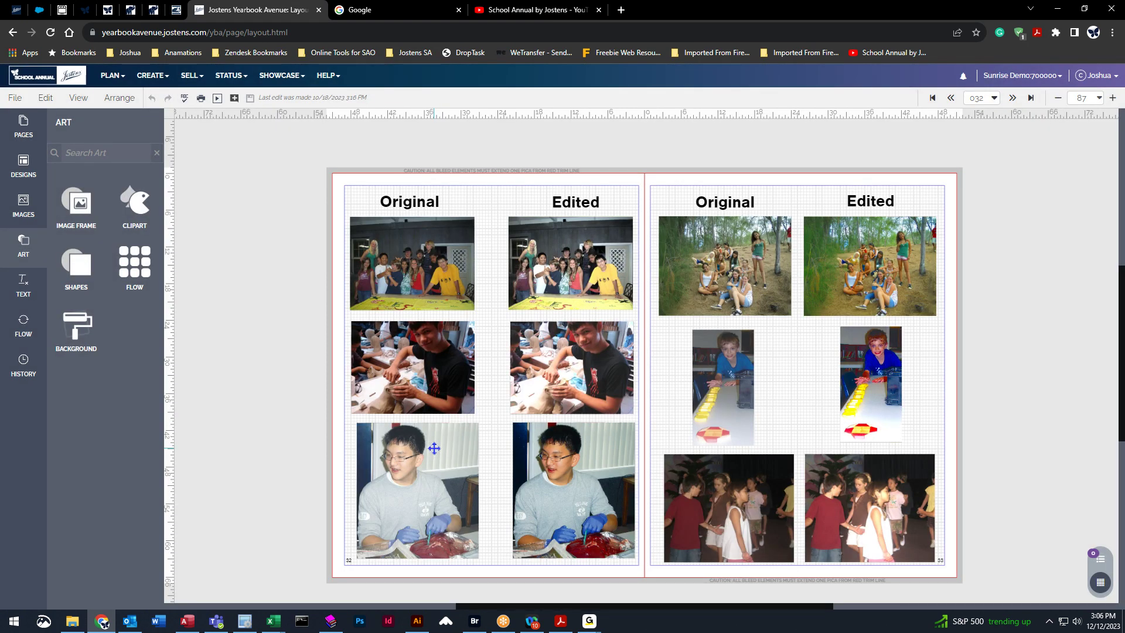
{"action": "left_click", "coordinate": [12, 32]}
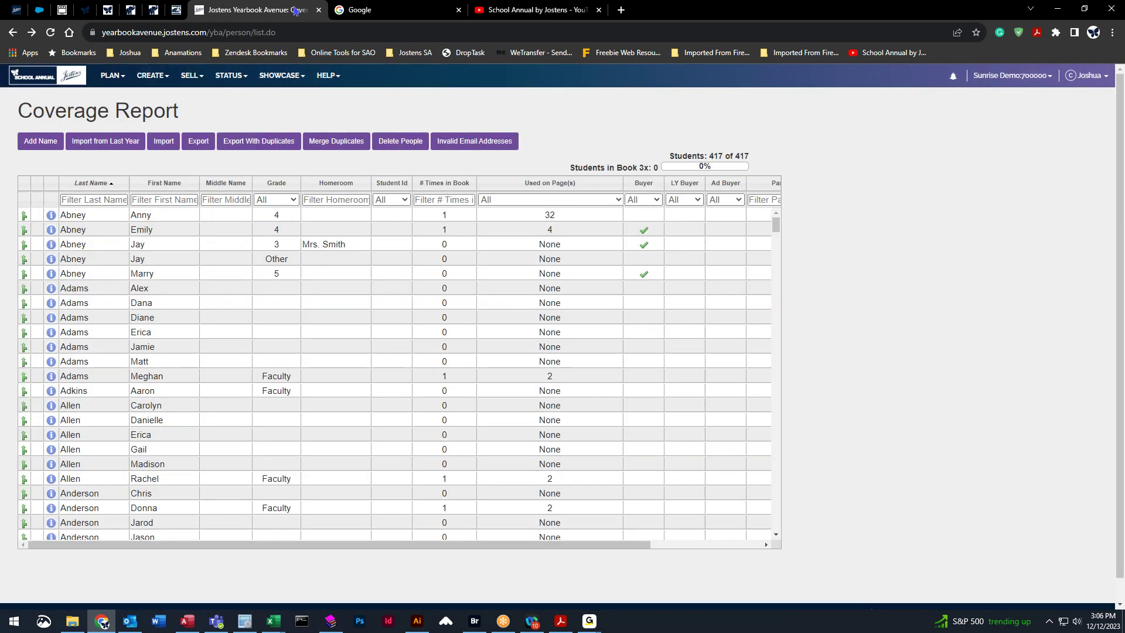
{"action": "left_click", "coordinate": [435, 185]}
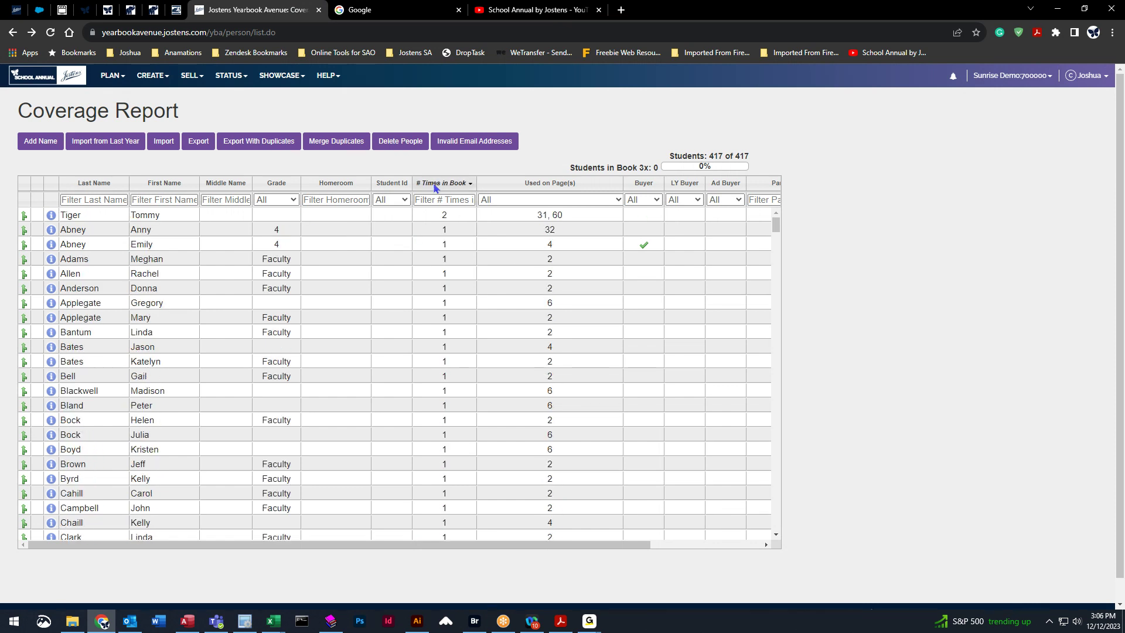
{"action": "left_click", "coordinate": [51, 231]}
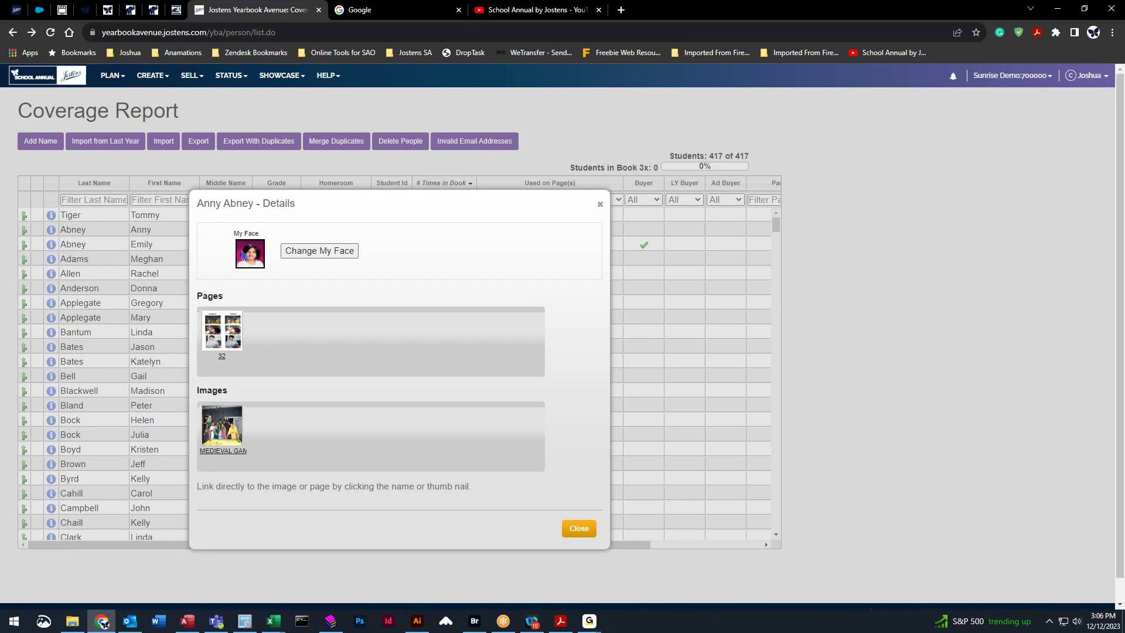
{"action": "left_click", "coordinate": [600, 204]}
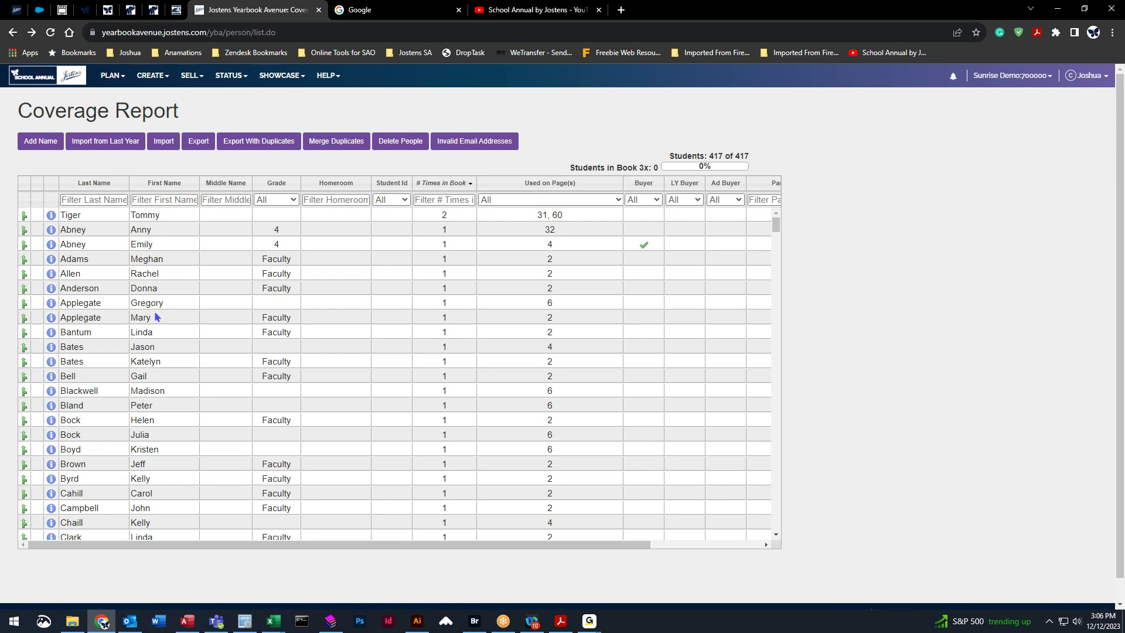
{"action": "left_click", "coordinate": [51, 304]}
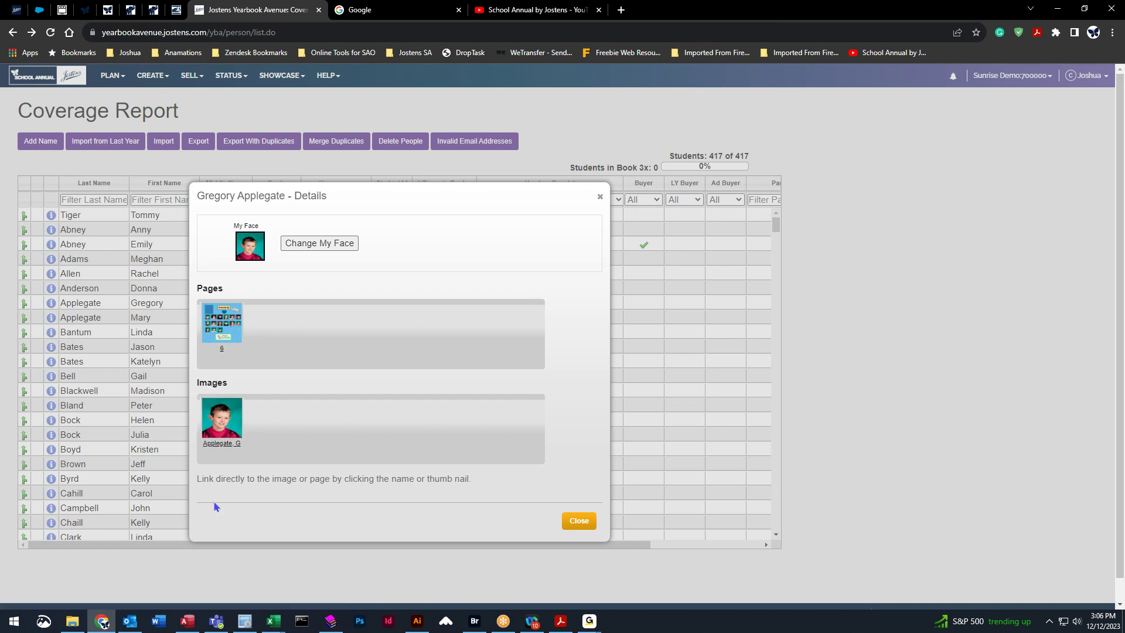
{"action": "left_click", "coordinate": [577, 522]}
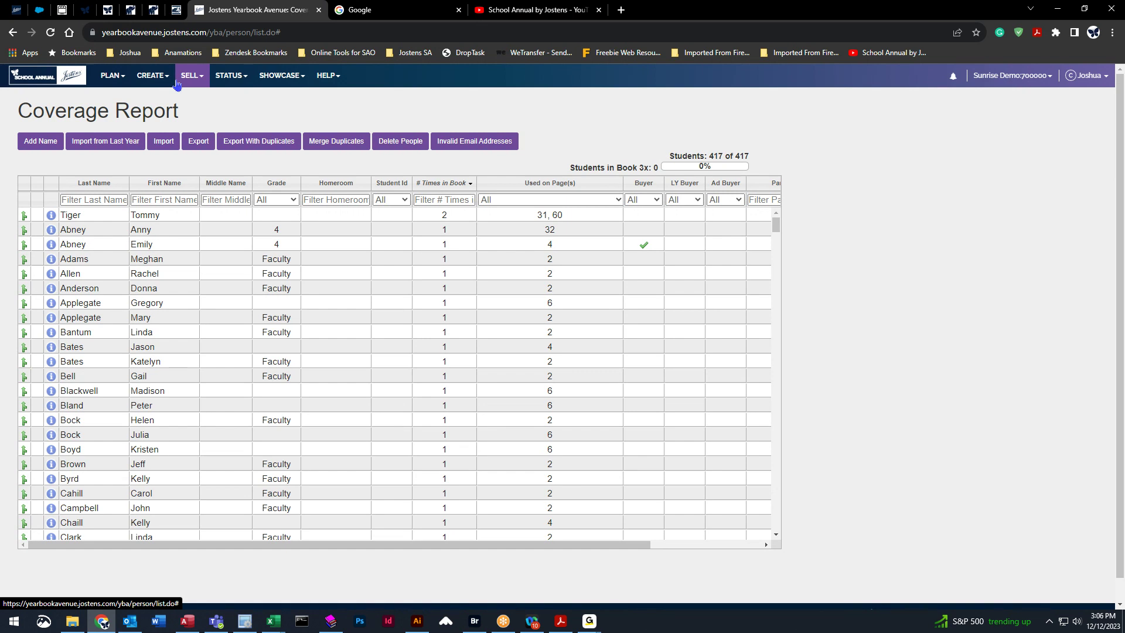
Reopen the Image Library on the Adkins category and select the untagged 5001.jpg portrait.
{"action": "left_click", "coordinate": [151, 76]}
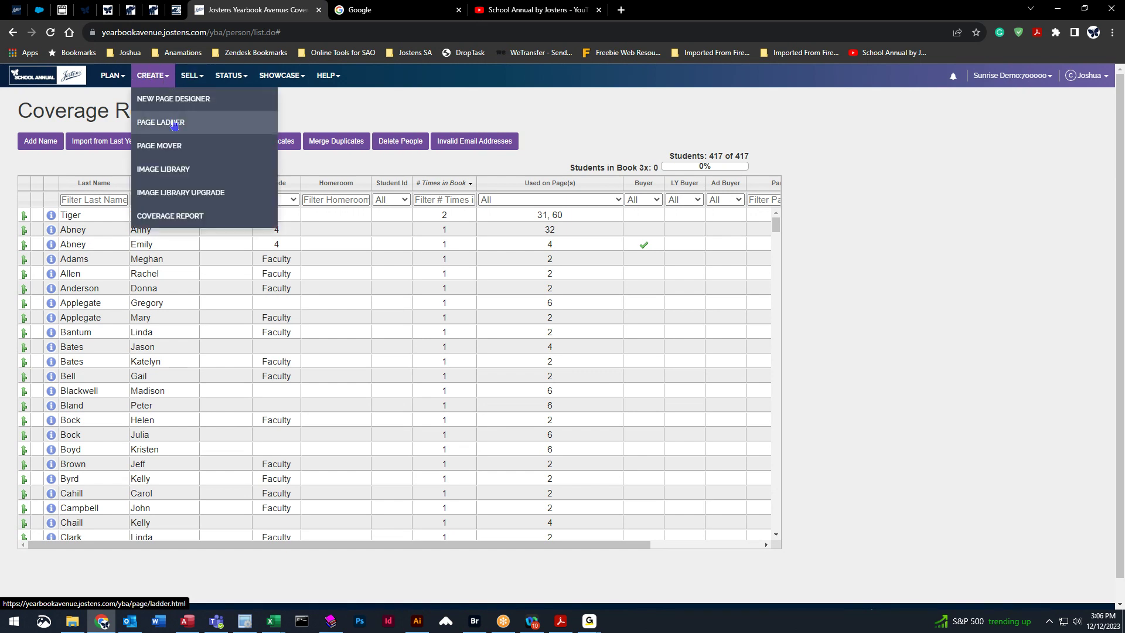
{"action": "left_click", "coordinate": [176, 176]}
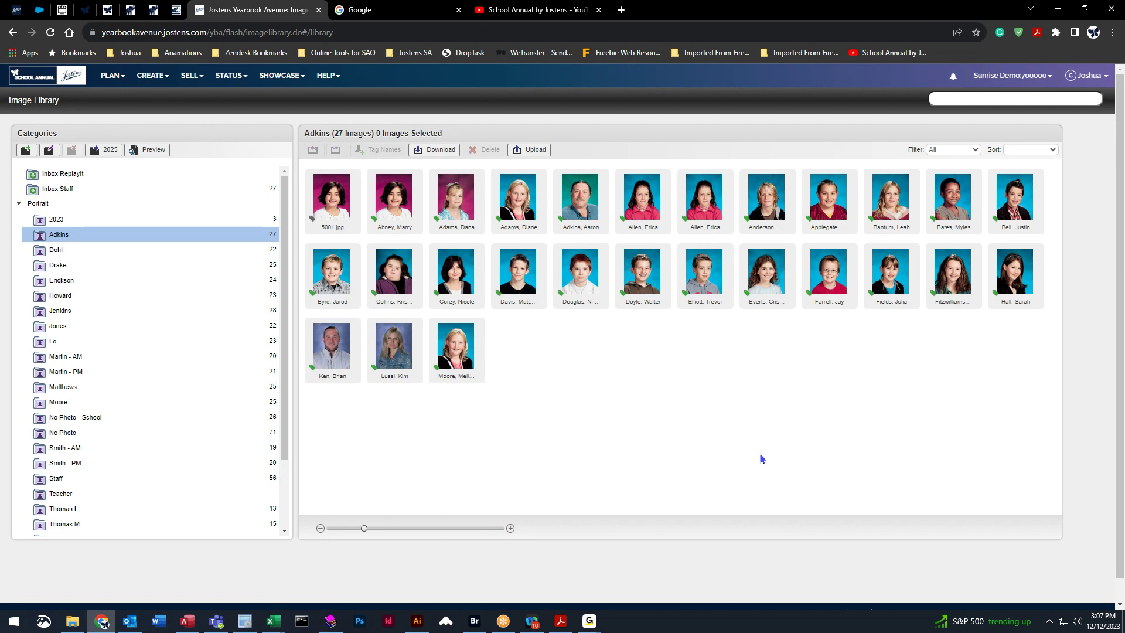
{"action": "left_click", "coordinate": [333, 196]}
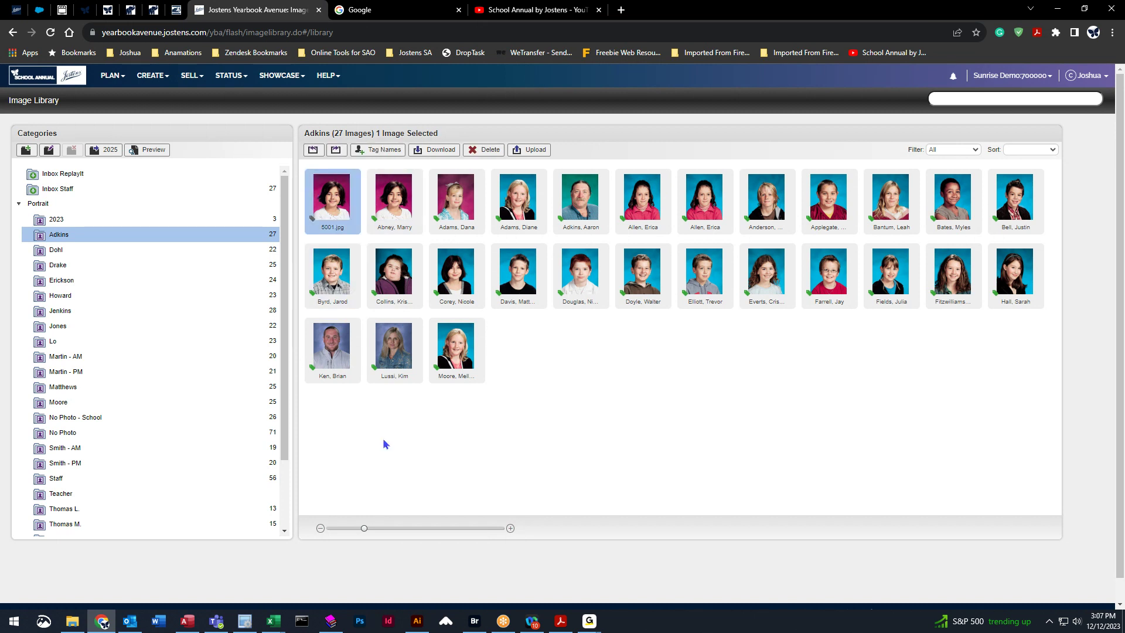
{"action": "left_click", "coordinate": [395, 233]}
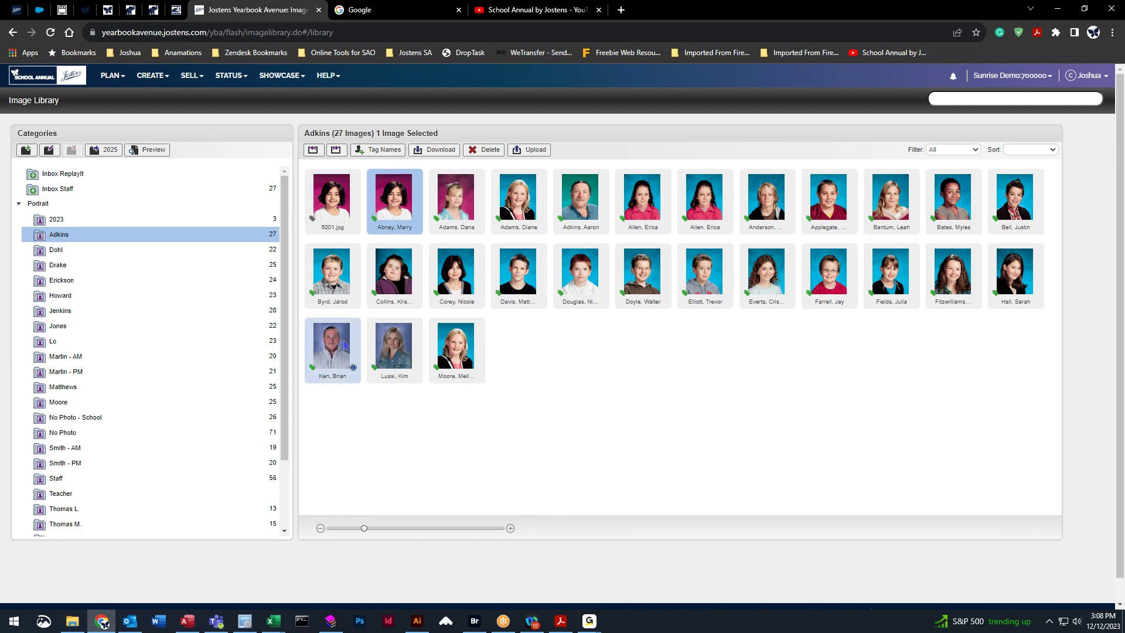
{"action": "left_click", "coordinate": [335, 201]}
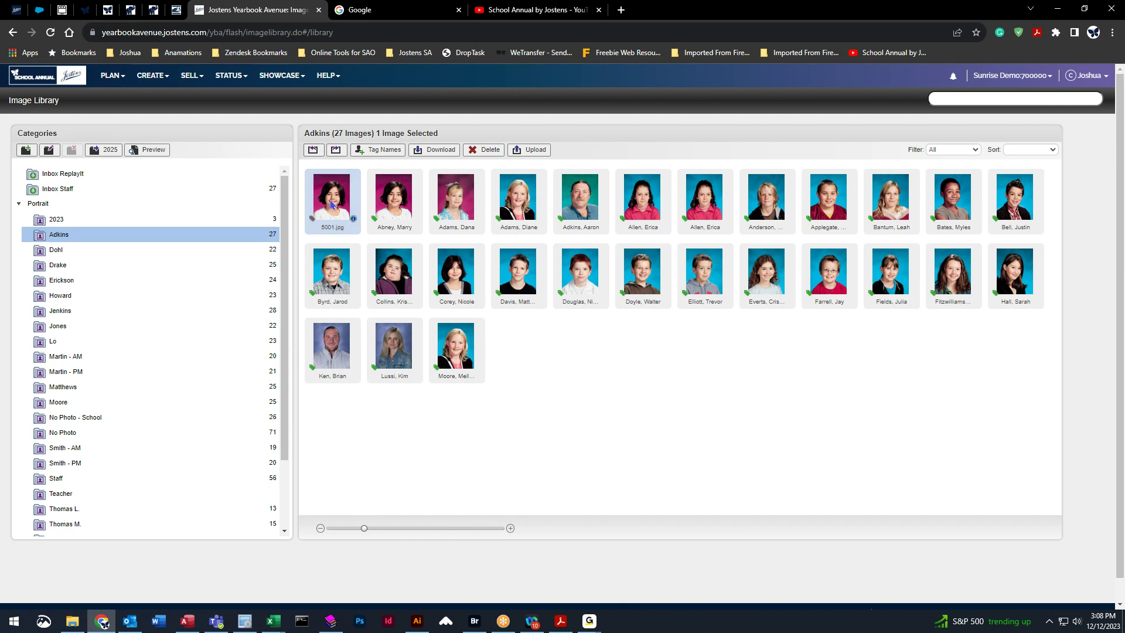
Set 5001.jpg's Use Portrait option to Don't Use Portrait and apply the change.
{"action": "left_click", "coordinate": [377, 153]}
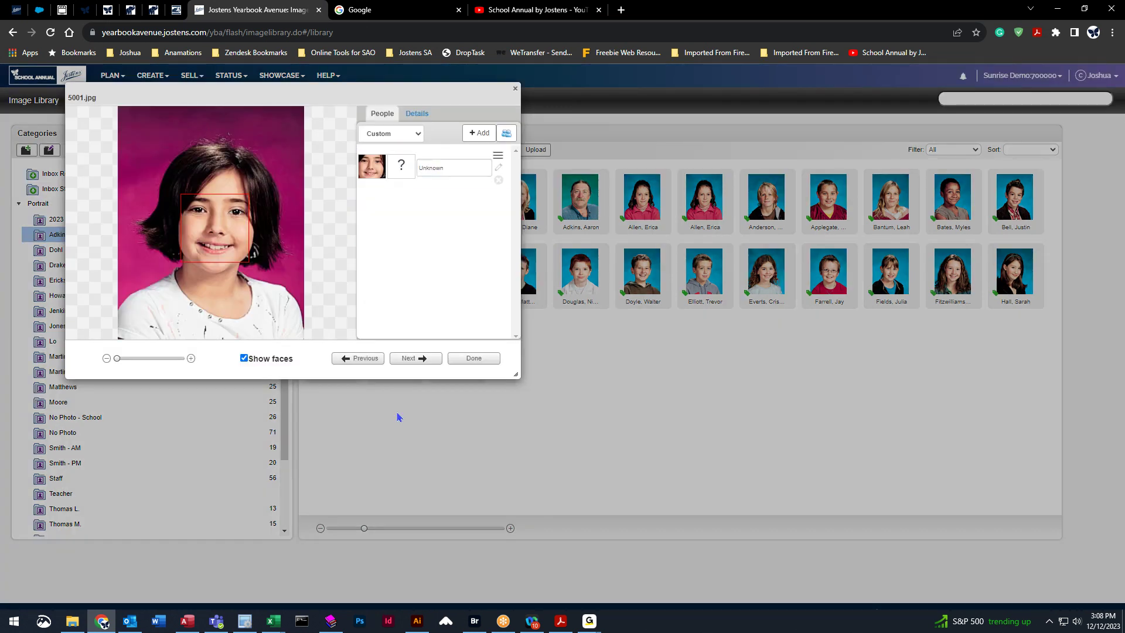
{"action": "left_click", "coordinate": [515, 88]}
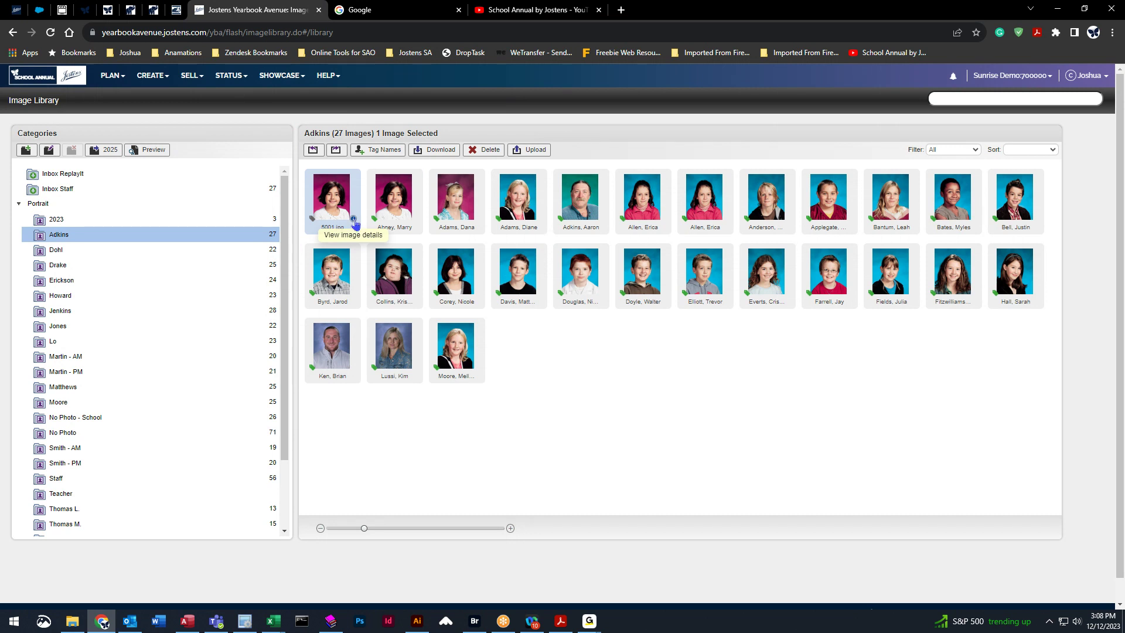
{"action": "left_click", "coordinate": [354, 220]}
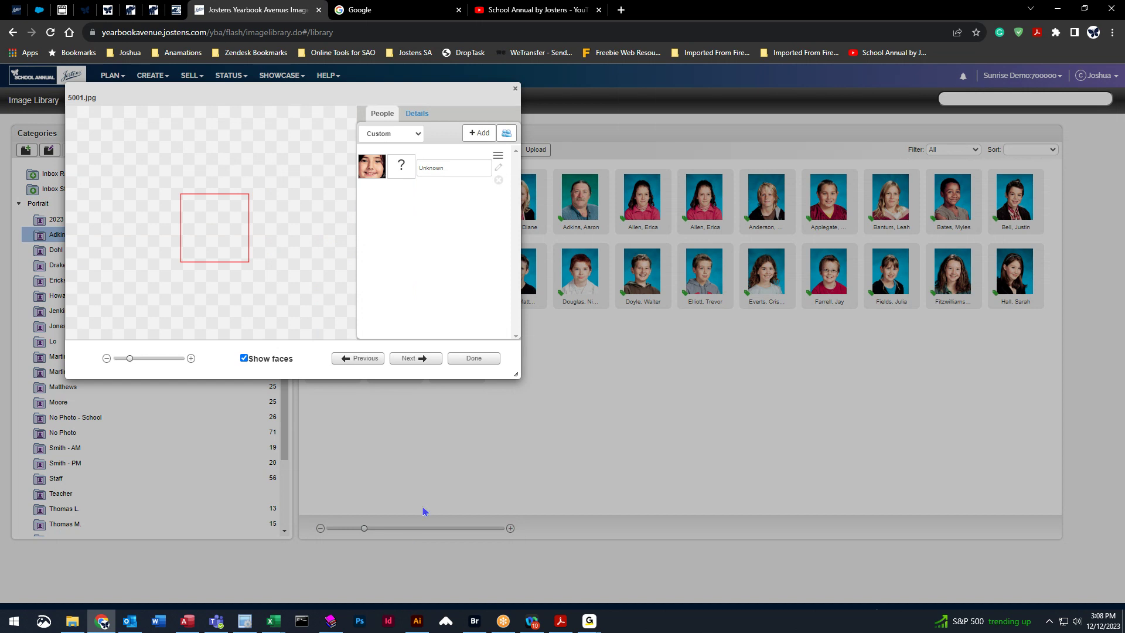
{"action": "left_click", "coordinate": [422, 117]}
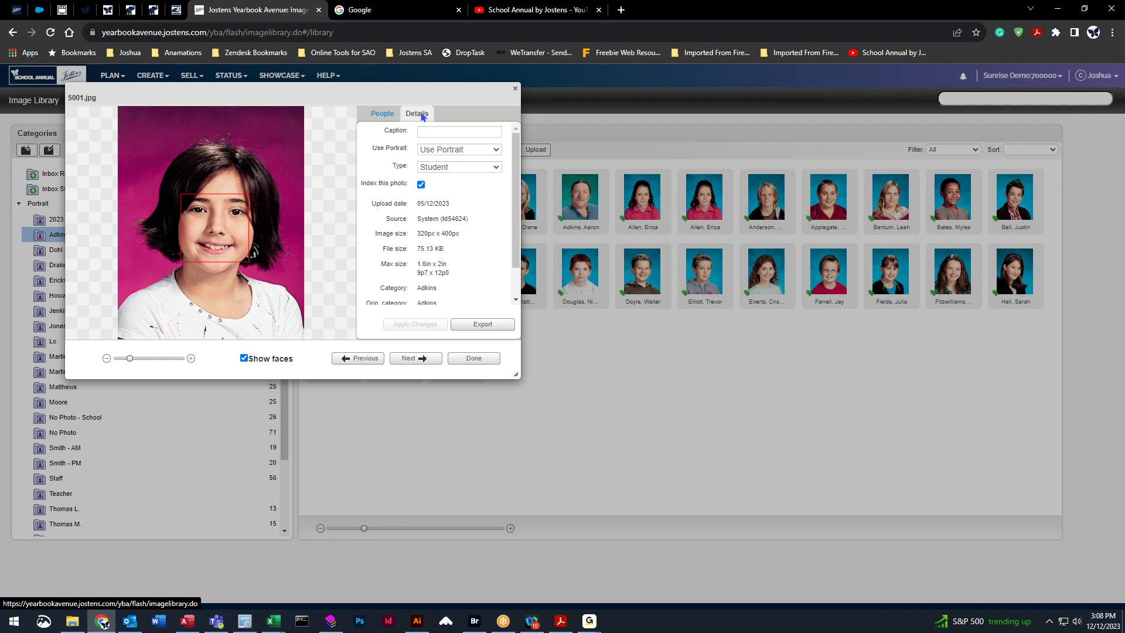
{"action": "left_click", "coordinate": [502, 152]}
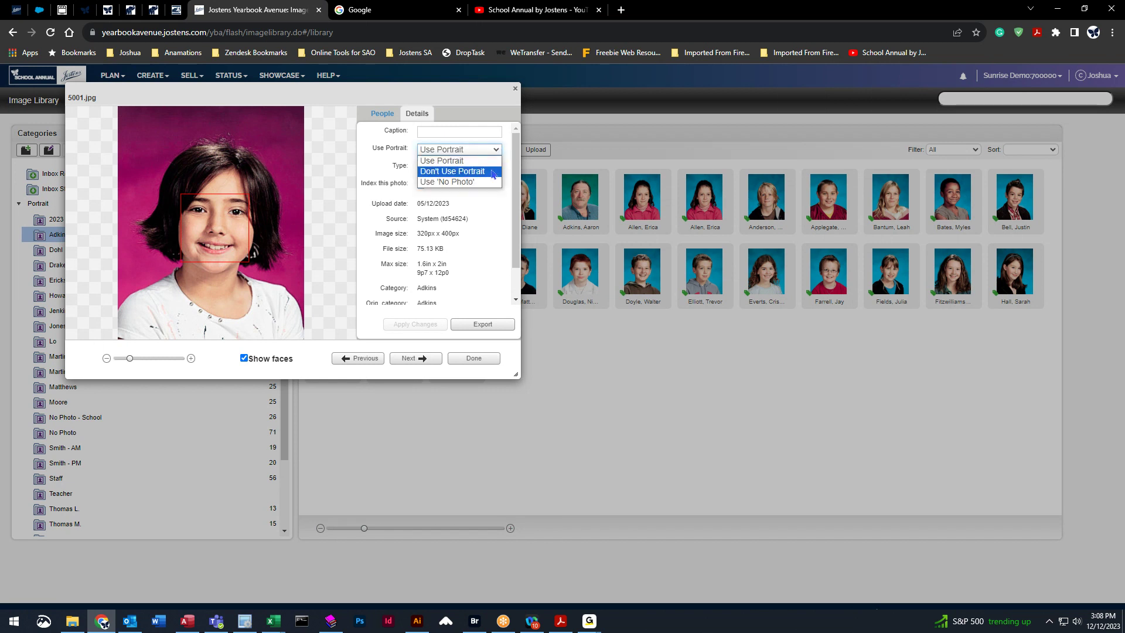
{"action": "left_click", "coordinate": [456, 170]}
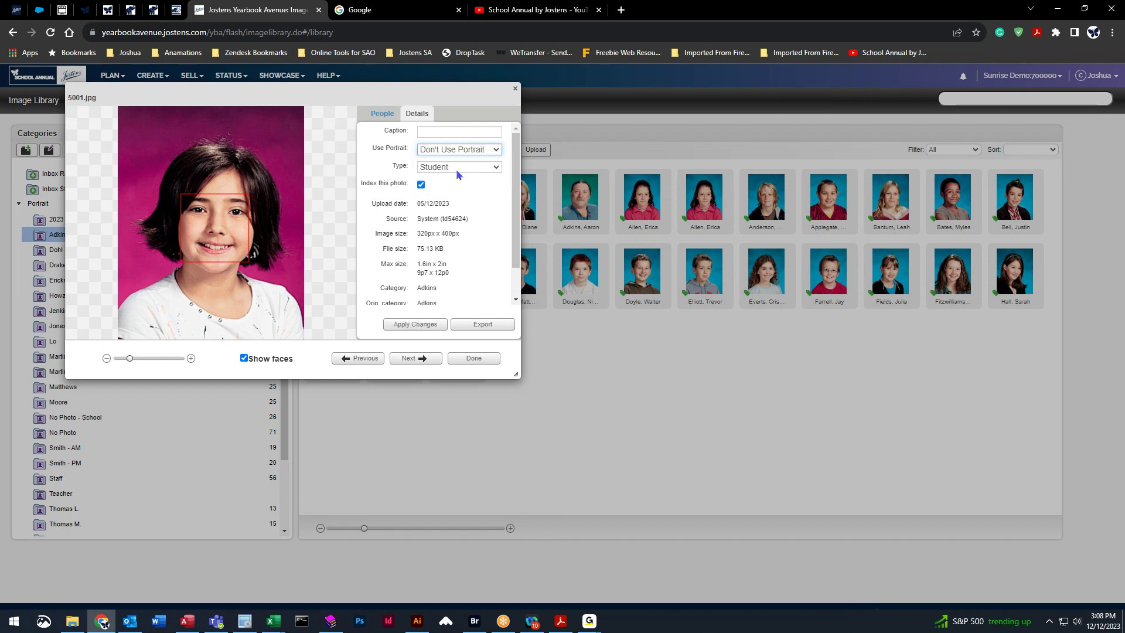
{"action": "left_click", "coordinate": [415, 325]}
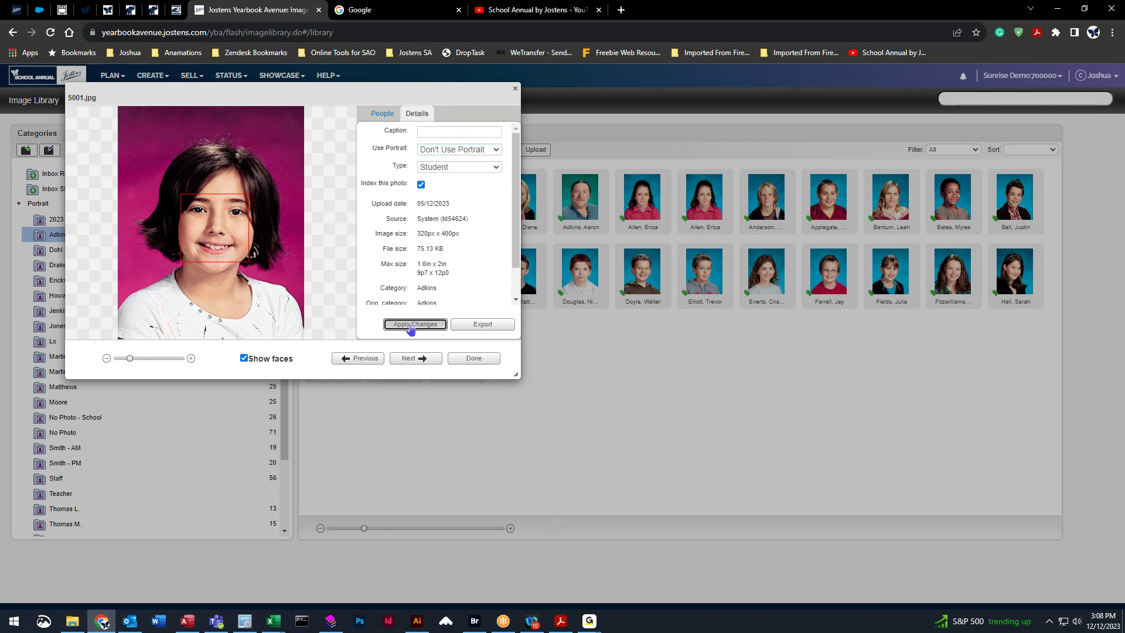
{"action": "left_click", "coordinate": [471, 360]}
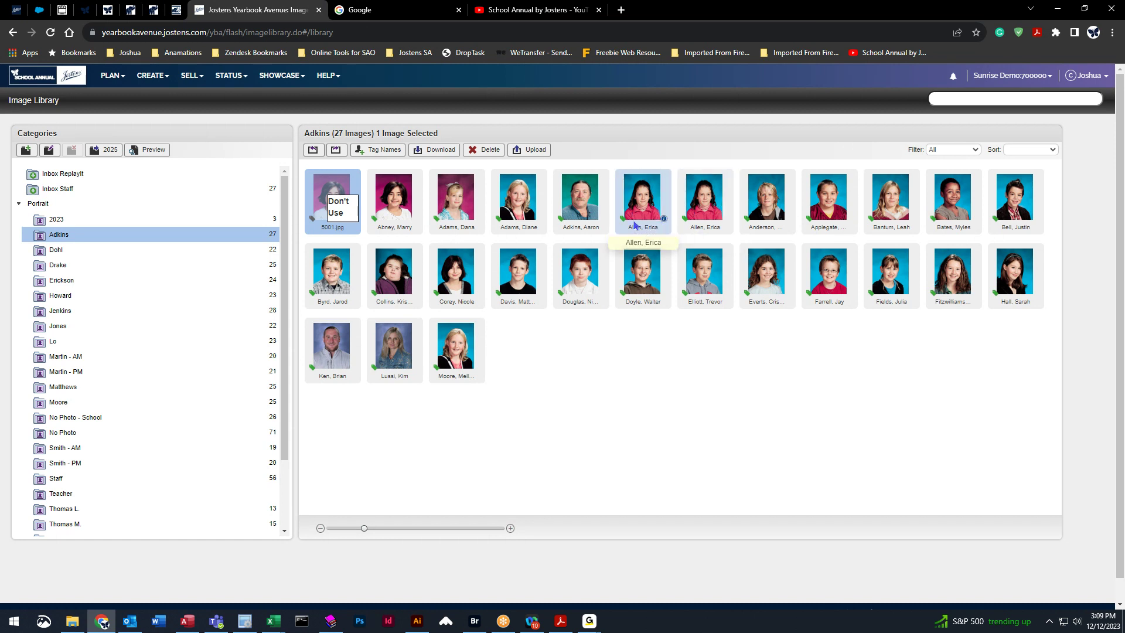
Set the girl's duplicate portrait to Don't Use Portrait and apply the change.
{"action": "left_click", "coordinate": [710, 203]}
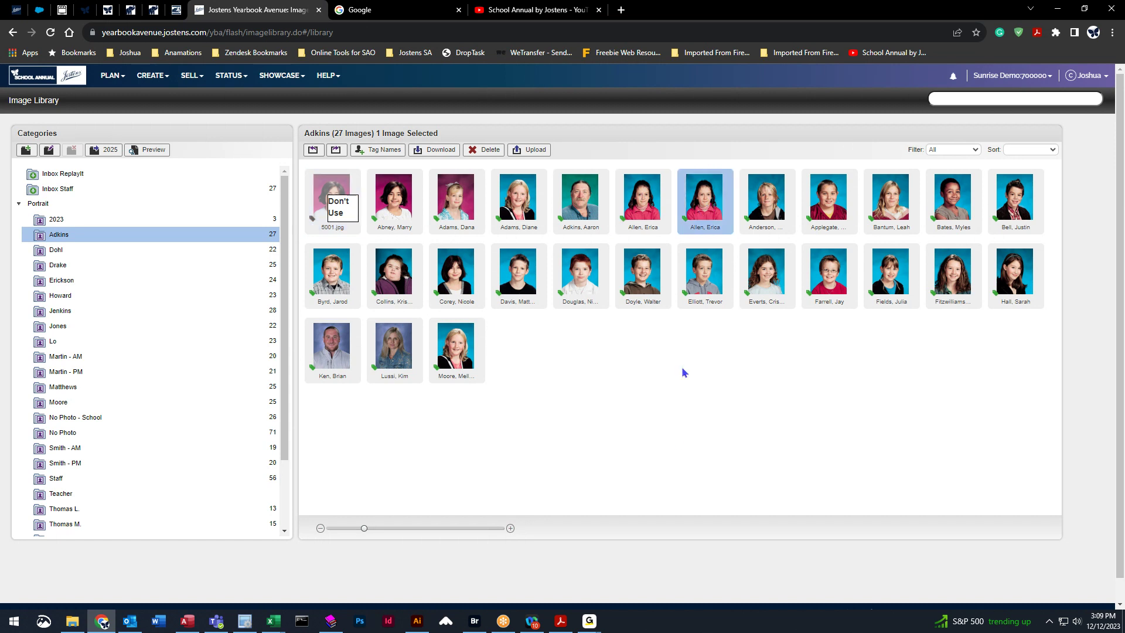
{"action": "left_click", "coordinate": [378, 149]}
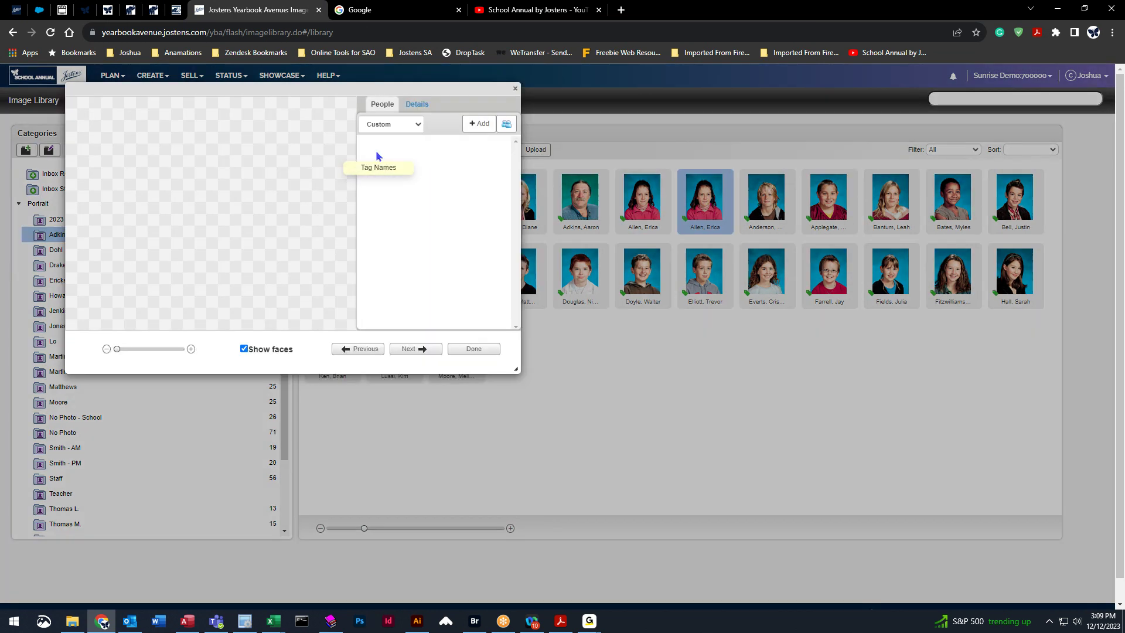
{"action": "left_click", "coordinate": [413, 117]}
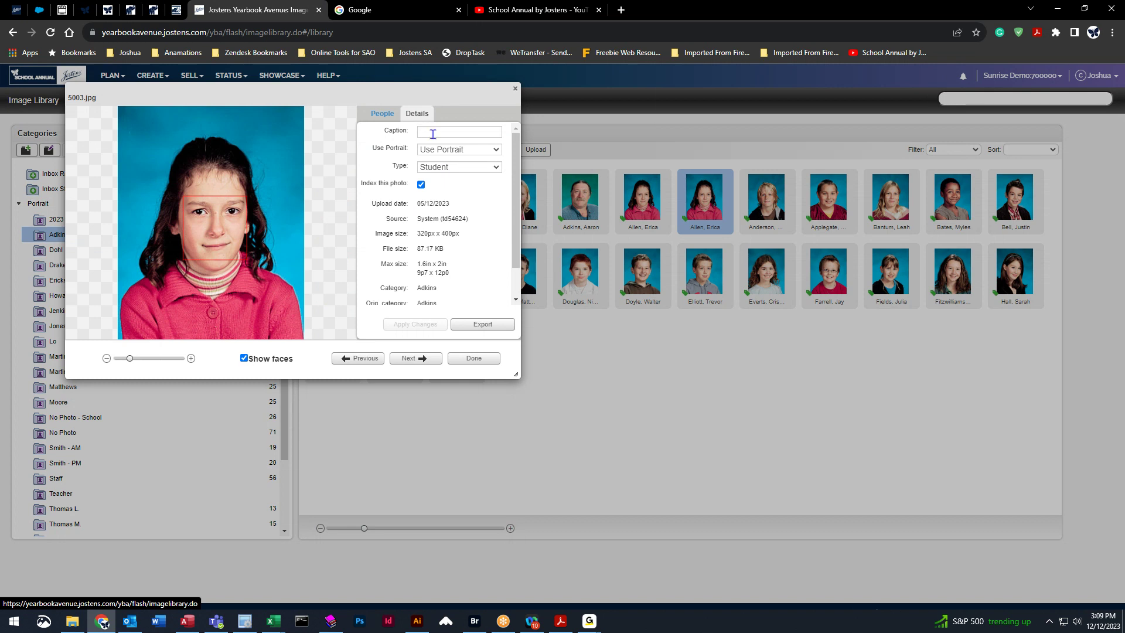
{"action": "left_click", "coordinate": [492, 152]}
{"action": "left_click", "coordinate": [478, 171]}
{"action": "left_click", "coordinate": [401, 324]}
{"action": "left_click", "coordinate": [476, 360]}
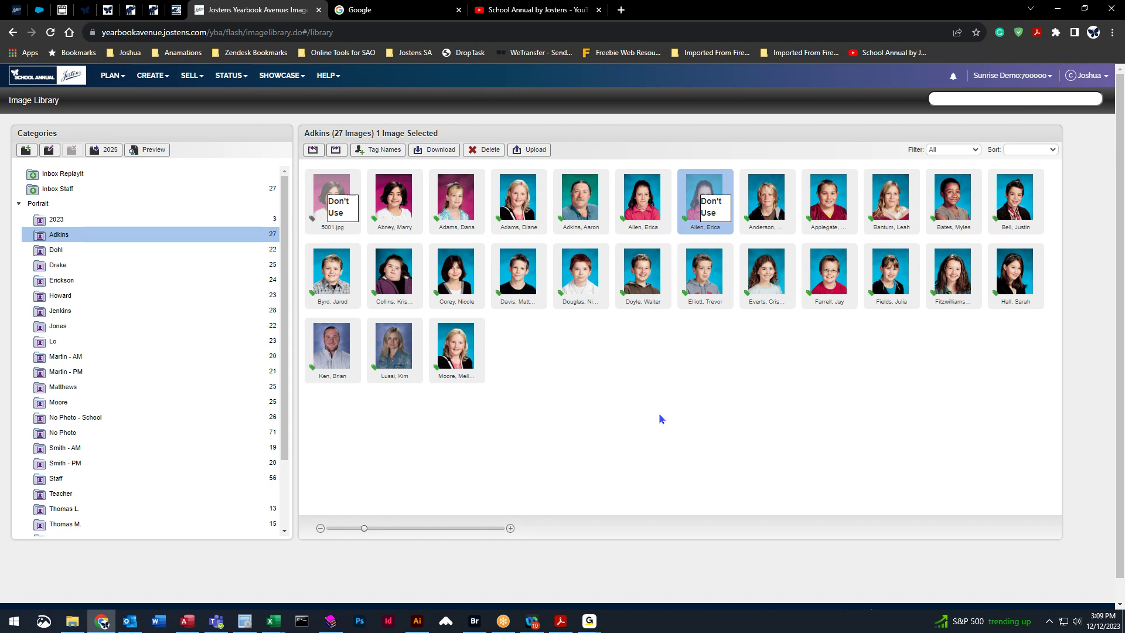
{"action": "left_click", "coordinate": [645, 276]}
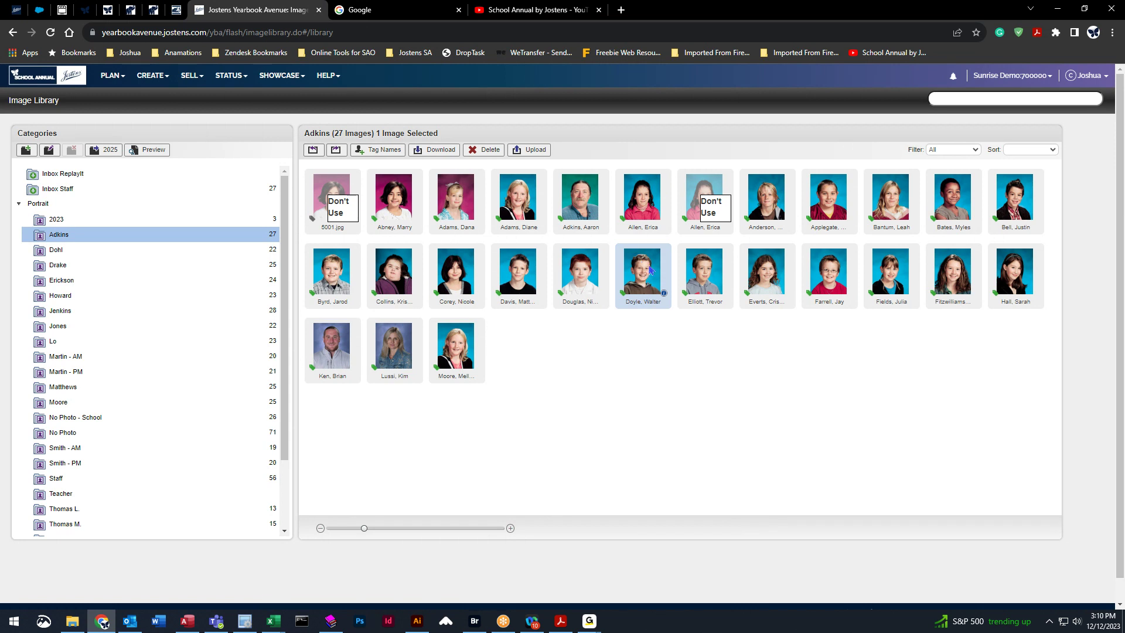
Set portrait 5026.jpg's Use Portrait option to Use 'No Photo' and apply it.
{"action": "left_click", "coordinate": [665, 297]}
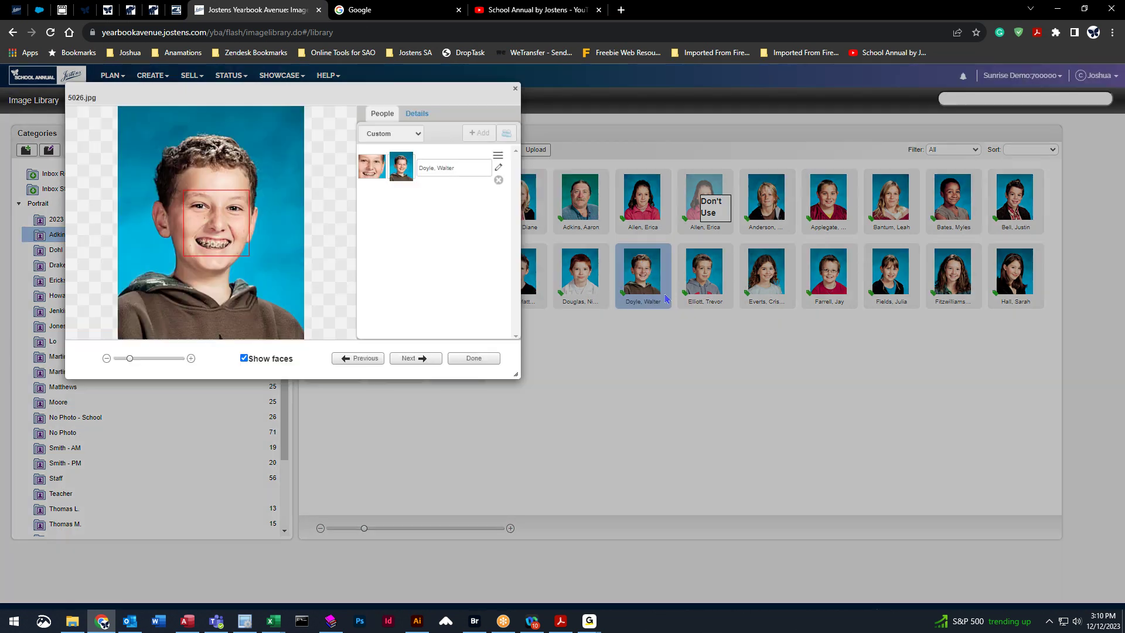
{"action": "left_click", "coordinate": [422, 118]}
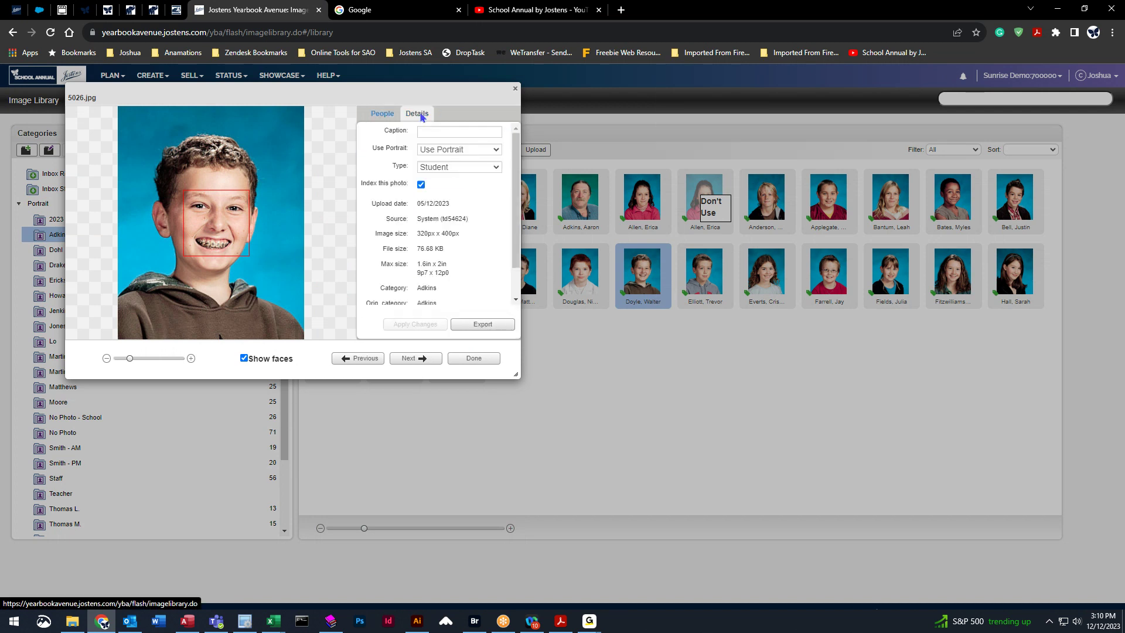
{"action": "left_click", "coordinate": [490, 152]}
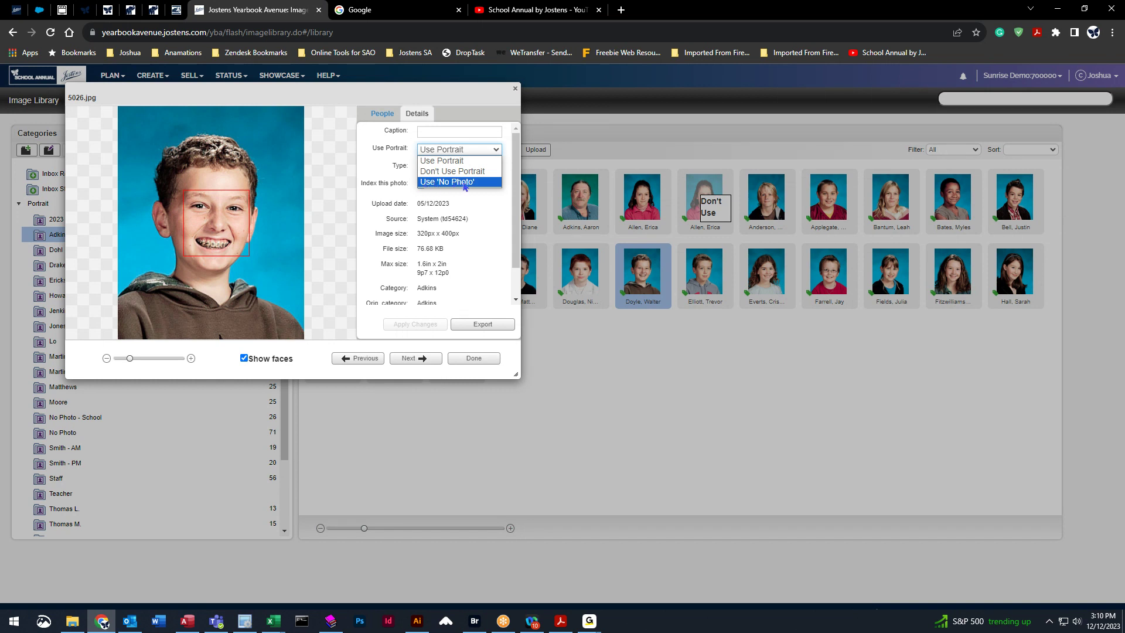
{"action": "left_click", "coordinate": [463, 182]}
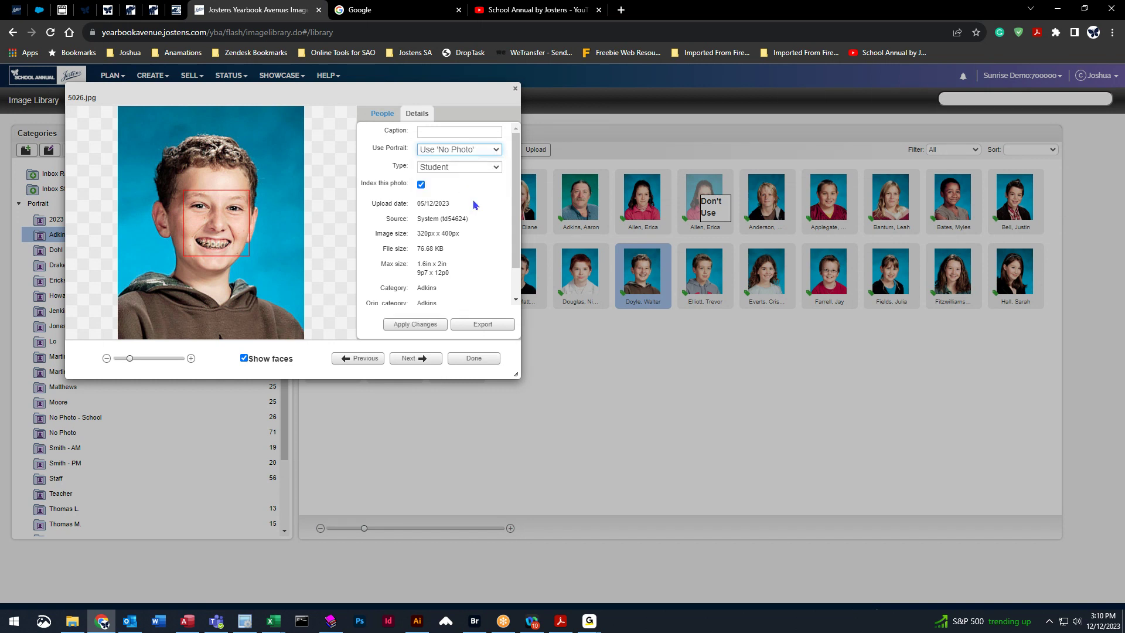
{"action": "left_click", "coordinate": [412, 326]}
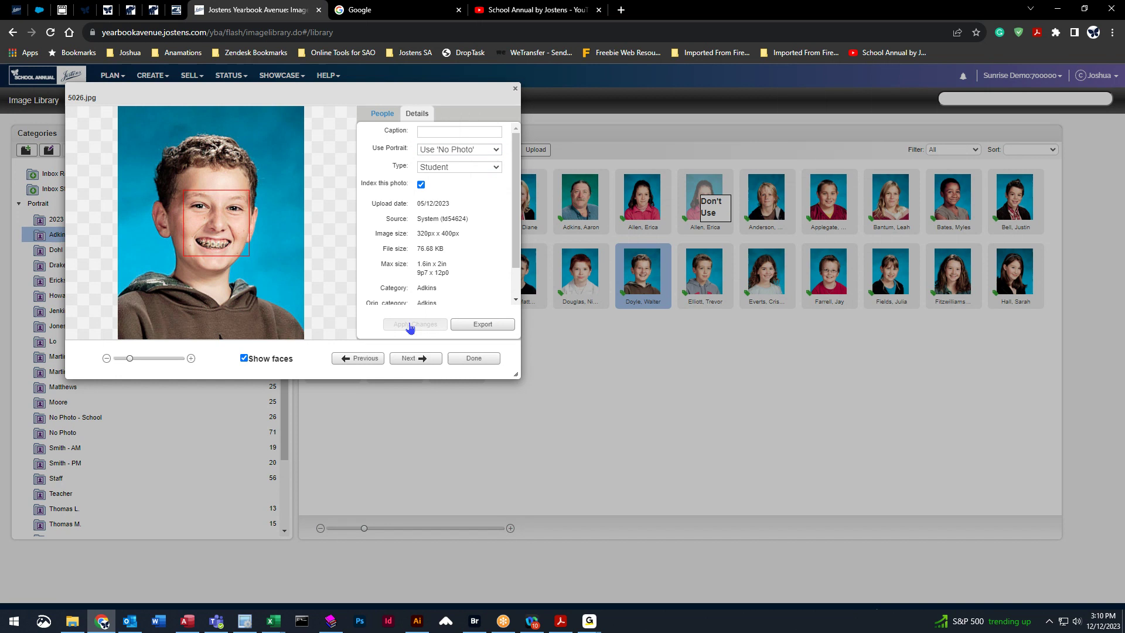
{"action": "left_click", "coordinate": [474, 358]}
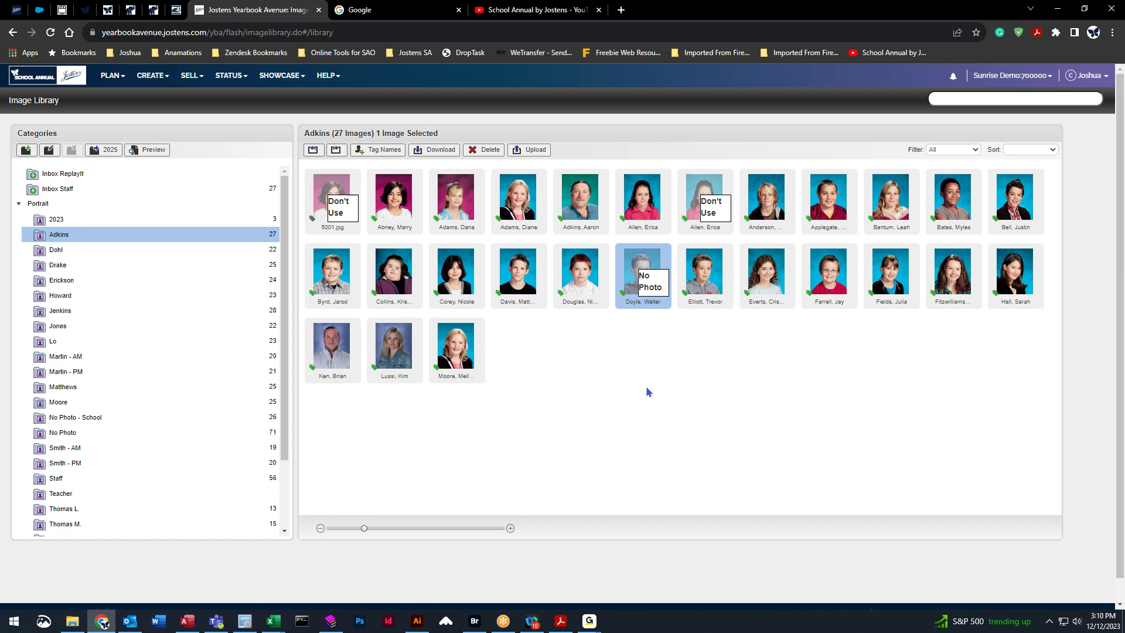
Edit the teacher's portrait tag, replacing the first name with 'Mr.', and save.
{"action": "left_click", "coordinate": [579, 199]}
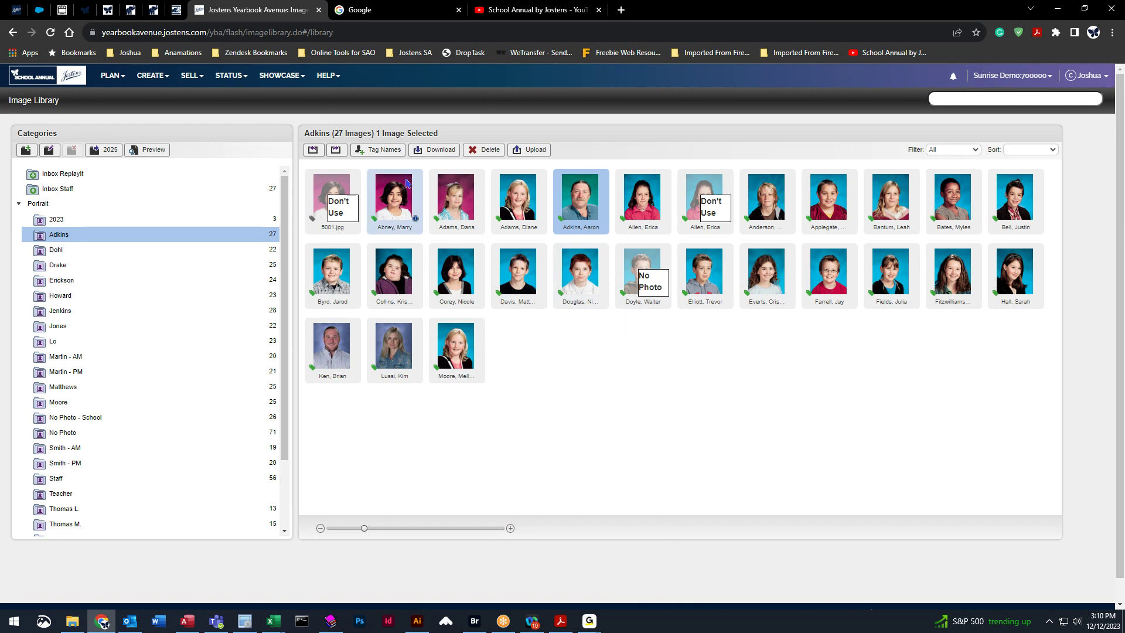
{"action": "left_click", "coordinate": [370, 150]}
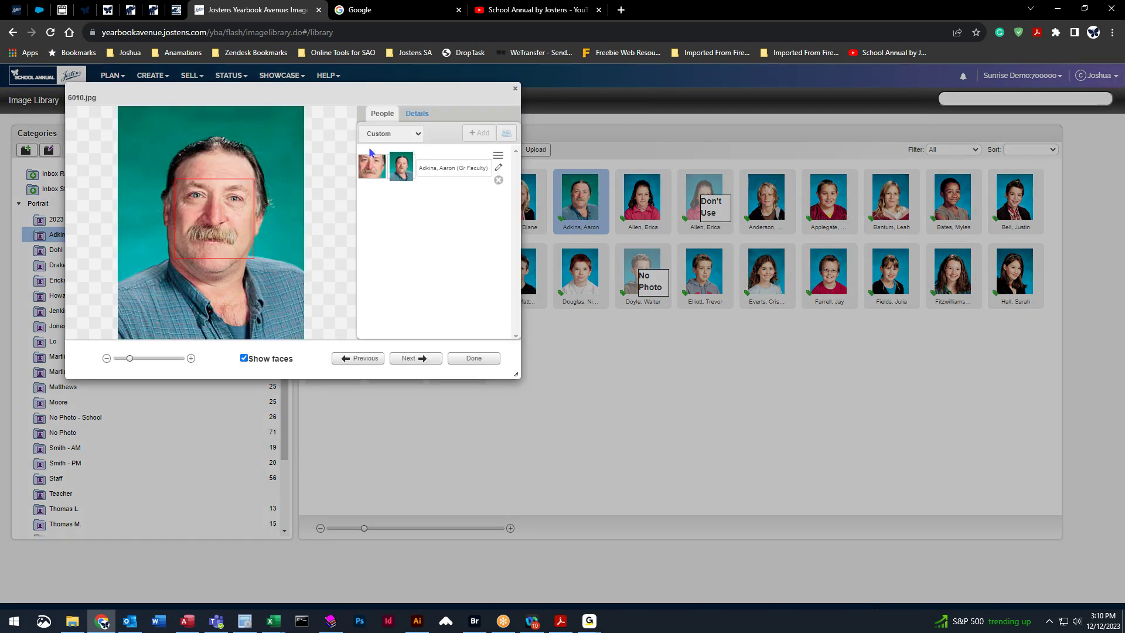
{"action": "left_click", "coordinate": [501, 169]}
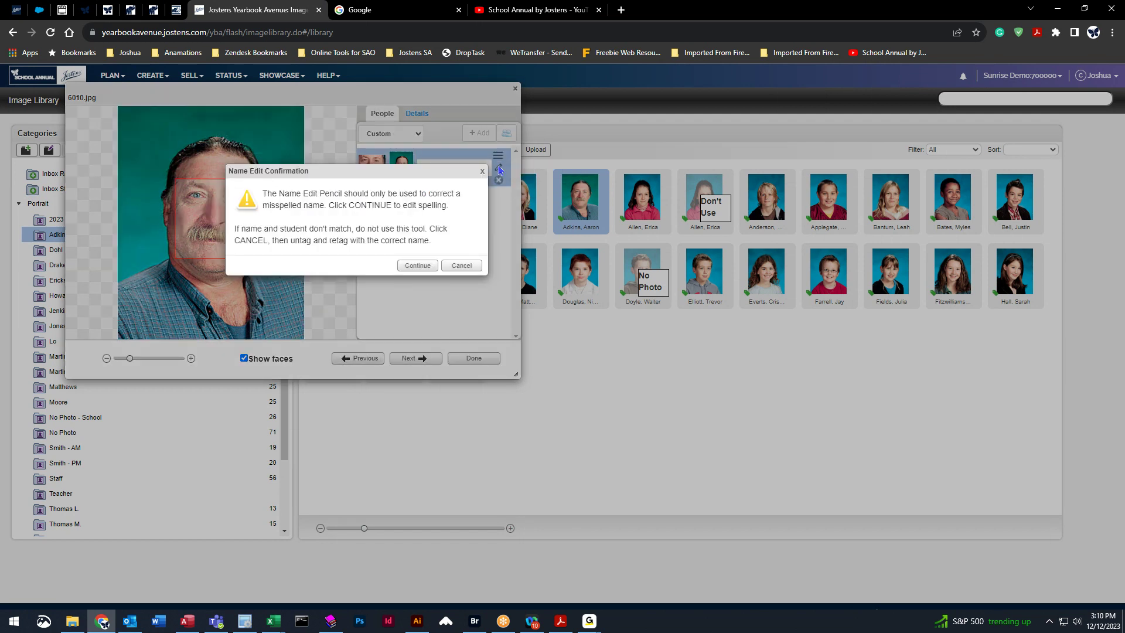
{"action": "left_click", "coordinate": [410, 266]}
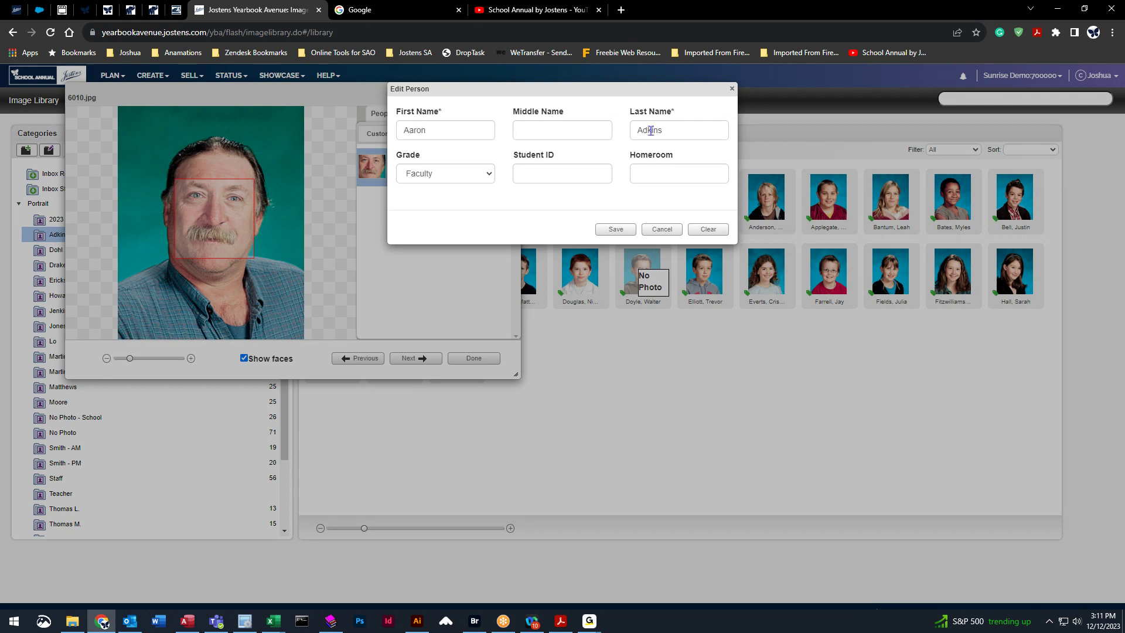
{"action": "left_click", "coordinate": [434, 131]}
{"action": "left_click_drag", "start_coordinate": [434, 131], "coordinate": [396, 132]}
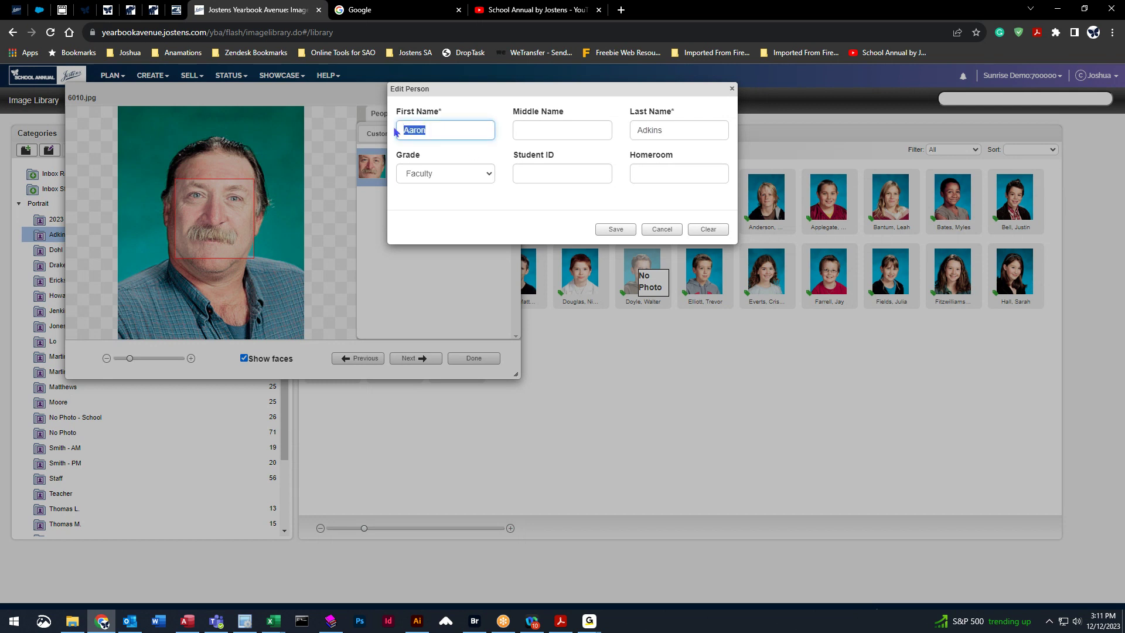
{"action": "type", "text": "Mr."}
{"action": "left_click", "coordinate": [620, 233]}
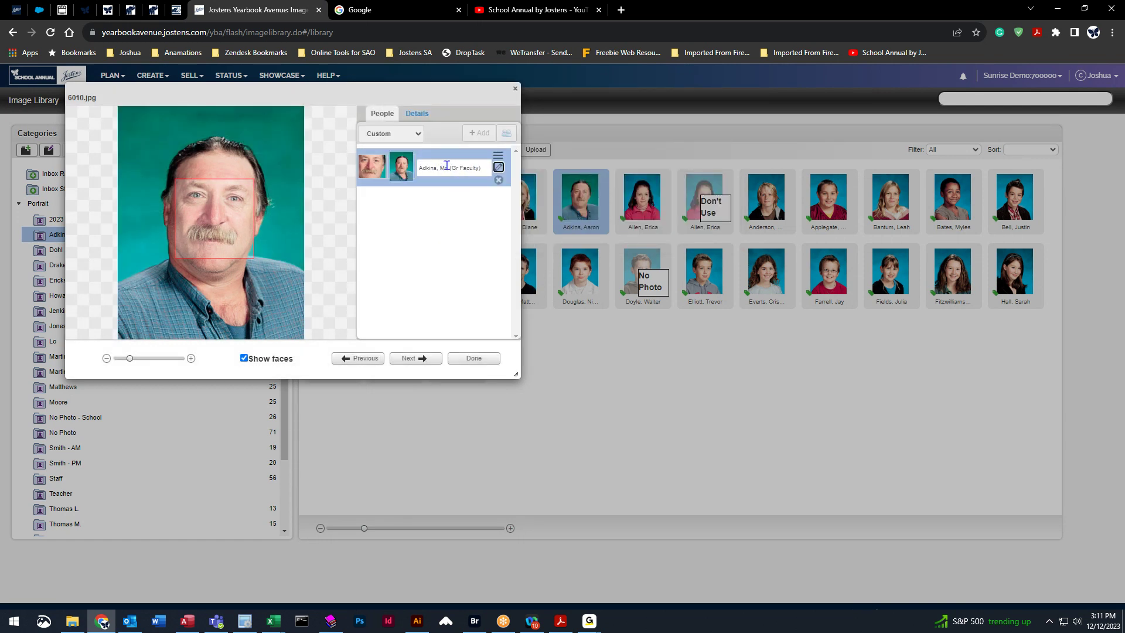
{"action": "left_click", "coordinate": [474, 358]}
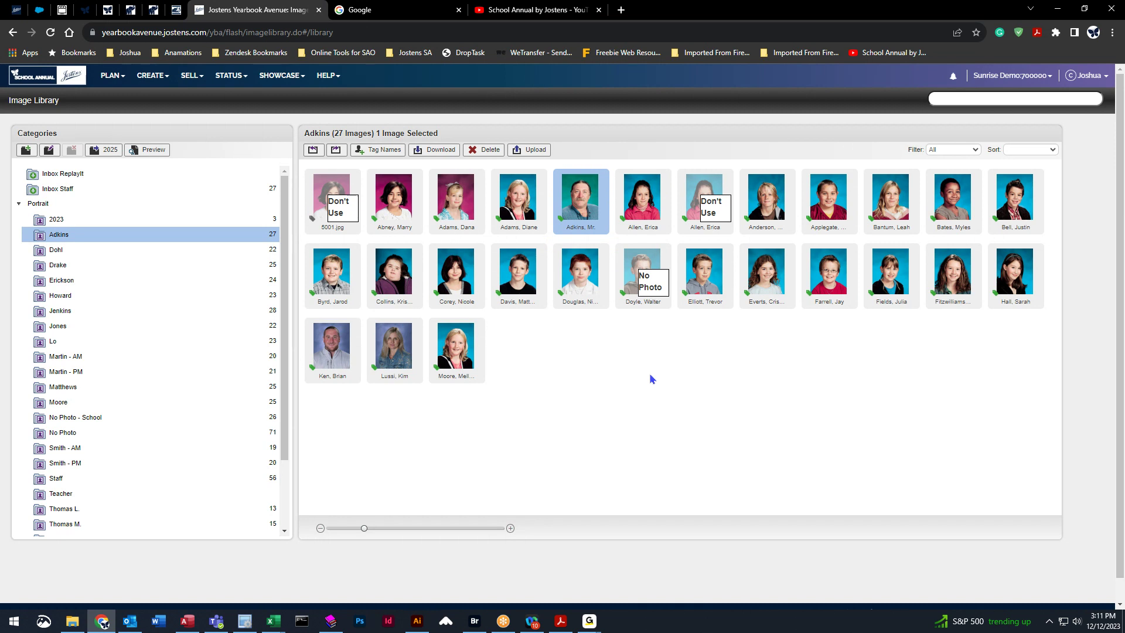
Tag 5001.jpg as a new person, entering the student's first and last name, and save.
{"action": "right_click", "coordinate": [331, 233]}
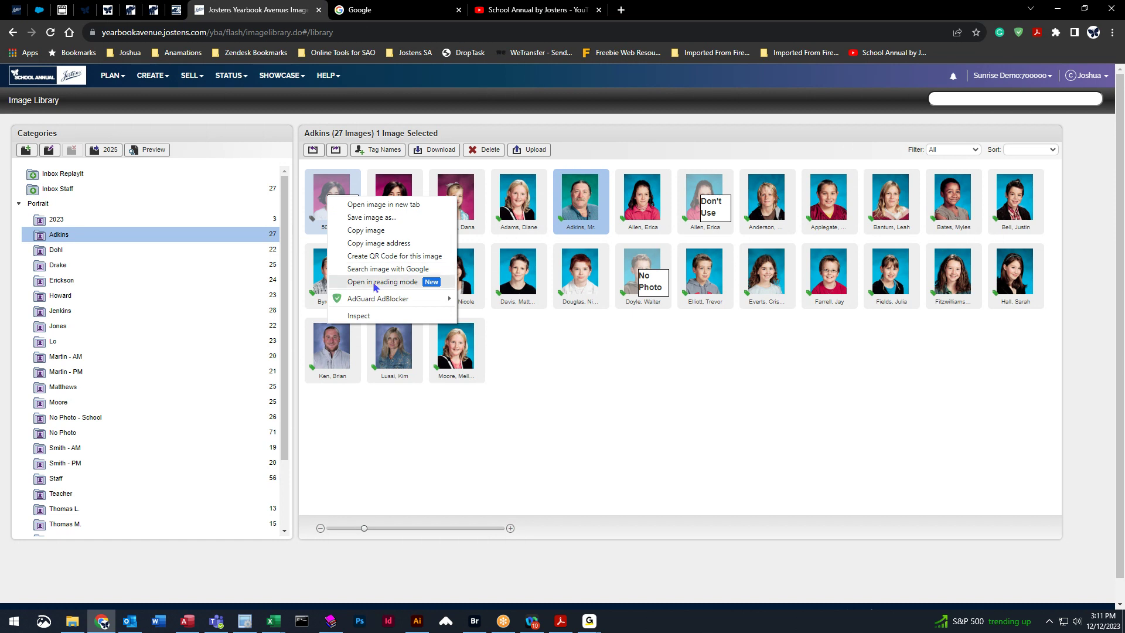
{"action": "left_click", "coordinate": [343, 193]}
{"action": "left_click", "coordinate": [378, 149]}
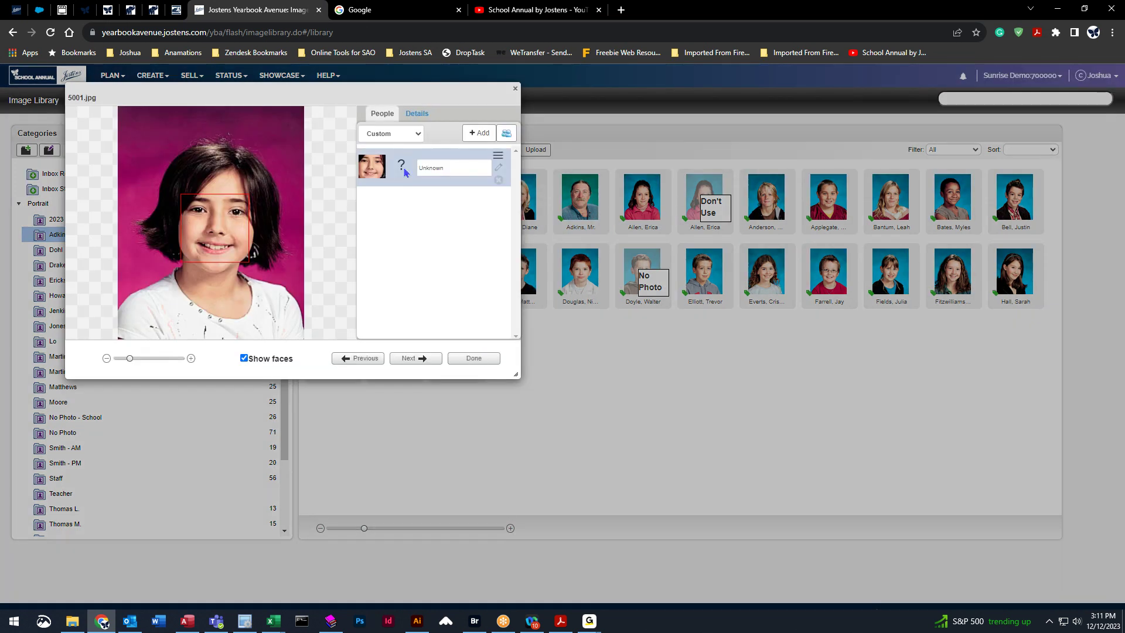
{"action": "left_click", "coordinate": [478, 133]}
{"action": "left_click", "coordinate": [437, 130]}
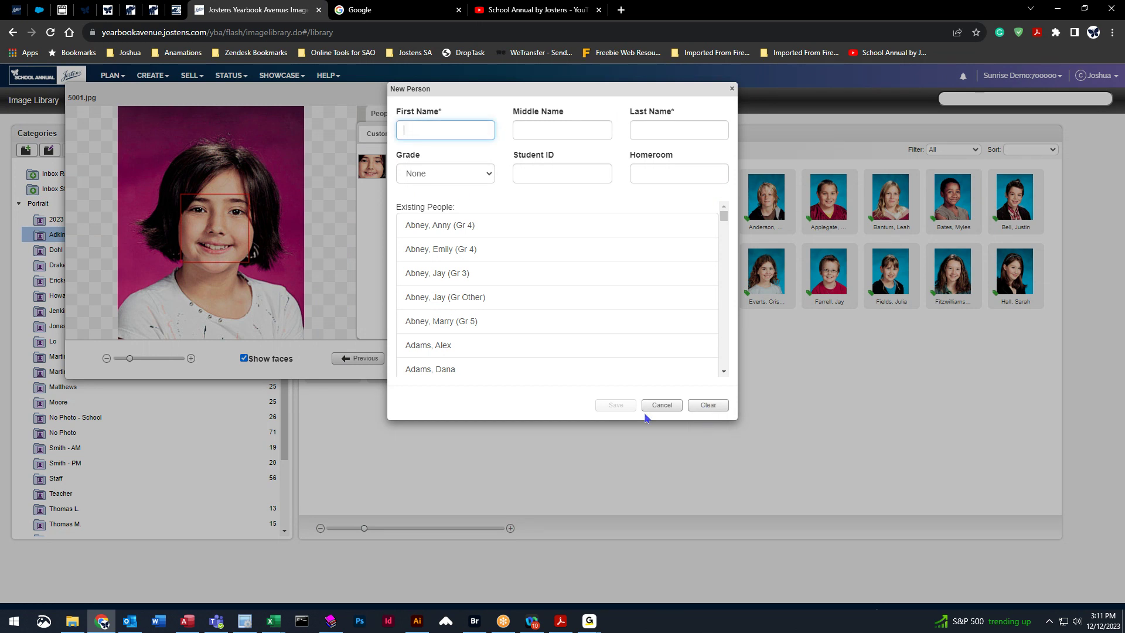
{"action": "key", "text": "Tab"}
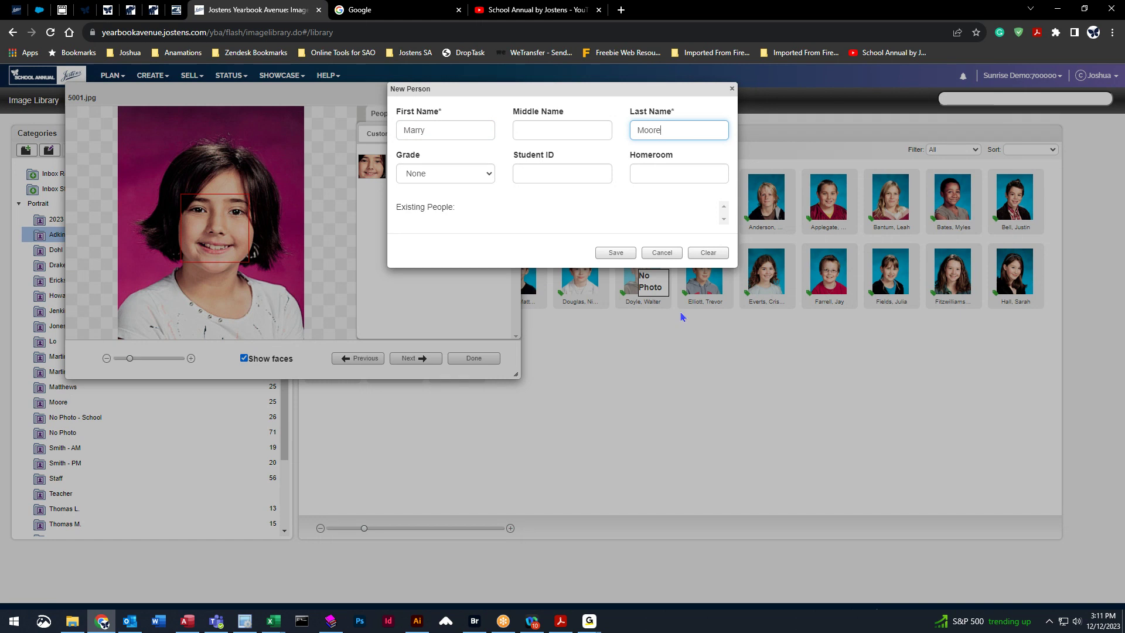
{"action": "left_click", "coordinate": [613, 255]}
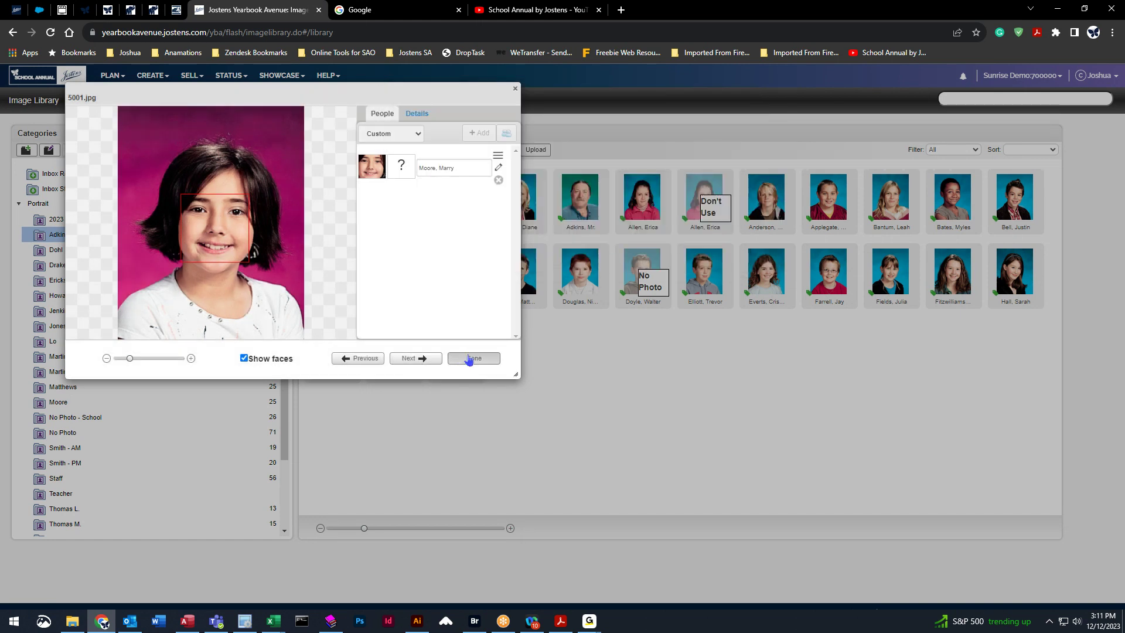
{"action": "left_click", "coordinate": [472, 358]}
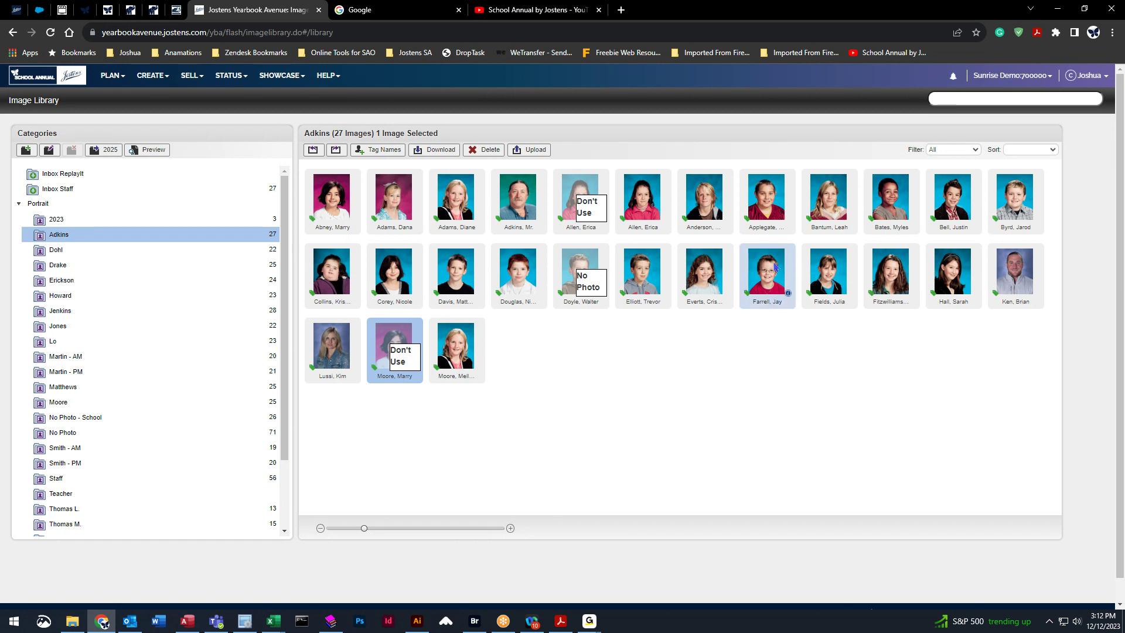
Preview the misfiled student portrait and move it from Adkins into the Dohl class.
{"action": "double_click", "coordinate": [392, 195]}
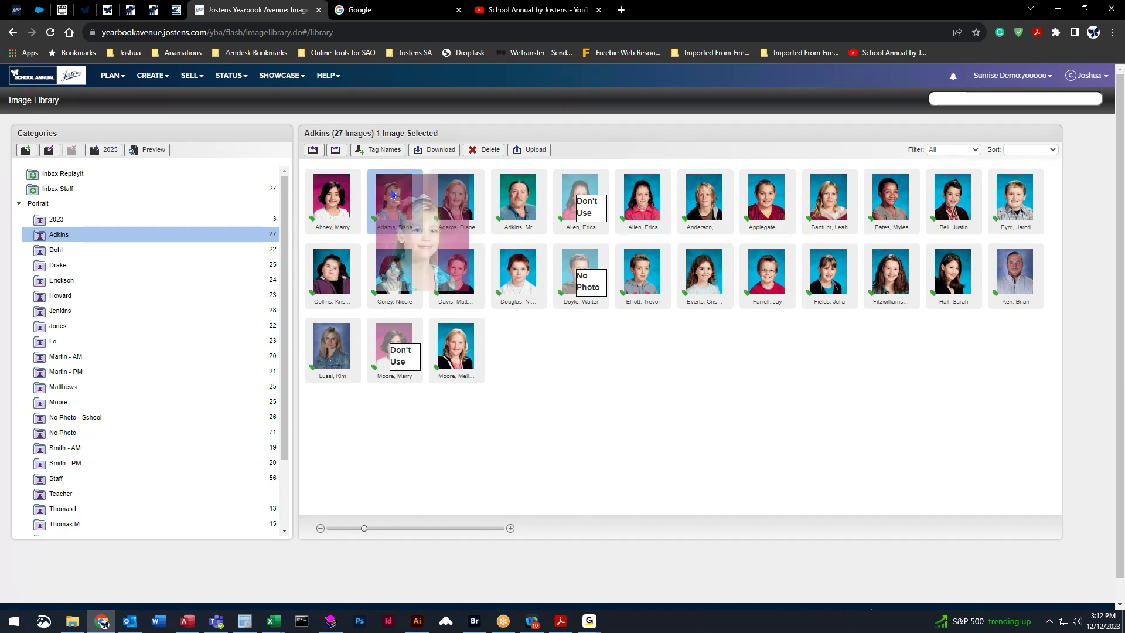
{"action": "left_click_drag", "start_coordinate": [392, 194], "coordinate": [151, 253]}
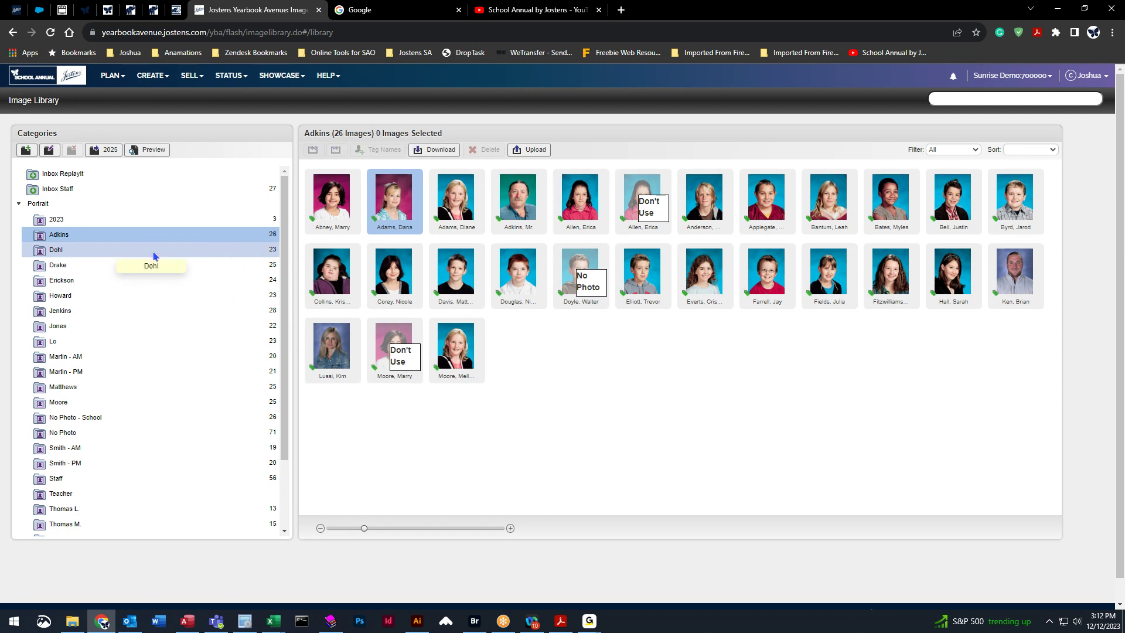
Confirm the moved portrait now sits in the Dohl class, then go back to Adkins.
{"action": "left_click", "coordinate": [274, 251]}
{"action": "left_click", "coordinate": [331, 208]}
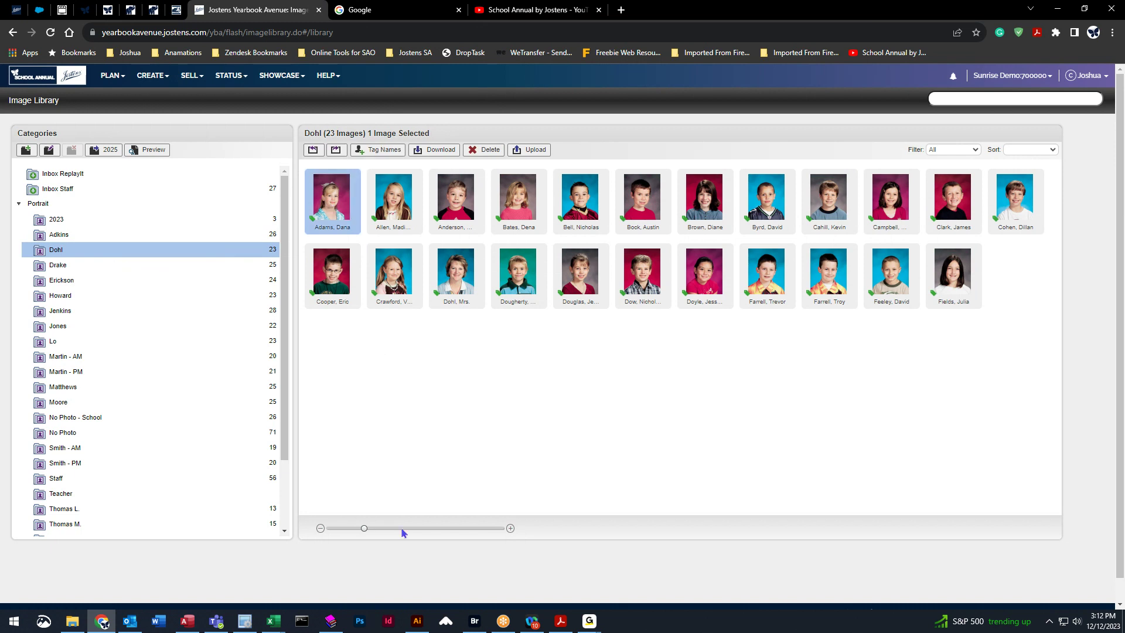
{"action": "left_click", "coordinate": [147, 236]}
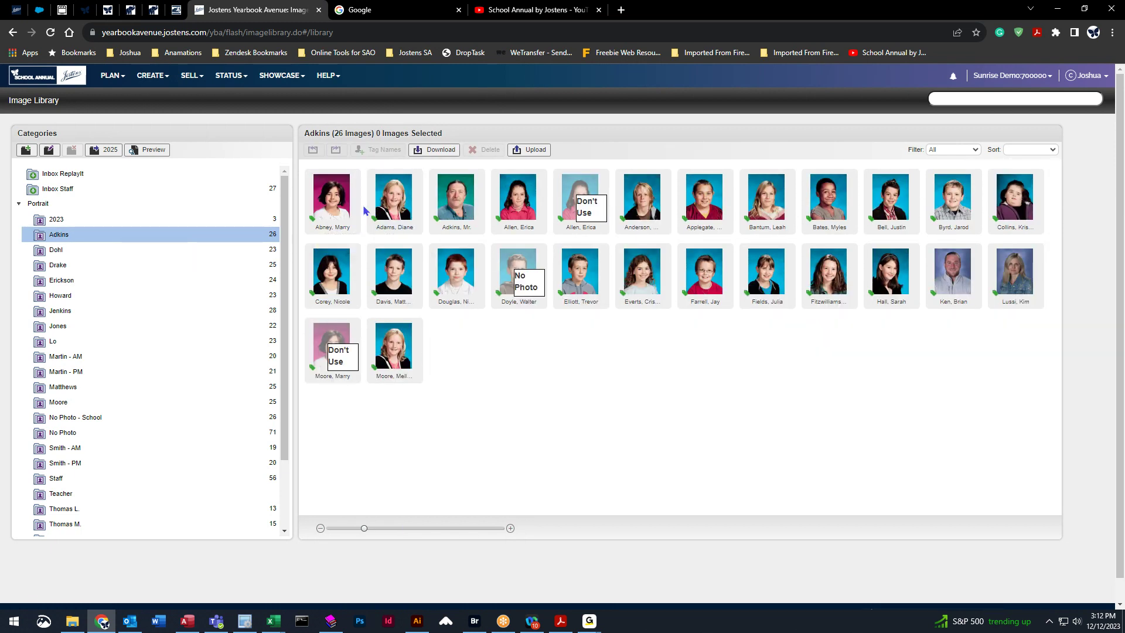
Try shift- and ctrl-selecting several Adkins photos and dragging them to another class.
{"action": "left_click", "coordinate": [394, 215]}
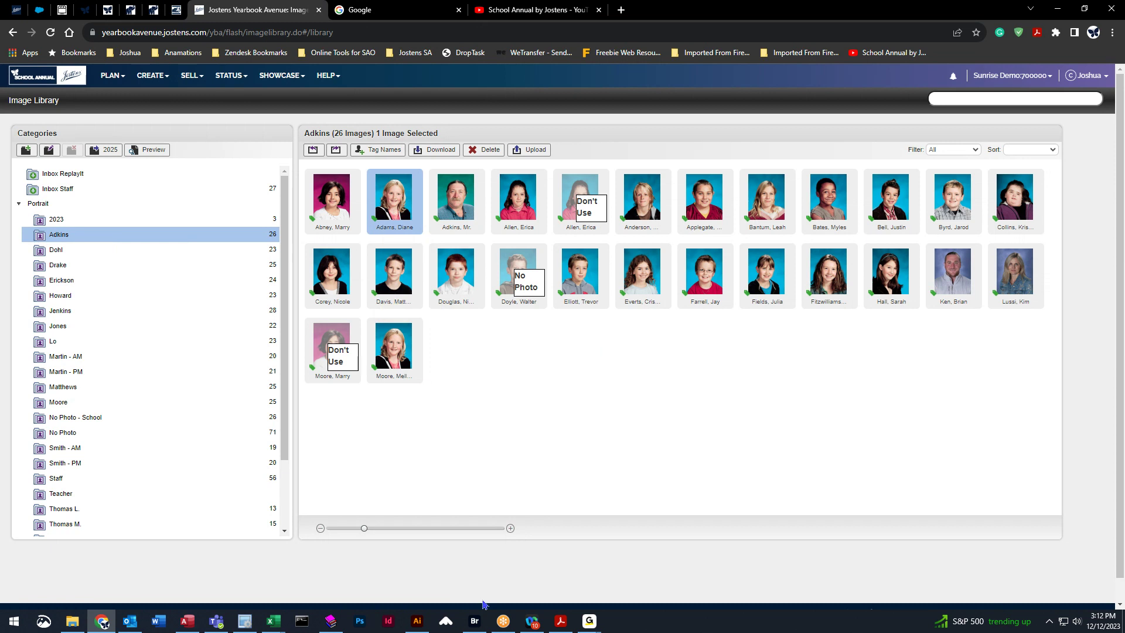
{"action": "left_click", "coordinate": [772, 202], "text": "shift"}
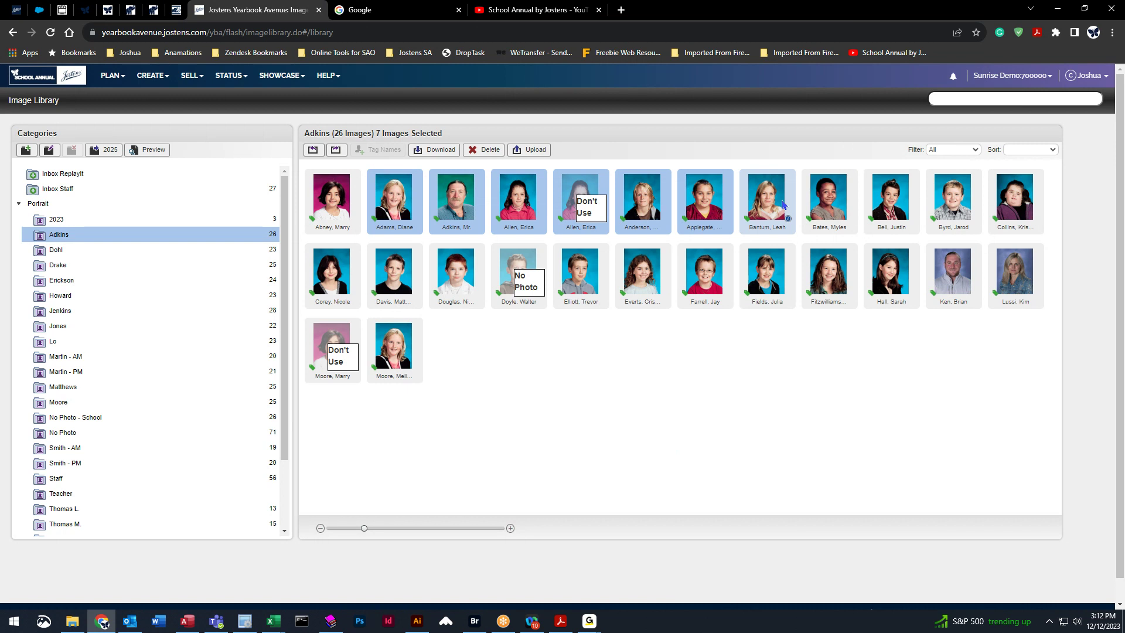
{"action": "left_click", "coordinate": [392, 204]}
{"action": "left_click", "coordinate": [450, 269], "text": "ctrl"}
{"action": "left_click", "coordinate": [693, 293], "text": "ctrl"}
{"action": "left_click", "coordinate": [772, 211], "text": "ctrl"}
{"action": "left_click_drag", "start_coordinate": [457, 267], "coordinate": [87, 259]}
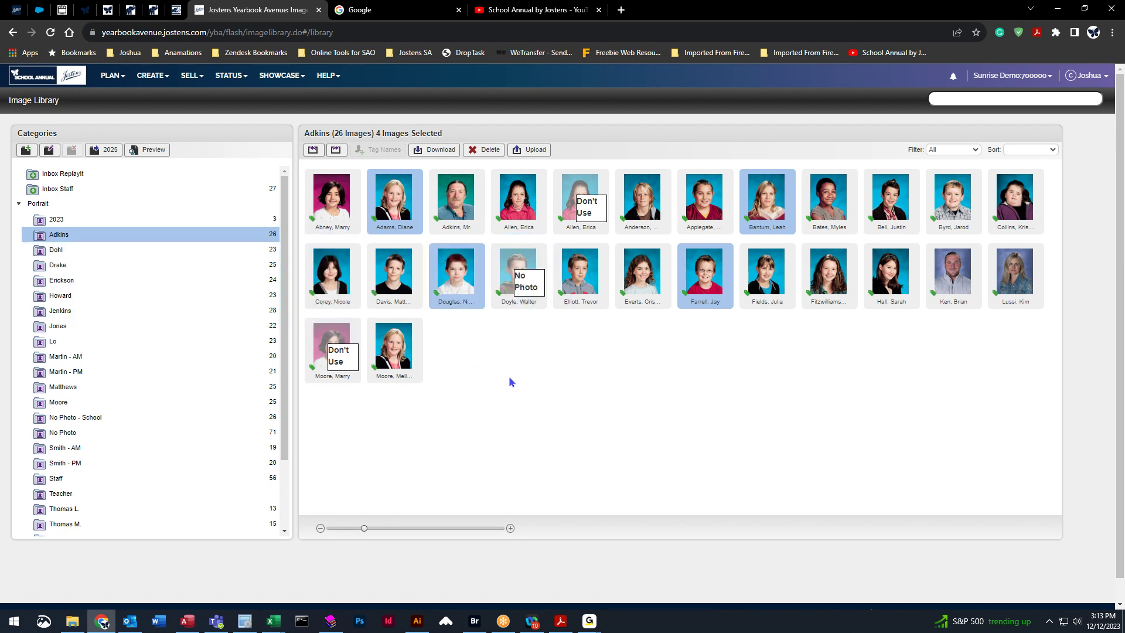
Try dragging all Adkins photos with Ctrl+A, then switch from Portrait to Clipart categories.
{"action": "key", "text": "ctrl+a"}
{"action": "left_click_drag", "start_coordinate": [313, 174], "coordinate": [119, 244]}
{"action": "left_click", "coordinate": [117, 241]}
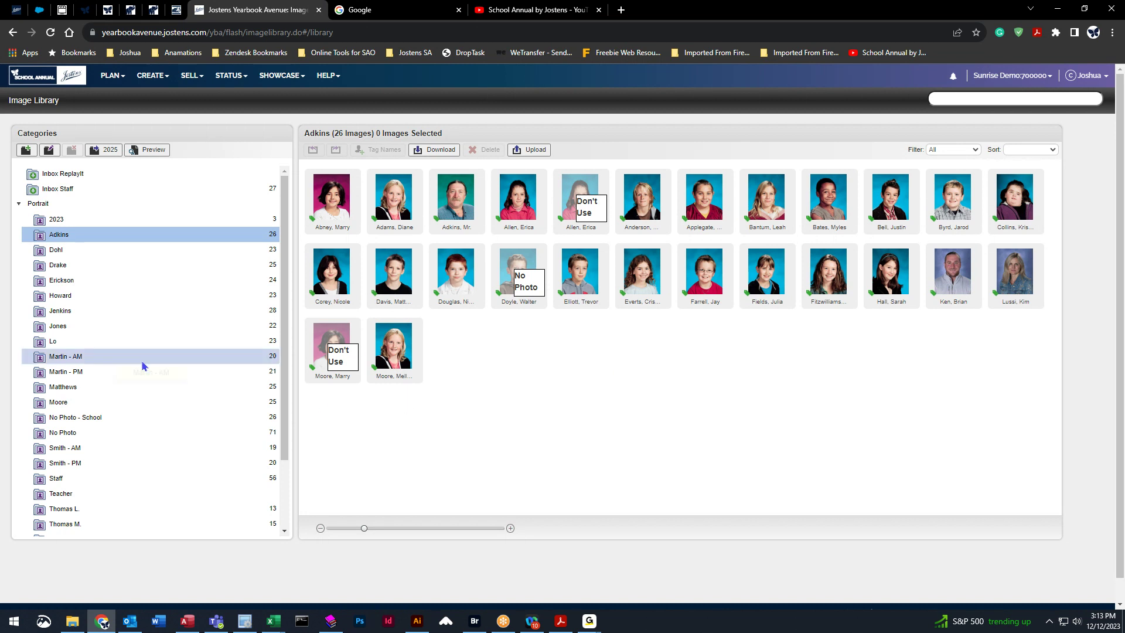
{"action": "left_click", "coordinate": [18, 204]}
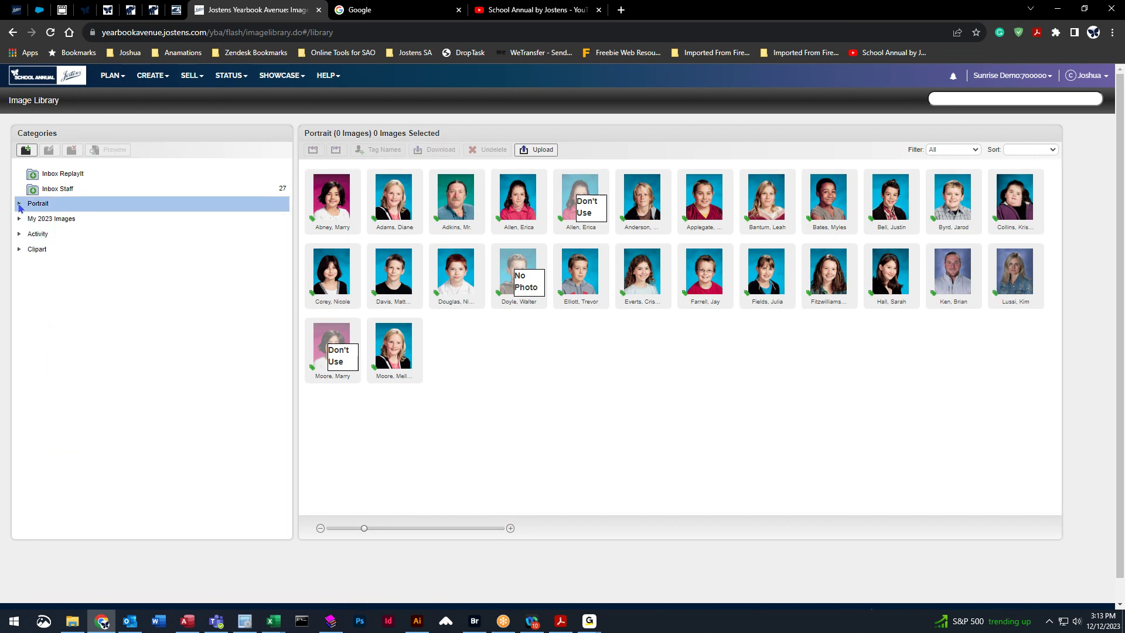
{"action": "left_click", "coordinate": [19, 250]}
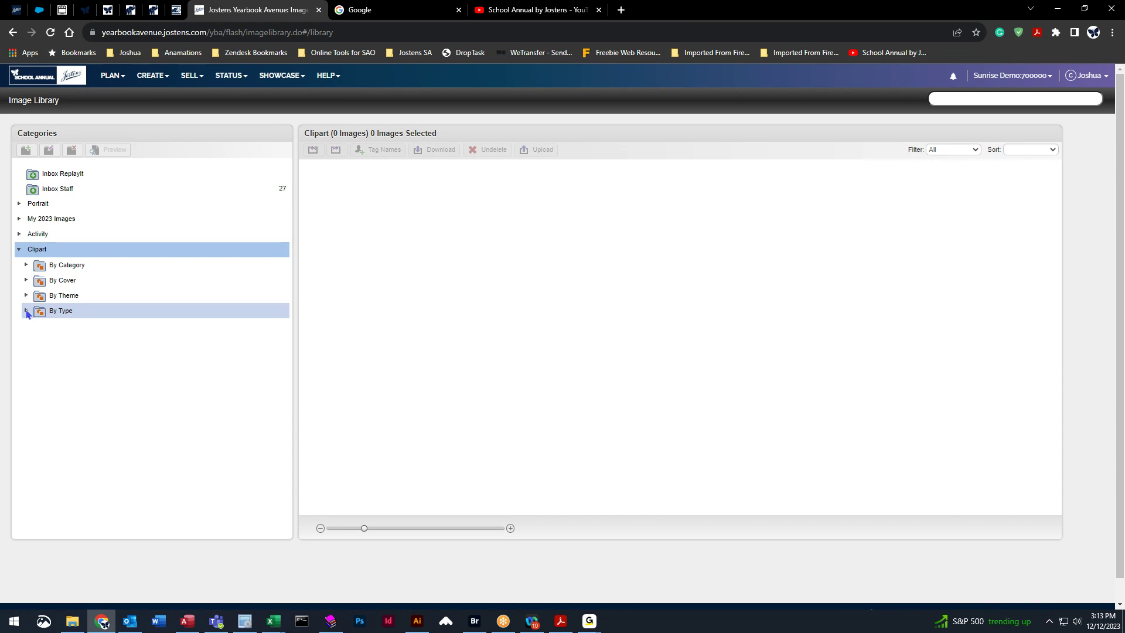
Show the Borders images under Clipart By Type and scroll through them.
{"action": "left_click", "coordinate": [26, 311]}
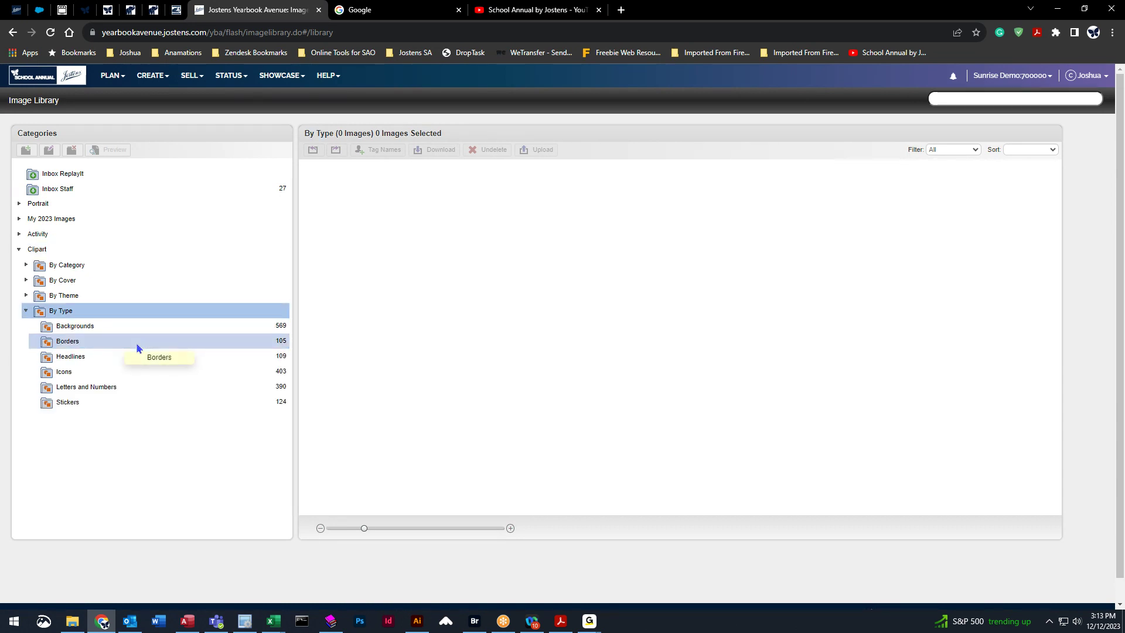
{"action": "left_click", "coordinate": [137, 347]}
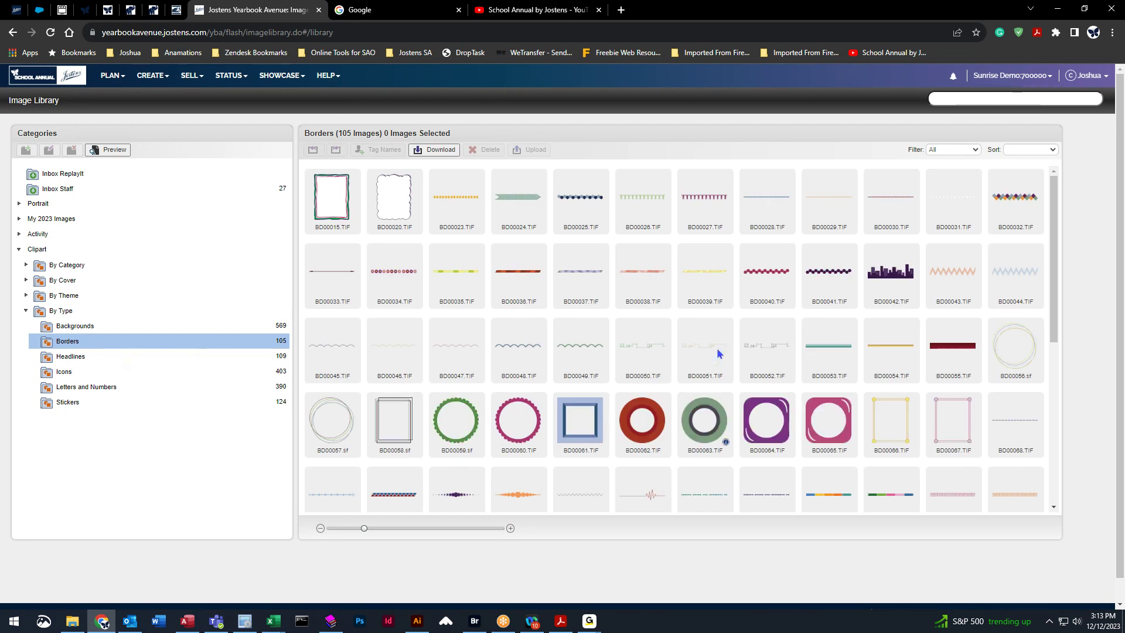
{"action": "scroll", "coordinate": [718, 349], "scroll_direction": "down", "scroll_amount": 3}
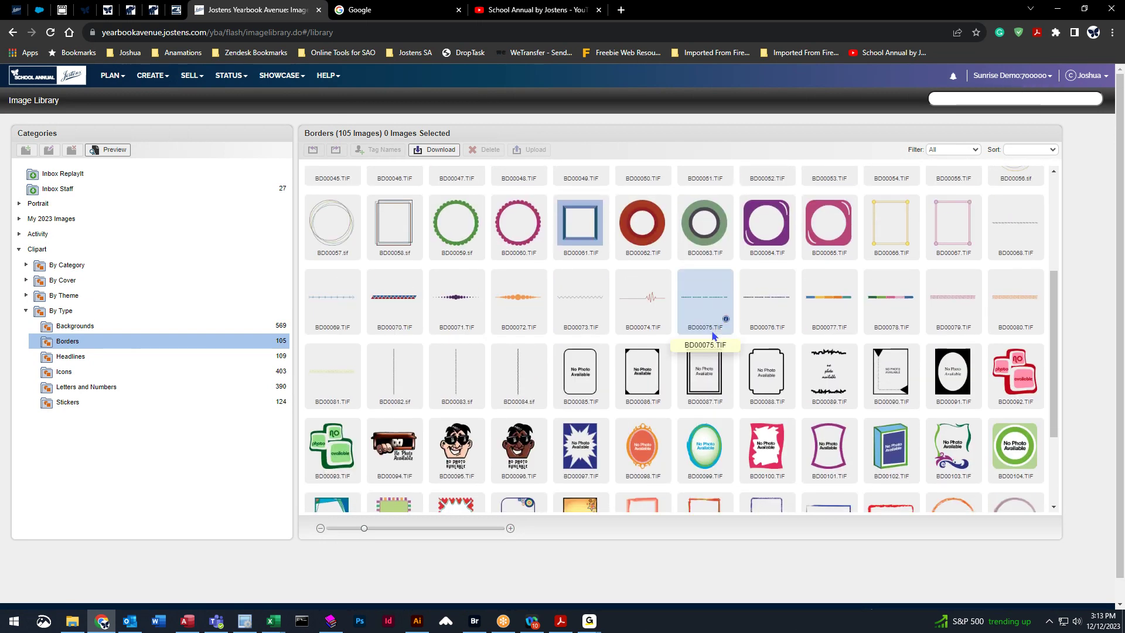
{"action": "scroll", "coordinate": [714, 336], "scroll_direction": "down", "scroll_amount": 1}
Range-select borders BD00085 through BD00109, then select only BD00103.
{"action": "left_click", "coordinate": [579, 298]}
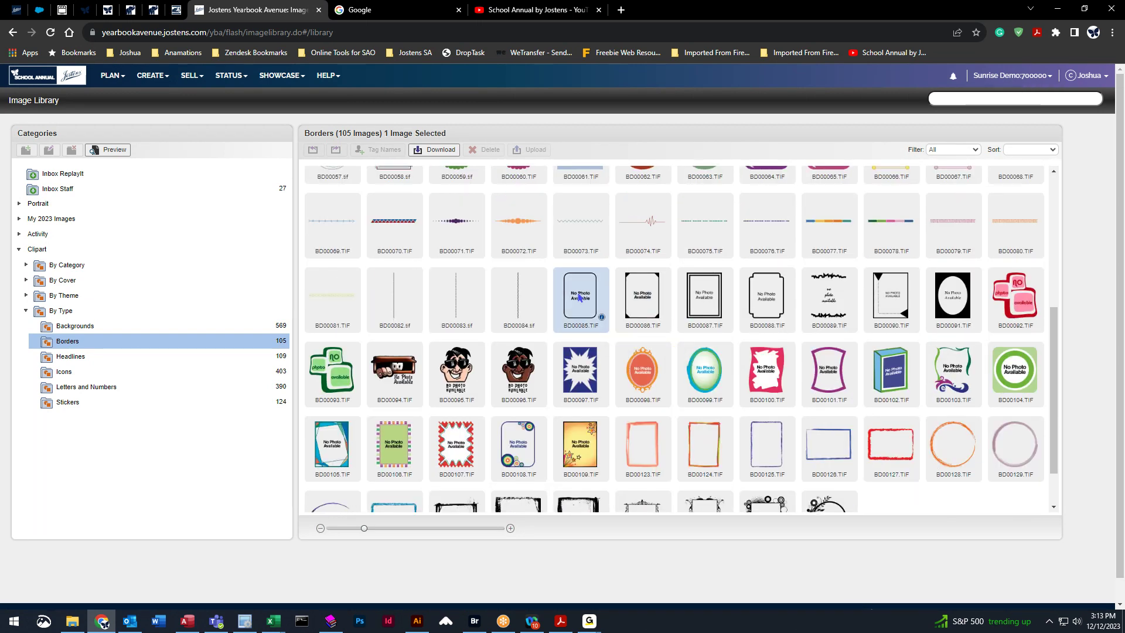
{"action": "left_click", "coordinate": [581, 448], "text": "shift"}
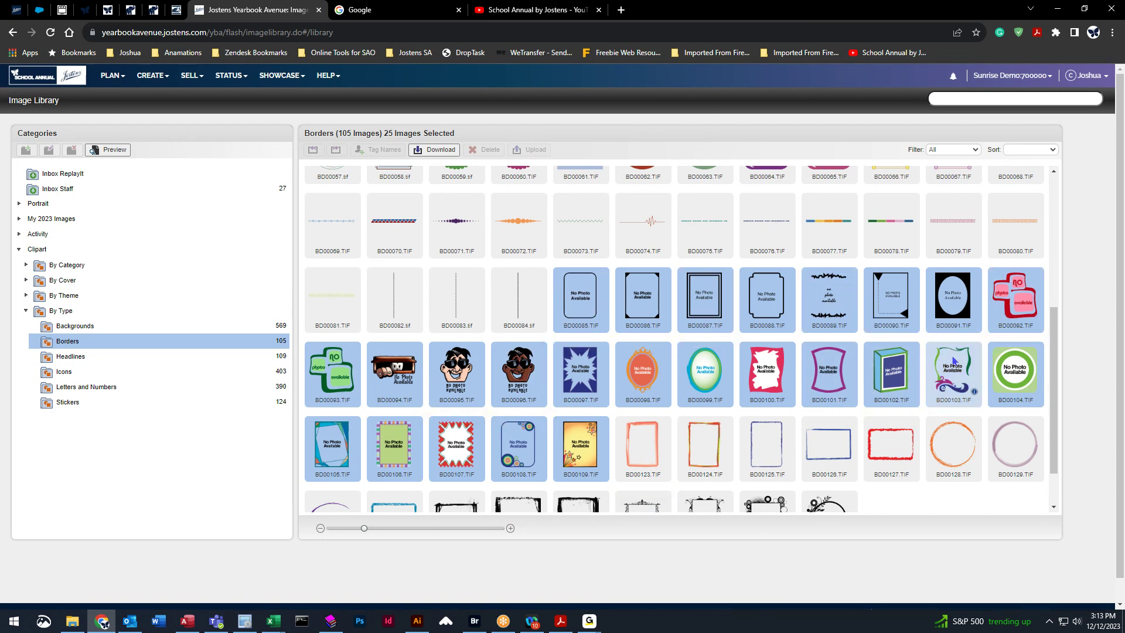
{"action": "left_click", "coordinate": [895, 236]}
{"action": "left_click", "coordinate": [954, 375]}
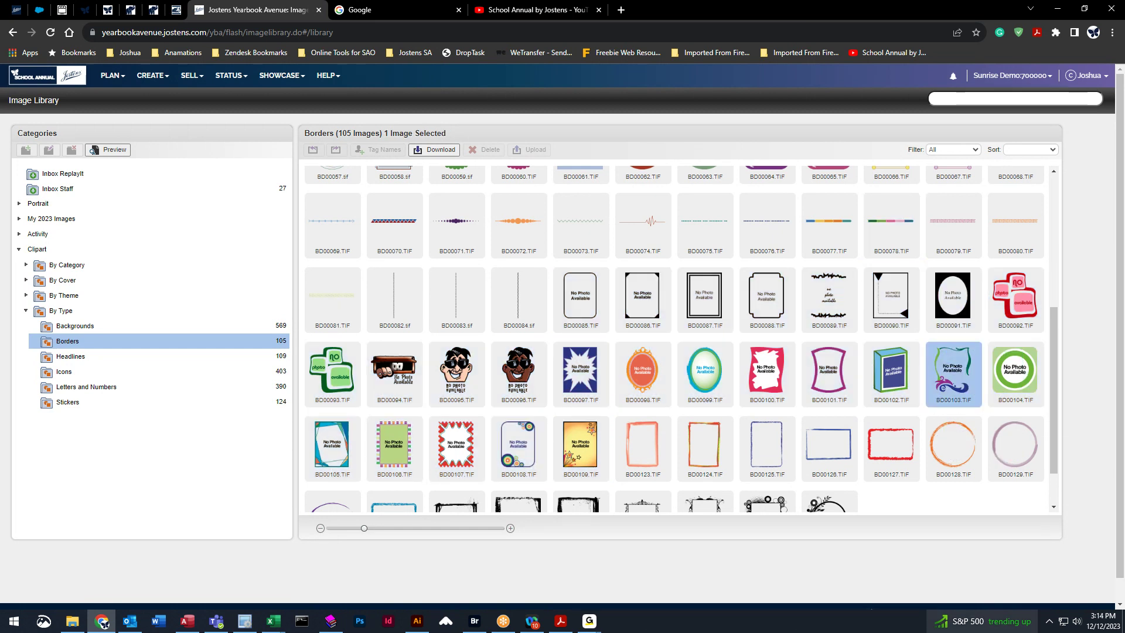
Download BD00103.TIF to a chosen folder, then show the Portrait class folders.
{"action": "left_click", "coordinate": [434, 154]}
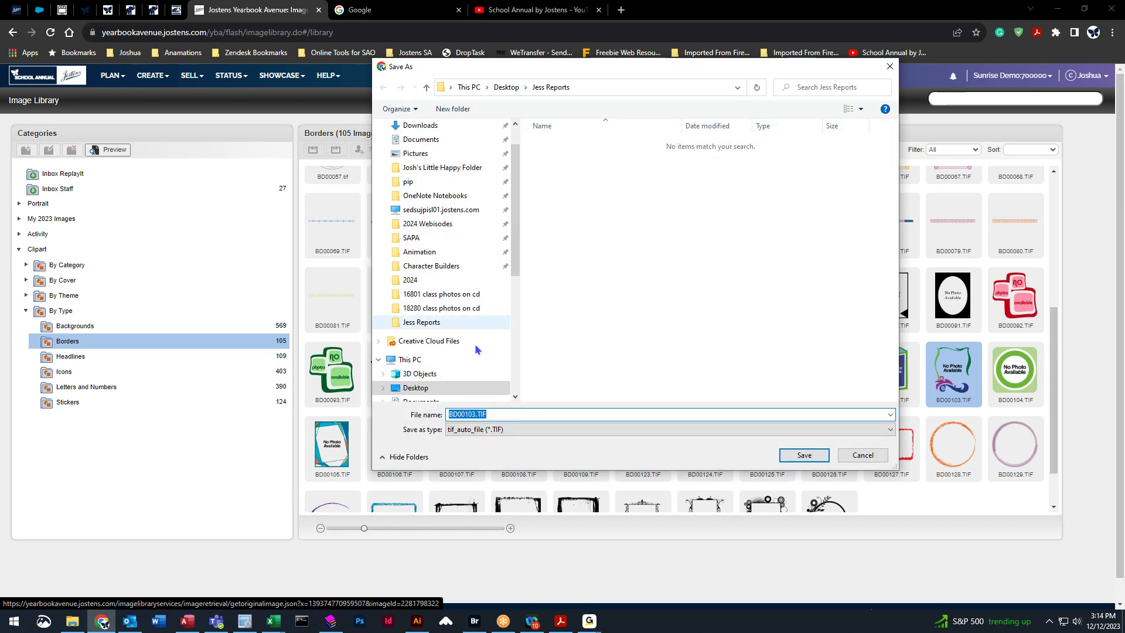
{"action": "scroll", "coordinate": [443, 381], "scroll_direction": "down", "scroll_amount": 1}
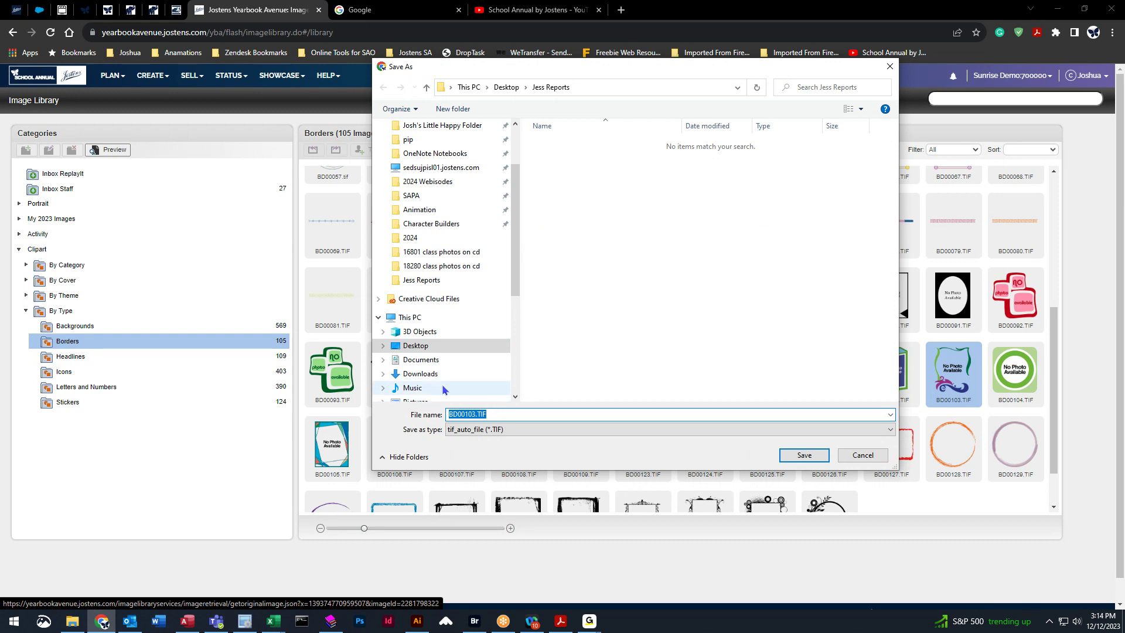
{"action": "scroll", "coordinate": [442, 389], "scroll_direction": "down", "scroll_amount": 1}
{"action": "left_click", "coordinate": [417, 373]}
{"action": "left_click", "coordinate": [807, 457]}
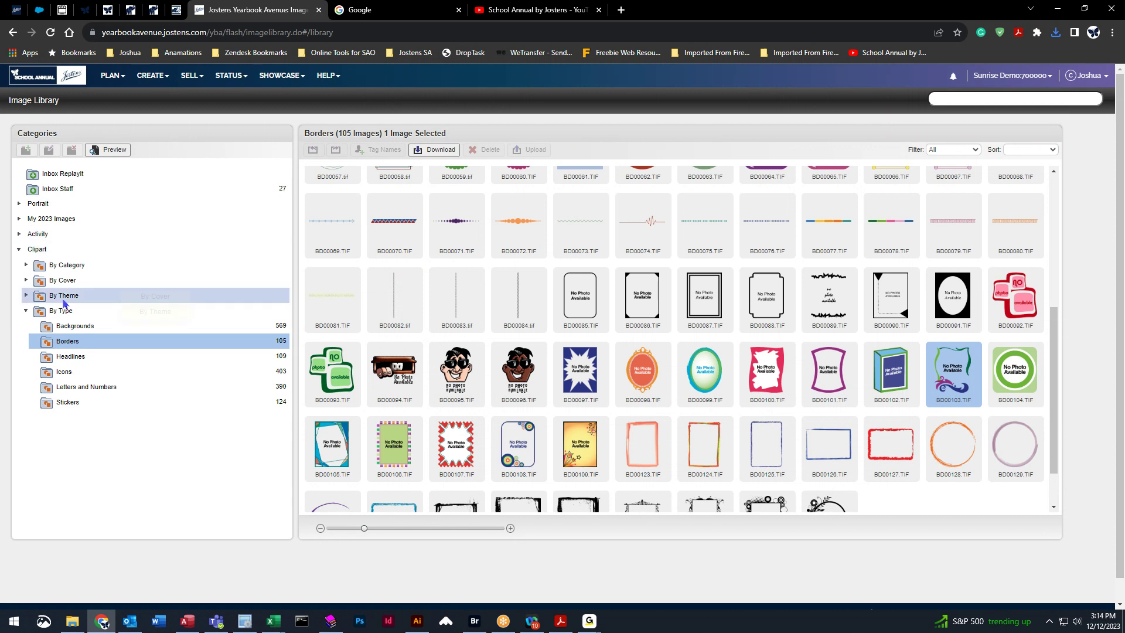
{"action": "left_click", "coordinate": [26, 310]}
{"action": "left_click", "coordinate": [19, 204]}
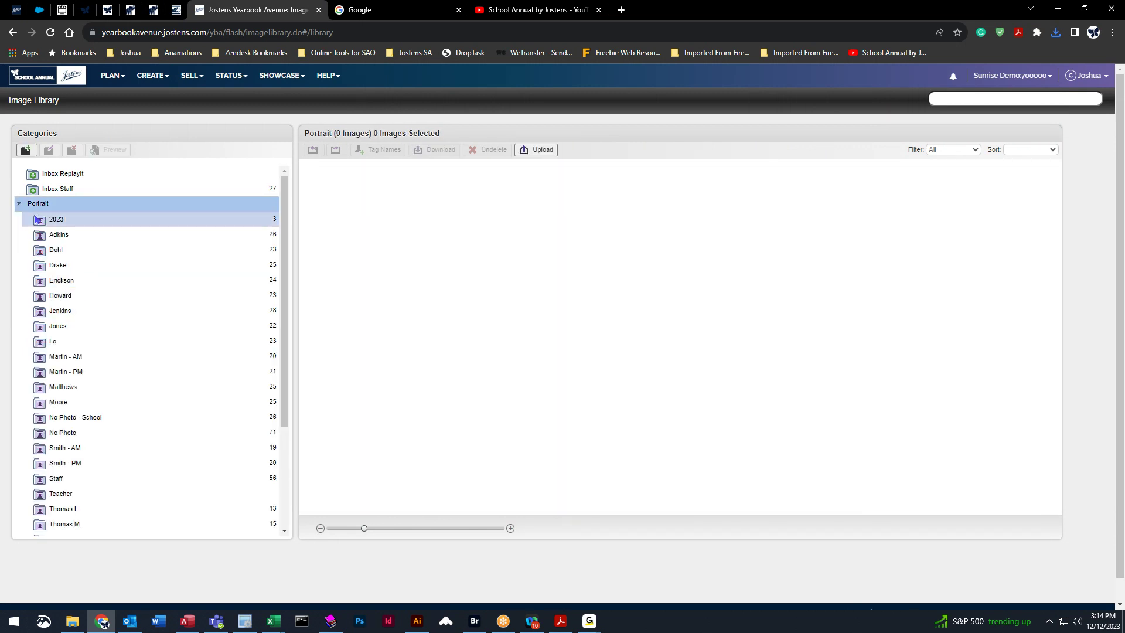
Upload BD00103.TIF from File Explorer into the Adkins folder and close the upload window.
{"action": "left_click", "coordinate": [88, 235]}
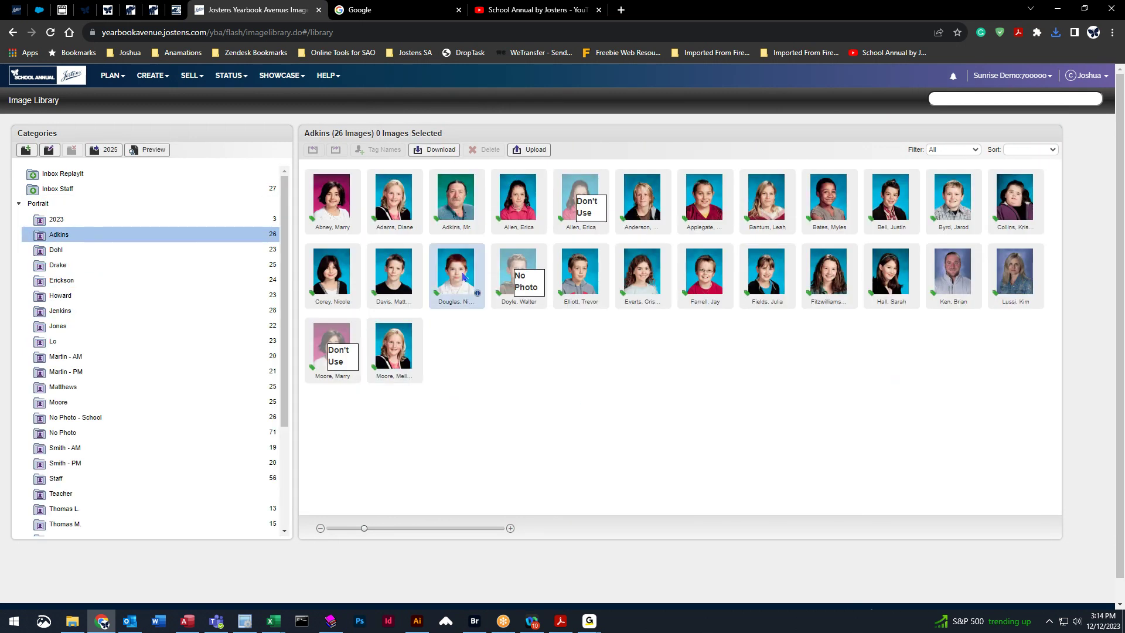
{"action": "left_click", "coordinate": [535, 150]}
{"action": "left_click", "coordinate": [72, 625]}
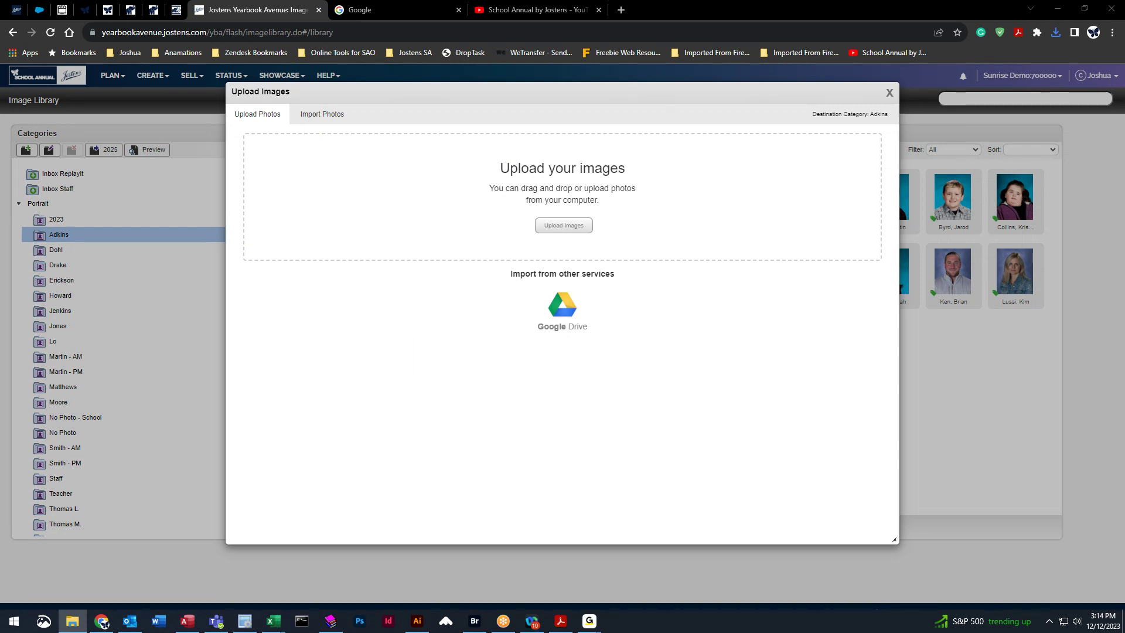
{"action": "left_click_drag", "start_coordinate": [3, 297], "coordinate": [633, 225]}
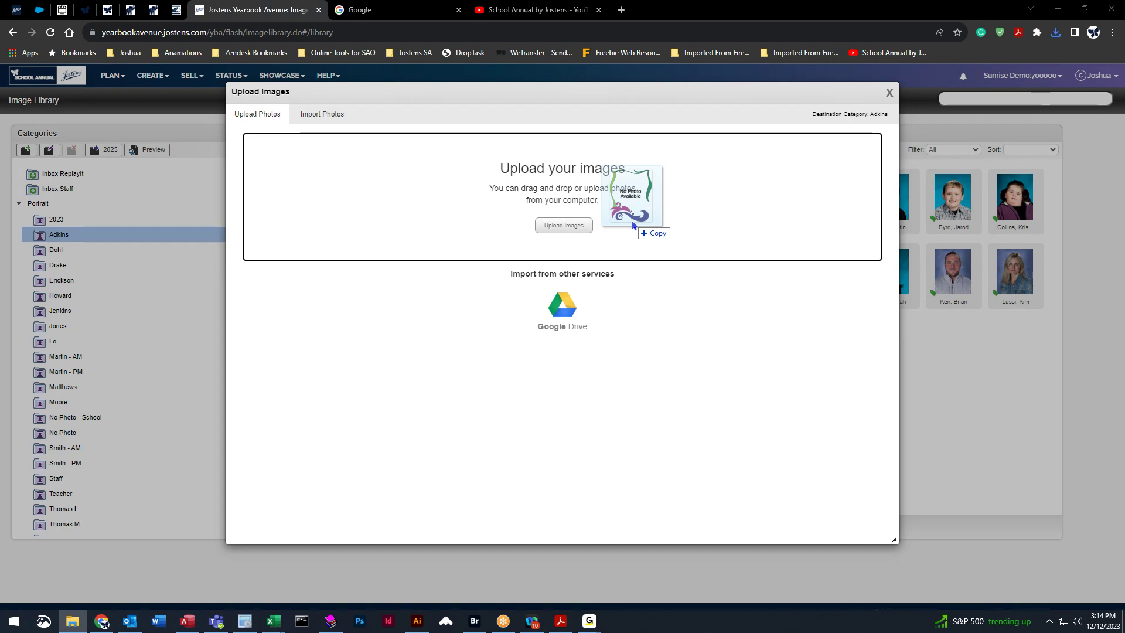
{"action": "left_click_drag", "start_coordinate": [633, 225], "coordinate": [632, 224]}
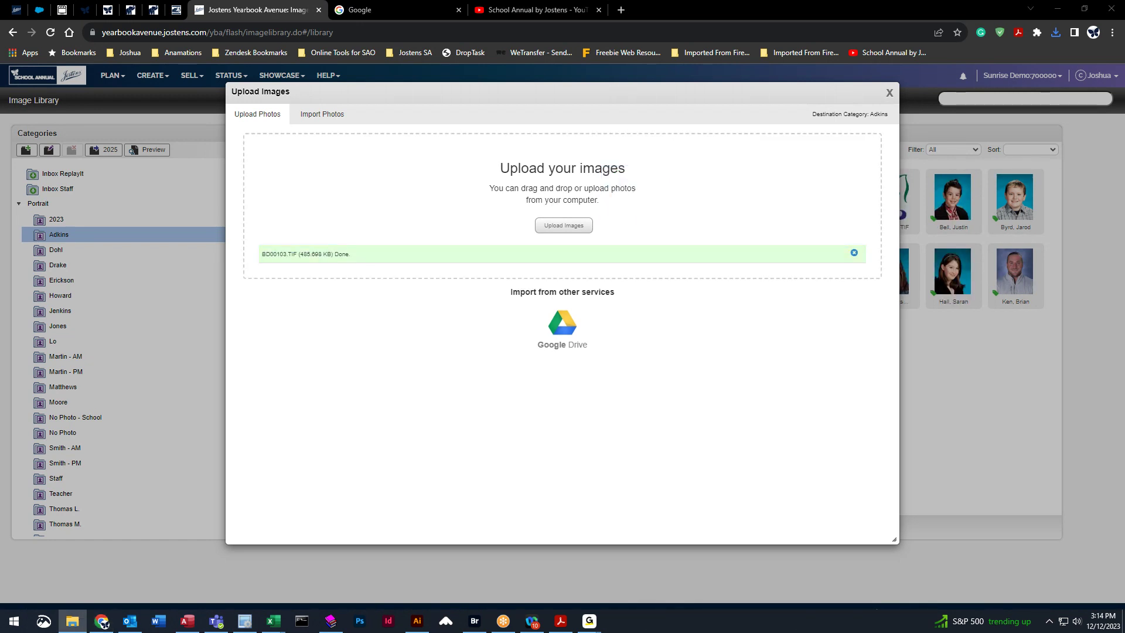
{"action": "left_click", "coordinate": [103, 375]}
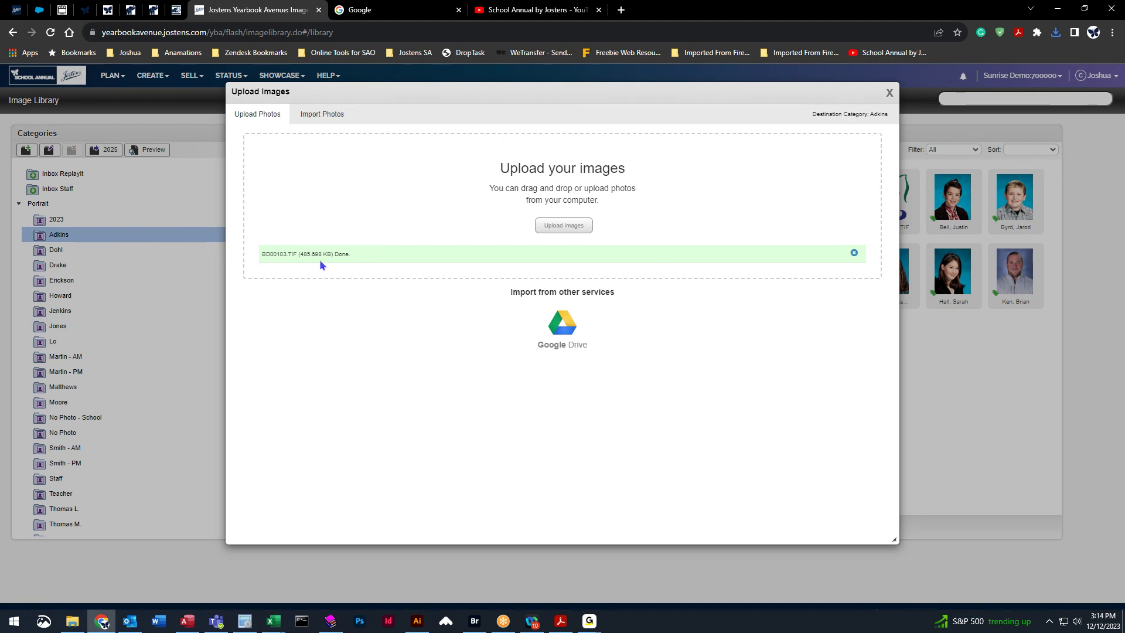
{"action": "left_click", "coordinate": [890, 93]}
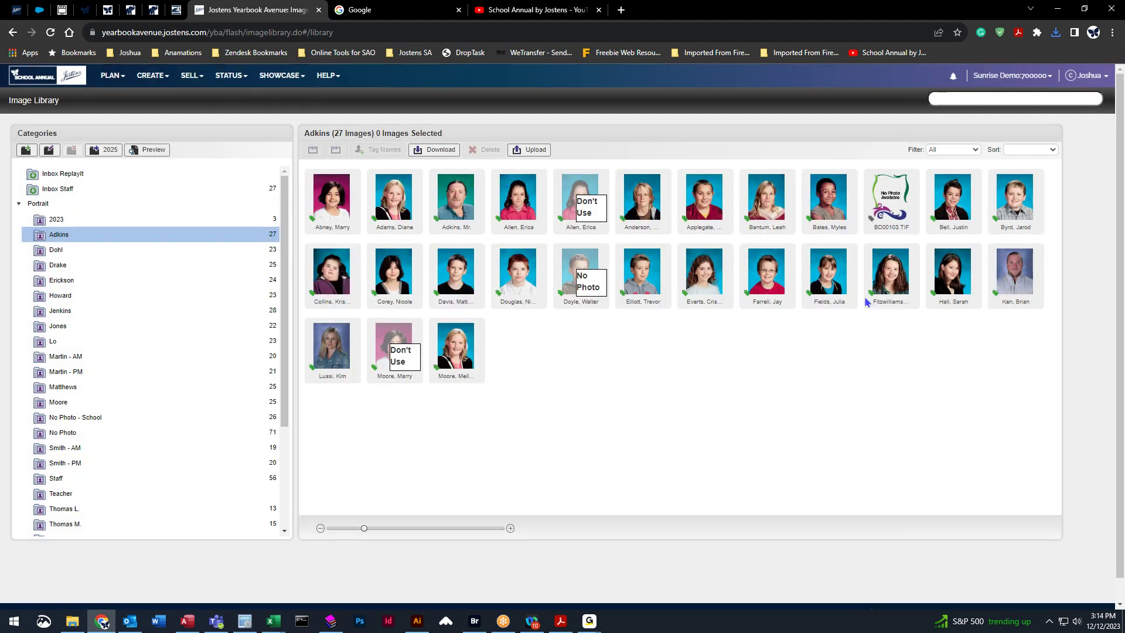
Tag BD00103.TIF with a new student's first and last name and save it.
{"action": "left_click", "coordinate": [885, 188]}
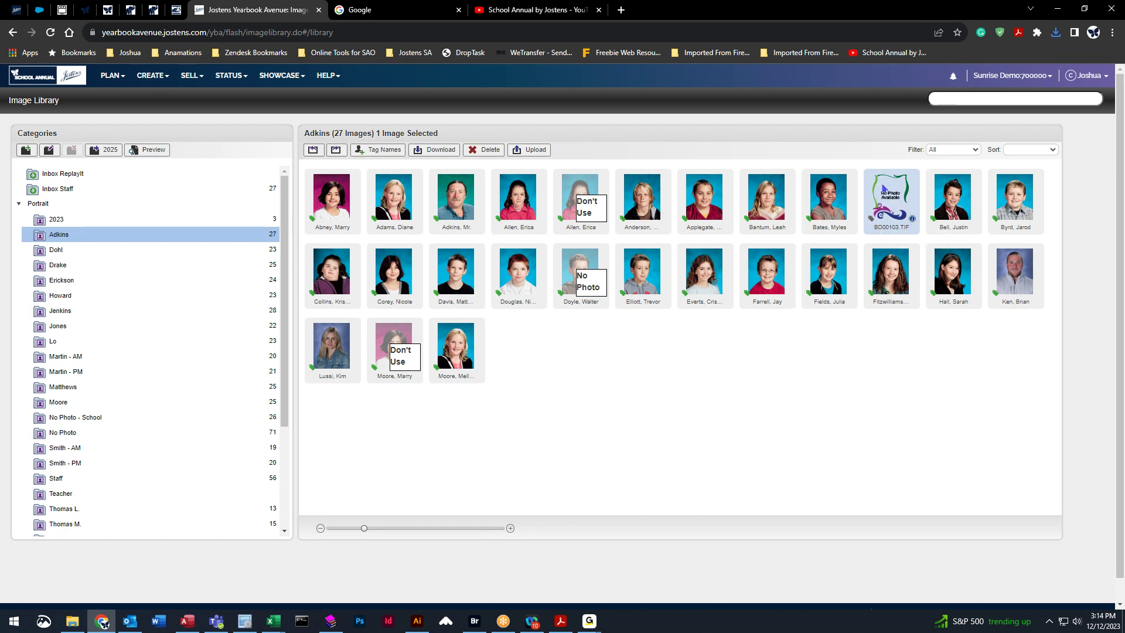
{"action": "left_click", "coordinate": [384, 150]}
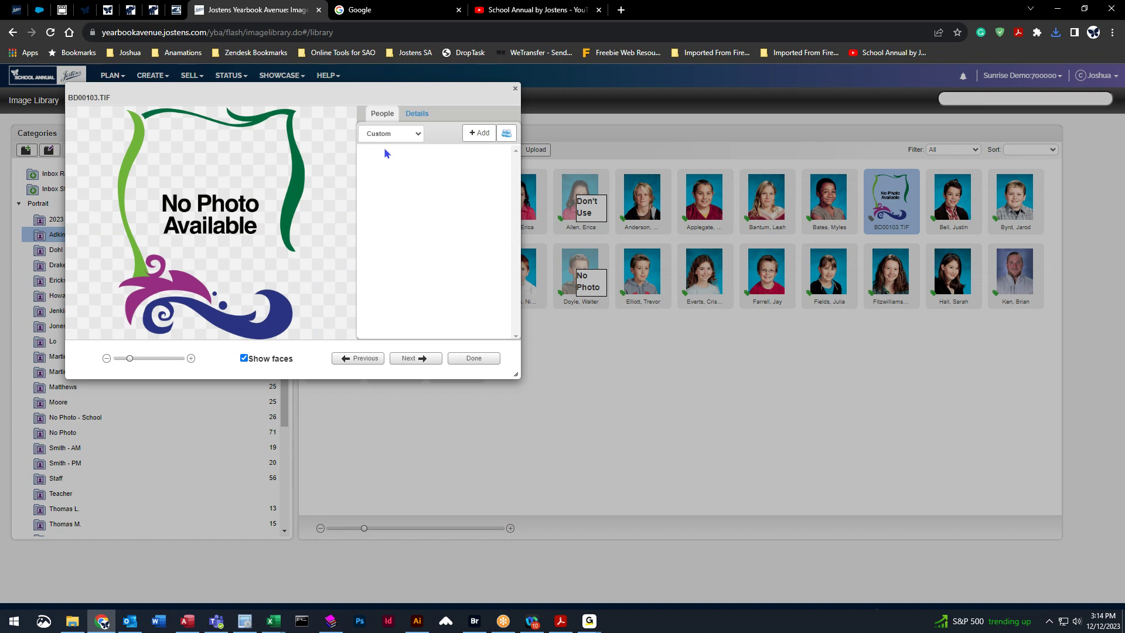
{"action": "left_click", "coordinate": [479, 133]}
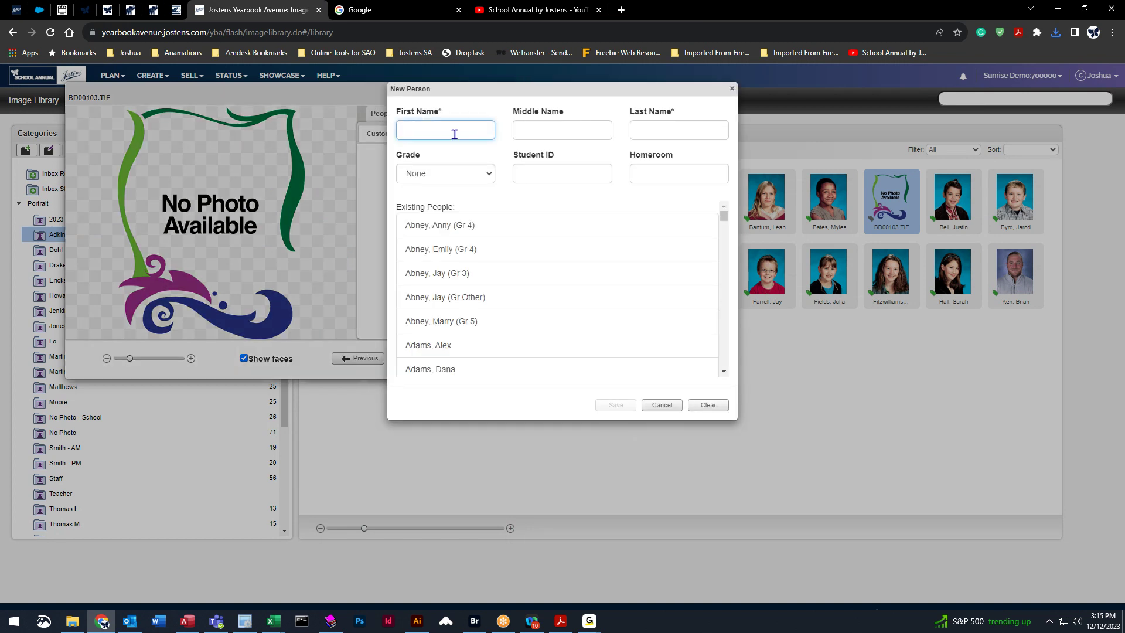
{"action": "key", "text": "Tab"}
{"action": "key", "text": "Tab"}
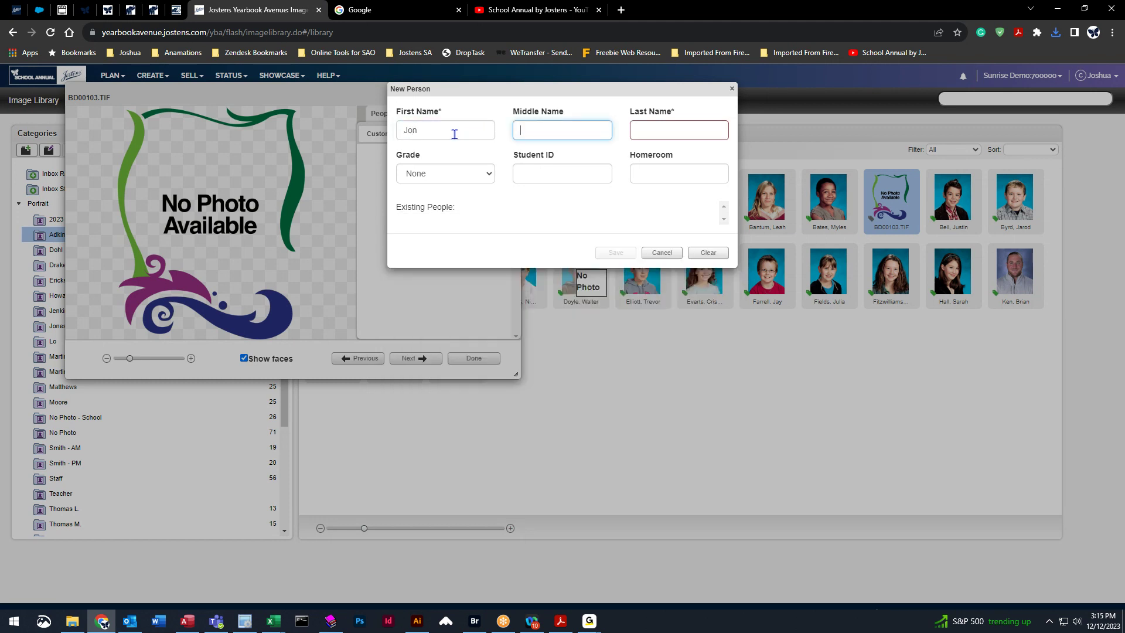
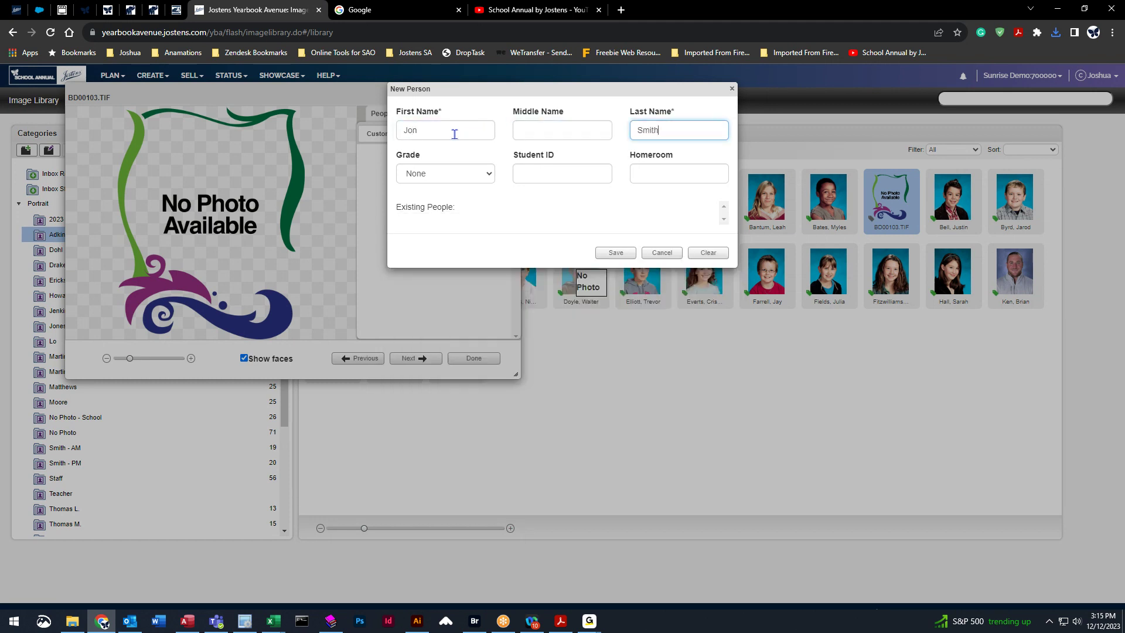
{"action": "left_click", "coordinate": [612, 253]}
{"action": "left_click", "coordinate": [476, 362]}
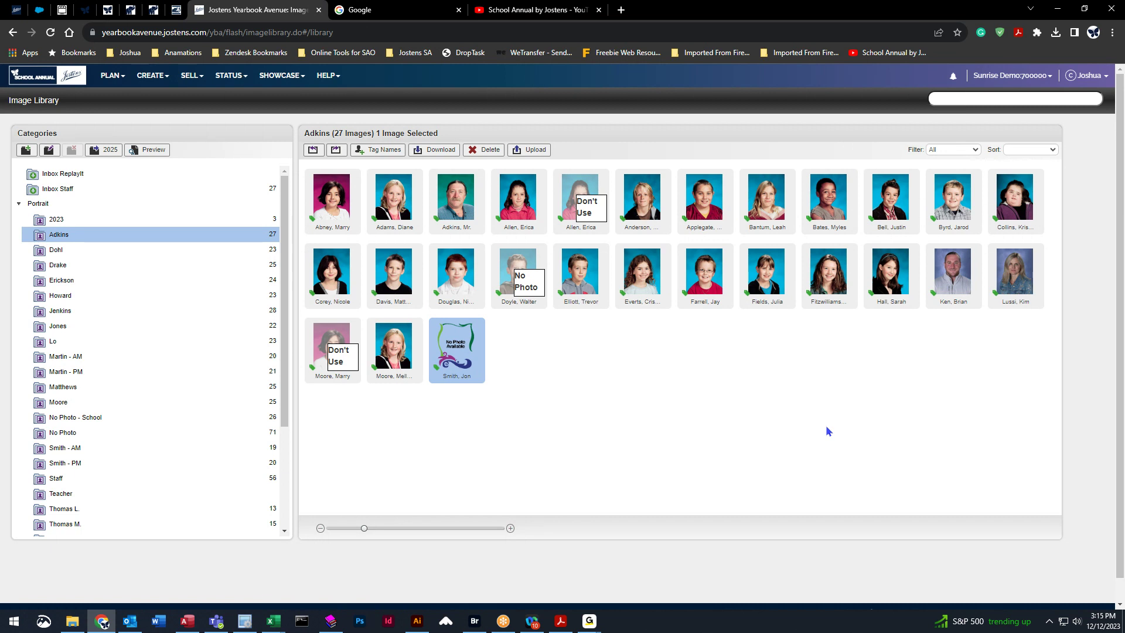
Browse the Dohl, Drake and Erickson class folders, then return to Adkins.
{"action": "left_click", "coordinate": [127, 251]}
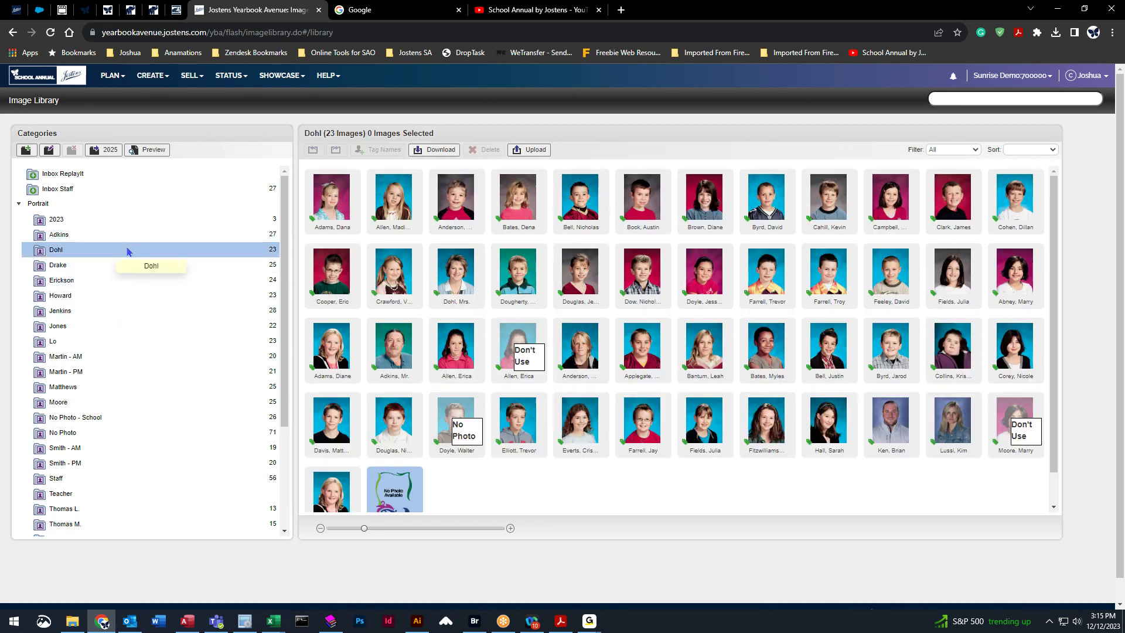
{"action": "left_click", "coordinate": [127, 265]}
{"action": "left_click", "coordinate": [131, 280]}
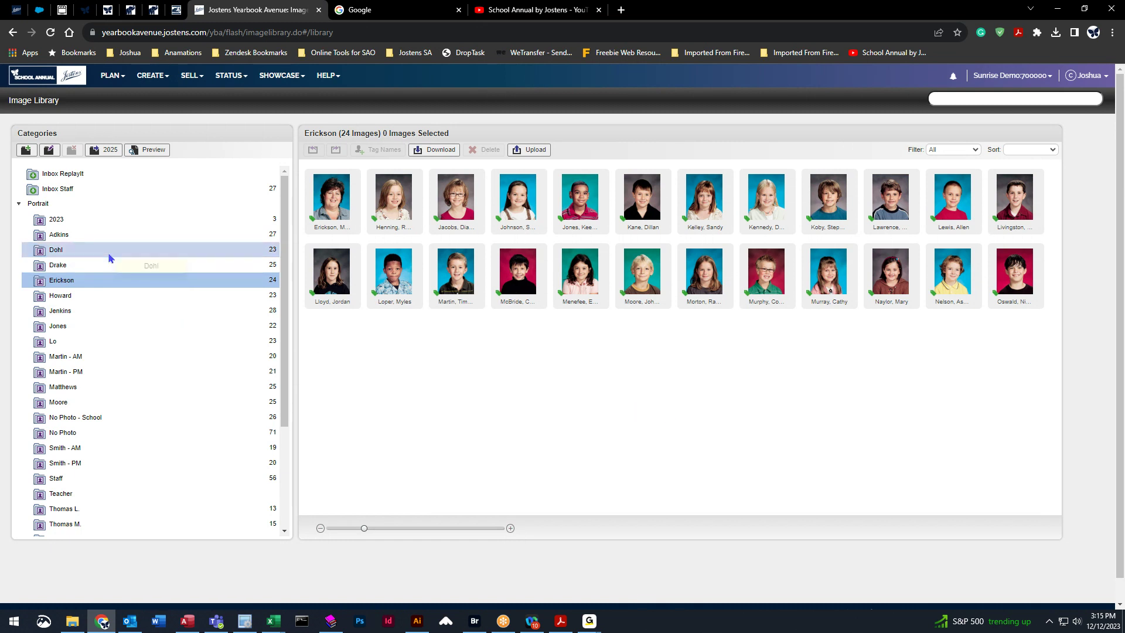
{"action": "left_click", "coordinate": [127, 239]}
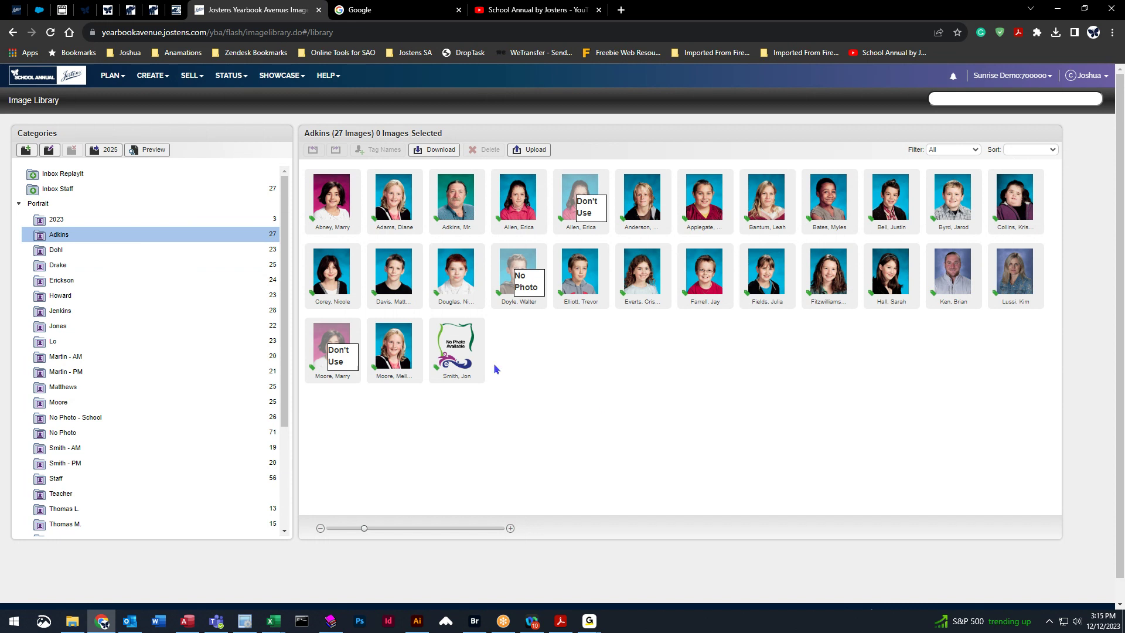
{"action": "left_click", "coordinate": [151, 72]}
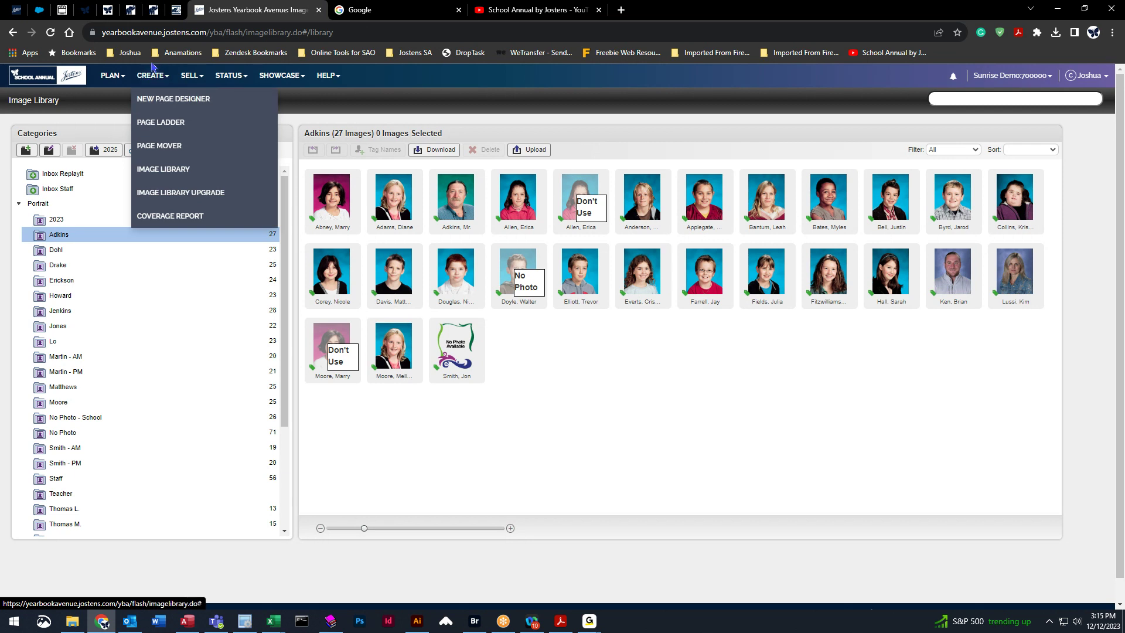
Open a New Page Designer on the pages 46–47 spread and show the Flow options.
{"action": "left_click", "coordinate": [158, 102]}
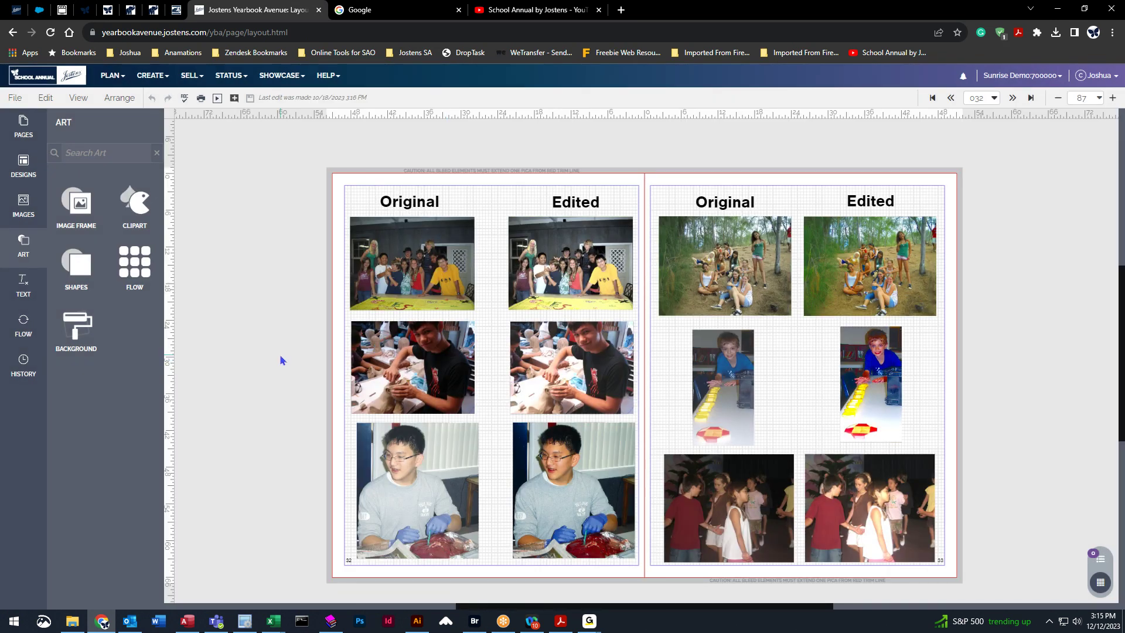
{"action": "left_click", "coordinate": [24, 126]}
{"action": "scroll", "coordinate": [119, 466], "scroll_direction": "down", "scroll_amount": 2}
{"action": "scroll", "coordinate": [118, 466], "scroll_direction": "down", "scroll_amount": 5}
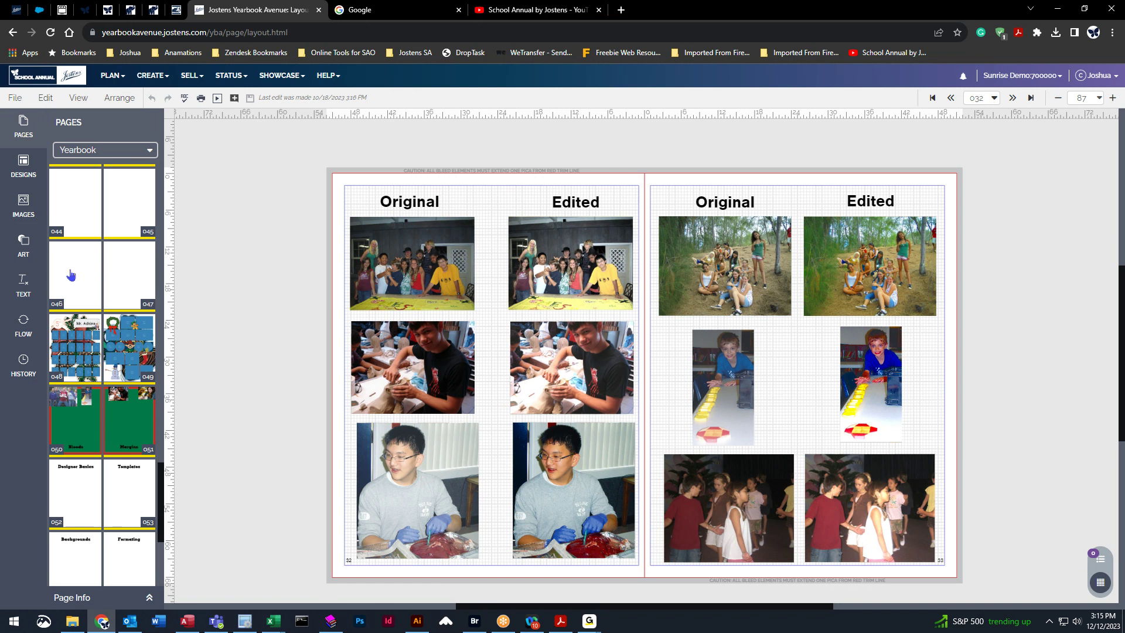
{"action": "left_click", "coordinate": [70, 273]}
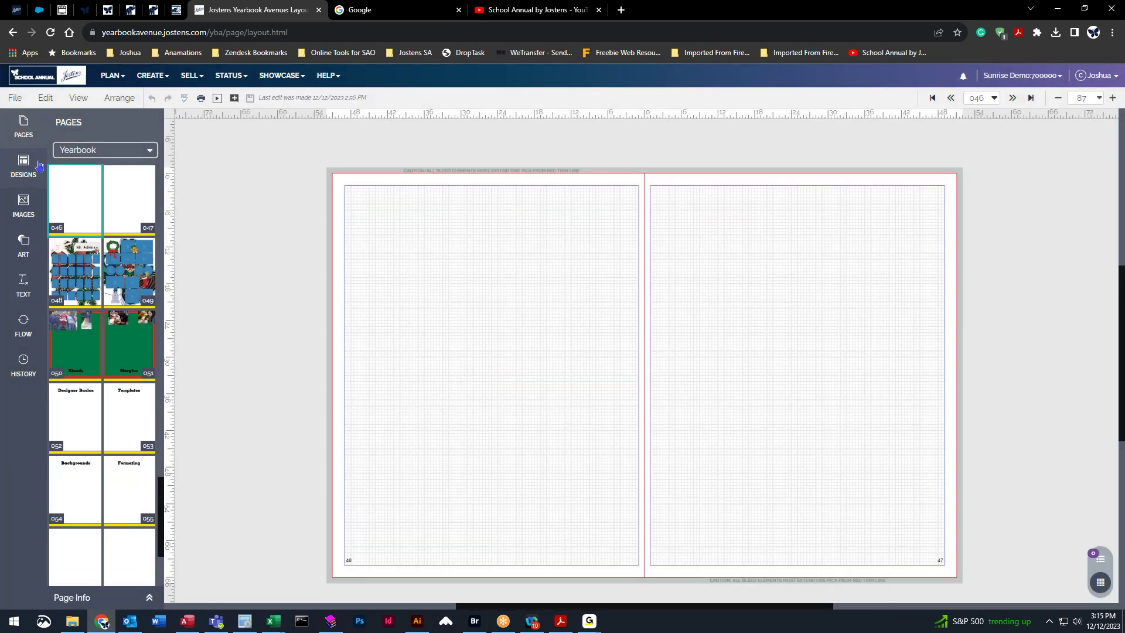
{"action": "left_click", "coordinate": [25, 131]}
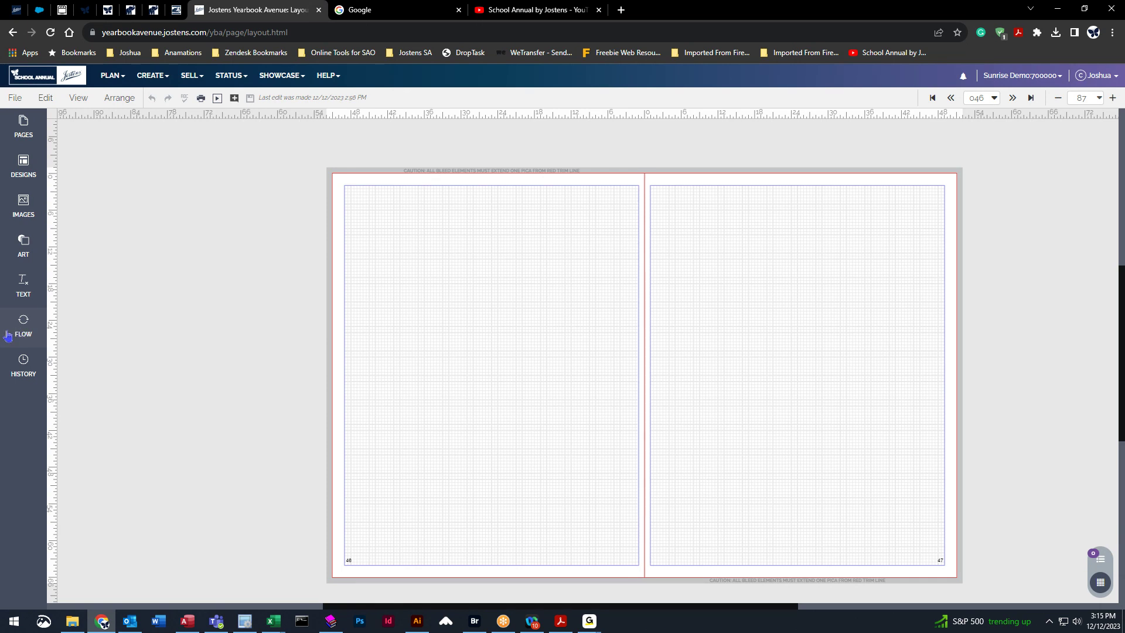
{"action": "left_click", "coordinate": [23, 322]}
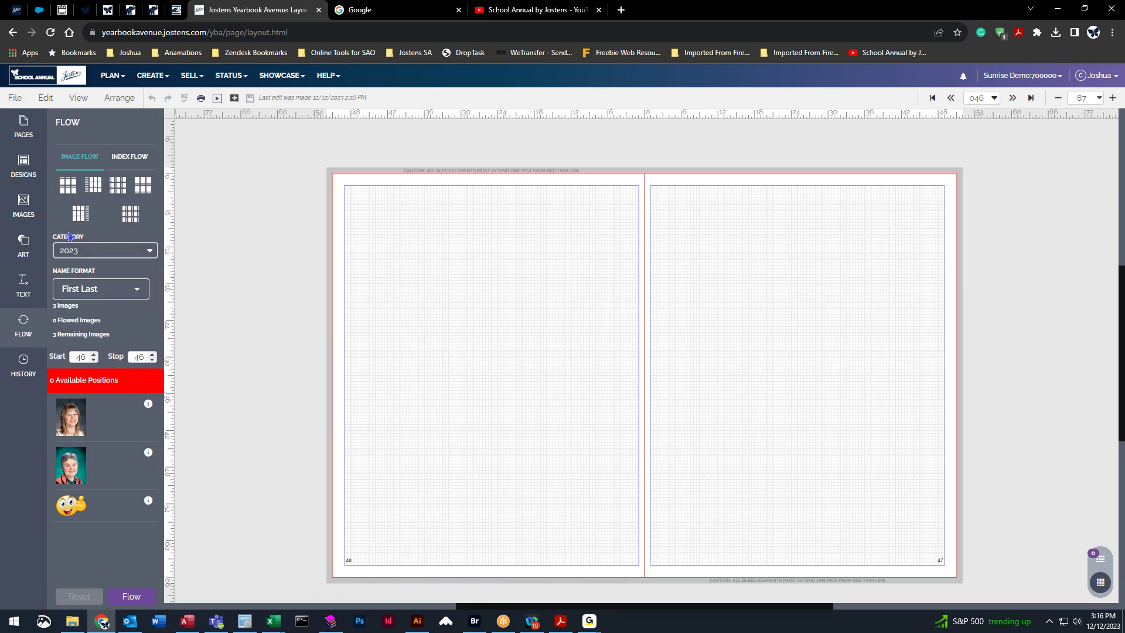
{"action": "left_click_drag", "start_coordinate": [68, 185], "coordinate": [470, 287]}
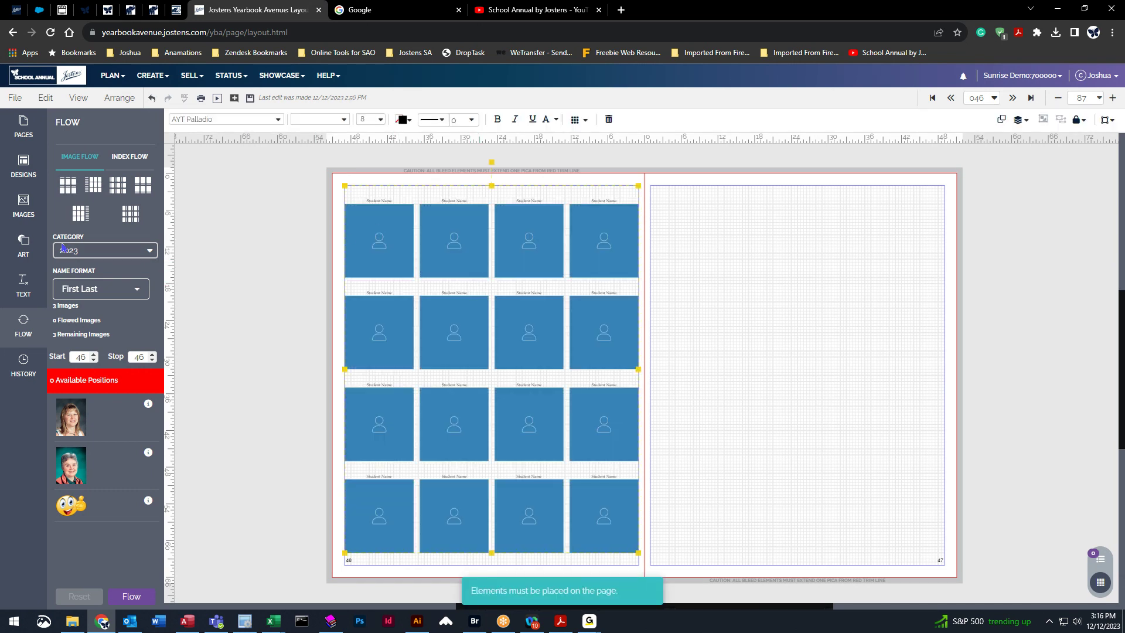
{"action": "left_click_drag", "start_coordinate": [143, 185], "coordinate": [794, 354]}
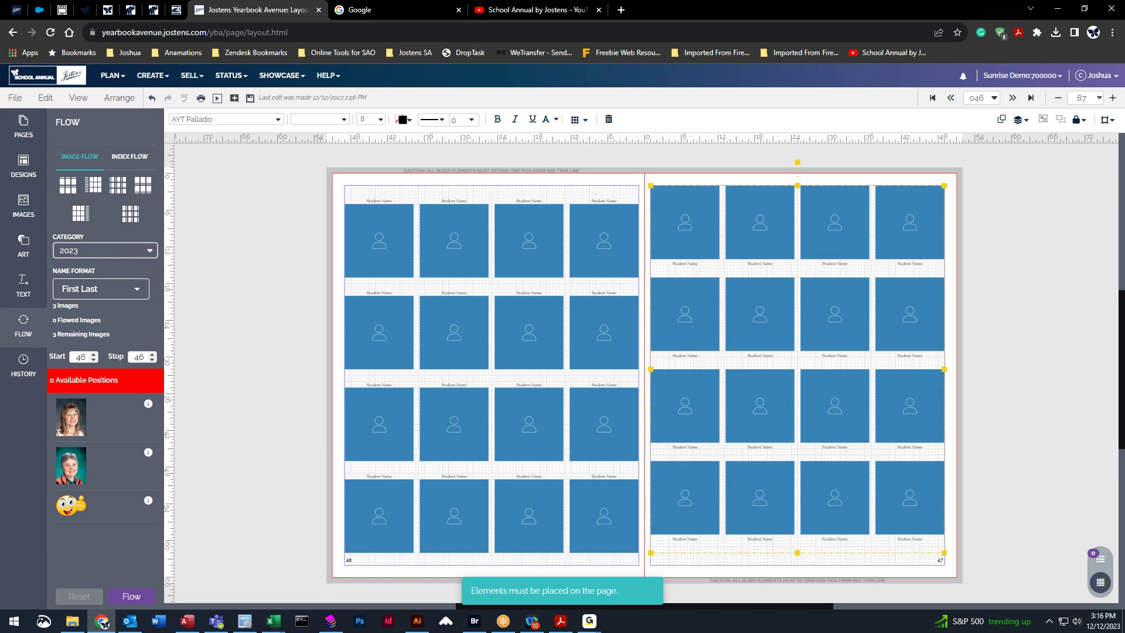
{"action": "key", "text": "ctrl+z"}
{"action": "key", "text": "ctrl+z"}
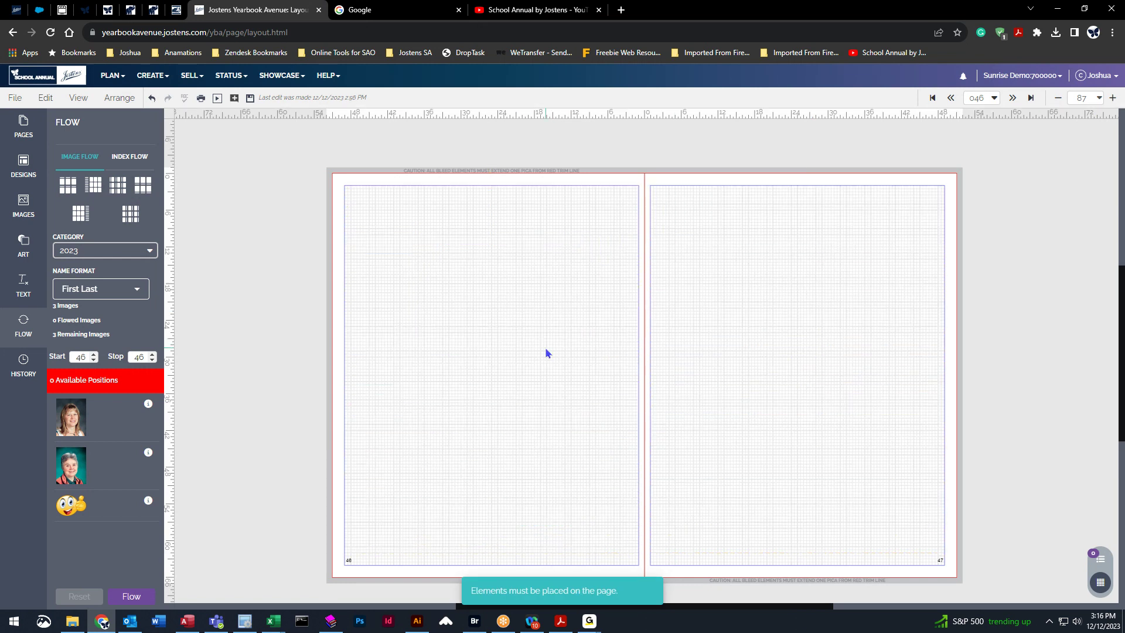
{"action": "left_click_drag", "start_coordinate": [93, 184], "coordinate": [535, 275]}
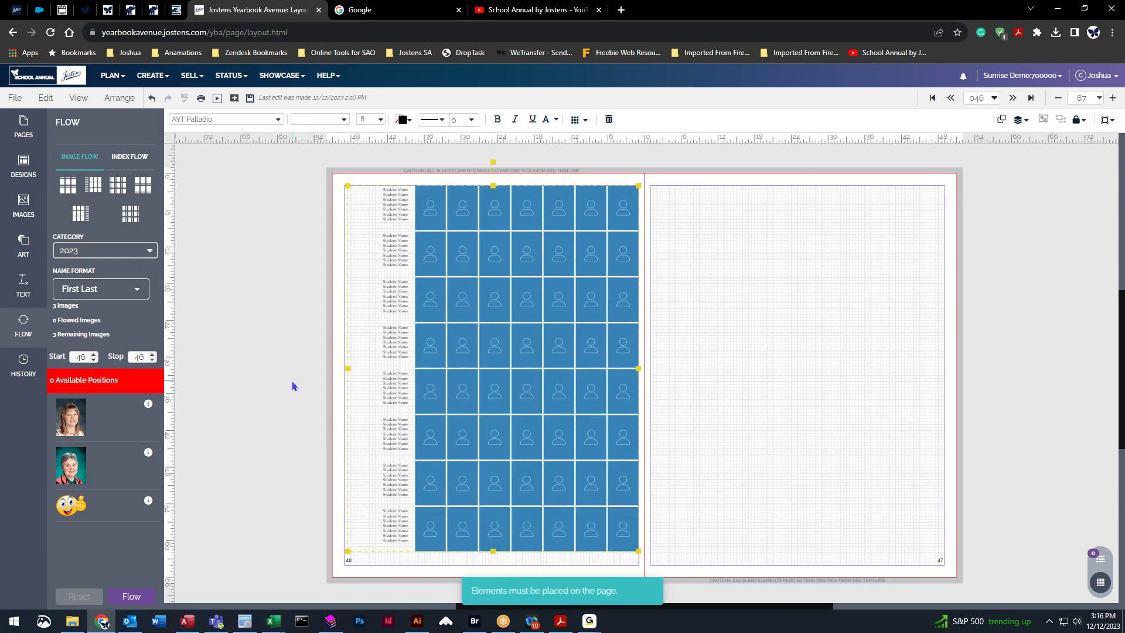
{"action": "left_click_drag", "start_coordinate": [81, 213], "coordinate": [813, 258]}
{"action": "key", "text": "ctrl+z"}
{"action": "key", "text": "ctrl+z"}
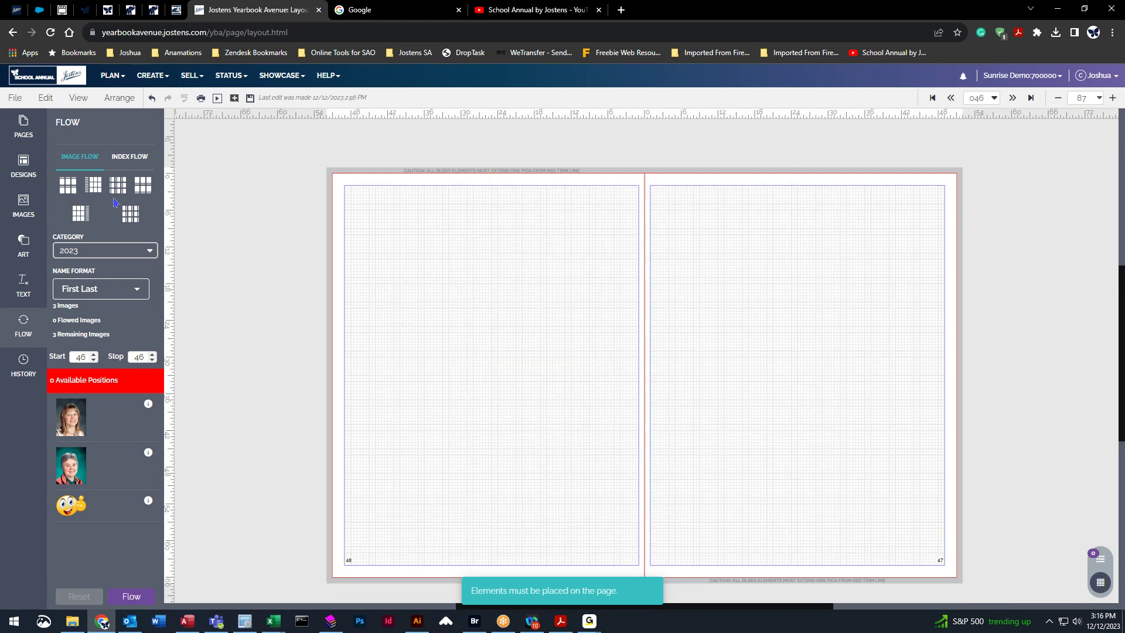
{"action": "left_click", "coordinate": [85, 212]}
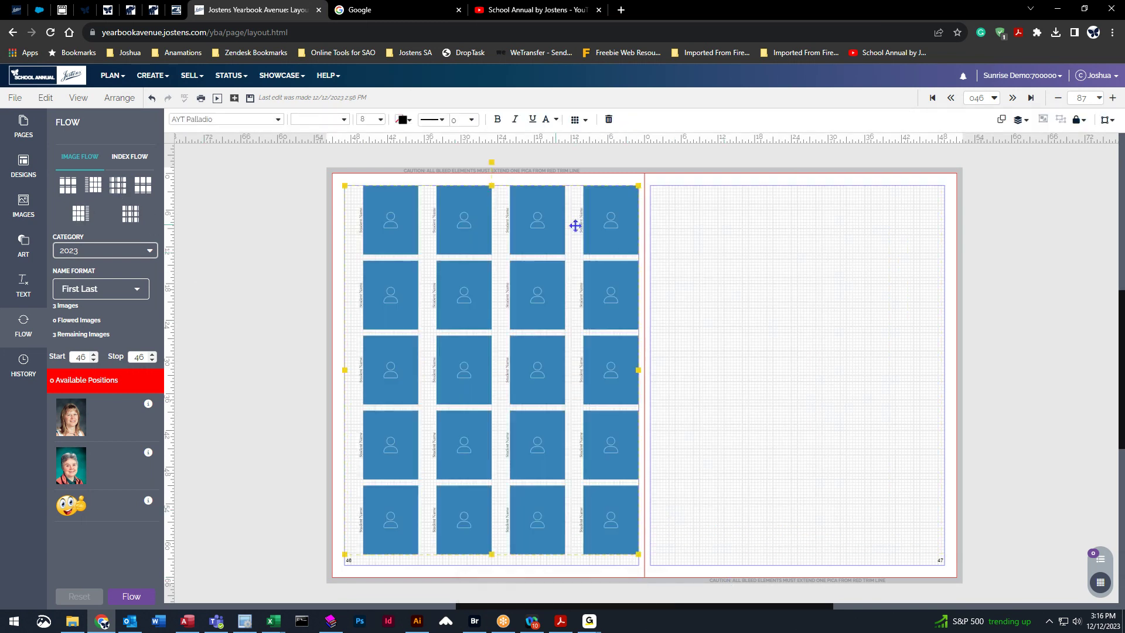
{"action": "left_click_drag", "start_coordinate": [131, 213], "coordinate": [861, 346]}
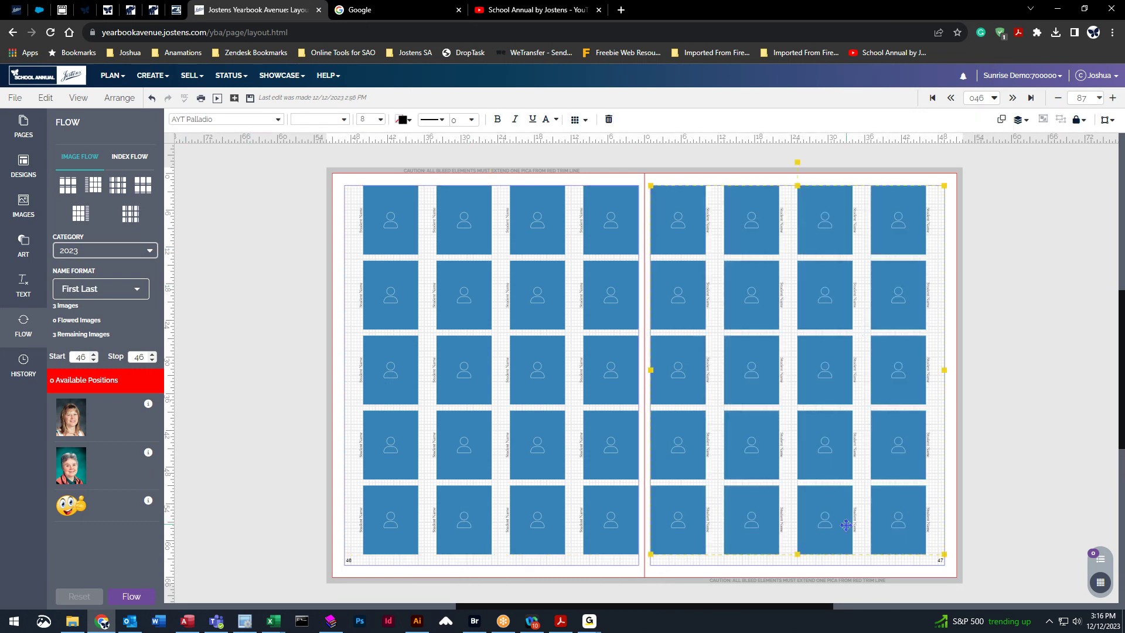
{"action": "key", "text": "ctrl+z"}
{"action": "key", "text": "ctrl+z"}
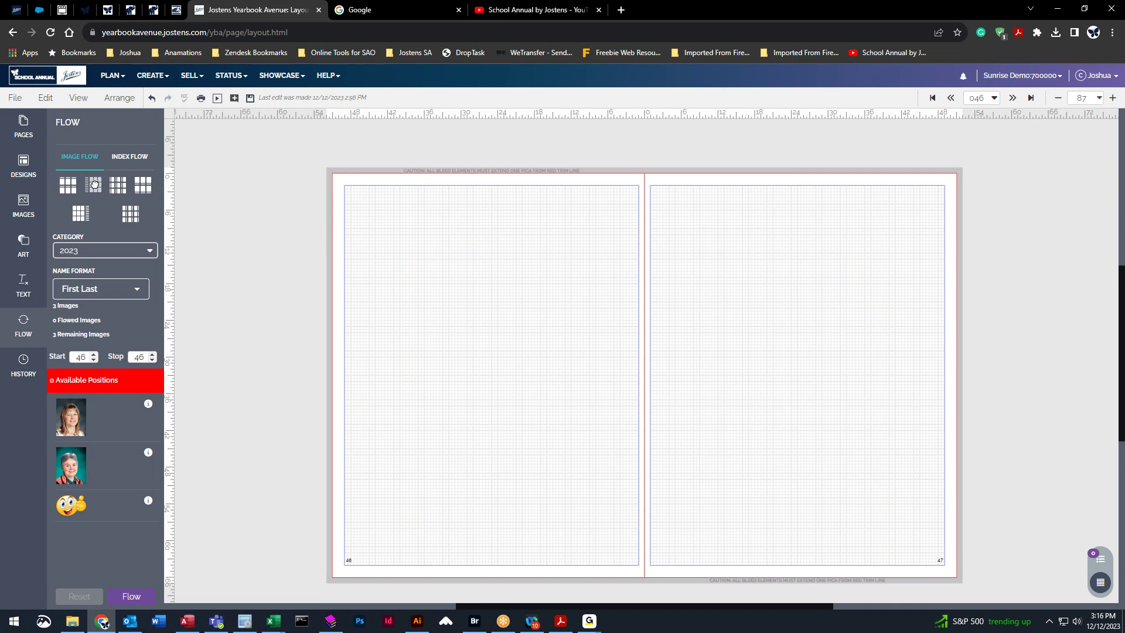
{"action": "left_click_drag", "start_coordinate": [93, 185], "coordinate": [821, 515]}
{"action": "left_click_drag", "start_coordinate": [142, 184], "coordinate": [827, 275]}
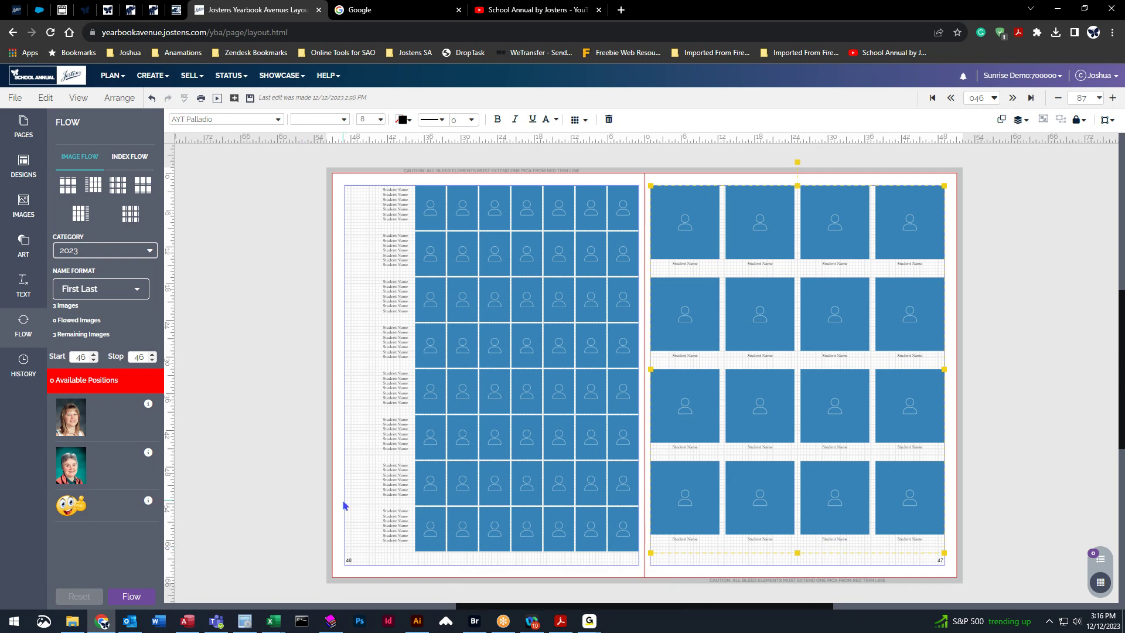
{"action": "left_click", "coordinate": [523, 253]}
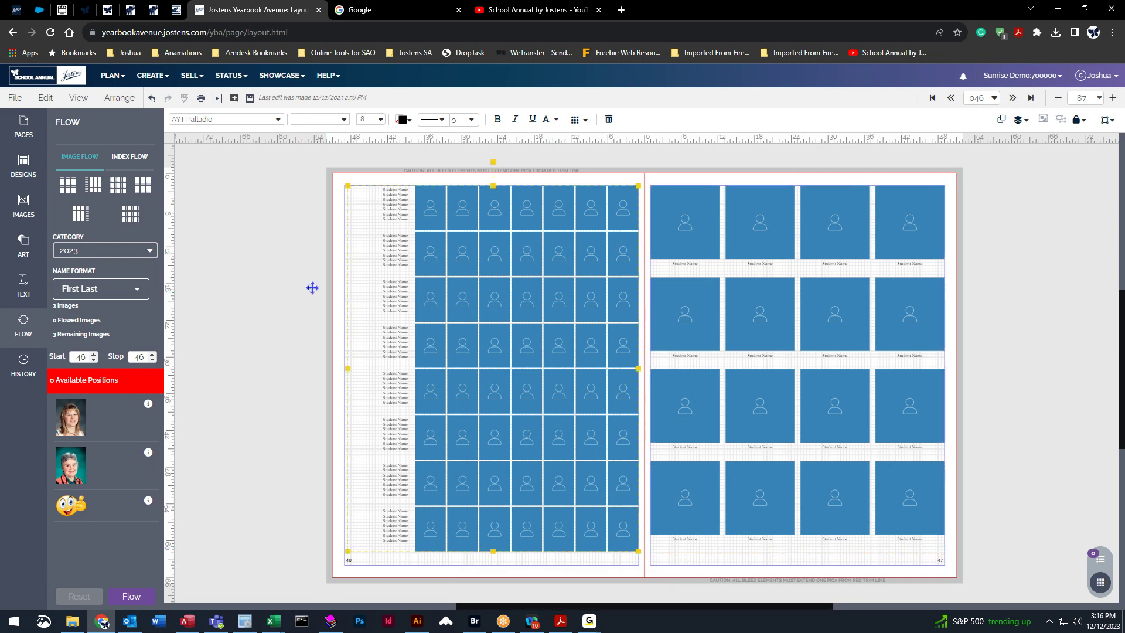
{"action": "left_click", "coordinate": [265, 260]}
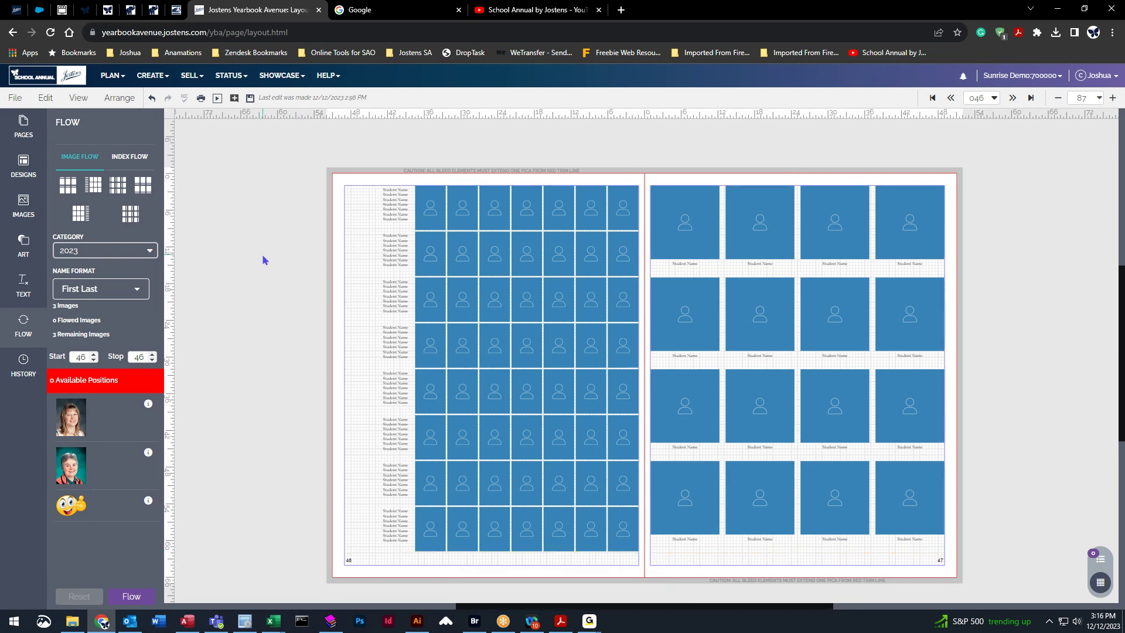
Select the portrait grid on page 46.
{"action": "left_click", "coordinate": [494, 254]}
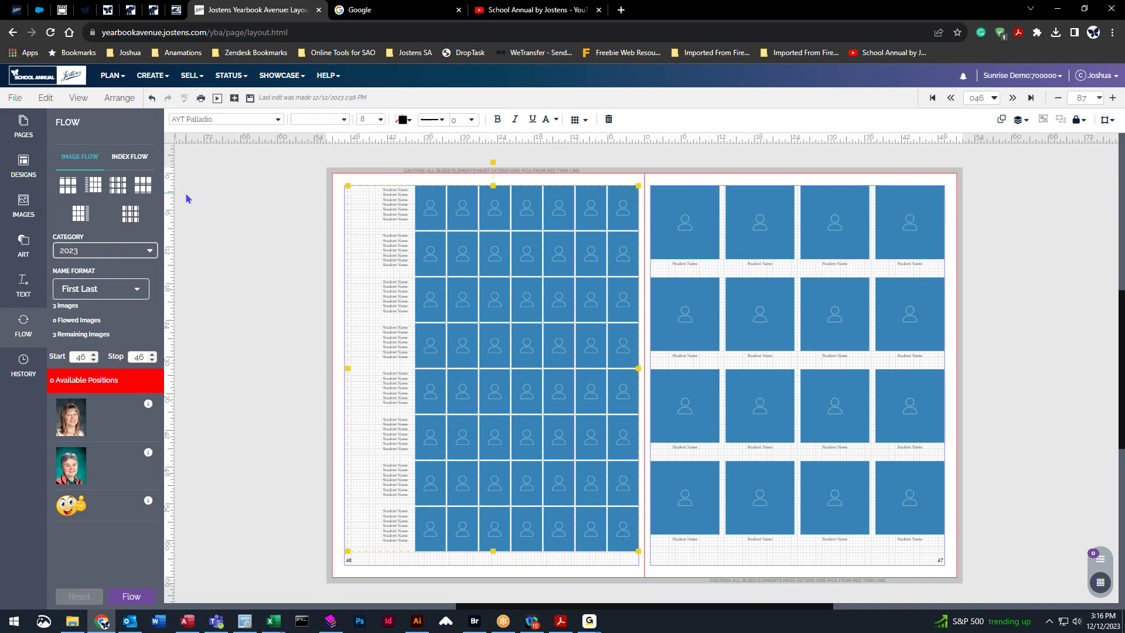
{"action": "left_click", "coordinate": [298, 220]}
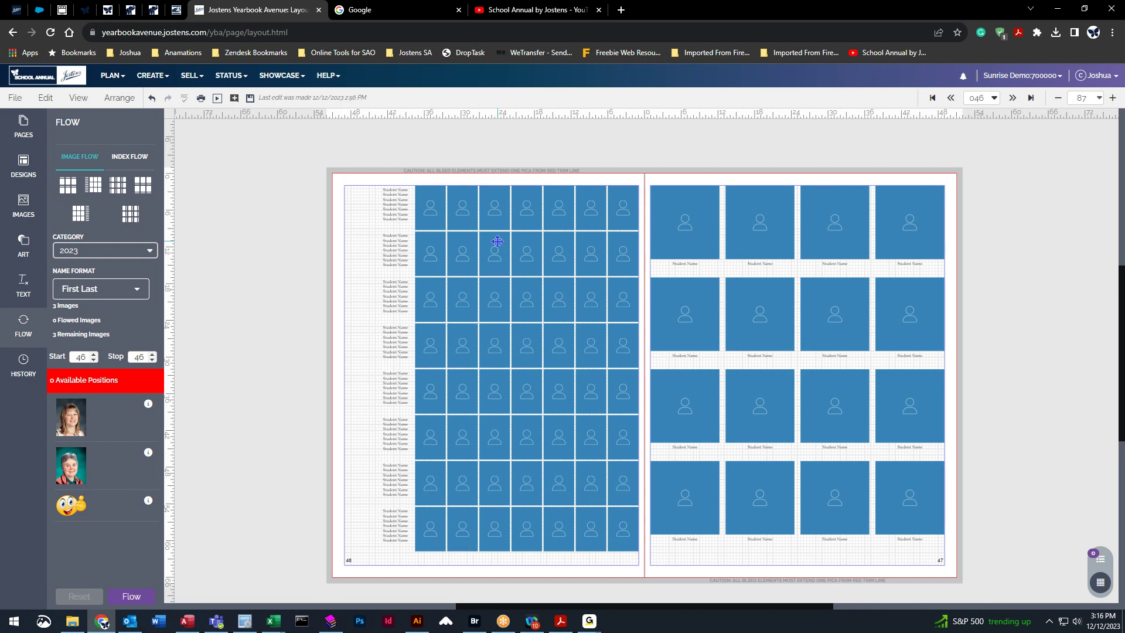
{"action": "left_click", "coordinate": [504, 220]}
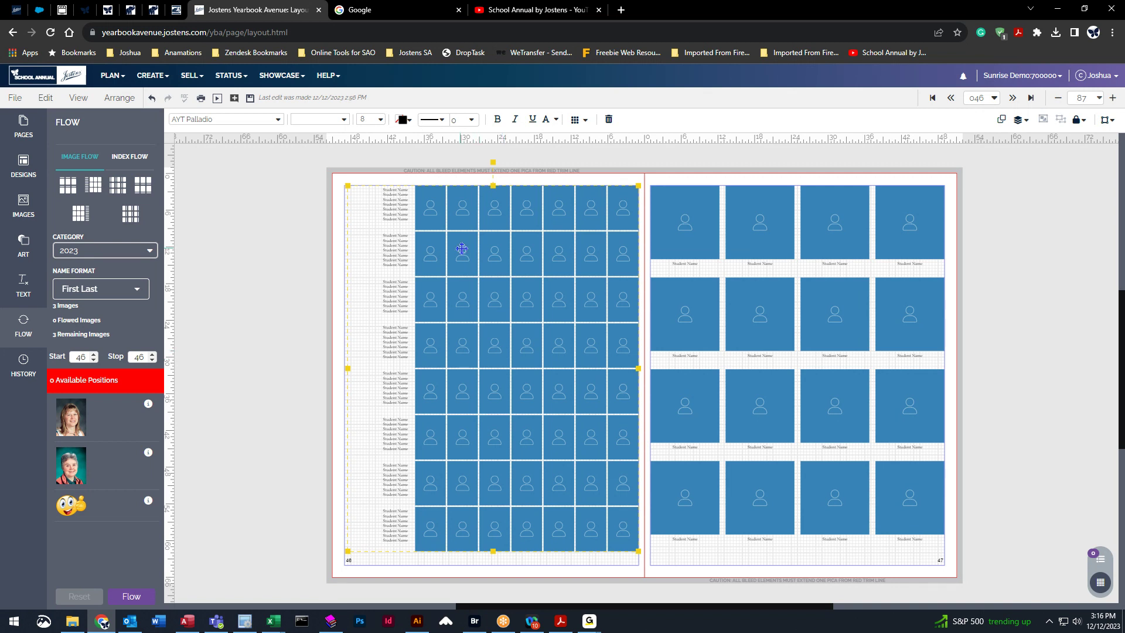
Open the Art library, place a square image frame on page 46, then delete it.
{"action": "left_click", "coordinate": [23, 249]}
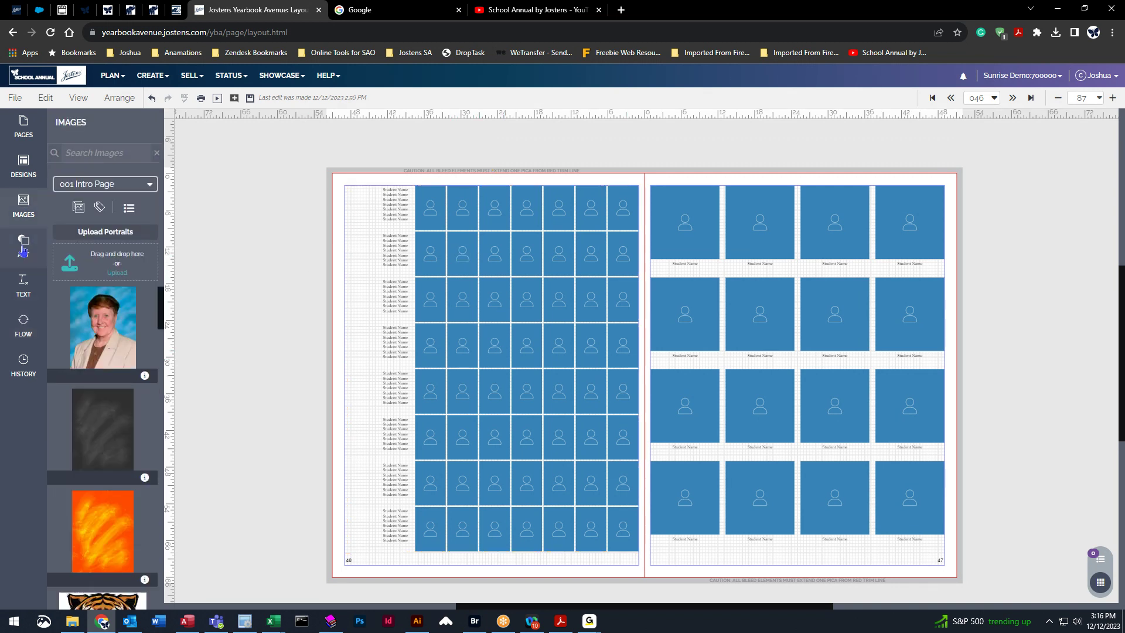
{"action": "left_click", "coordinate": [23, 249]}
{"action": "left_click", "coordinate": [93, 212]}
{"action": "left_click_drag", "start_coordinate": [74, 261], "coordinate": [404, 231]}
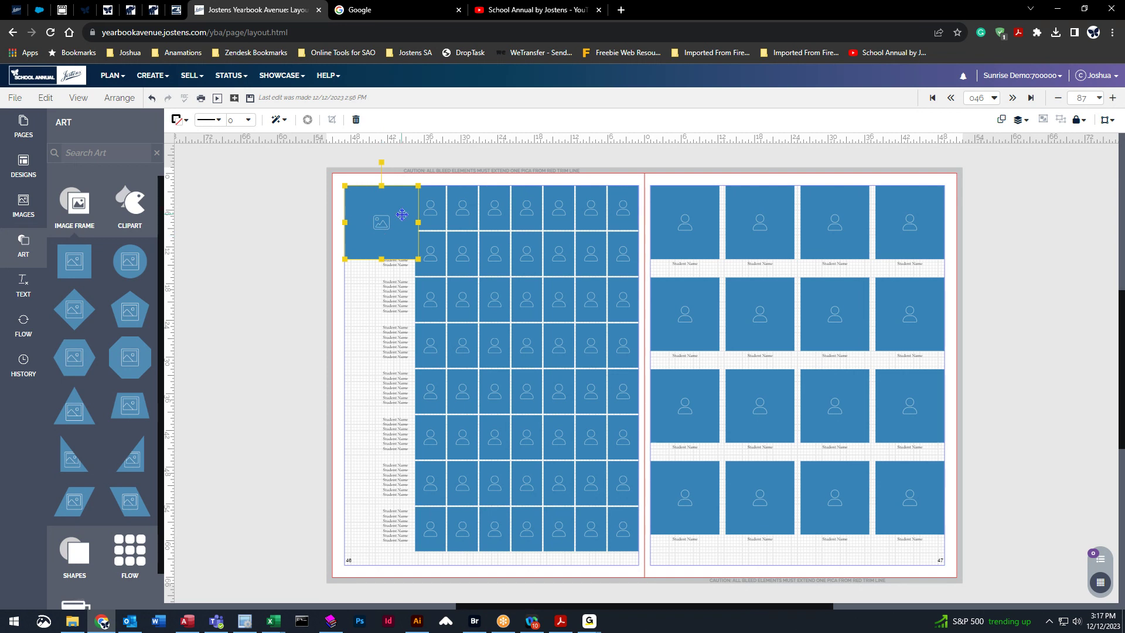
{"action": "key", "text": "Delete"}
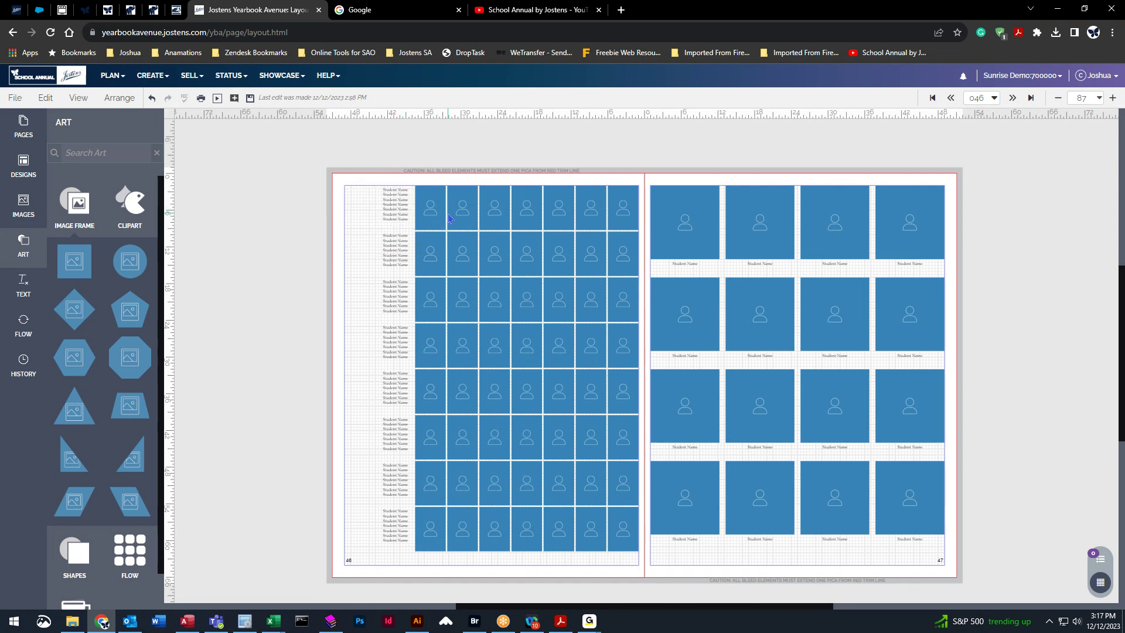
{"action": "left_click", "coordinate": [472, 248]}
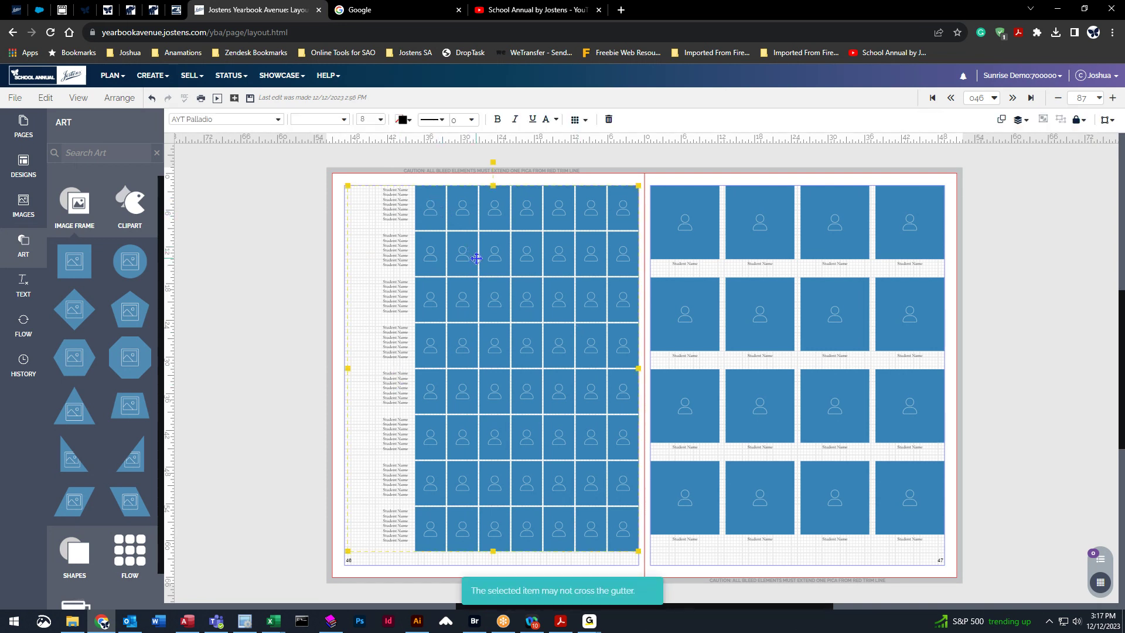
Set the Image Flow category to Adkins and select the page 46 portrait grid.
{"action": "left_click", "coordinate": [23, 325]}
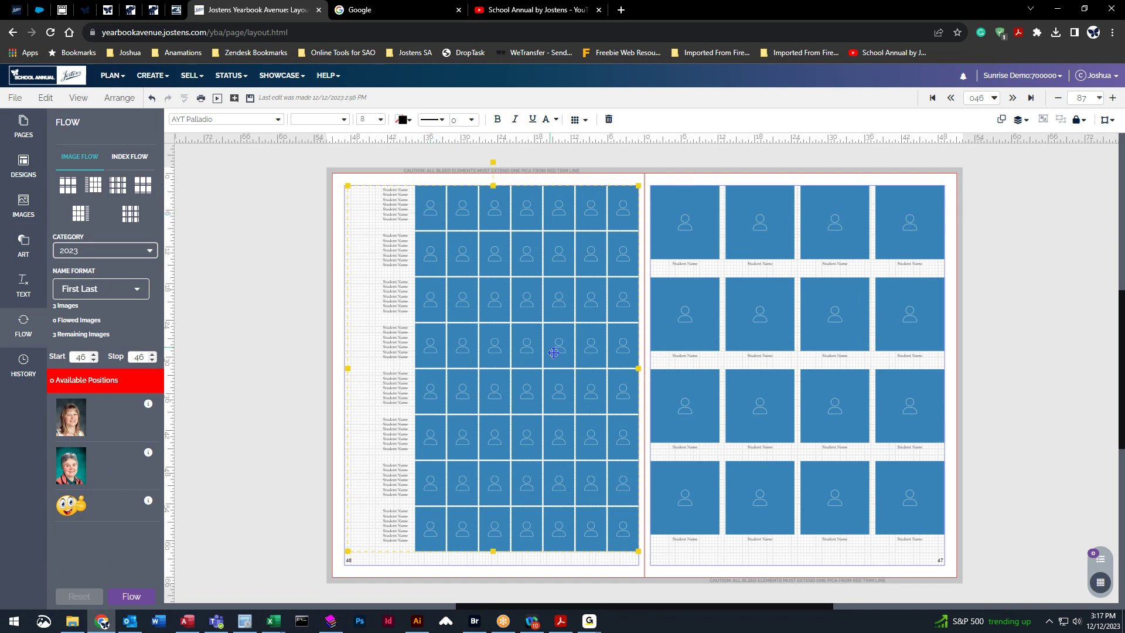
{"action": "left_click", "coordinate": [102, 251]}
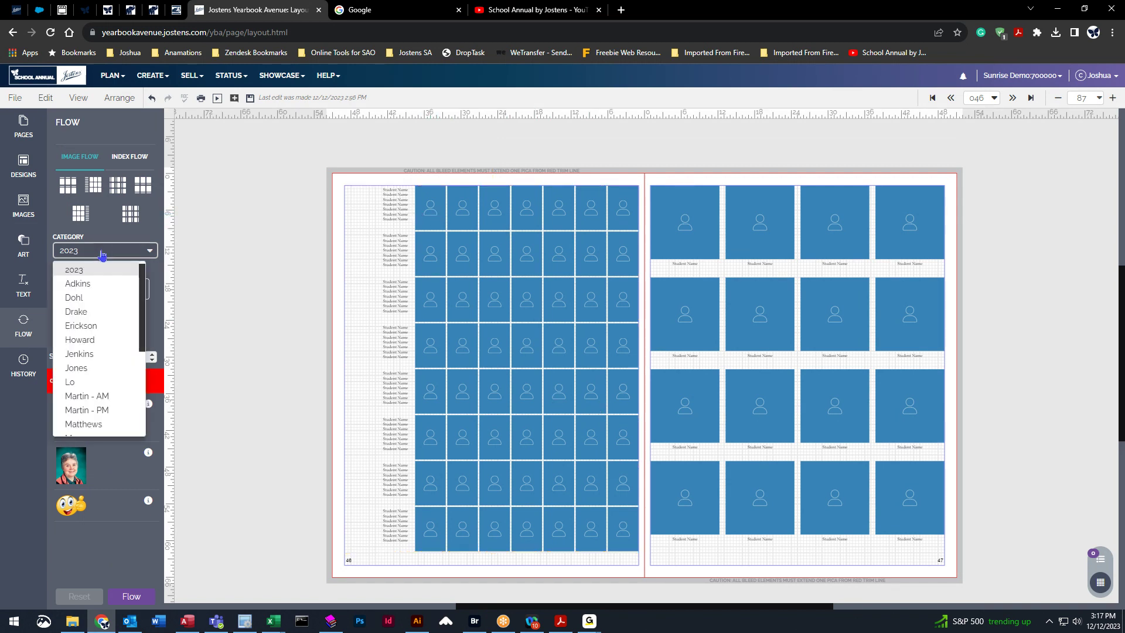
{"action": "left_click", "coordinate": [84, 284]}
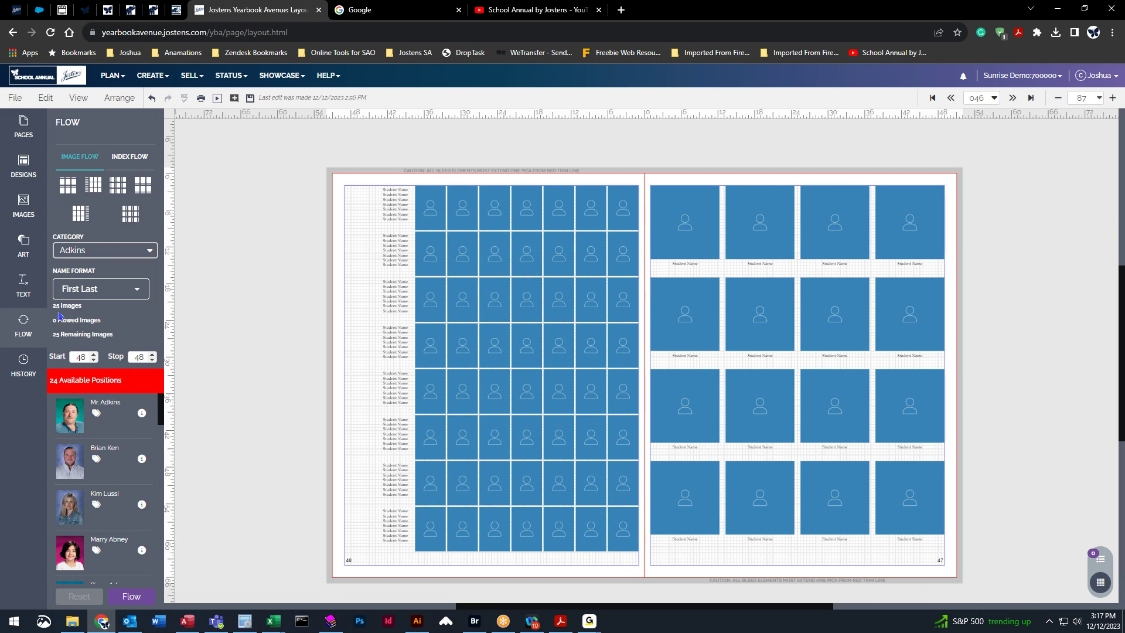
{"action": "left_click", "coordinate": [521, 303]}
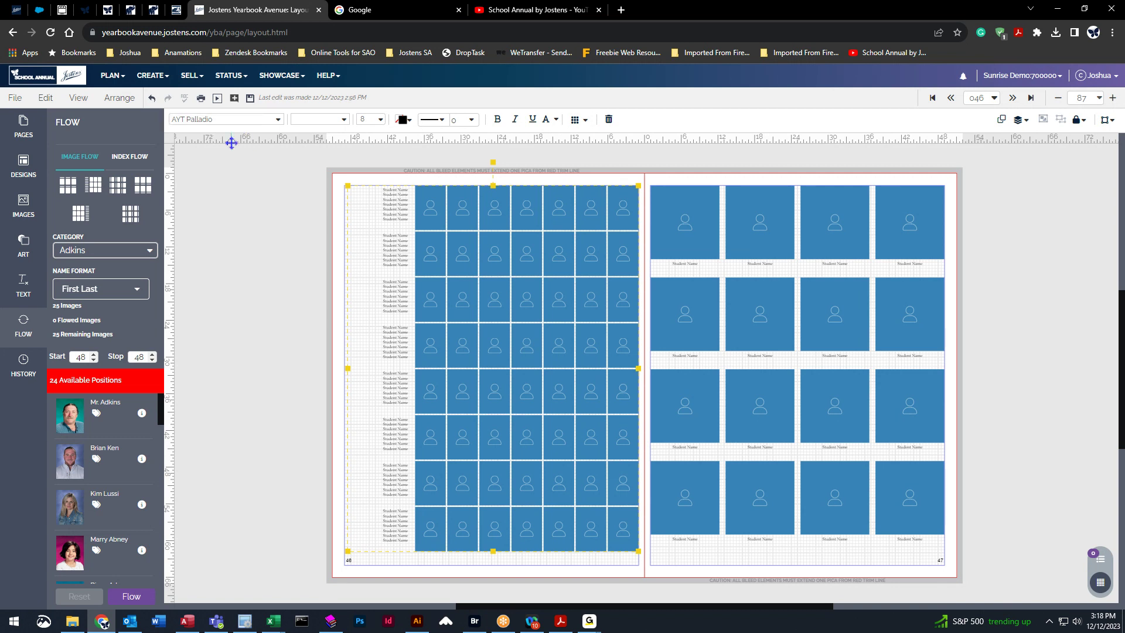
Set the student name font to AYT Big Fiction.
{"action": "left_click", "coordinate": [277, 119]}
{"action": "scroll", "coordinate": [249, 267], "scroll_direction": "down", "scroll_amount": 3}
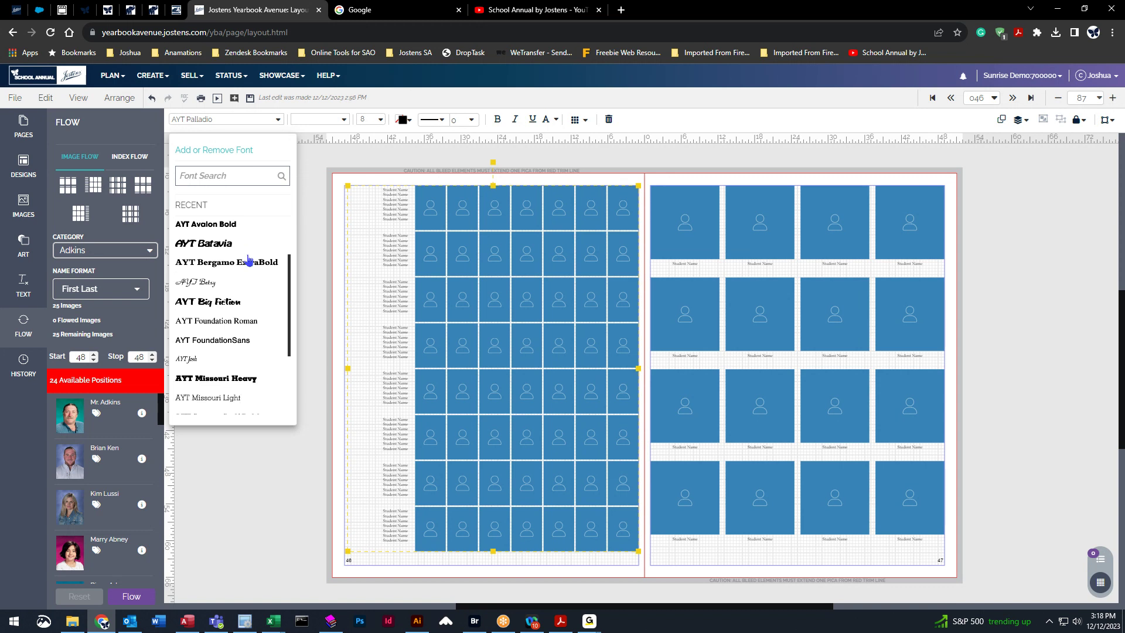
{"action": "left_click", "coordinate": [242, 287]}
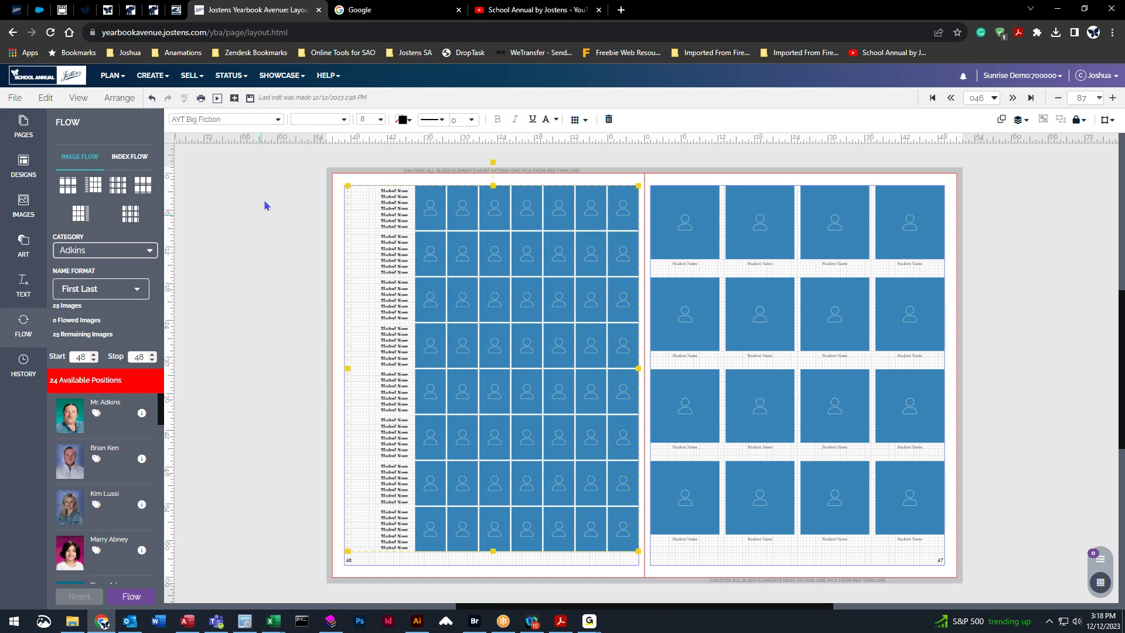
{"action": "left_click", "coordinate": [277, 120]}
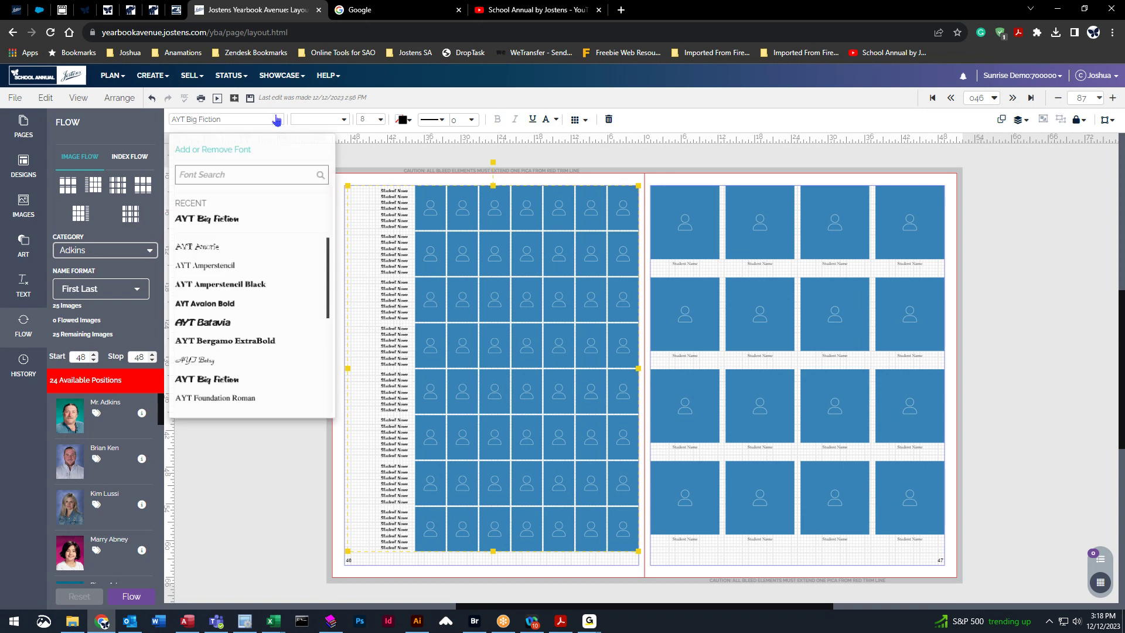
{"action": "left_click", "coordinate": [218, 381]}
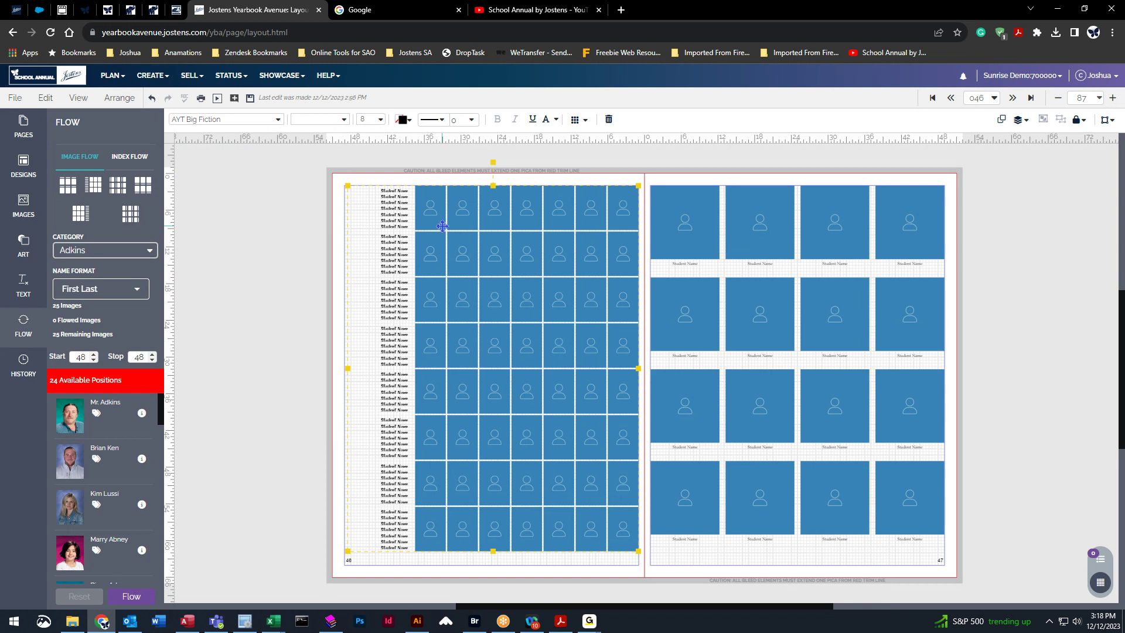
Set the student names to font size 8 and colour them maroon.
{"action": "left_click", "coordinate": [381, 120]}
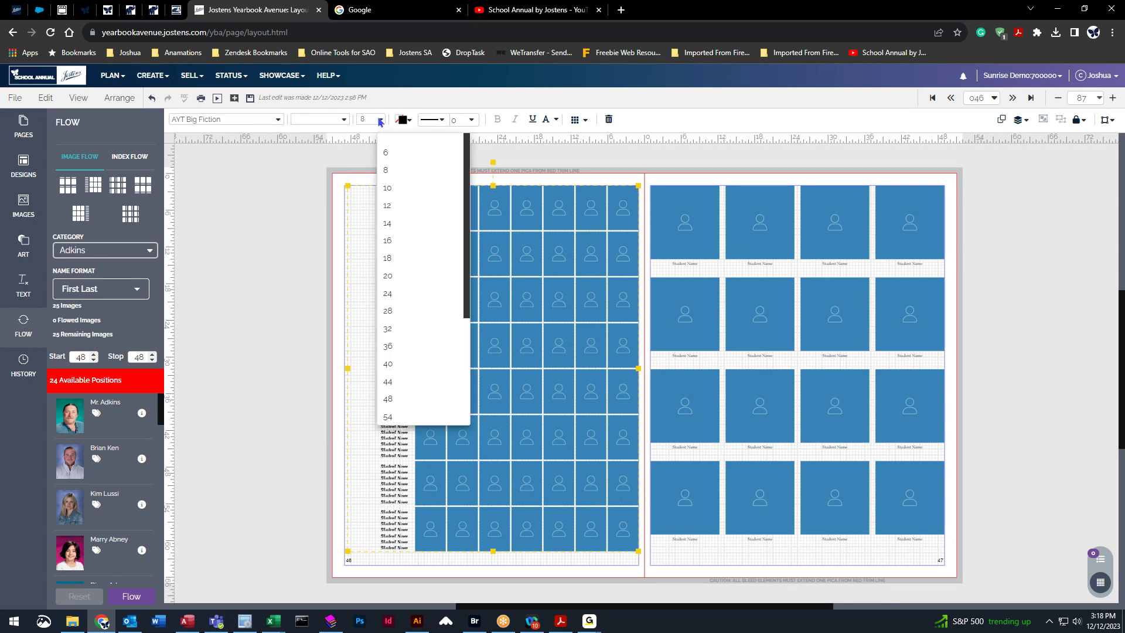
{"action": "left_click", "coordinate": [391, 189]}
{"action": "left_click", "coordinate": [377, 120]}
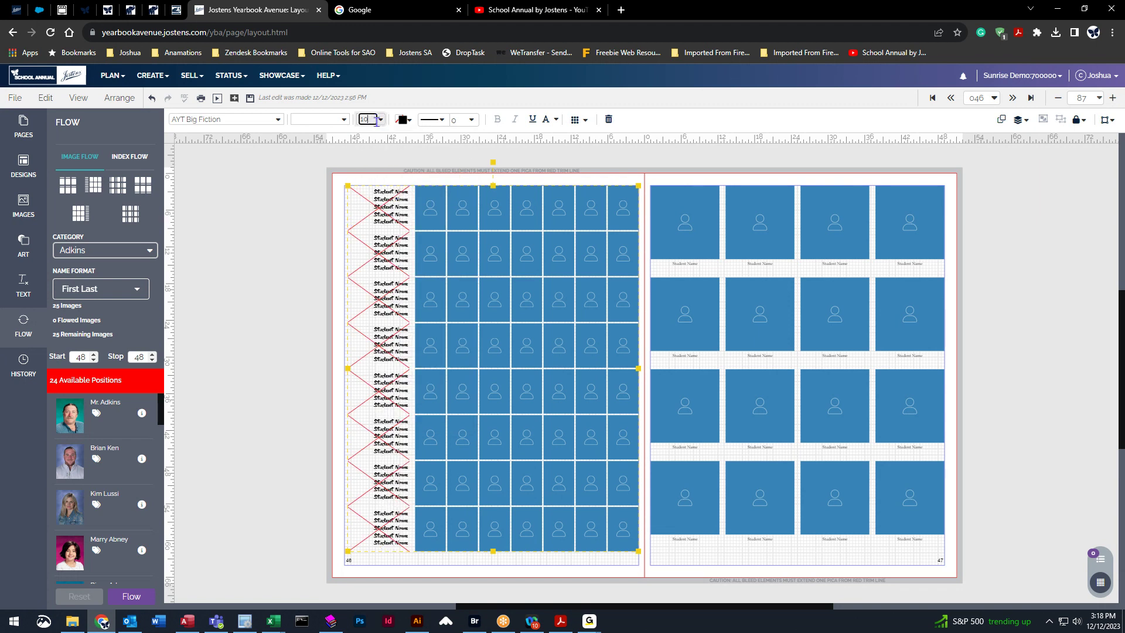
{"action": "left_click", "coordinate": [384, 208]}
{"action": "left_click", "coordinate": [379, 119]}
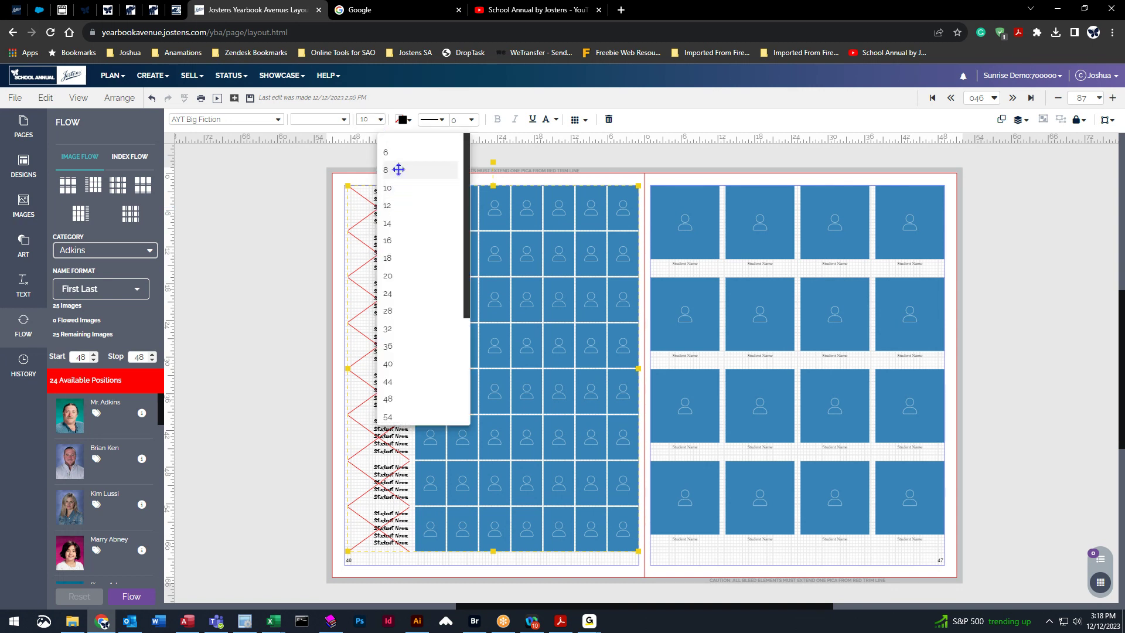
{"action": "left_click", "coordinate": [391, 170]}
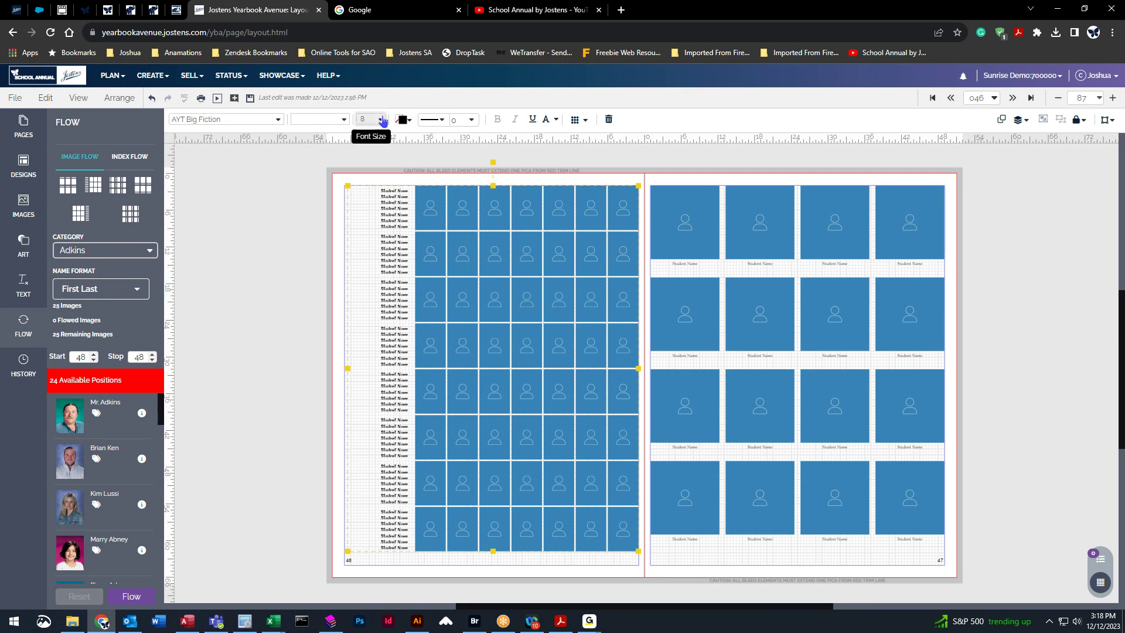
{"action": "left_click", "coordinate": [413, 122]}
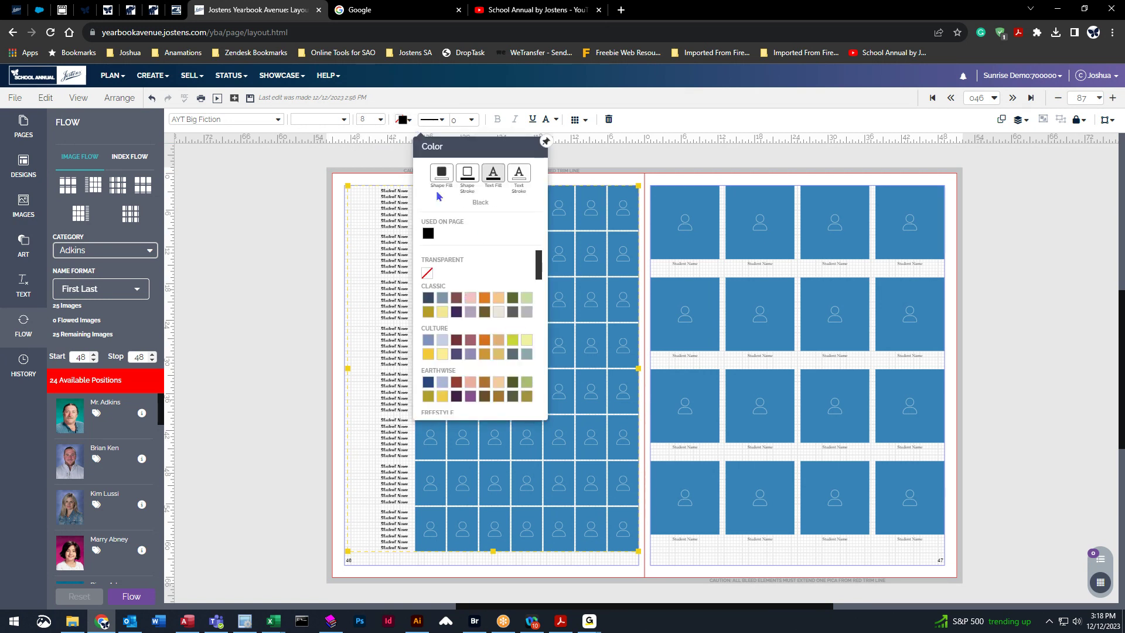
{"action": "left_click", "coordinate": [457, 298]}
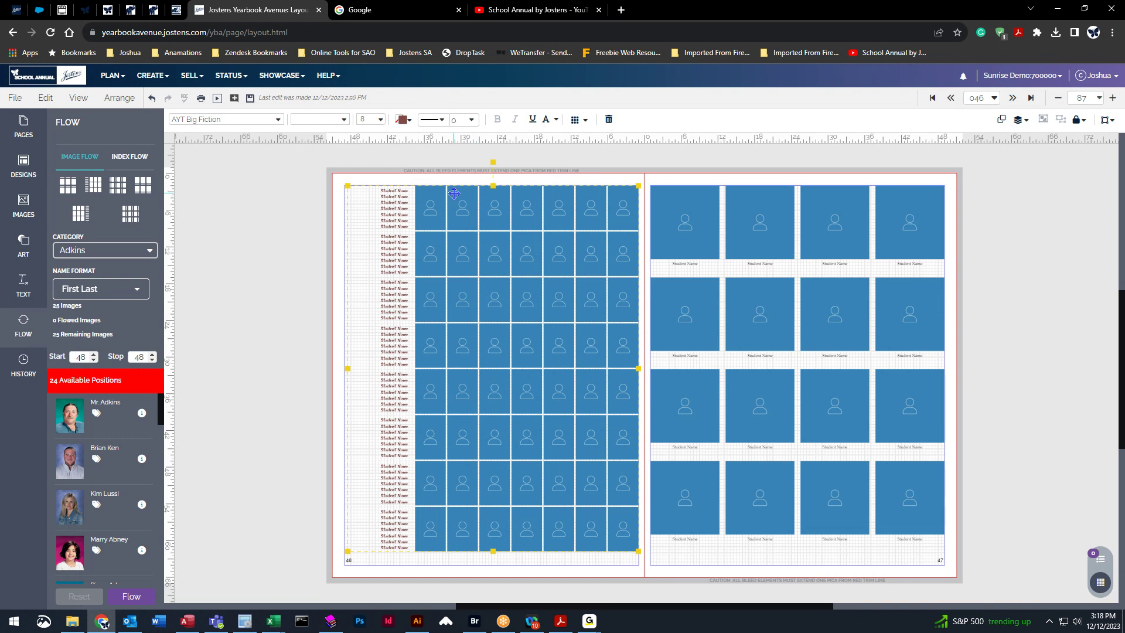
{"action": "left_click", "coordinate": [433, 119]}
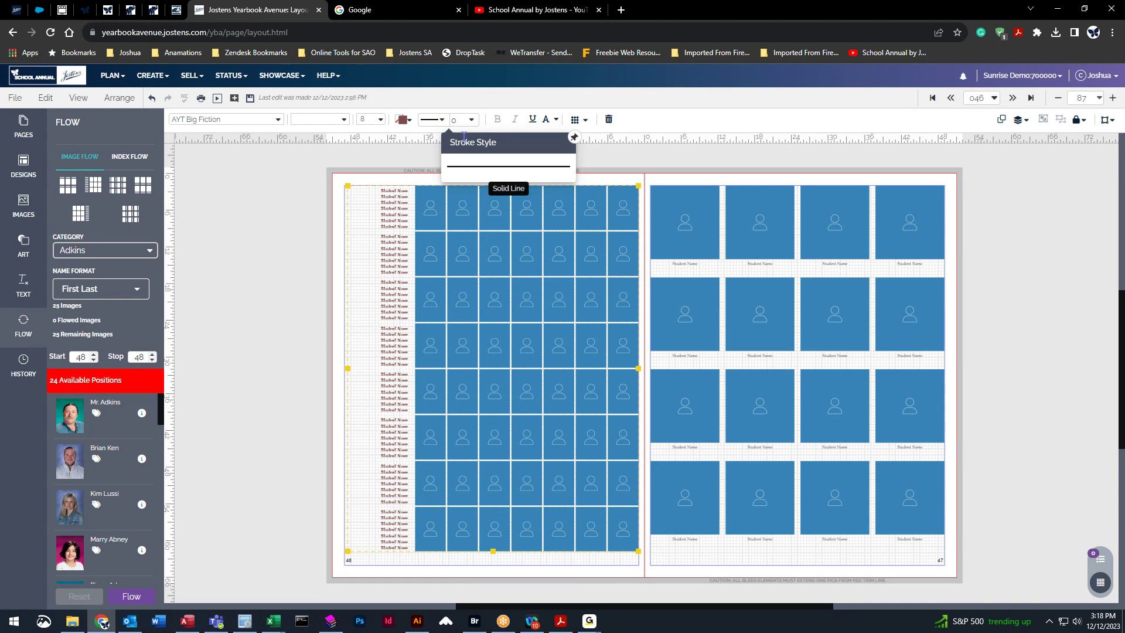
Give the portrait frames in page 46's grid a 3 pt black outline.
{"action": "left_click", "coordinate": [473, 121]}
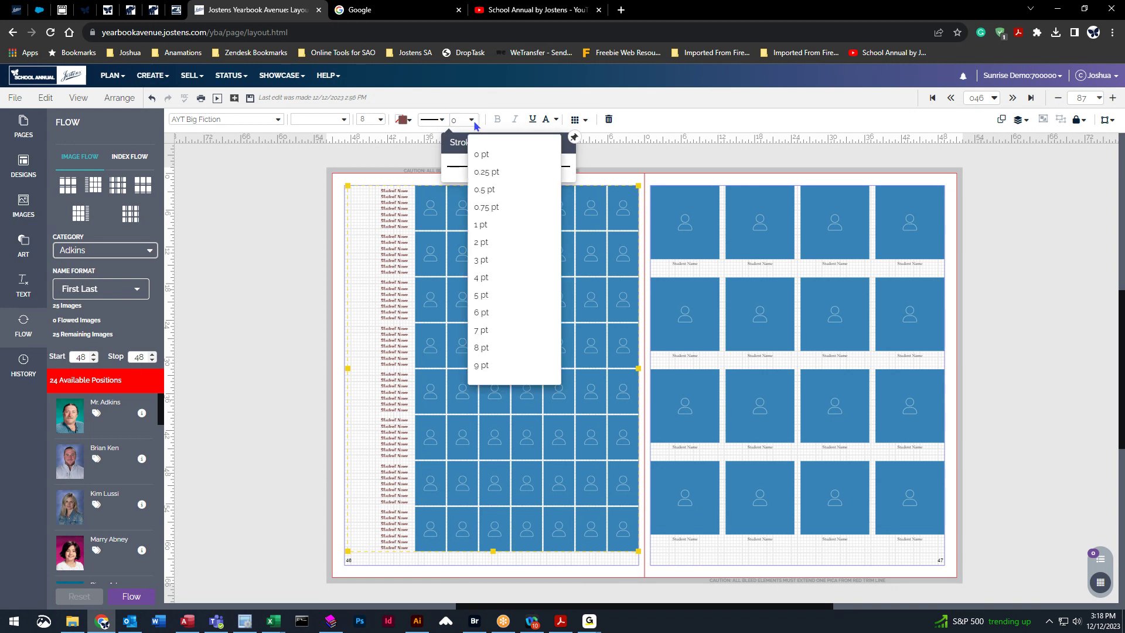
{"action": "left_click", "coordinate": [494, 260]}
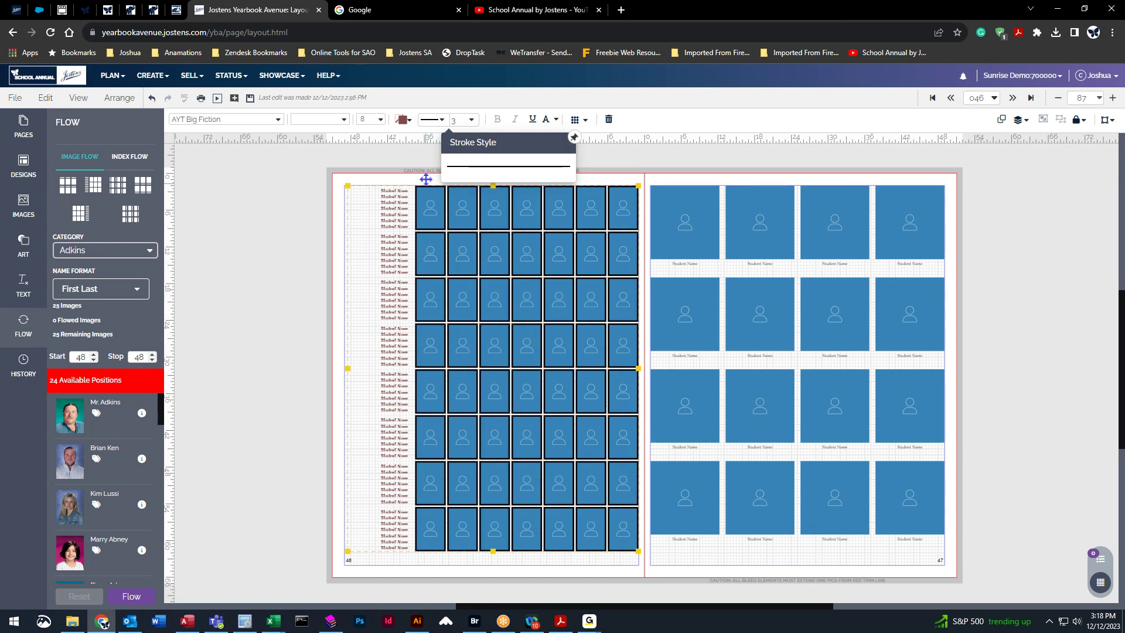
{"action": "left_click_drag", "start_coordinate": [426, 137], "coordinate": [425, 139]}
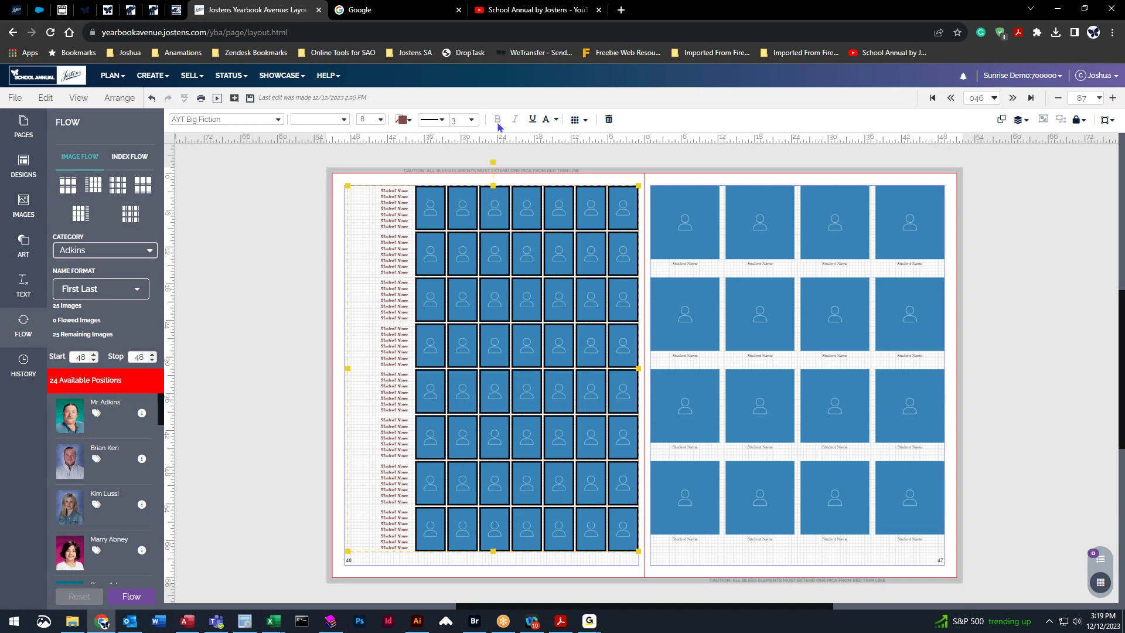
{"action": "left_click", "coordinate": [555, 120]}
Turn off automatic sizing in Flow Options and fix the portrait grid at 5 rows.
{"action": "left_click", "coordinate": [586, 121]}
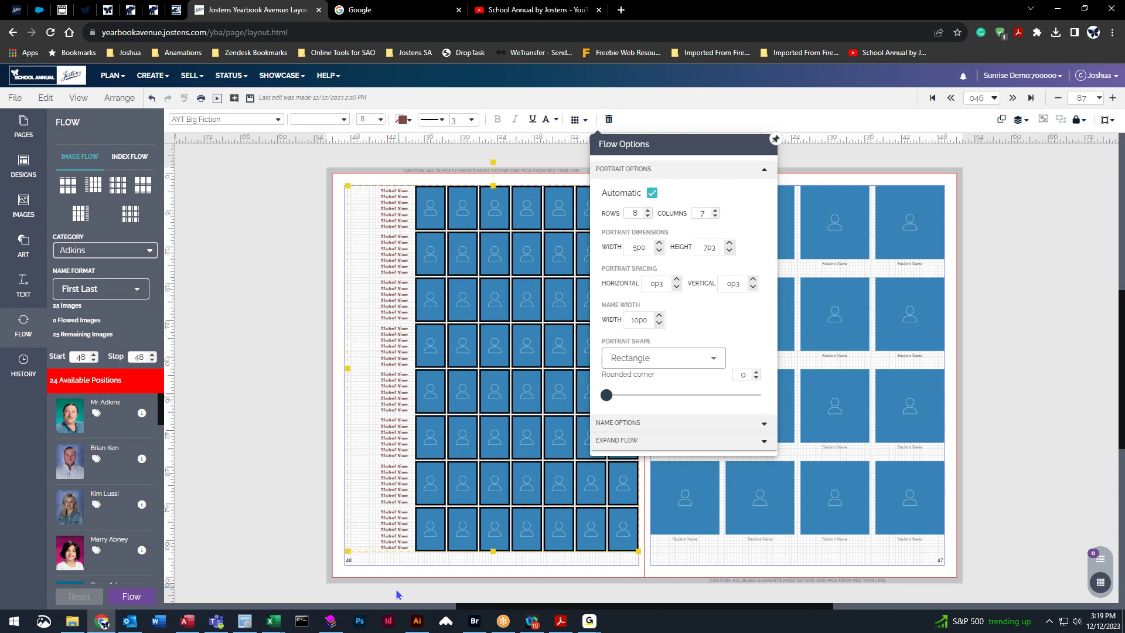
{"action": "left_click", "coordinate": [647, 216]}
{"action": "left_click", "coordinate": [647, 217]}
{"action": "left_click", "coordinate": [647, 216]}
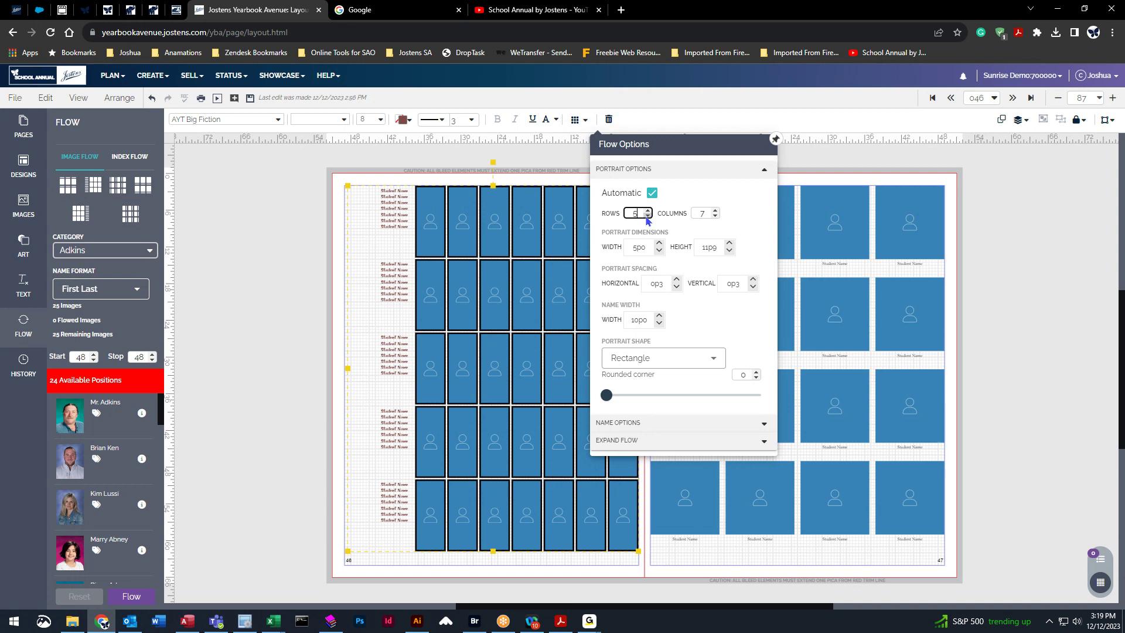
{"action": "left_click", "coordinate": [649, 211]}
{"action": "left_click", "coordinate": [648, 211]}
{"action": "left_click", "coordinate": [648, 210]}
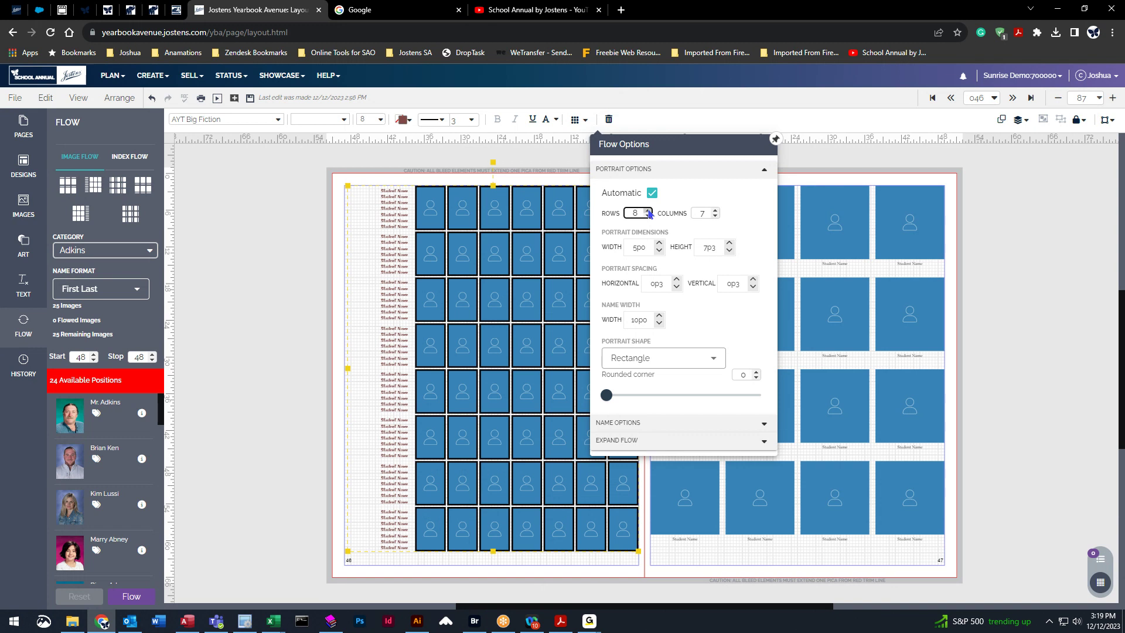
{"action": "left_click", "coordinate": [653, 193]}
{"action": "left_click", "coordinate": [648, 216]}
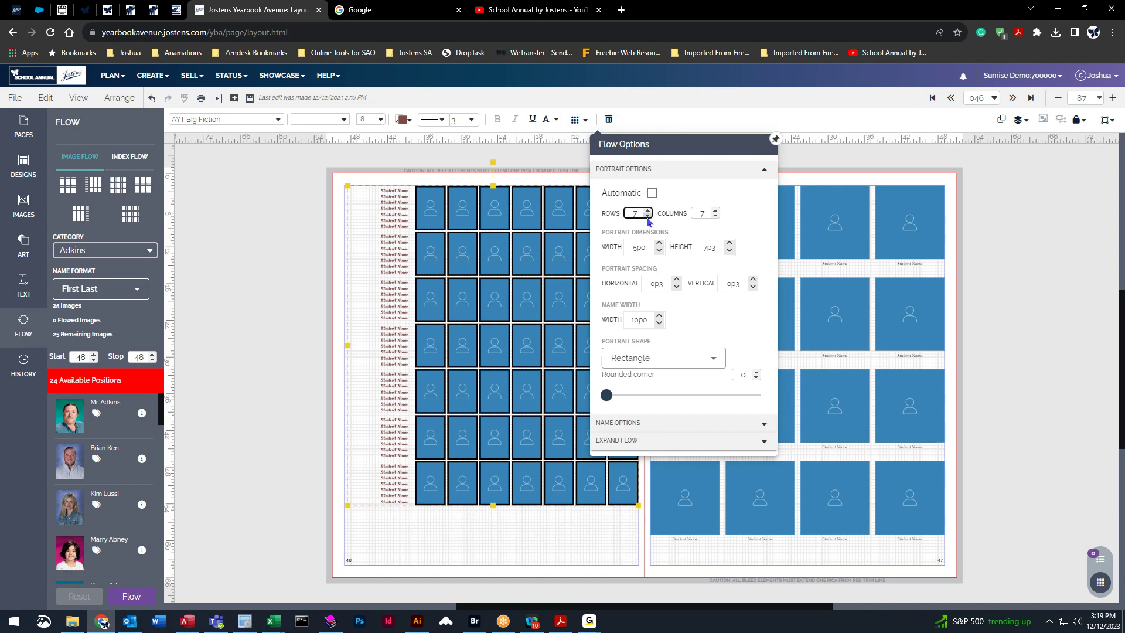
{"action": "left_click", "coordinate": [649, 217]}
{"action": "left_click", "coordinate": [648, 217]}
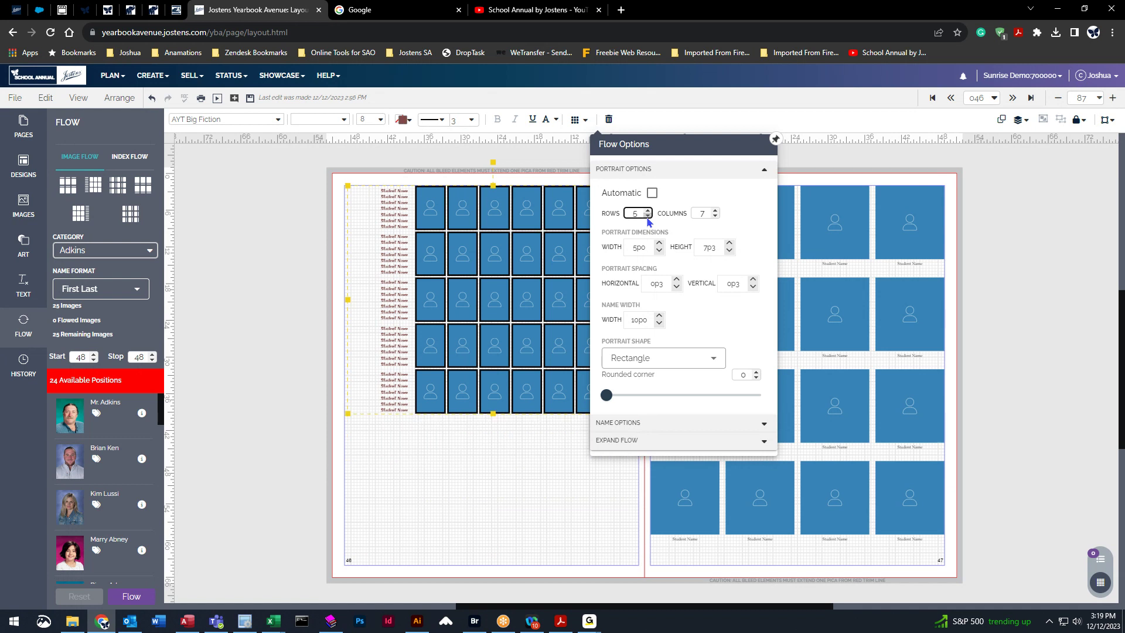
{"action": "left_click", "coordinate": [648, 215]}
{"action": "left_click", "coordinate": [648, 216]}
{"action": "left_click", "coordinate": [648, 215]}
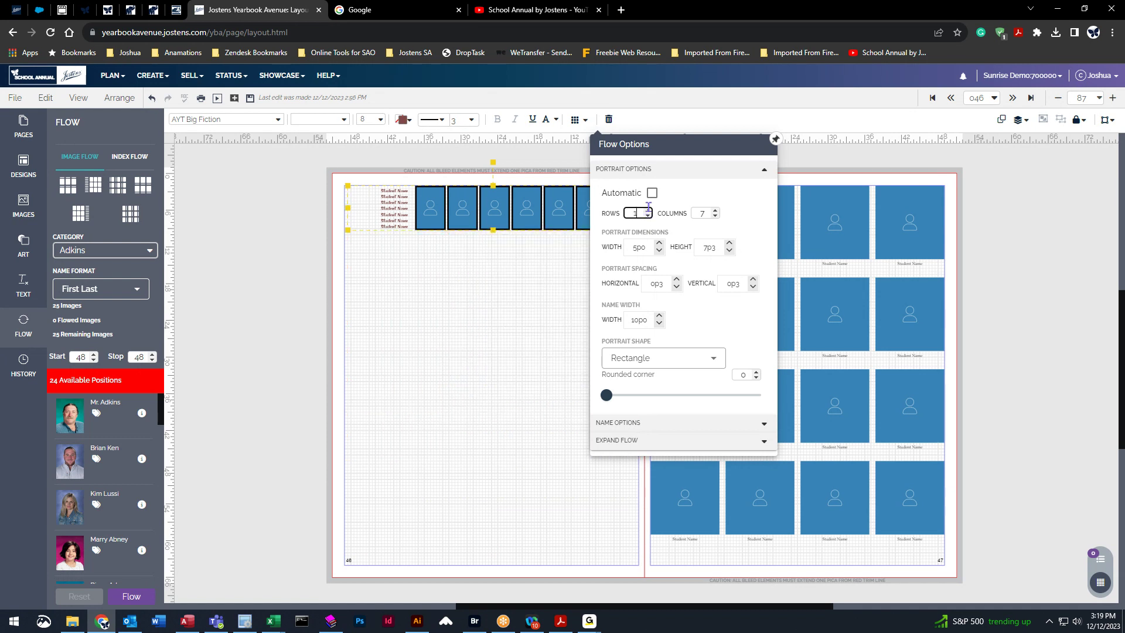
{"action": "left_click", "coordinate": [648, 210]}
{"action": "left_click", "coordinate": [648, 209]}
{"action": "left_click", "coordinate": [649, 210]}
{"action": "left_click", "coordinate": [648, 210]}
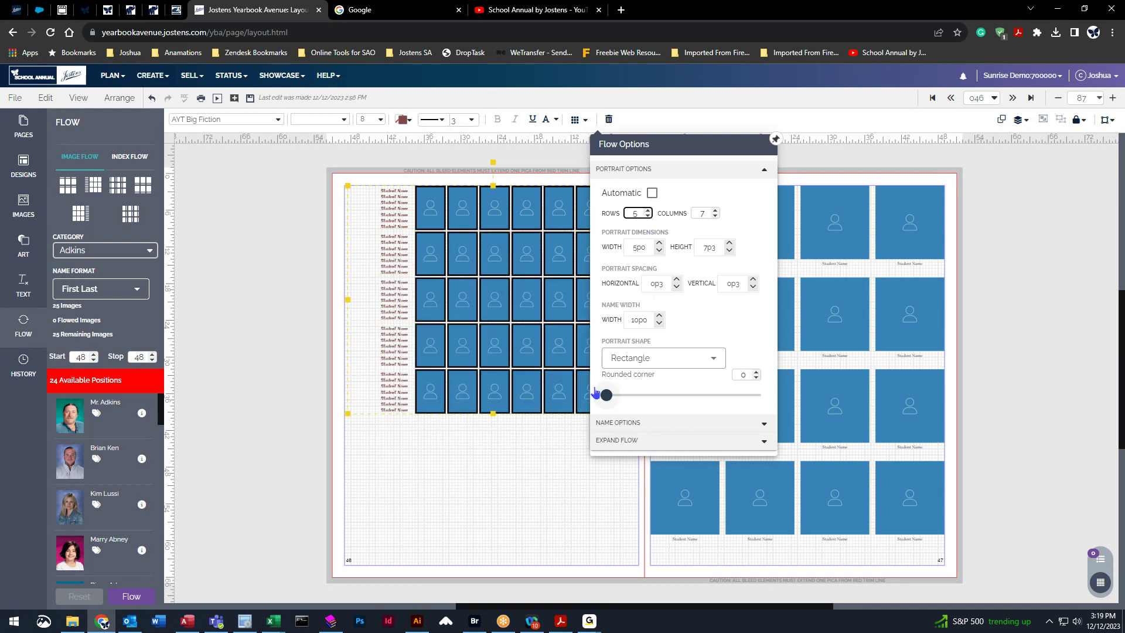
Move the portrait grid to the bottom of page 46.
{"action": "left_click", "coordinate": [519, 256]}
{"action": "left_click_drag", "start_coordinate": [518, 256], "coordinate": [512, 397]}
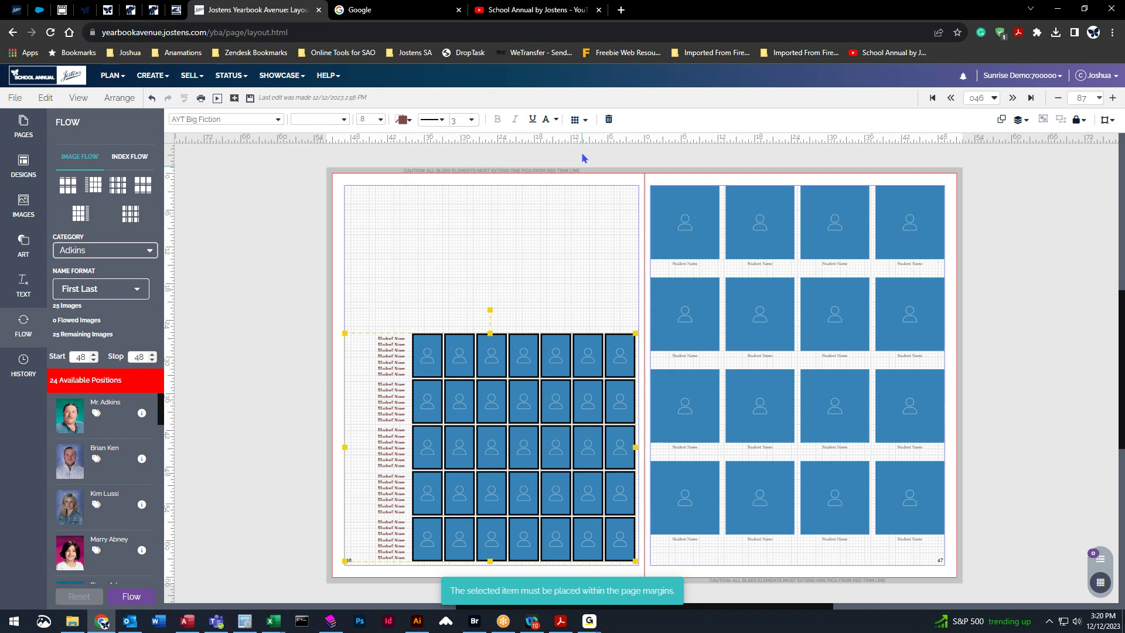
{"action": "left_click", "coordinate": [576, 120]}
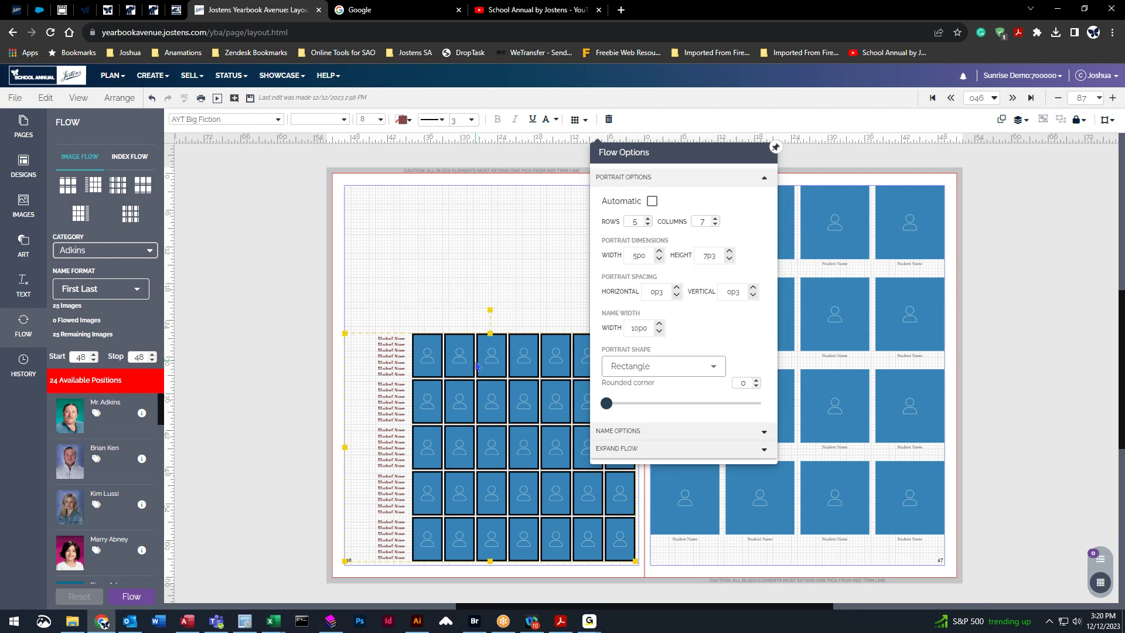
Reduce the portrait grid to 6 columns.
{"action": "left_click", "coordinate": [716, 224]}
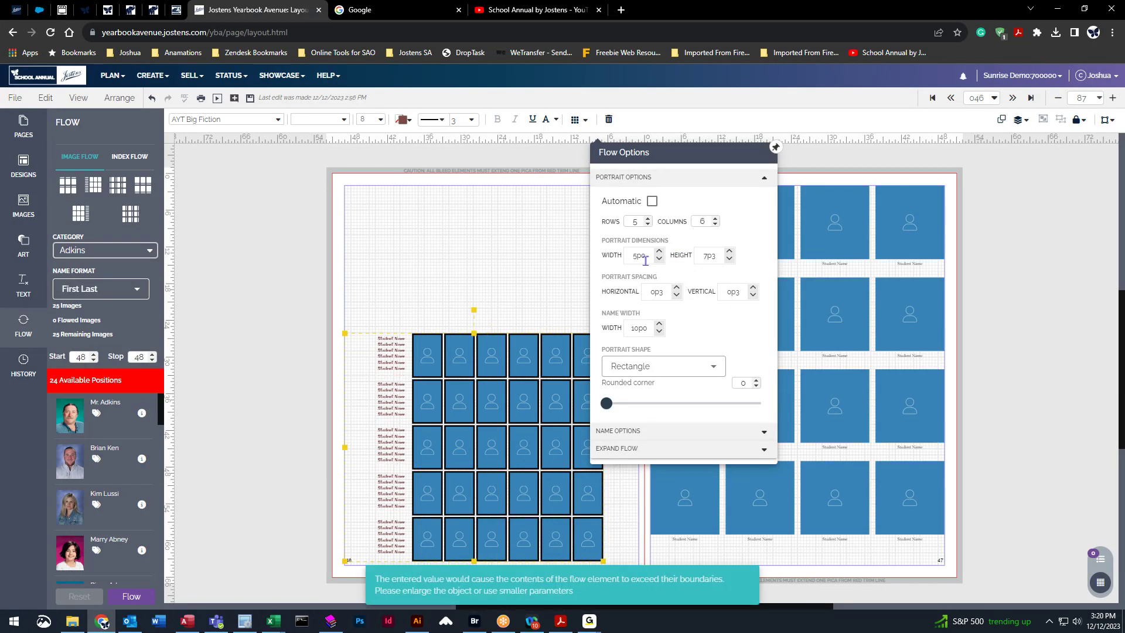
{"action": "left_click", "coordinate": [729, 252]}
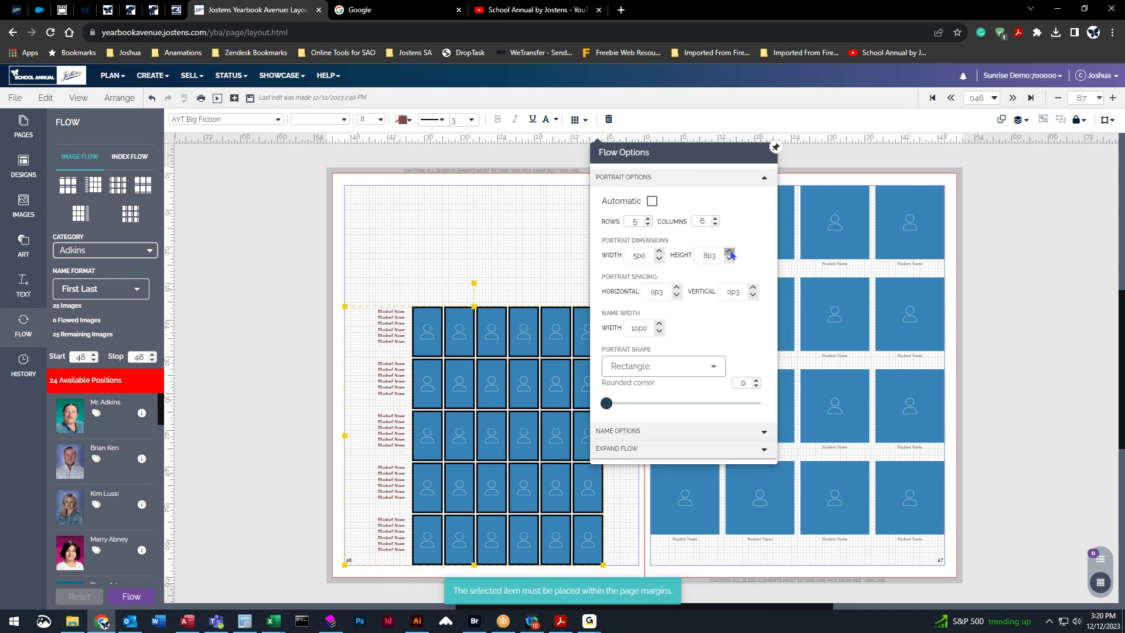
{"action": "left_click", "coordinate": [659, 253]}
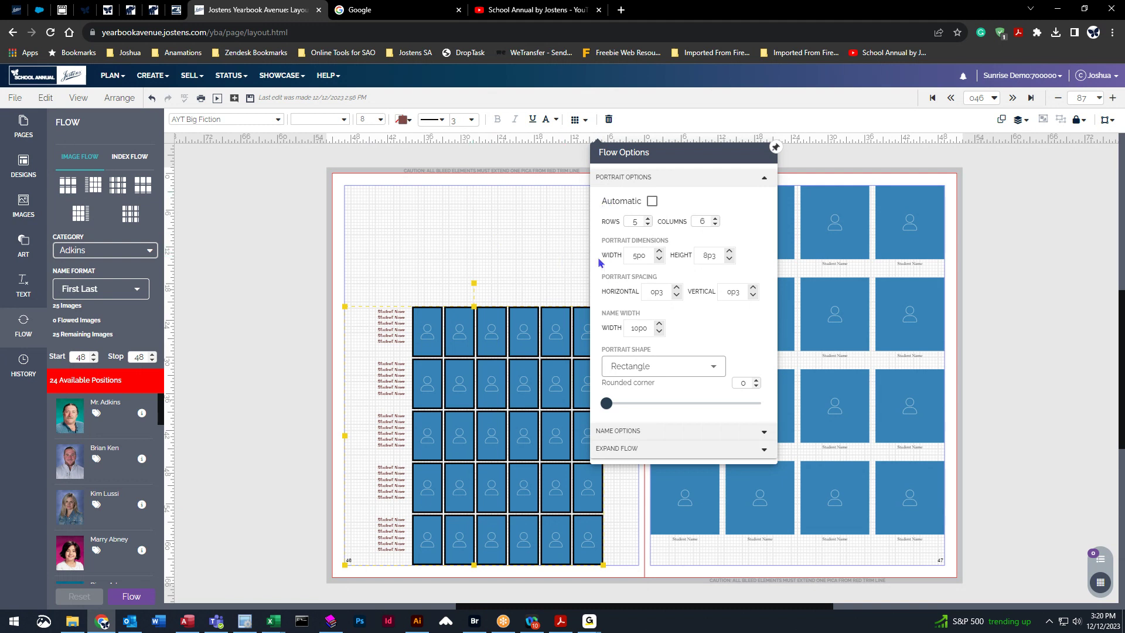
Size the portraits 5p8 wide by 8p6 tall.
{"action": "left_click", "coordinate": [643, 257]}
{"action": "key", "text": "BackSpace"}
{"action": "type", "text": "5"}
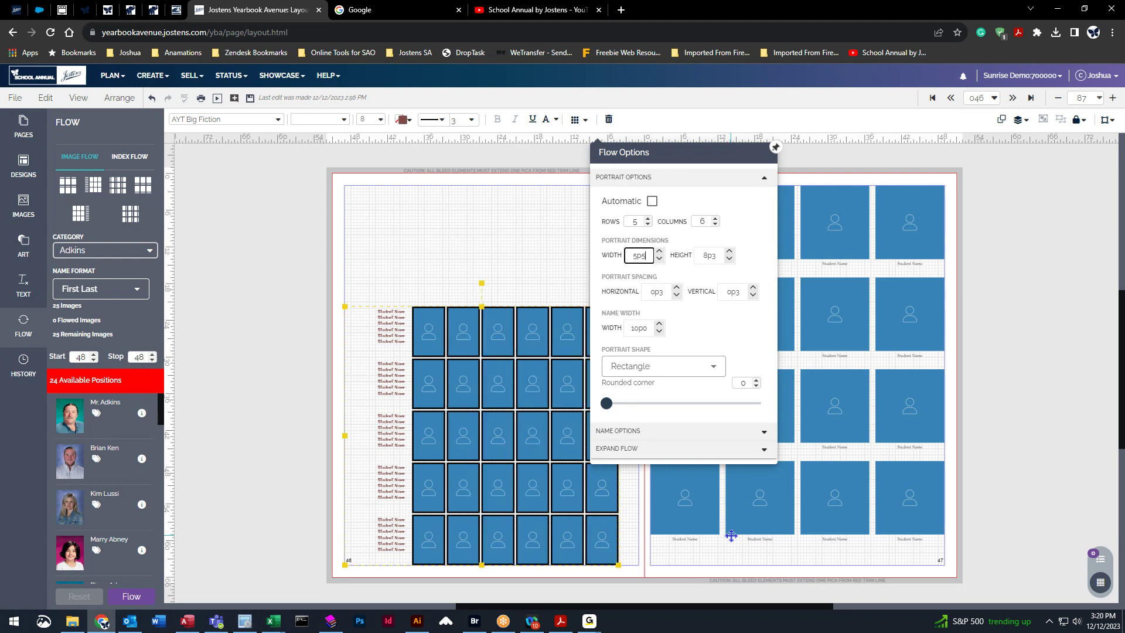
{"action": "key", "text": "BackSpace"}
{"action": "type", "text": "8"}
{"action": "left_click", "coordinate": [712, 256]}
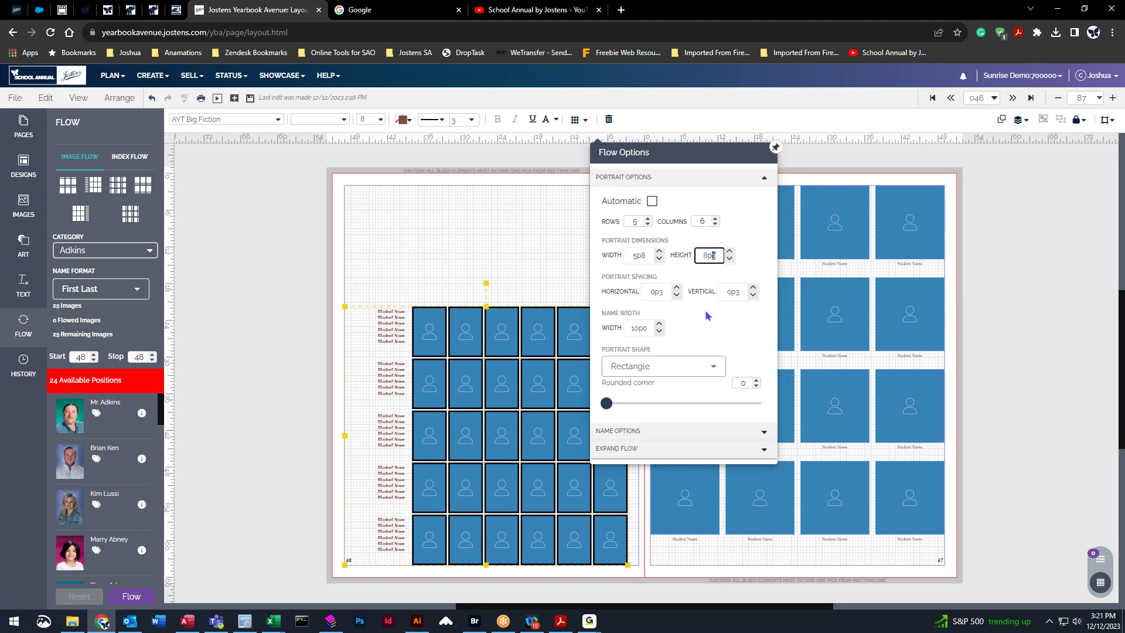
{"action": "key", "text": "BackSpace"}
{"action": "type", "text": "6"}
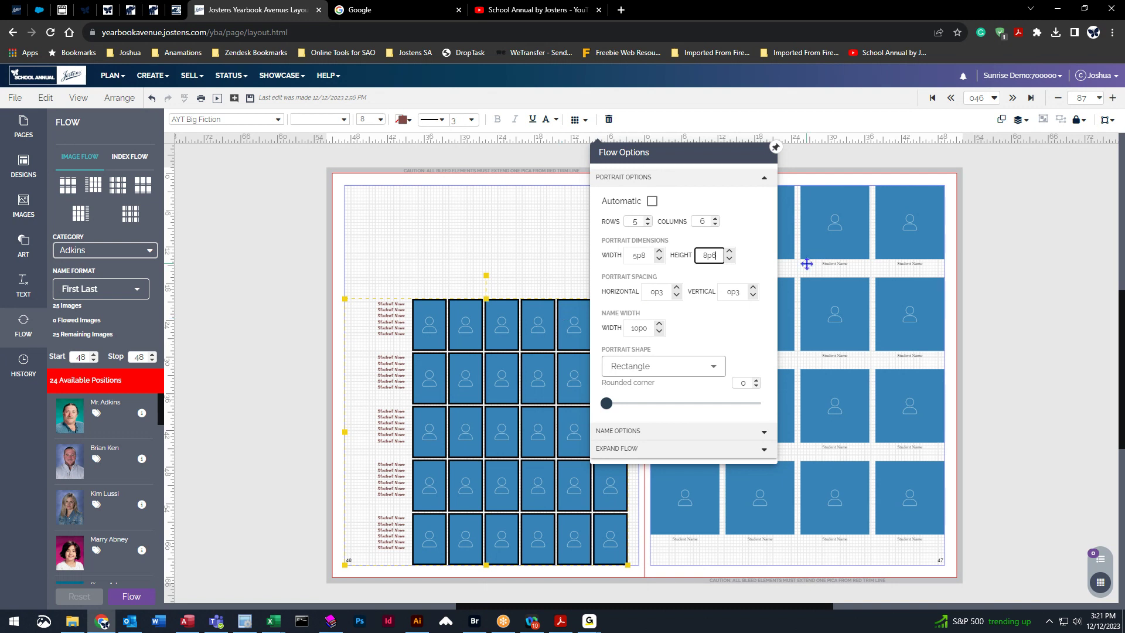
Keep vertical spacing at 0p3, nudge the grid down, and widen the name column to 11p0.
{"action": "left_click", "coordinate": [753, 289]}
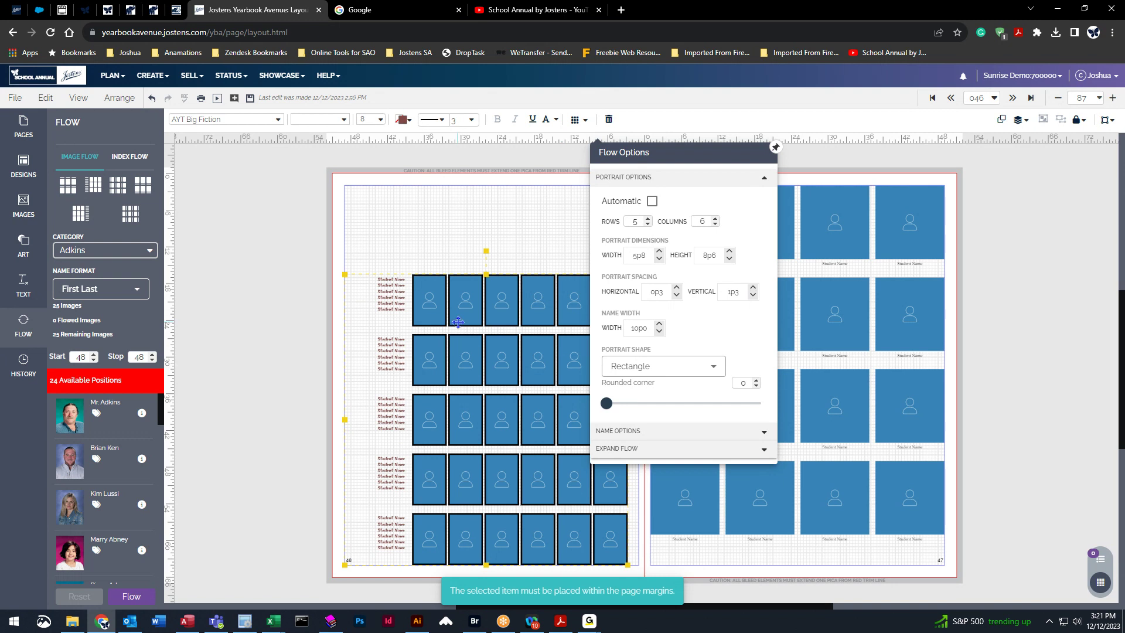
{"action": "left_click", "coordinate": [753, 296]}
{"action": "left_click_drag", "start_coordinate": [464, 349], "coordinate": [484, 385]}
{"action": "left_click", "coordinate": [577, 119]}
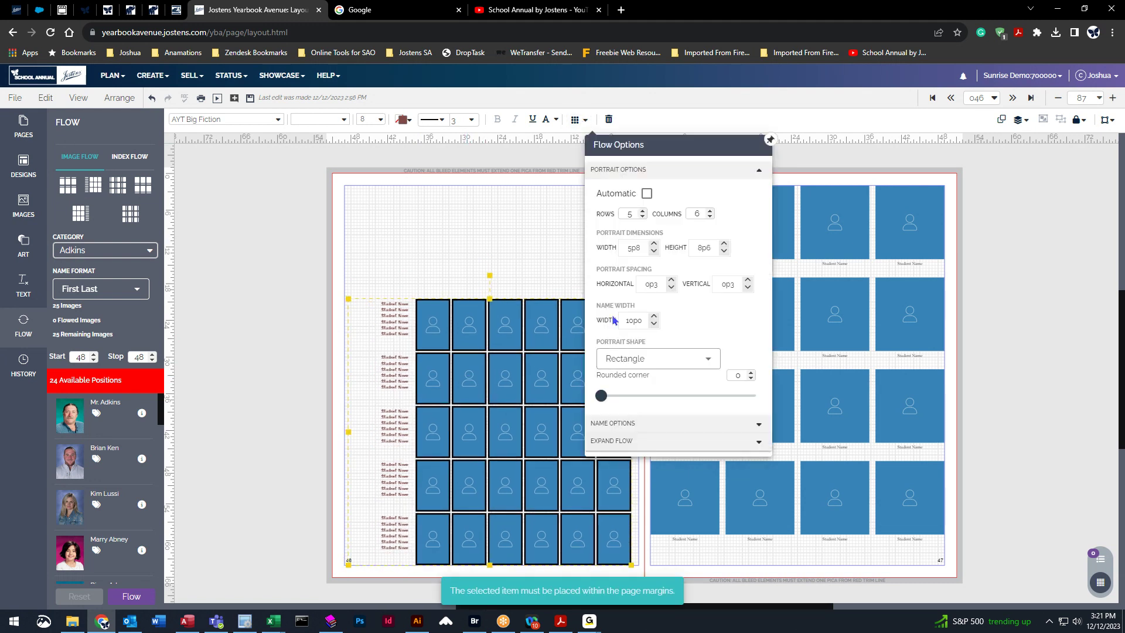
{"action": "left_click", "coordinate": [655, 317]}
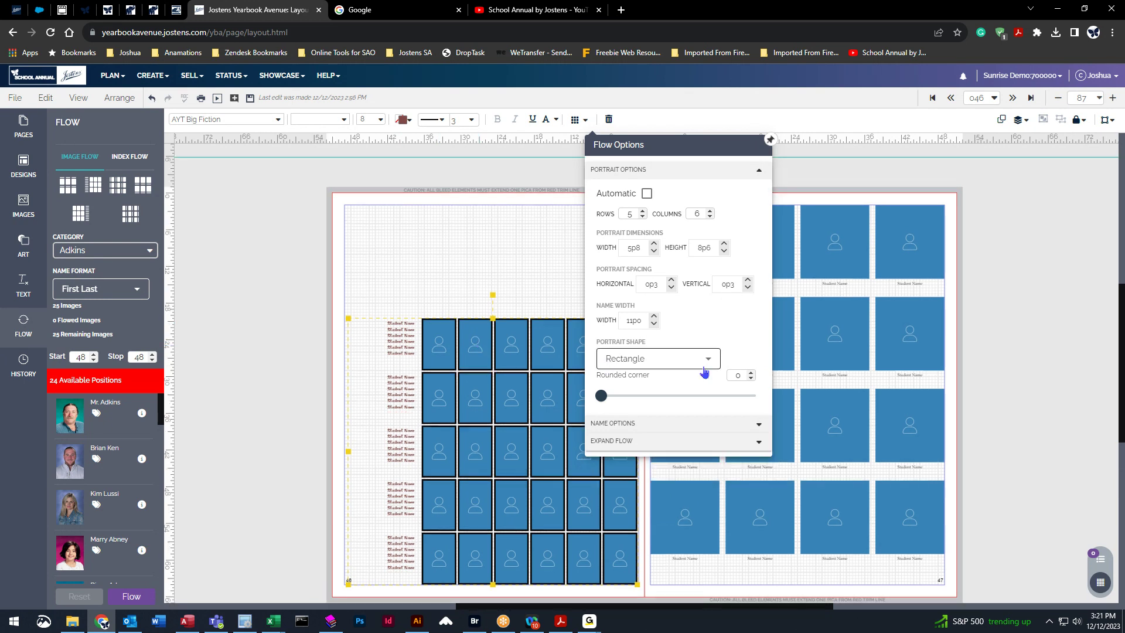
Preview circle, diamond and octagon shapes, keep Rectangle, and round the corners to 5.
{"action": "left_click", "coordinate": [645, 369]}
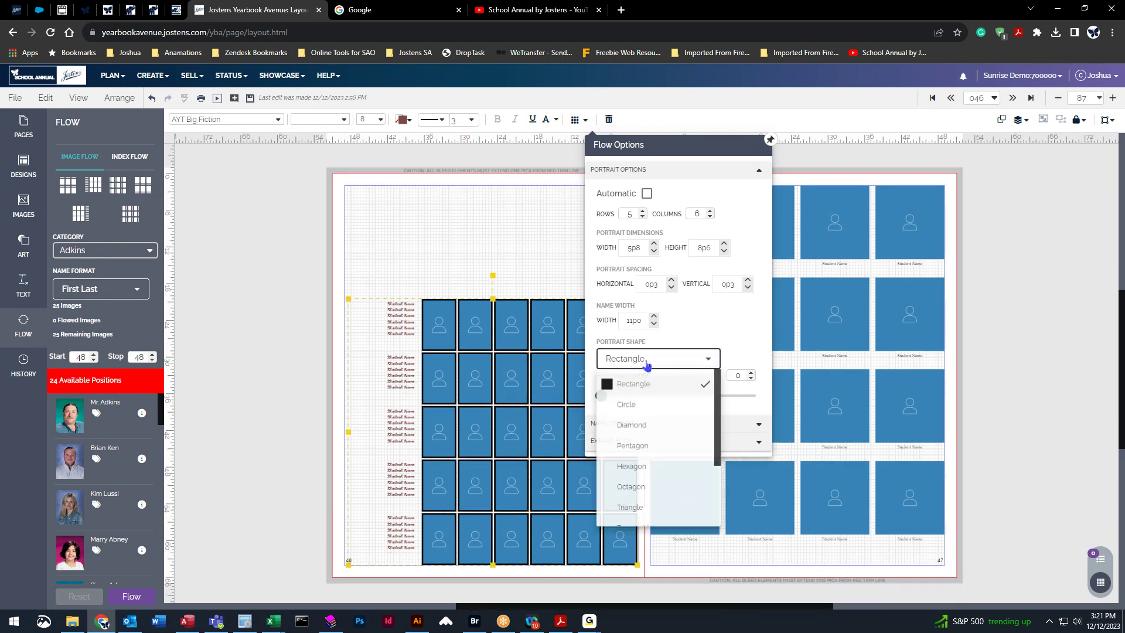
{"action": "left_click", "coordinate": [640, 403]}
{"action": "left_click", "coordinate": [633, 365]}
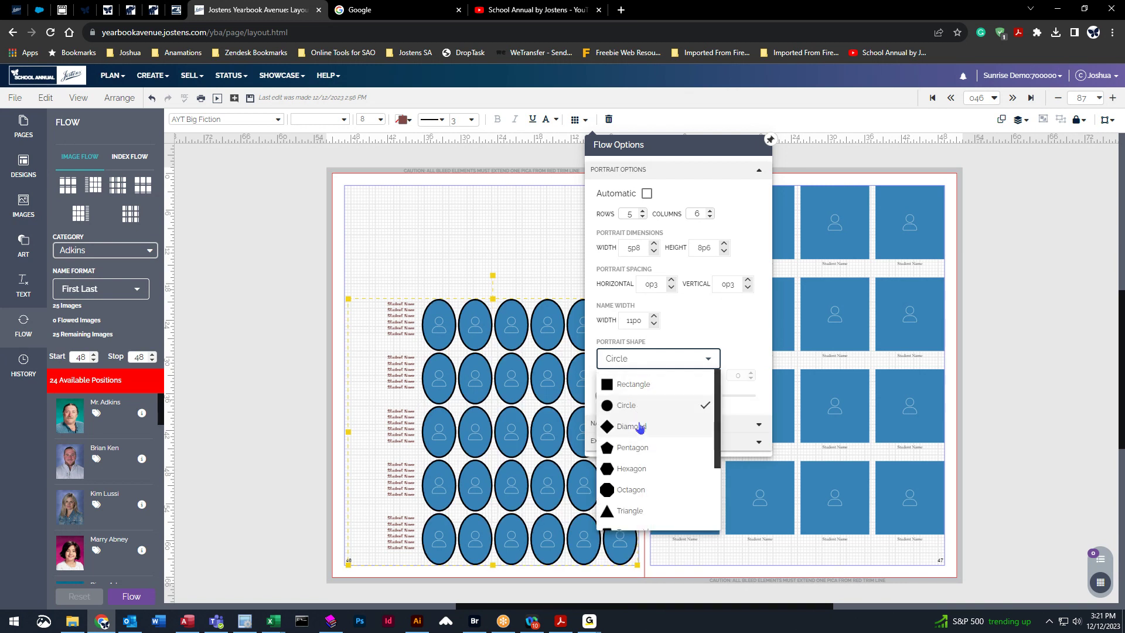
{"action": "left_click", "coordinate": [641, 426]}
{"action": "left_click", "coordinate": [640, 359]}
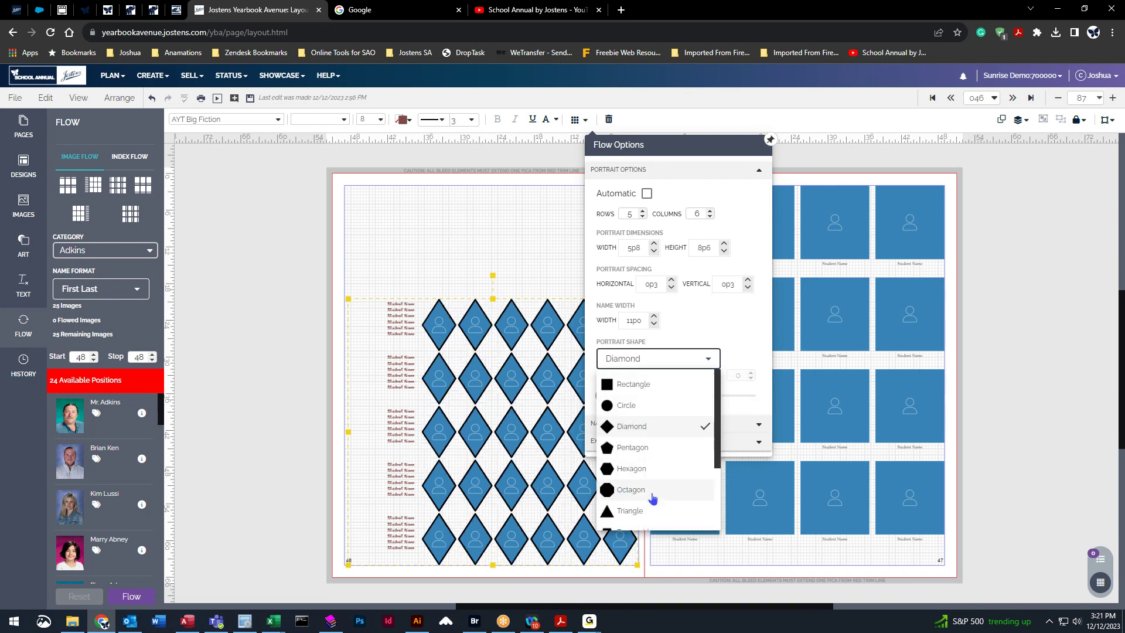
{"action": "left_click", "coordinate": [663, 490]}
{"action": "left_click", "coordinate": [648, 360]}
{"action": "left_click", "coordinate": [642, 387]}
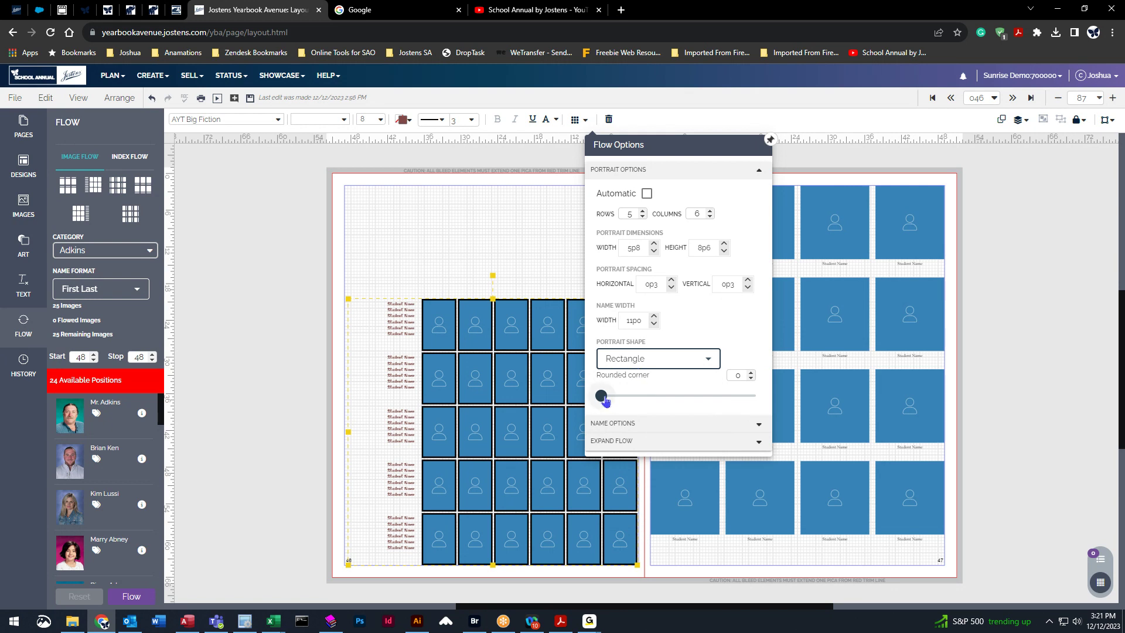
{"action": "left_click_drag", "start_coordinate": [606, 401], "coordinate": [624, 399]}
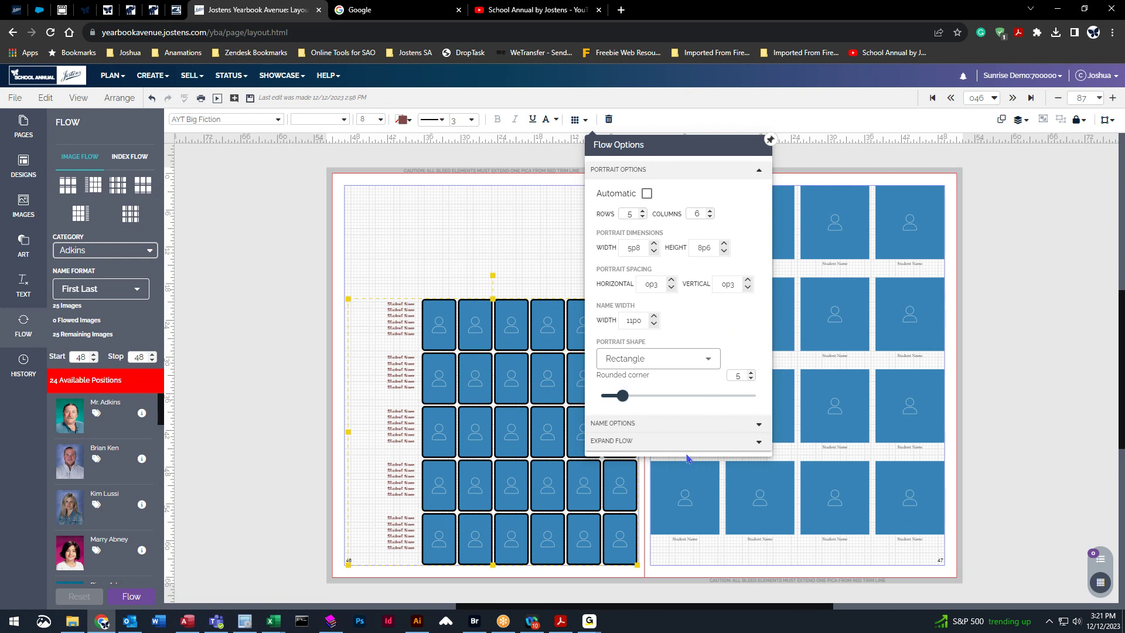
Delete the 4×4 placeholder grid from page 47.
{"action": "left_click", "coordinate": [679, 425]}
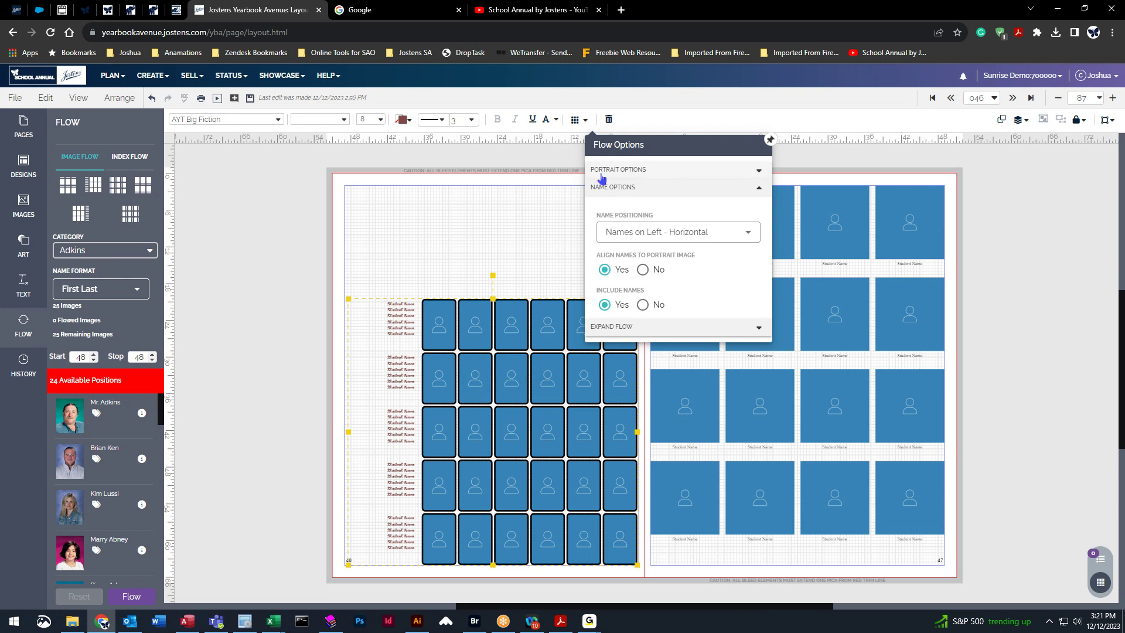
{"action": "left_click", "coordinate": [577, 119]}
{"action": "left_click", "coordinate": [703, 307]}
{"action": "key", "text": "Delete"}
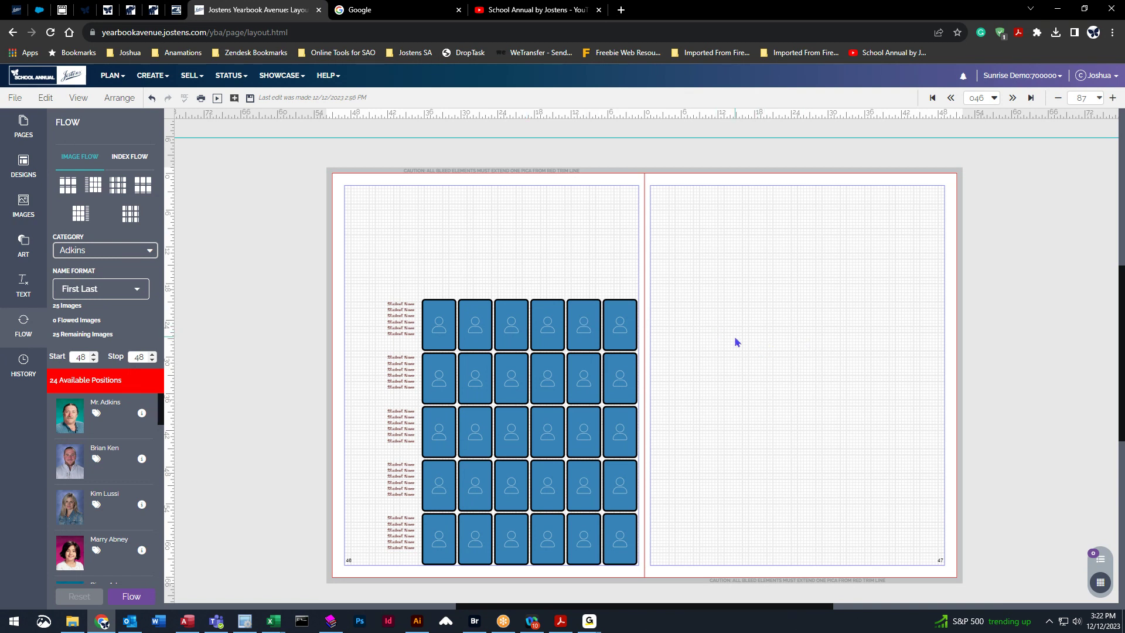
Duplicate page 46's portrait grid and move the copy onto page 47.
{"action": "left_click", "coordinate": [512, 322]}
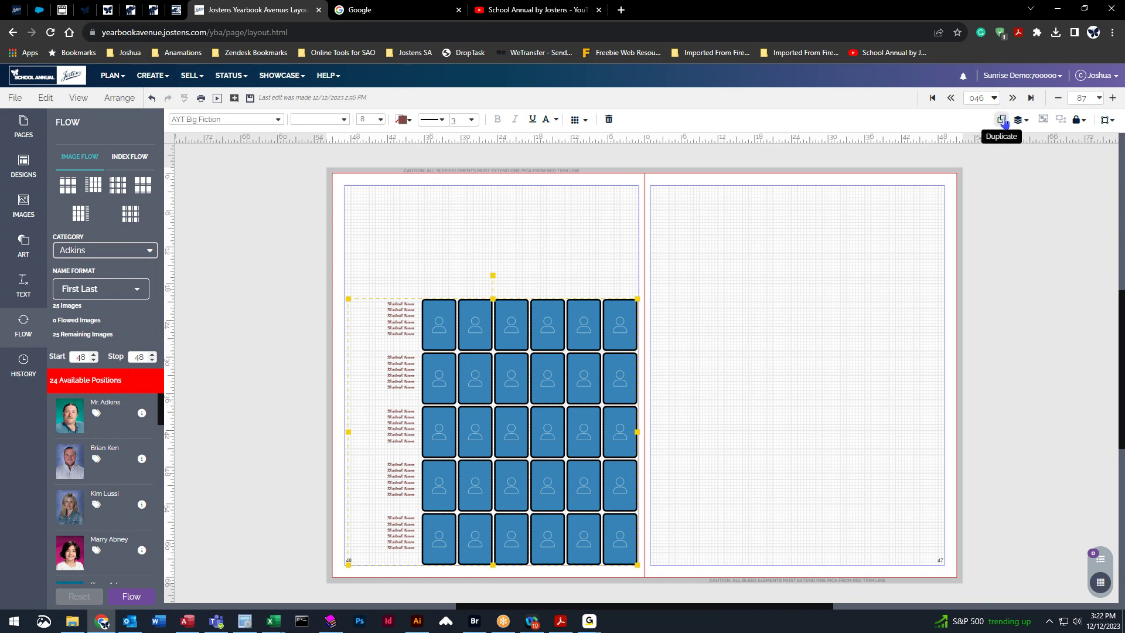
{"action": "left_click", "coordinate": [1004, 121]}
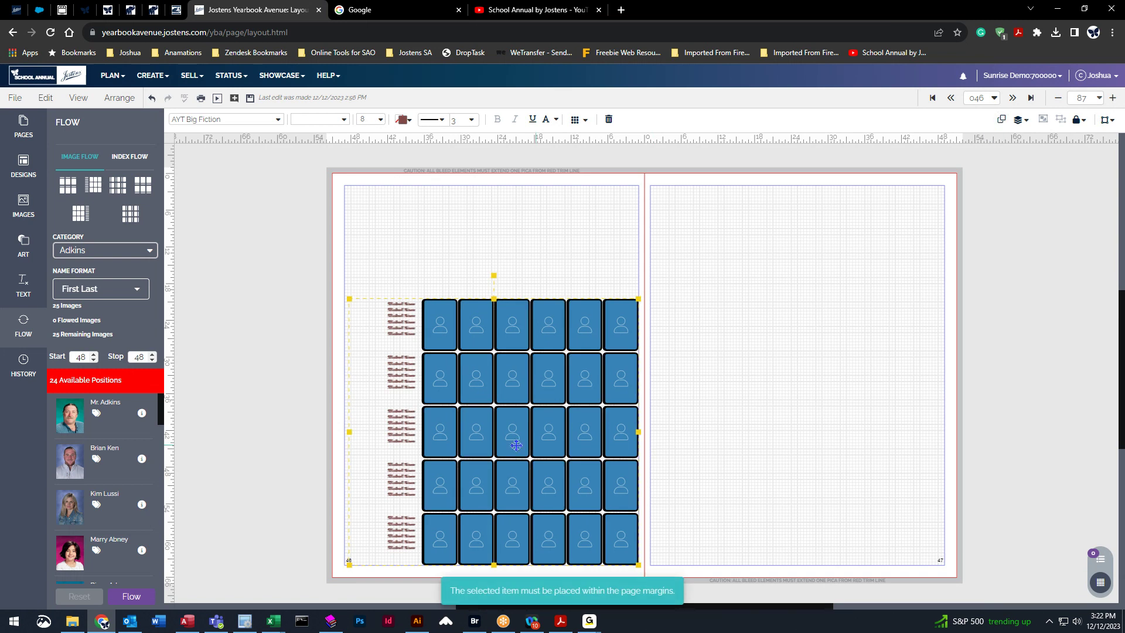
{"action": "left_click_drag", "start_coordinate": [479, 320], "coordinate": [778, 323]}
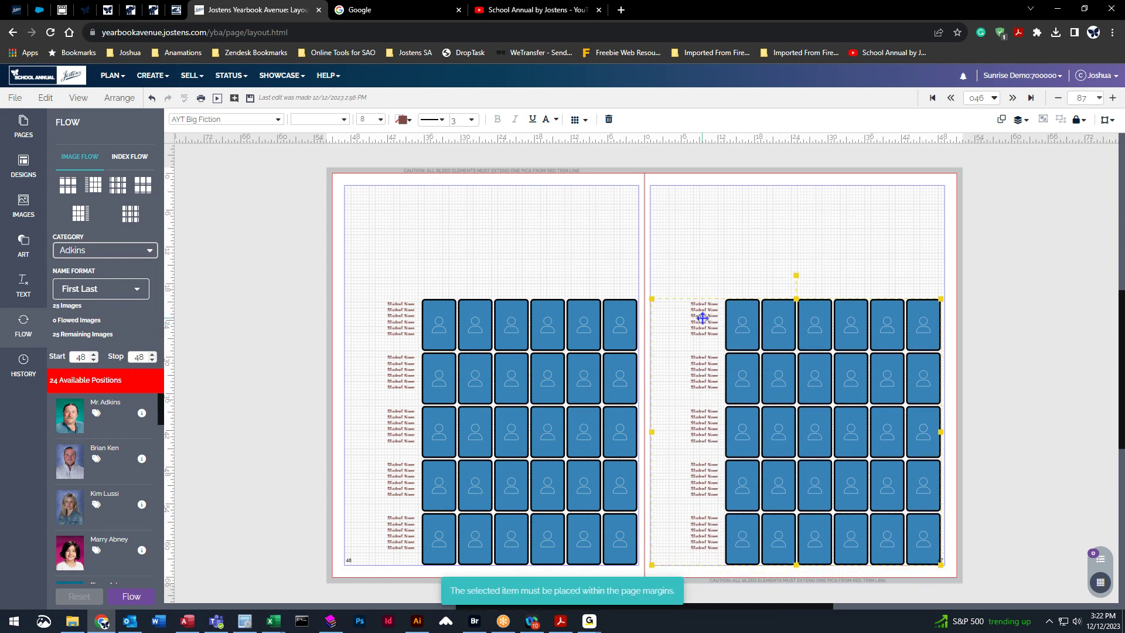
Set the copied grid's names to Names on Right - Horizontal.
{"action": "left_click", "coordinate": [578, 119]}
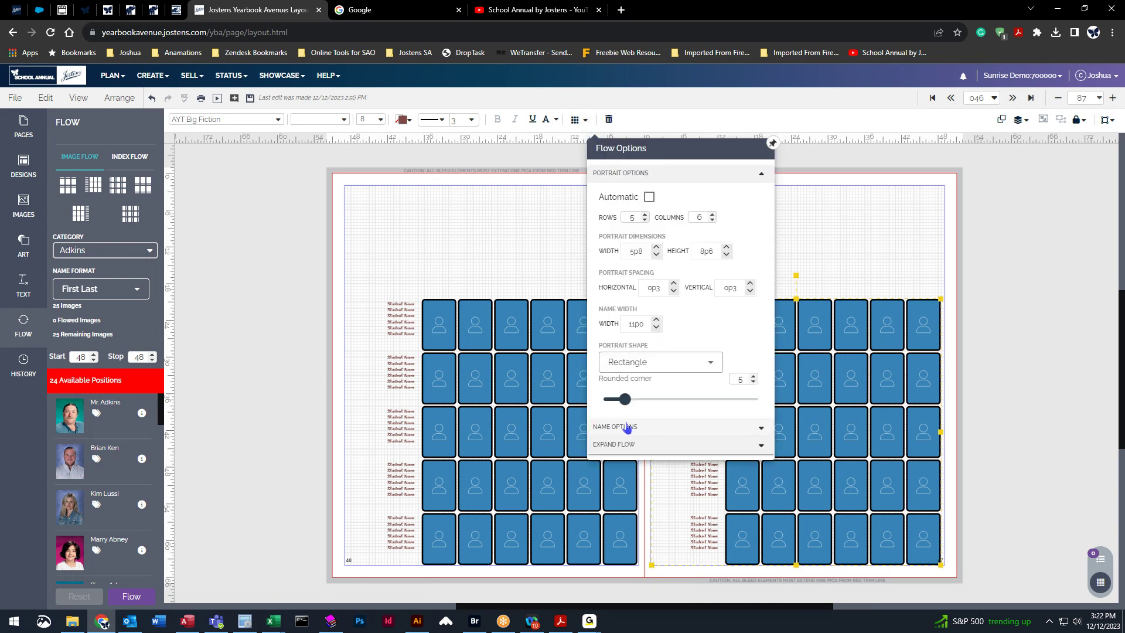
{"action": "left_click", "coordinate": [642, 427]}
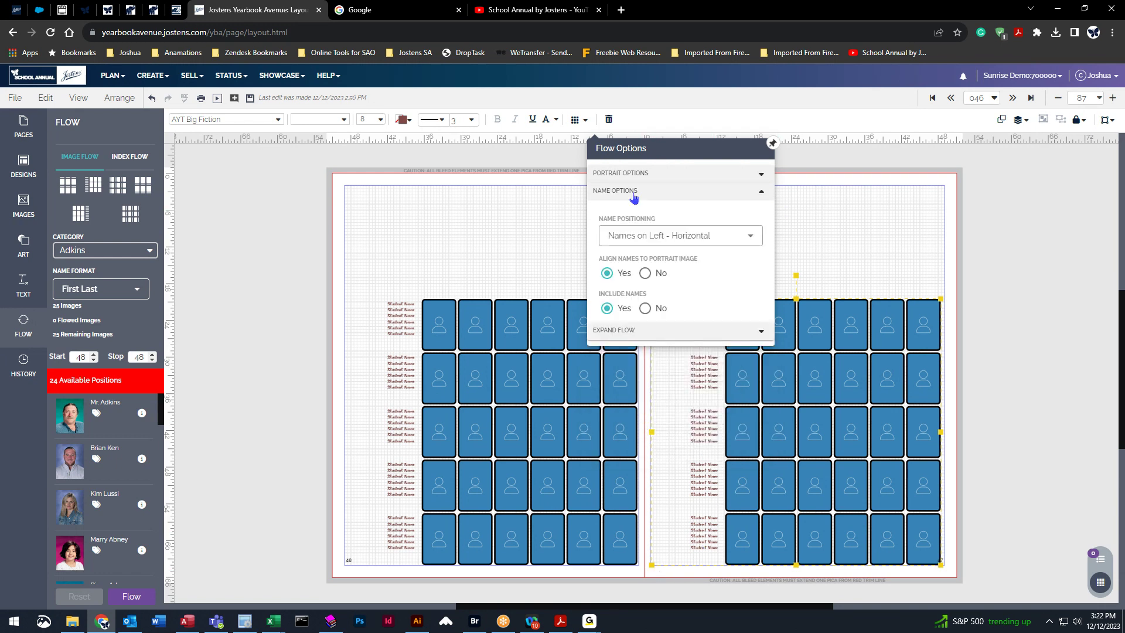
{"action": "left_click", "coordinate": [693, 239]}
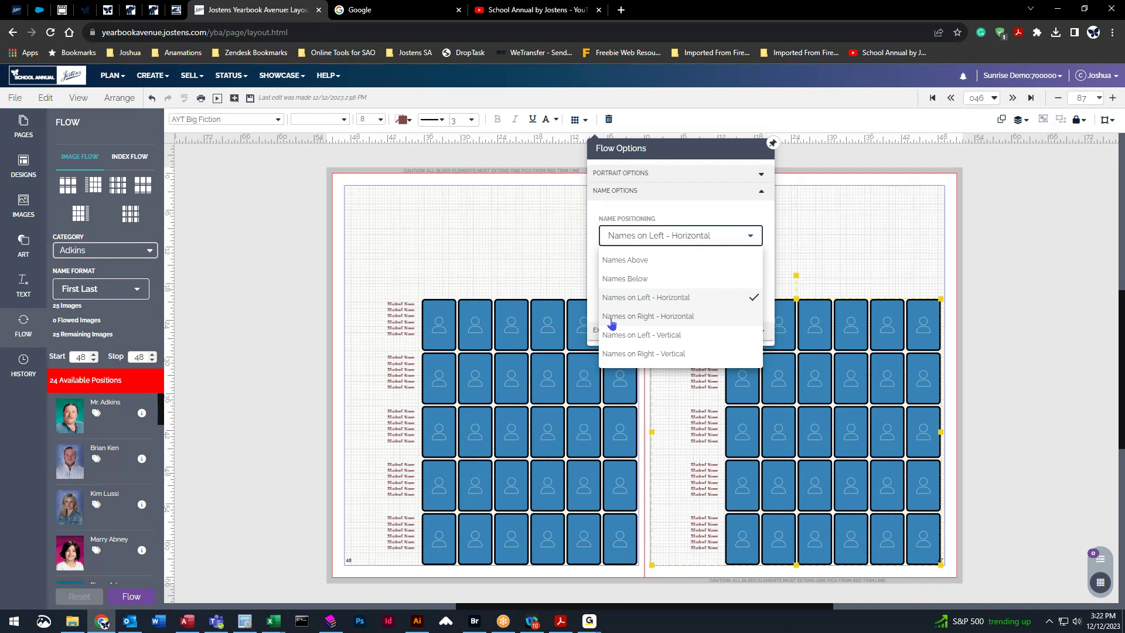
{"action": "left_click", "coordinate": [685, 319]}
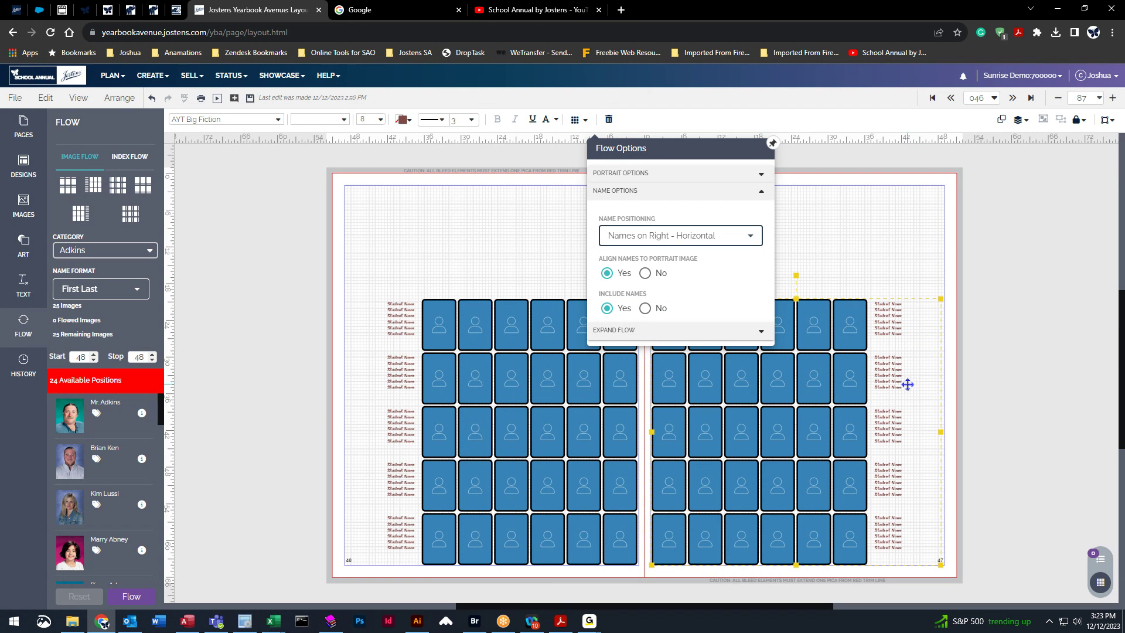
{"action": "left_click", "coordinate": [892, 215]}
{"action": "left_click", "coordinate": [17, 98]}
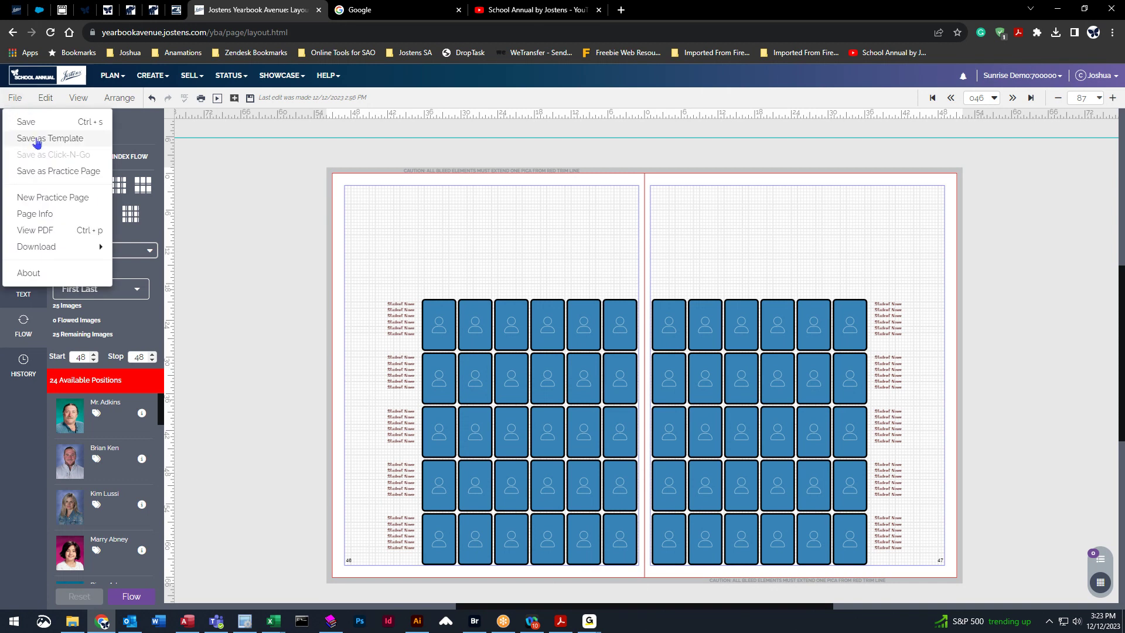
Cancel Save as Template, then undo four times to remove page 47's copied grid.
{"action": "left_click", "coordinate": [37, 141]}
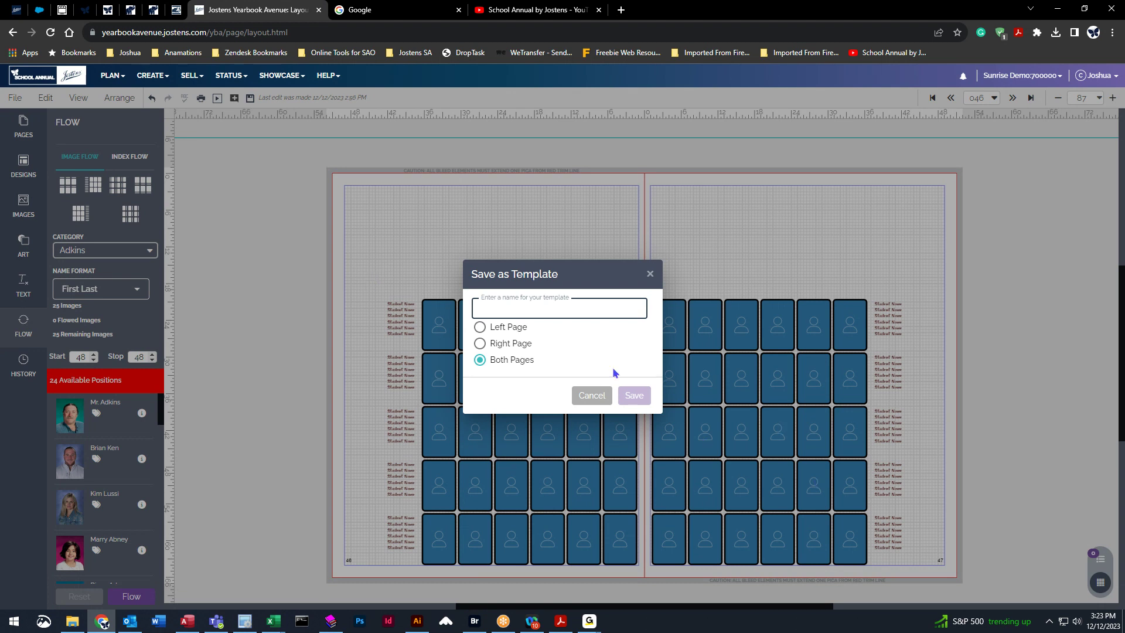
{"action": "left_click", "coordinate": [593, 396]}
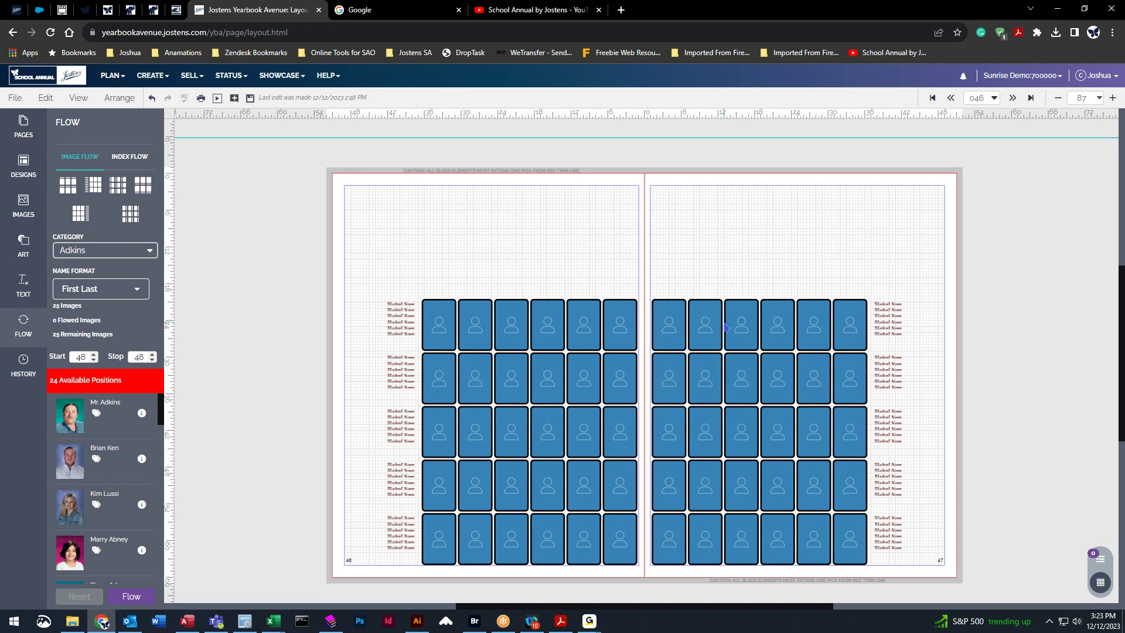
{"action": "left_click", "coordinate": [152, 99]}
{"action": "left_click", "coordinate": [152, 100]}
{"action": "left_click", "coordinate": [152, 100]}
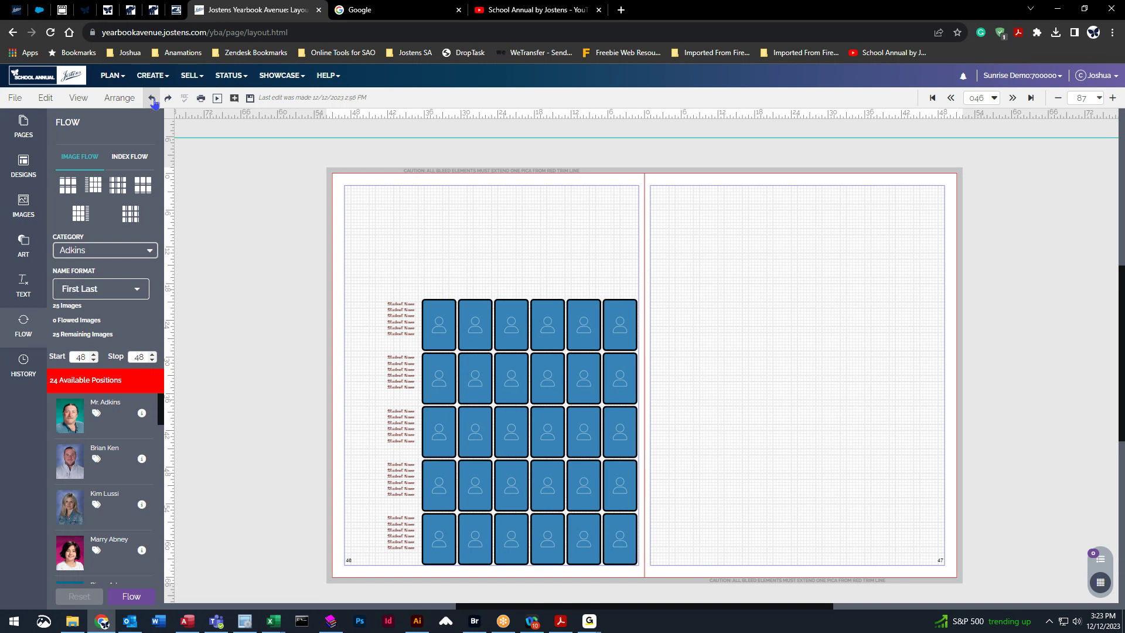
{"action": "left_click", "coordinate": [153, 100]}
Undo once more to restore page 47's 4×4 grid, then check page 46's Flow Options.
{"action": "left_click", "coordinate": [521, 260]}
{"action": "left_click", "coordinate": [548, 315]}
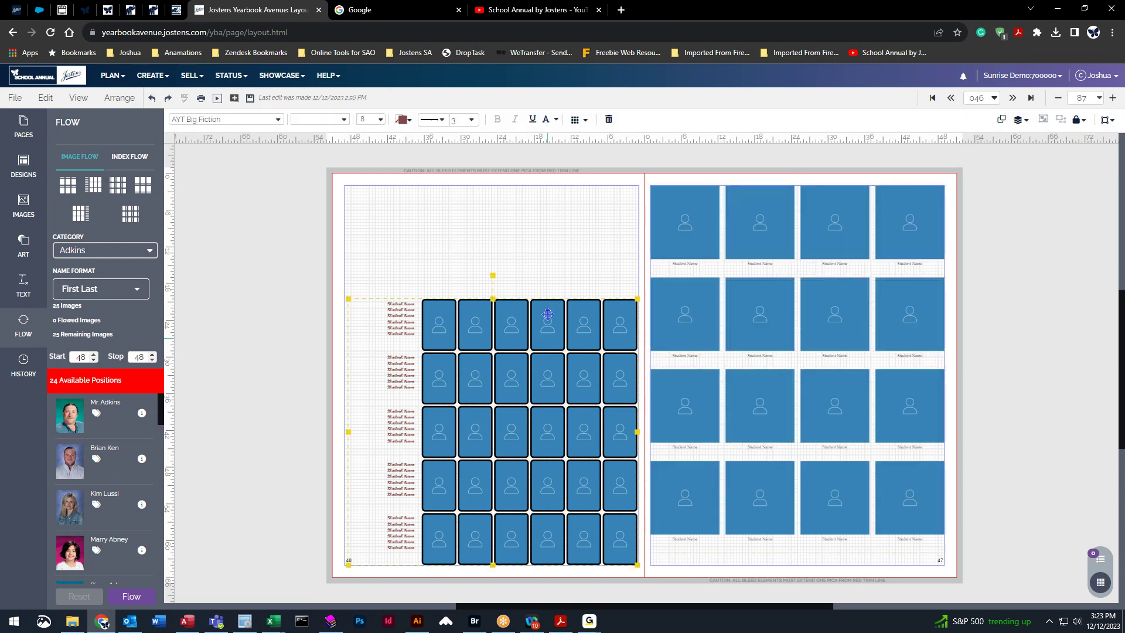
{"action": "left_click", "coordinate": [577, 120]}
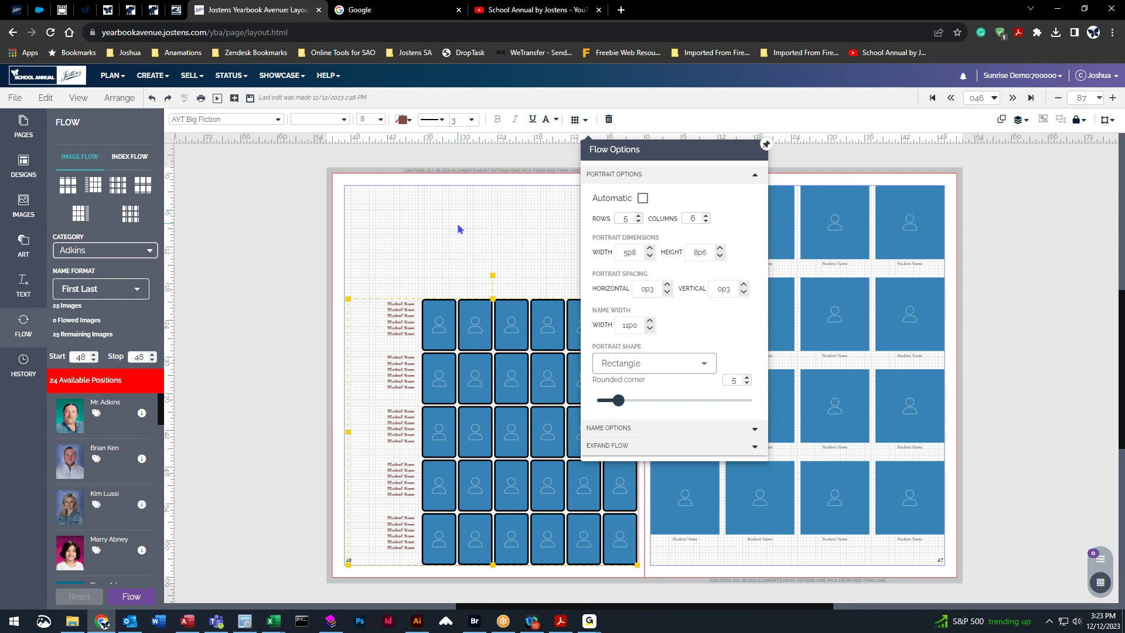
{"action": "left_click", "coordinate": [272, 205]}
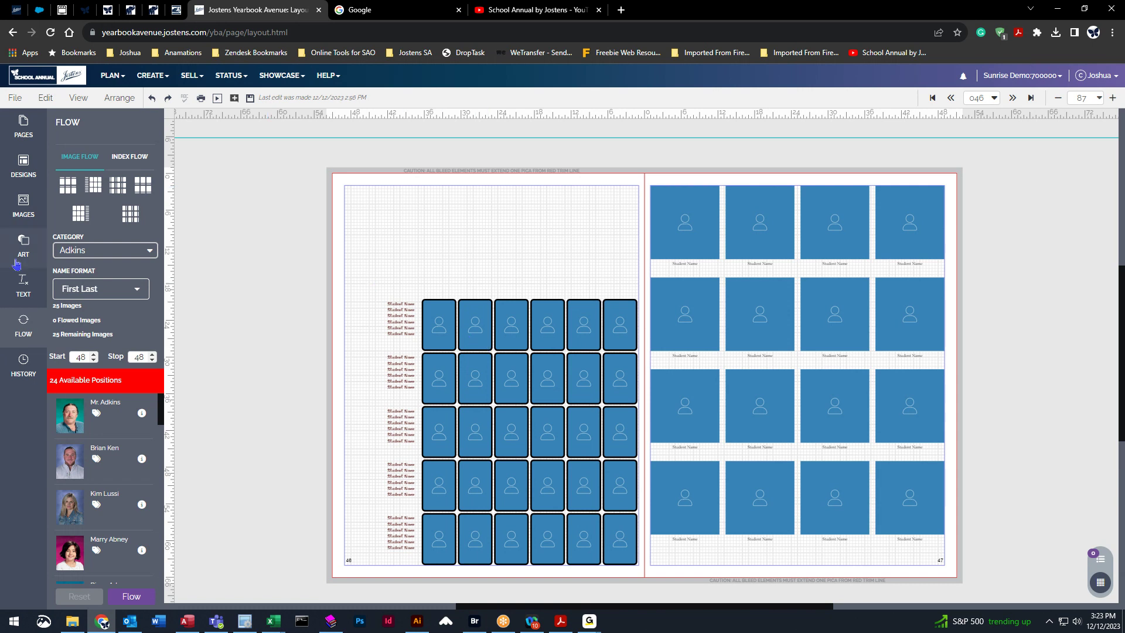
{"action": "left_click", "coordinate": [84, 253]}
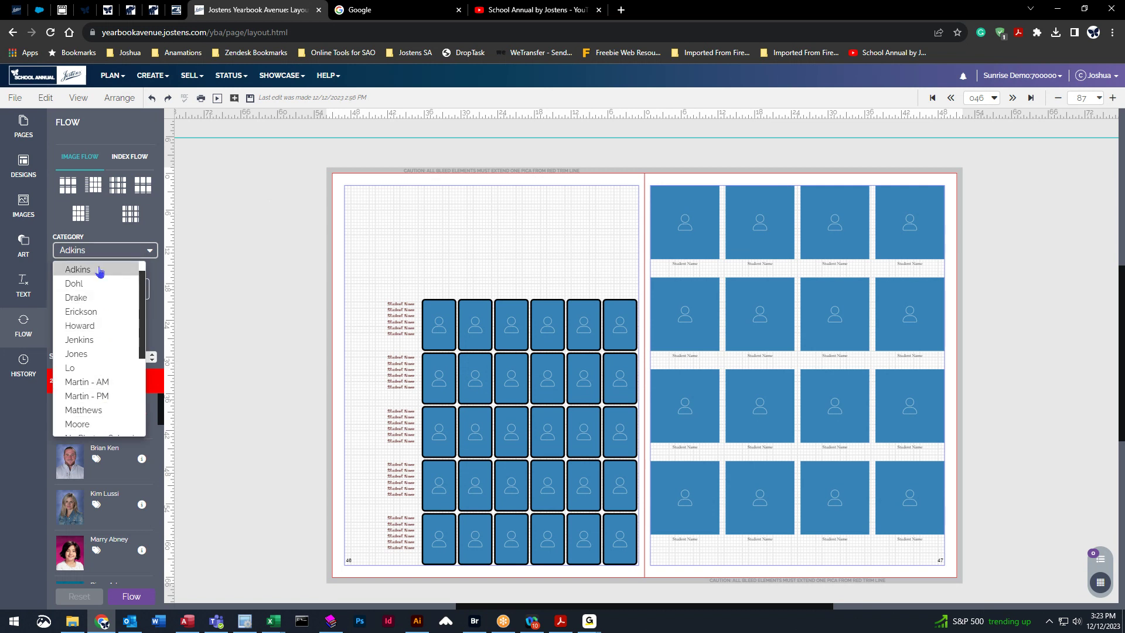
{"action": "left_click", "coordinate": [95, 252]}
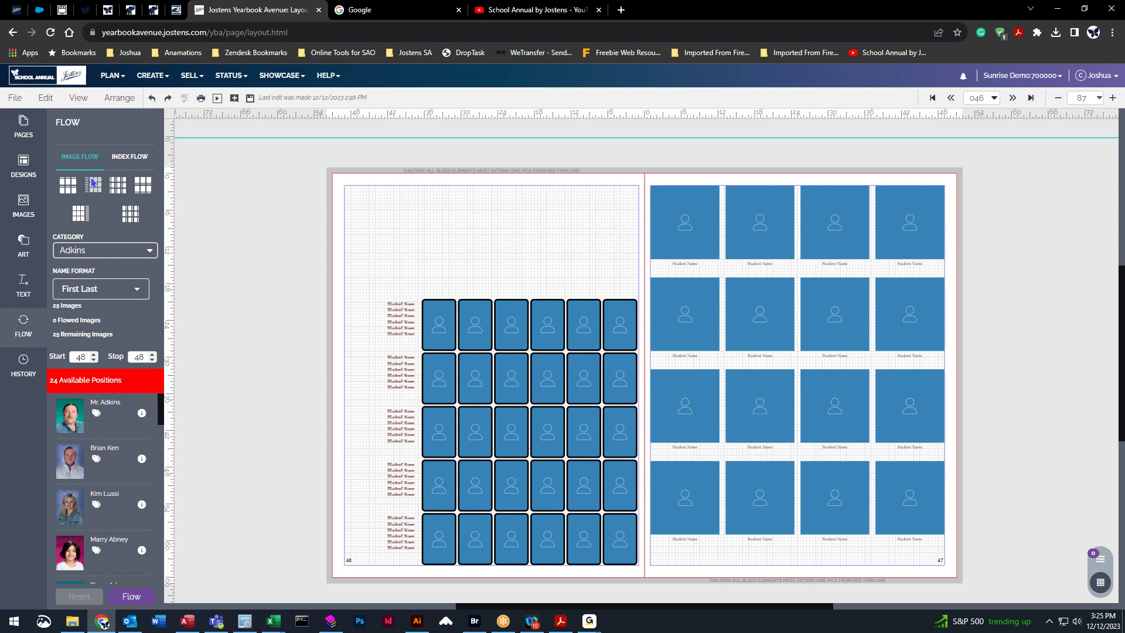
Cancel the Adkins portrait flow at the frame warning and save the spread.
{"action": "left_click", "coordinate": [131, 597]}
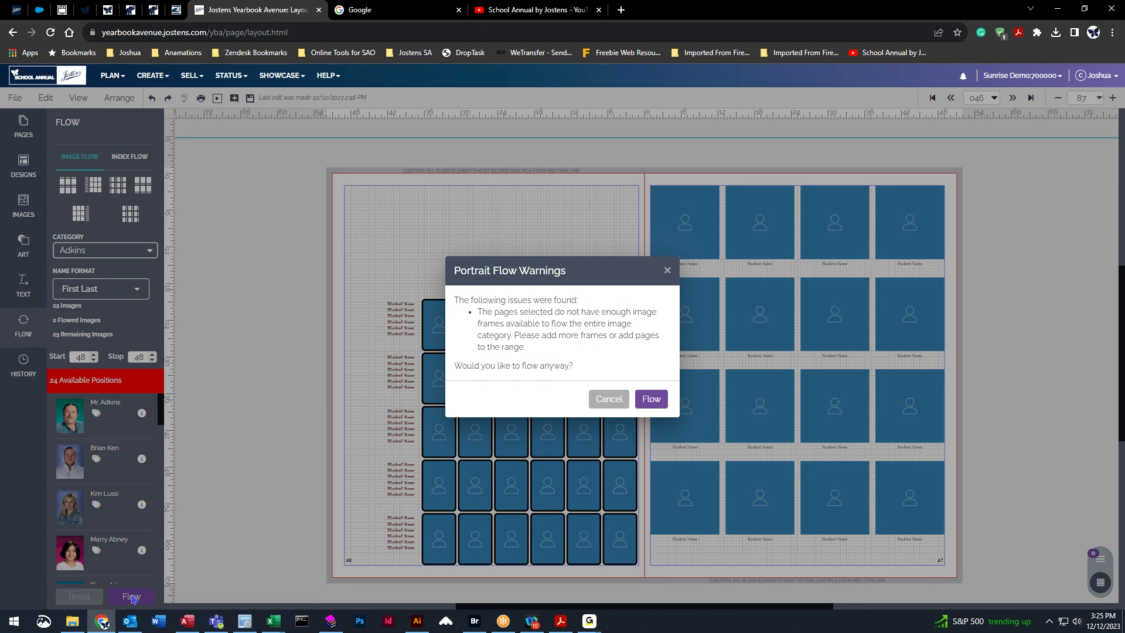
{"action": "left_click", "coordinate": [609, 398]}
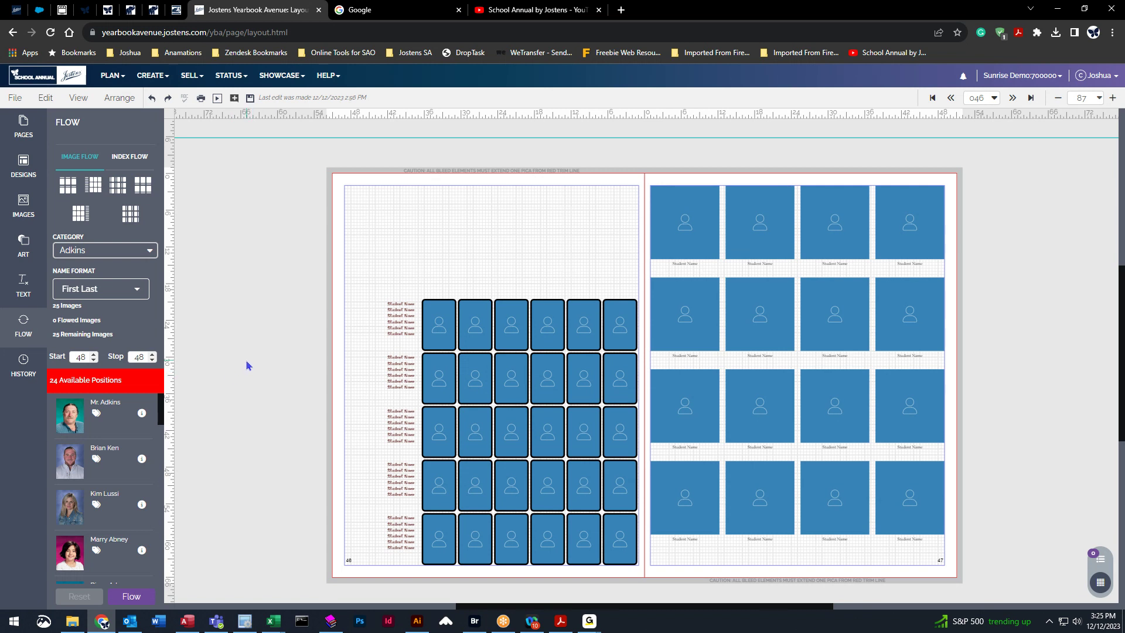
{"action": "left_click", "coordinate": [251, 102]}
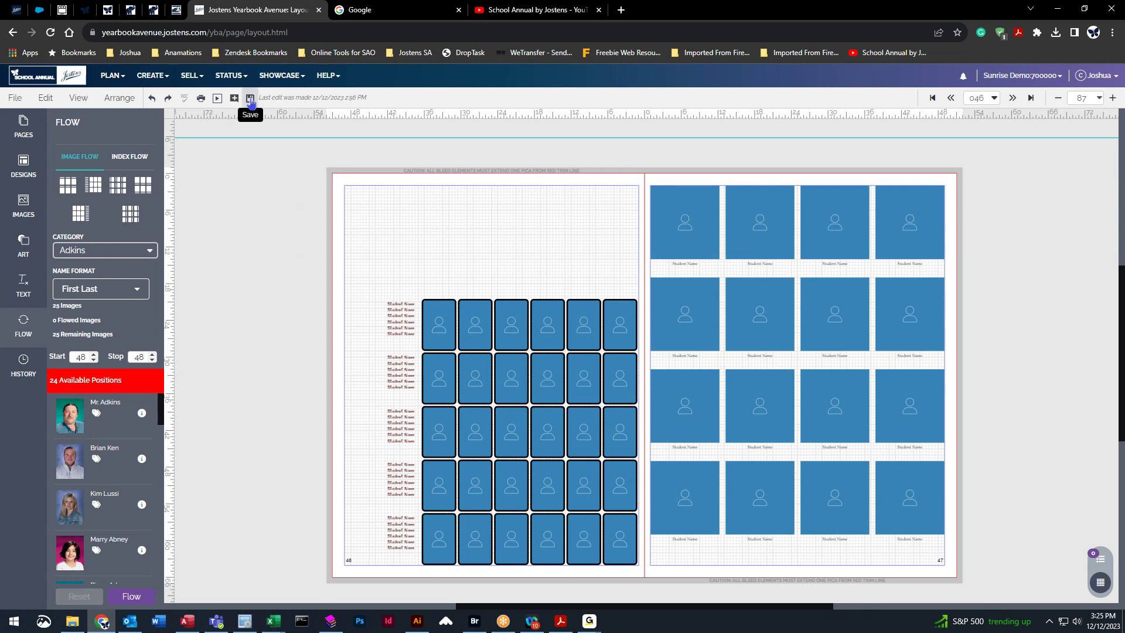
{"action": "left_click", "coordinate": [15, 98]}
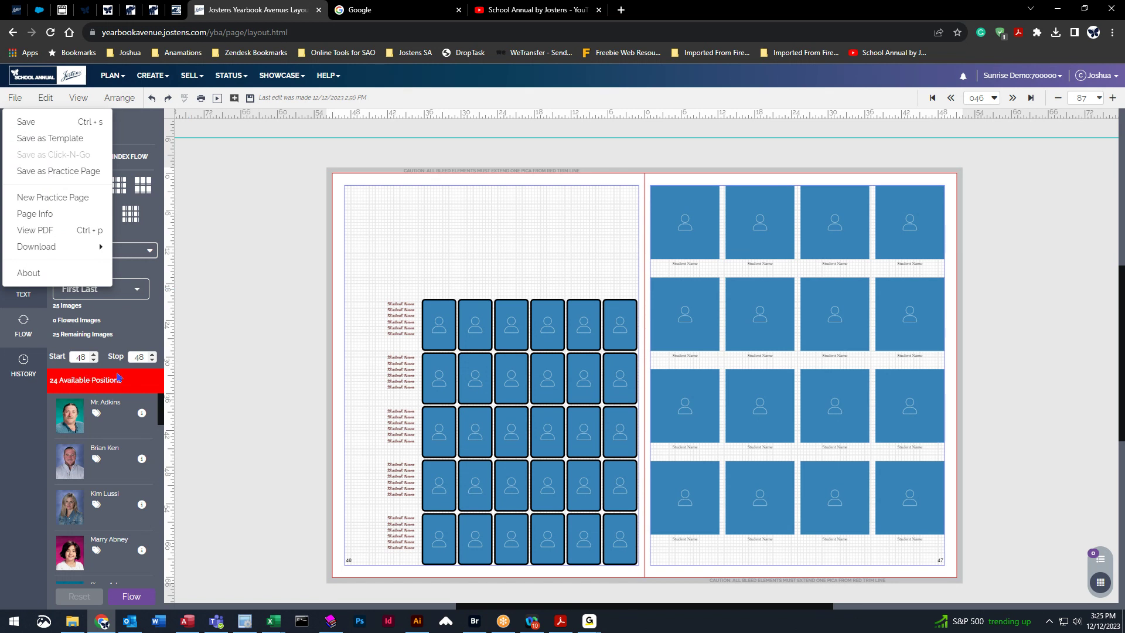
{"action": "left_click", "coordinate": [250, 100]}
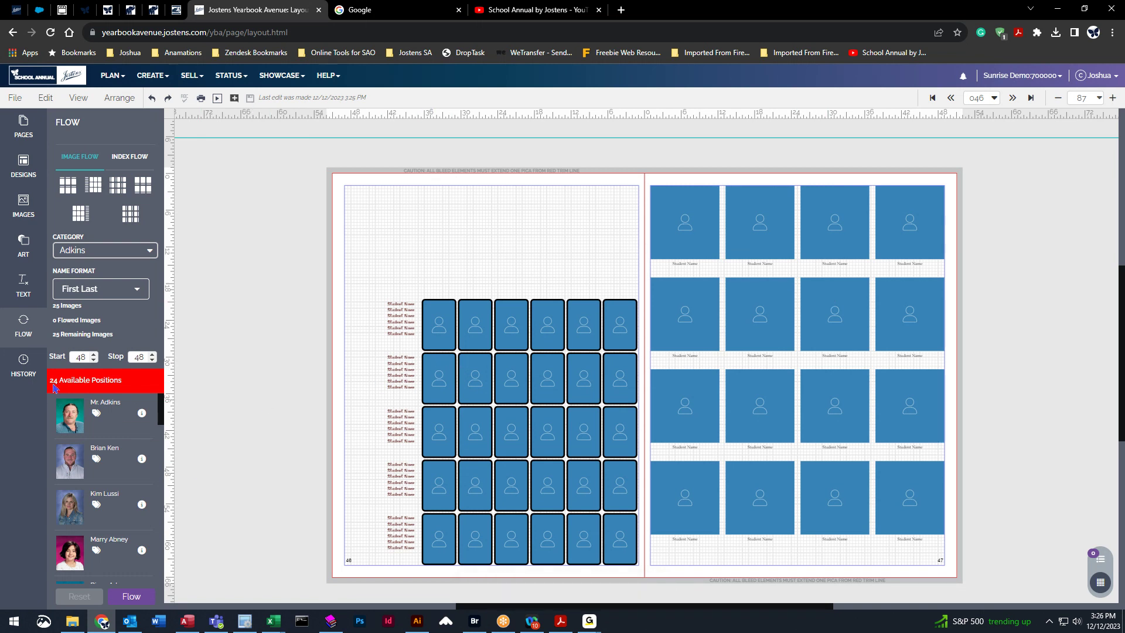
{"action": "left_click", "coordinate": [480, 390]}
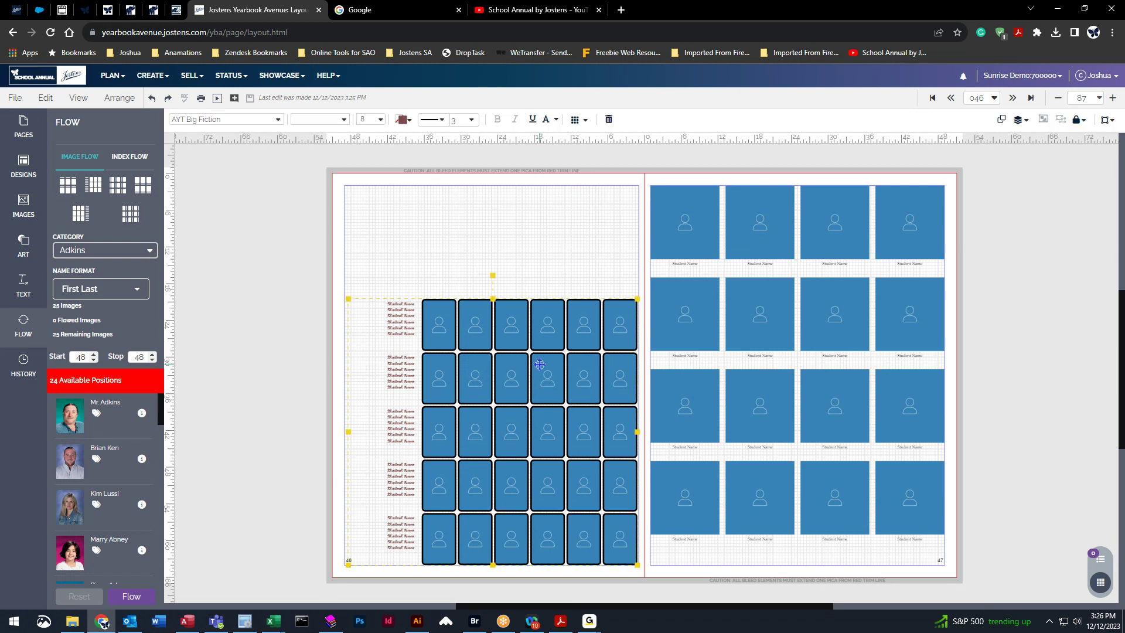
Move page 46's grid higher, raise it to 6 rows of 6, and save.
{"action": "left_click_drag", "start_coordinate": [531, 384], "coordinate": [531, 341]}
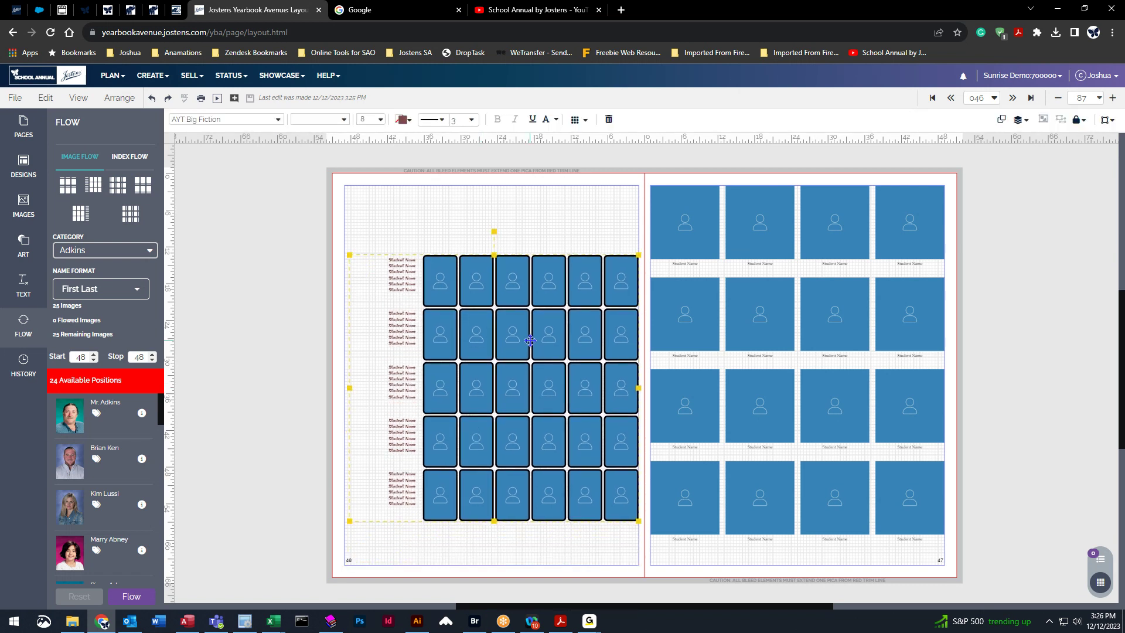
{"action": "left_click", "coordinate": [579, 121]}
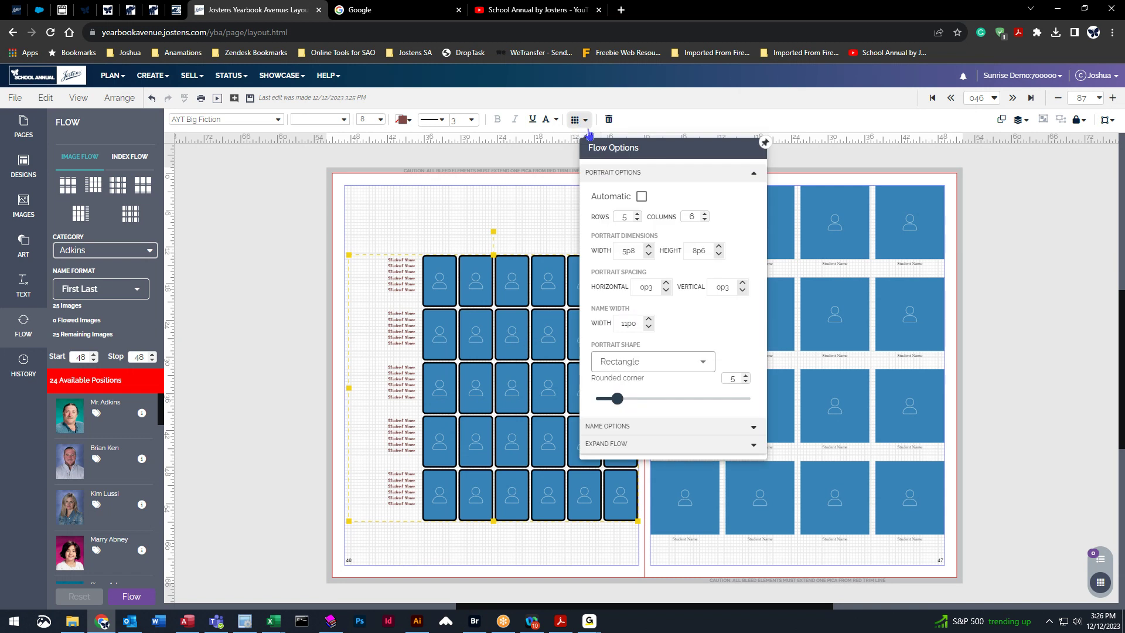
{"action": "left_click", "coordinate": [638, 214]}
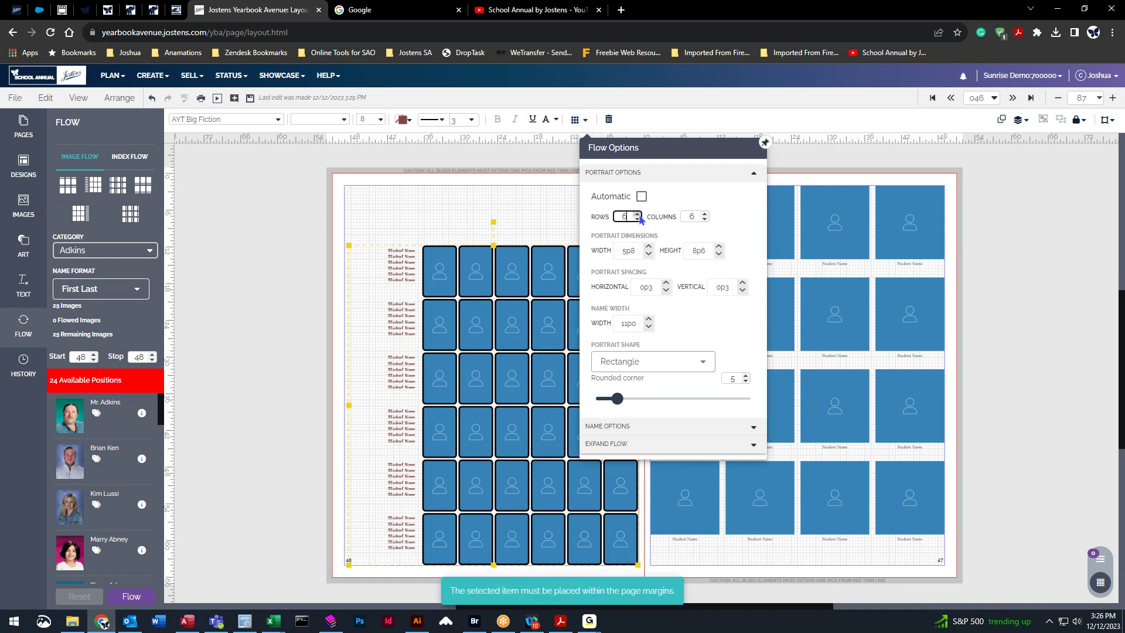
{"action": "left_click", "coordinate": [584, 124]}
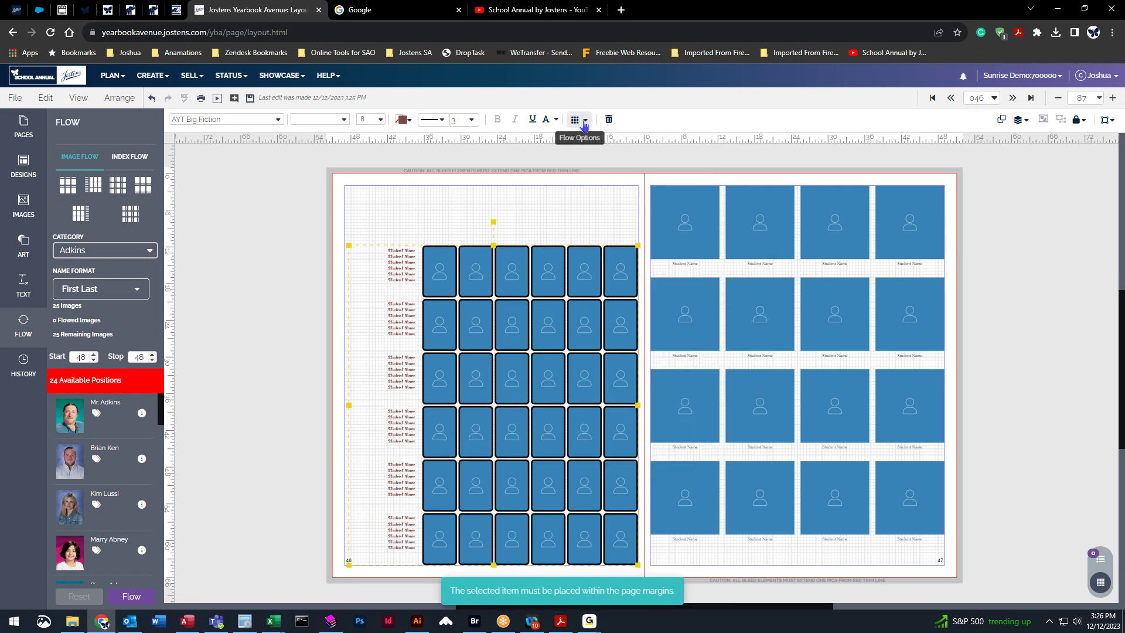
{"action": "left_click", "coordinate": [239, 350]}
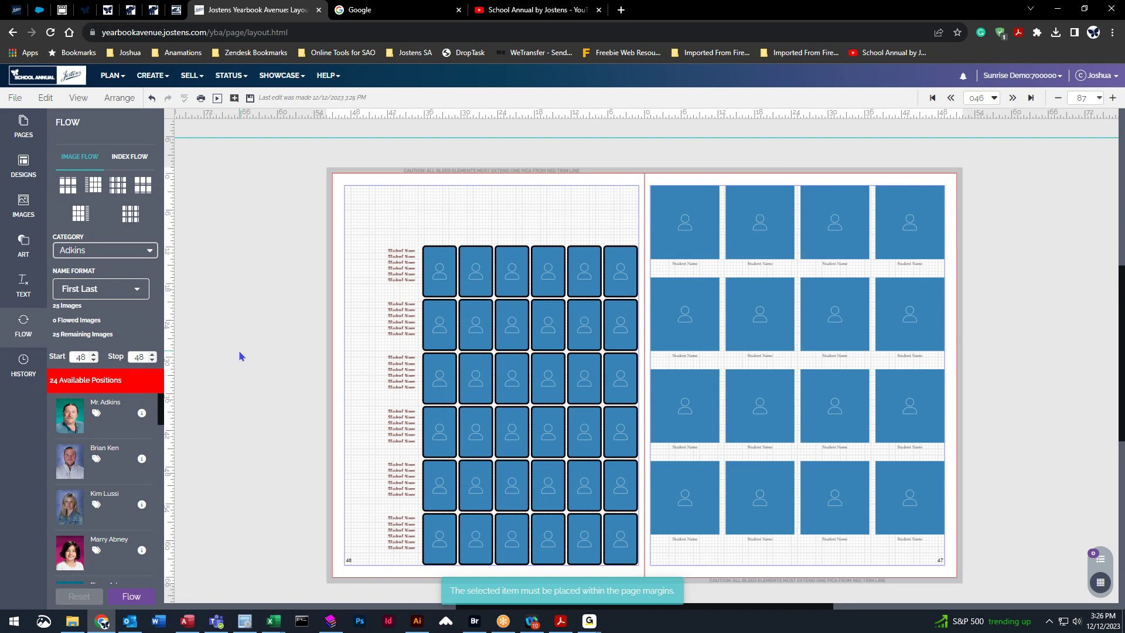
{"action": "left_click", "coordinate": [250, 99]}
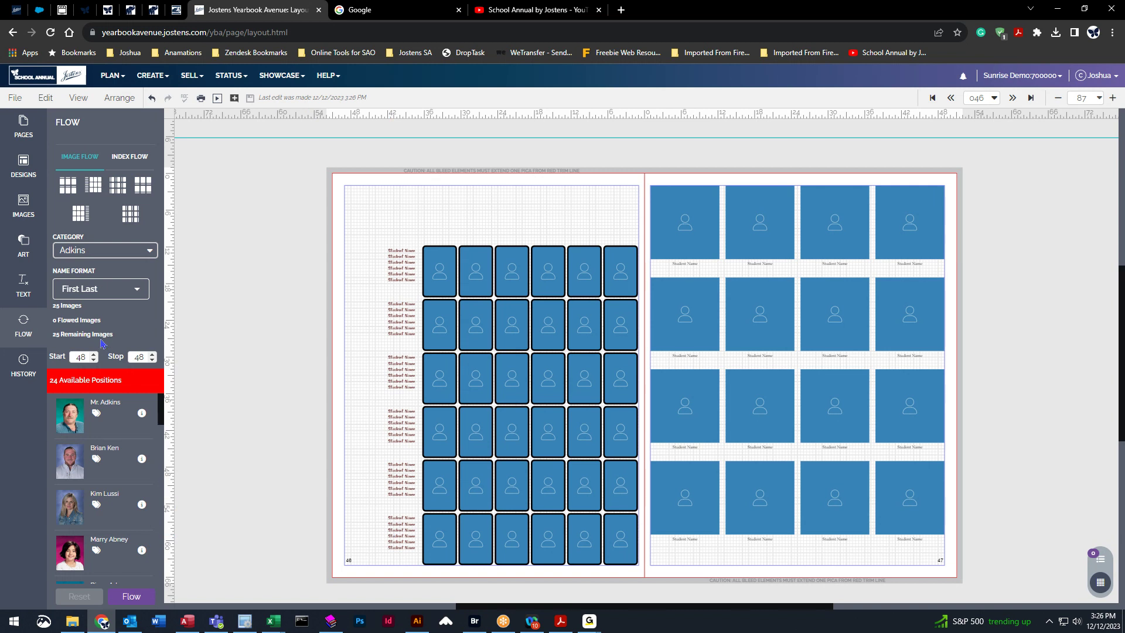
Set the flow range to start and stop at page 46.
{"action": "left_click", "coordinate": [94, 361]}
{"action": "scroll", "coordinate": [95, 361], "scroll_direction": "up", "scroll_amount": 2}
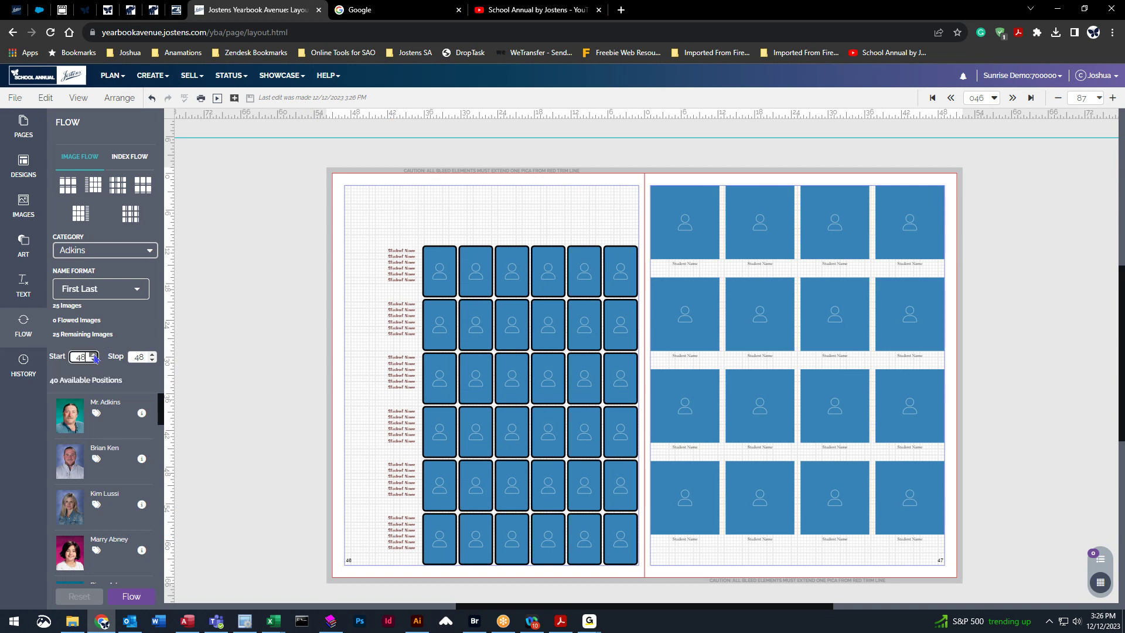
{"action": "scroll", "coordinate": [95, 361], "scroll_direction": "down", "scroll_amount": 3}
{"action": "left_click", "coordinate": [152, 361]}
{"action": "left_click", "coordinate": [152, 361]}
Reset page 46's grid to 5 rows, move it lower, and flow the Adkins portraits.
{"action": "left_click", "coordinate": [555, 376]}
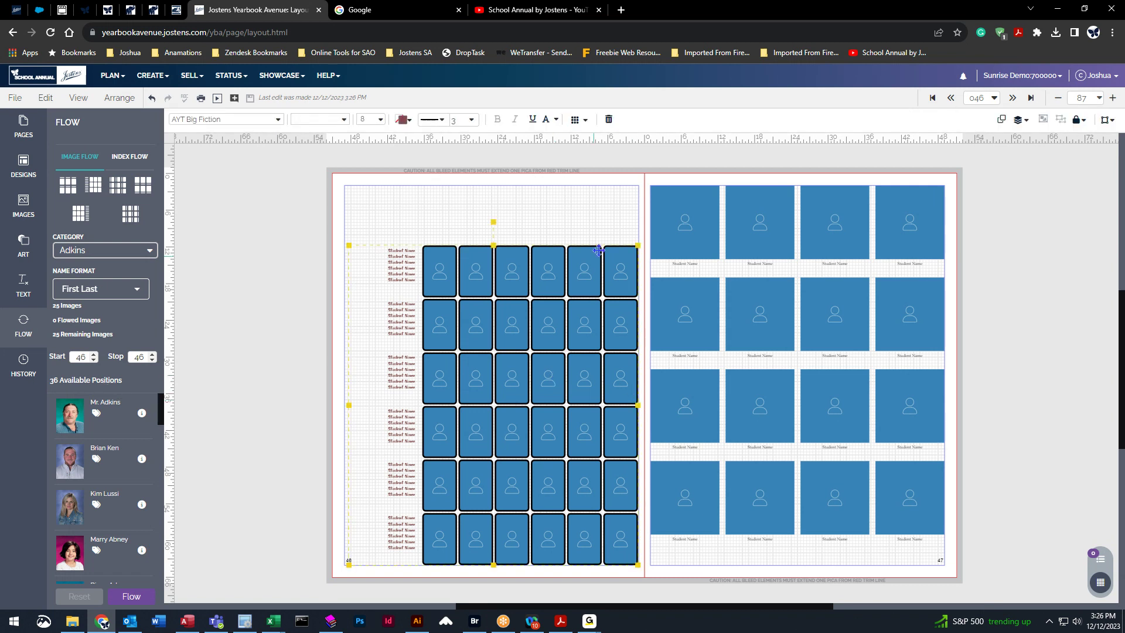
{"action": "left_click", "coordinate": [576, 119]}
{"action": "left_click", "coordinate": [637, 218]}
{"action": "left_click", "coordinate": [637, 223]}
{"action": "left_click", "coordinate": [637, 223]}
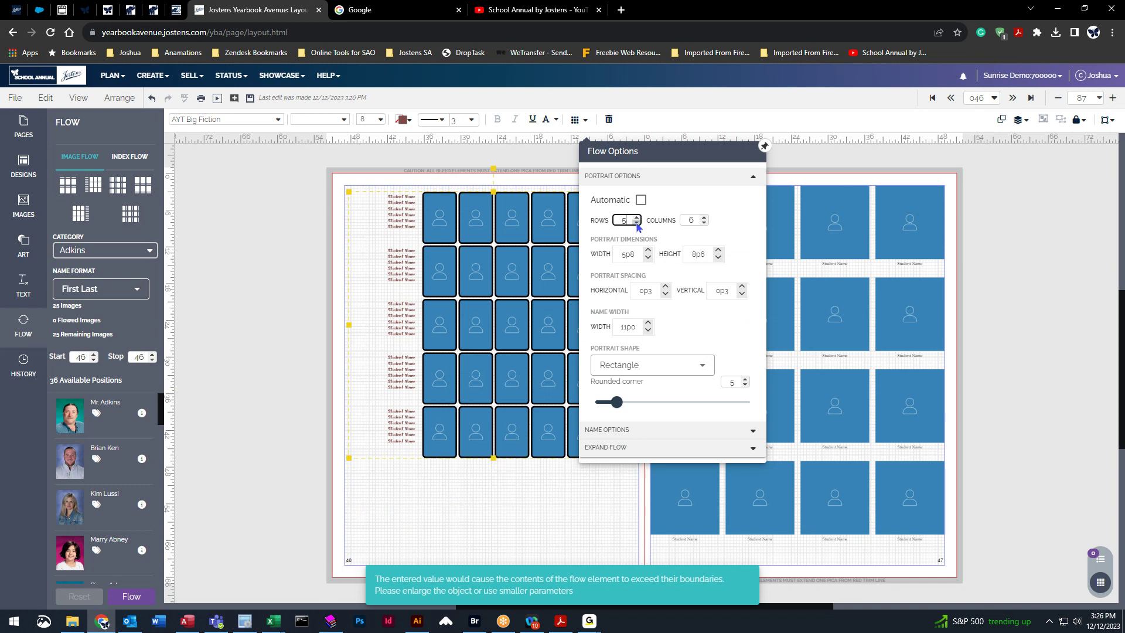
{"action": "left_click", "coordinate": [576, 120]}
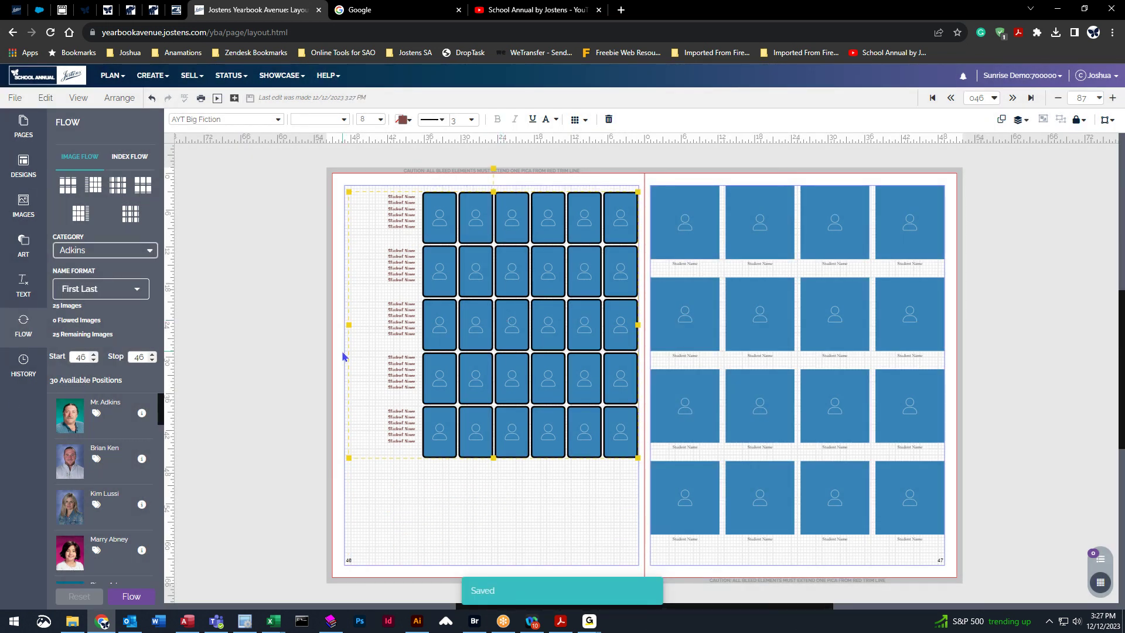
{"action": "left_click_drag", "start_coordinate": [522, 350], "coordinate": [523, 458]}
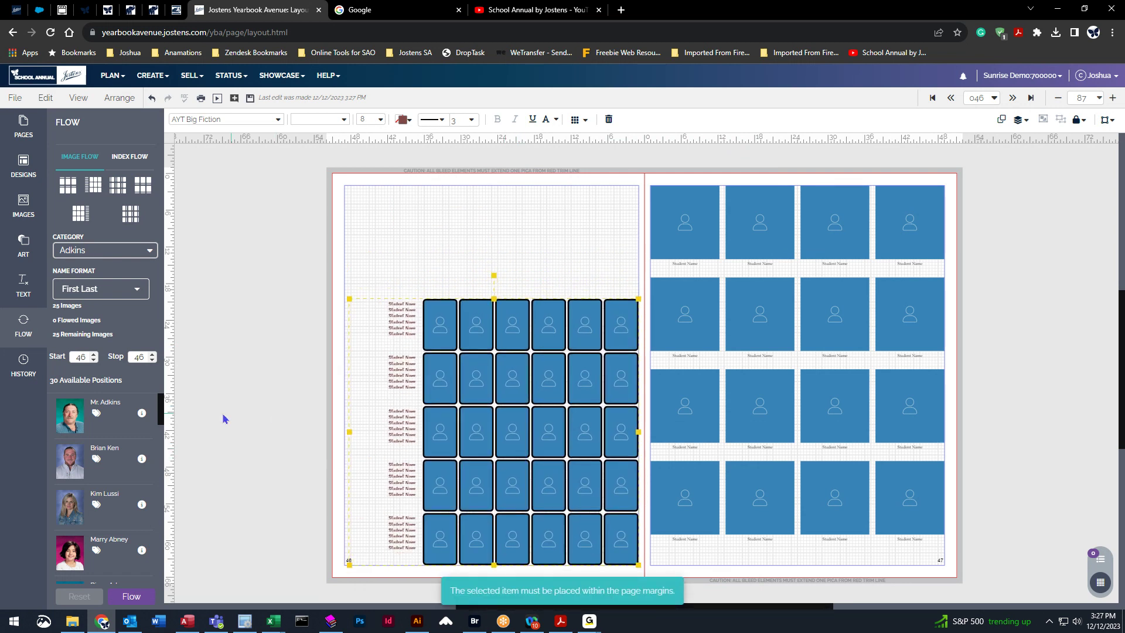
{"action": "left_click", "coordinate": [131, 596]}
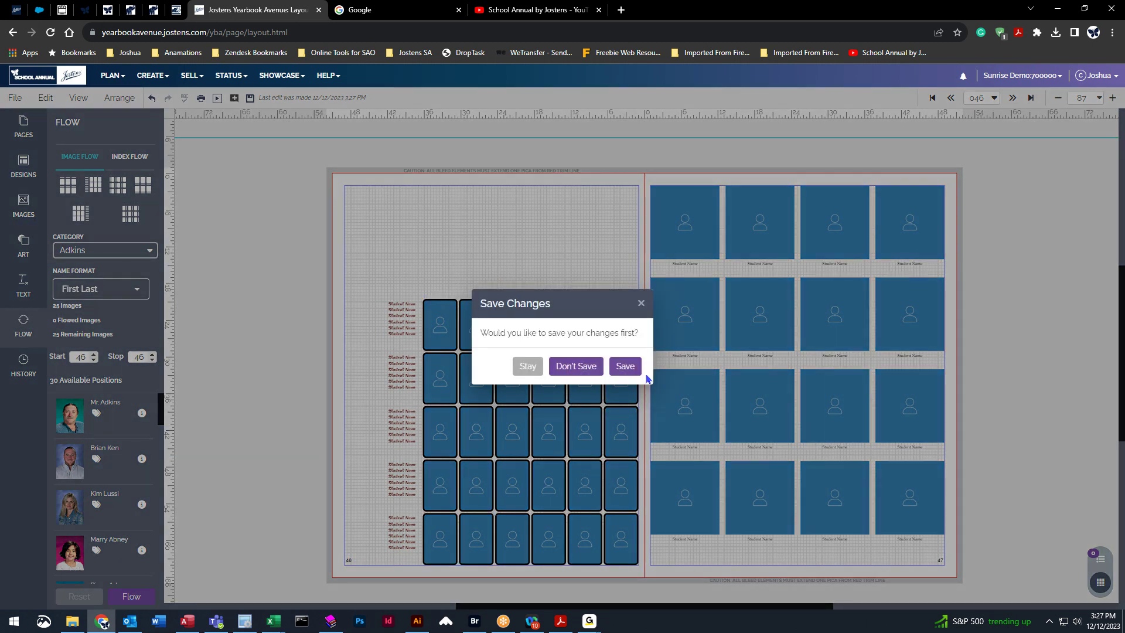
Save the dialog changes and reset page 46's placeholder grid to empty frames.
{"action": "left_click", "coordinate": [636, 370]}
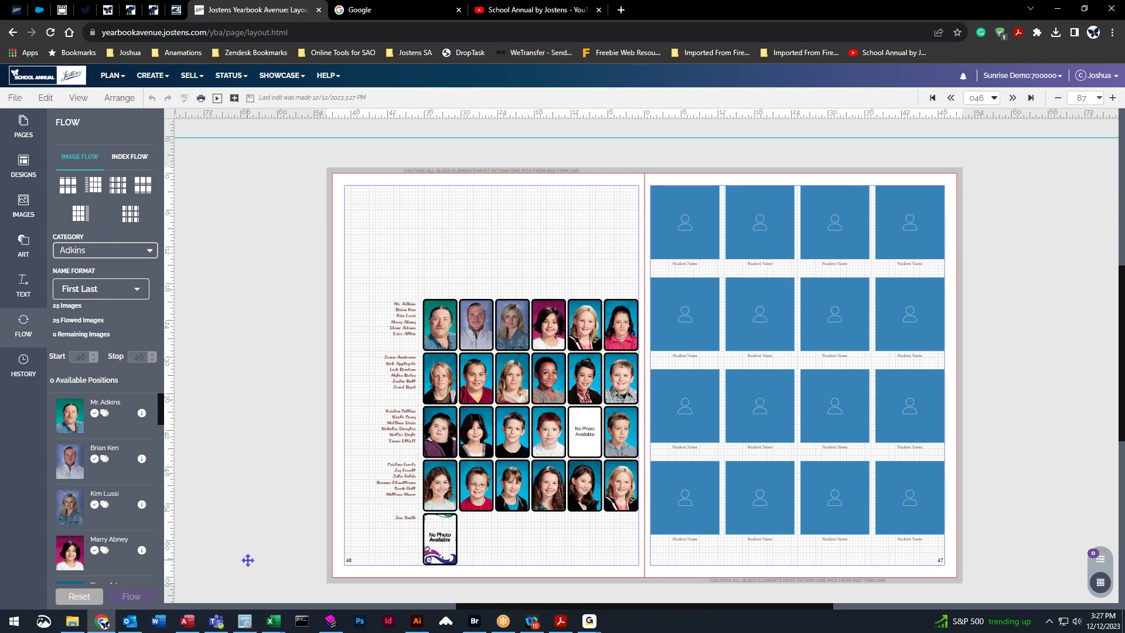
{"action": "left_click", "coordinate": [70, 597]}
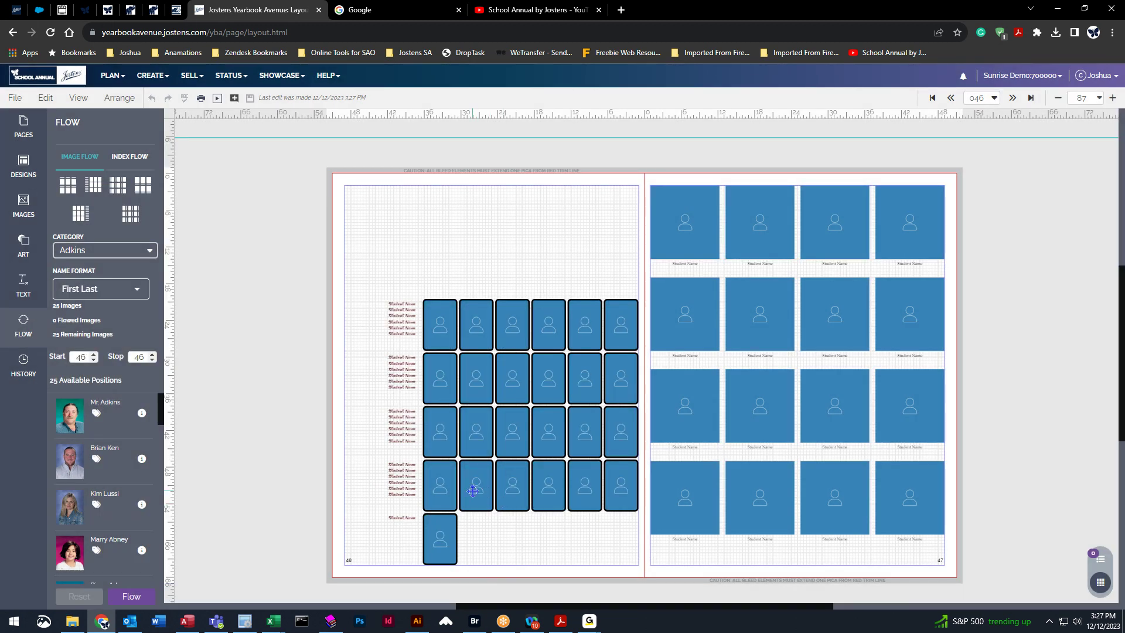
{"action": "left_click", "coordinate": [473, 492]}
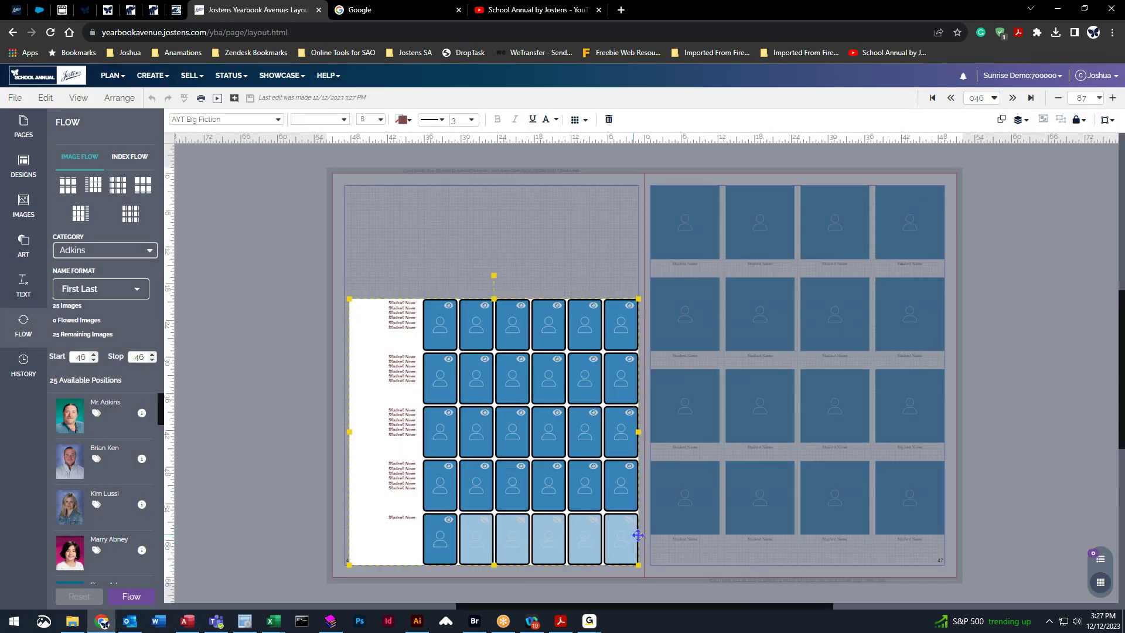
Show and re-hide a last-row frame, then flow the Adkins portraits onto page 46.
{"action": "left_click", "coordinate": [486, 524]}
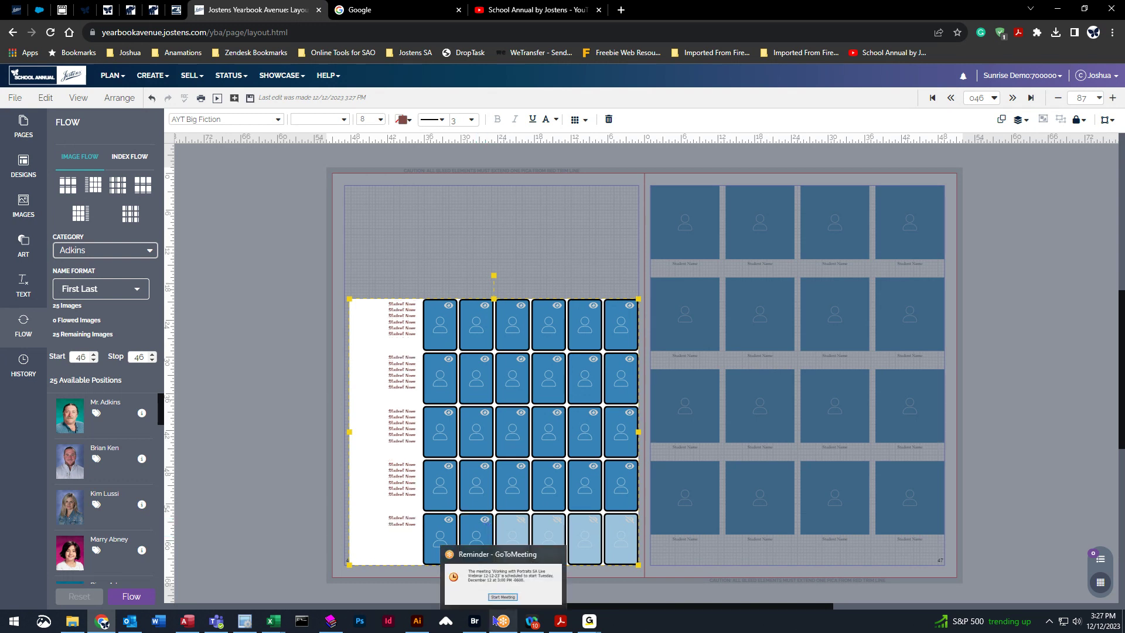
{"action": "left_click", "coordinate": [485, 523]}
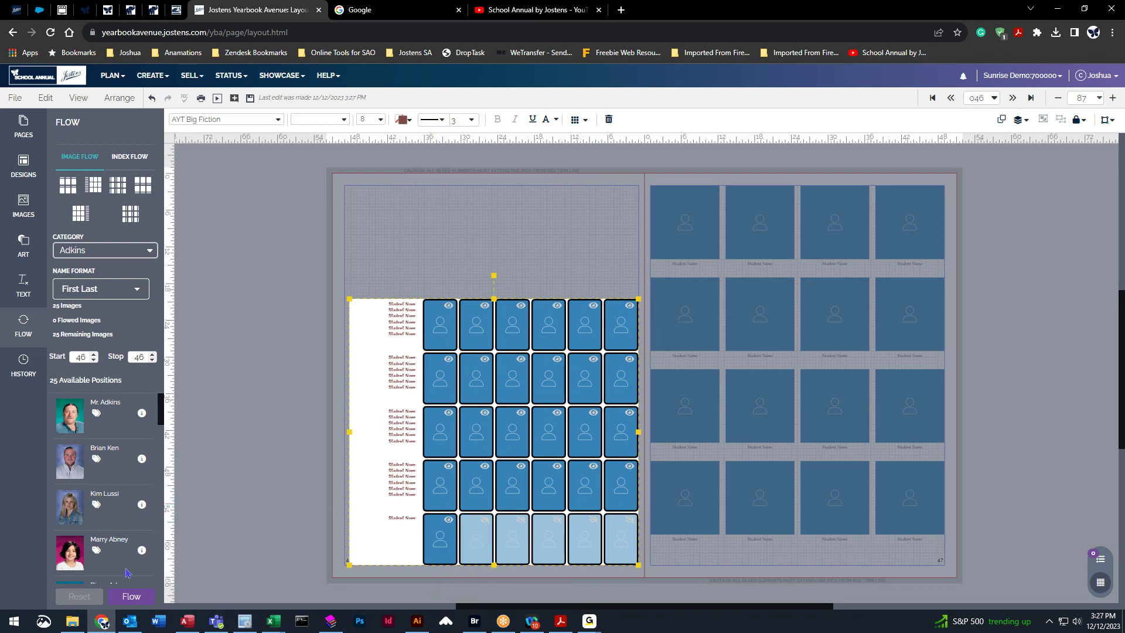
{"action": "left_click", "coordinate": [132, 596]}
{"action": "left_click", "coordinate": [622, 369]}
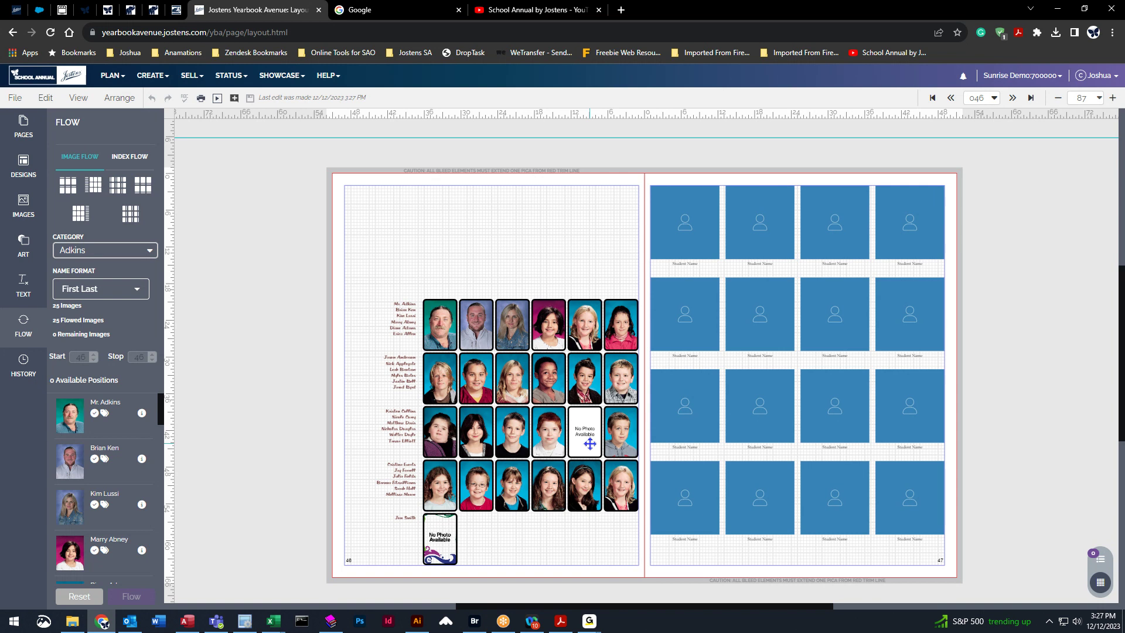
{"action": "scroll", "coordinate": [590, 443], "scroll_direction": "up", "scroll_amount": 6}
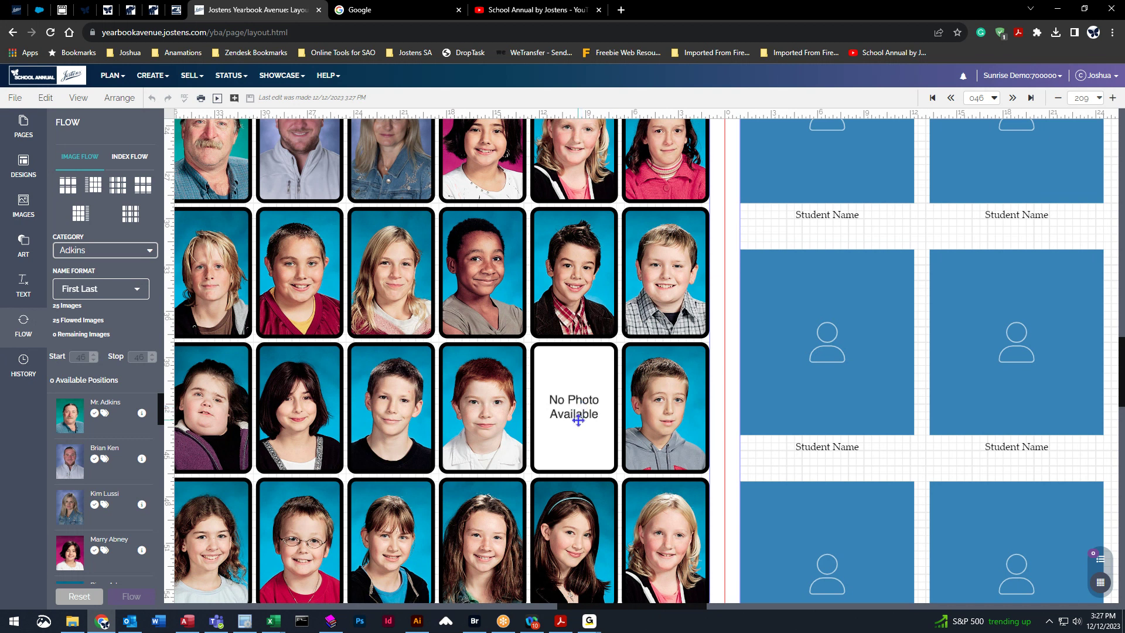
{"action": "scroll", "coordinate": [239, 310], "scroll_direction": "down", "scroll_amount": 3}
{"action": "mouse_move", "coordinate": [669, 608]}
{"action": "left_mouse_down"}
{"action": "mouse_move", "coordinate": [622, 608]}
{"action": "mouse_move", "coordinate": [647, 607]}
{"action": "left_mouse_up"}
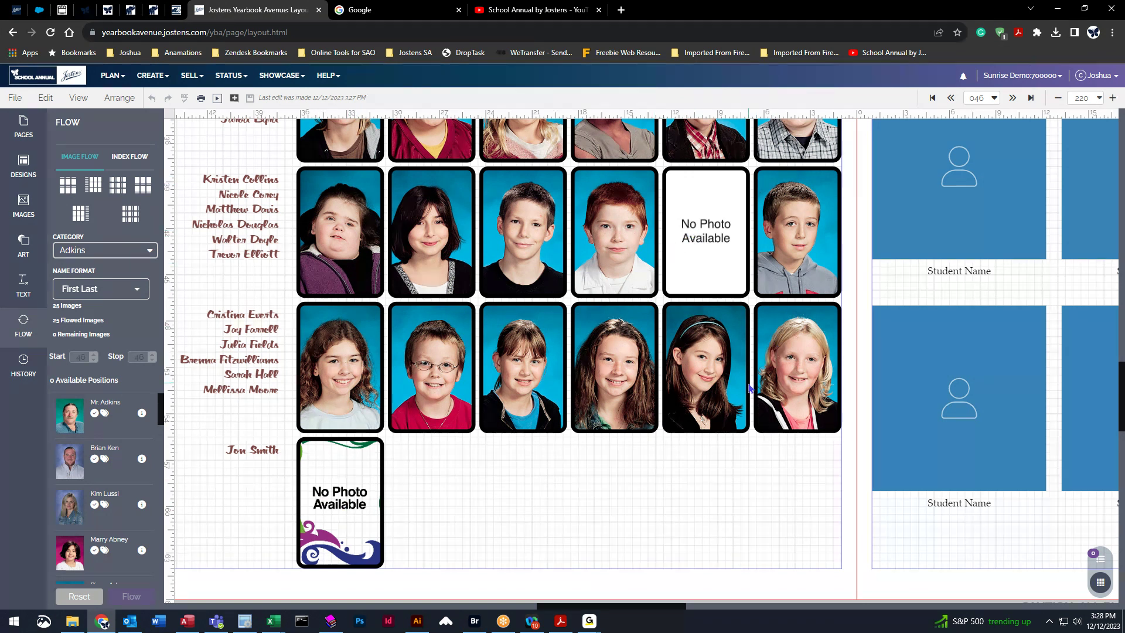
{"action": "scroll", "coordinate": [809, 419], "scroll_direction": "up", "scroll_amount": 2}
{"action": "scroll", "coordinate": [674, 384], "scroll_direction": "up", "scroll_amount": 3}
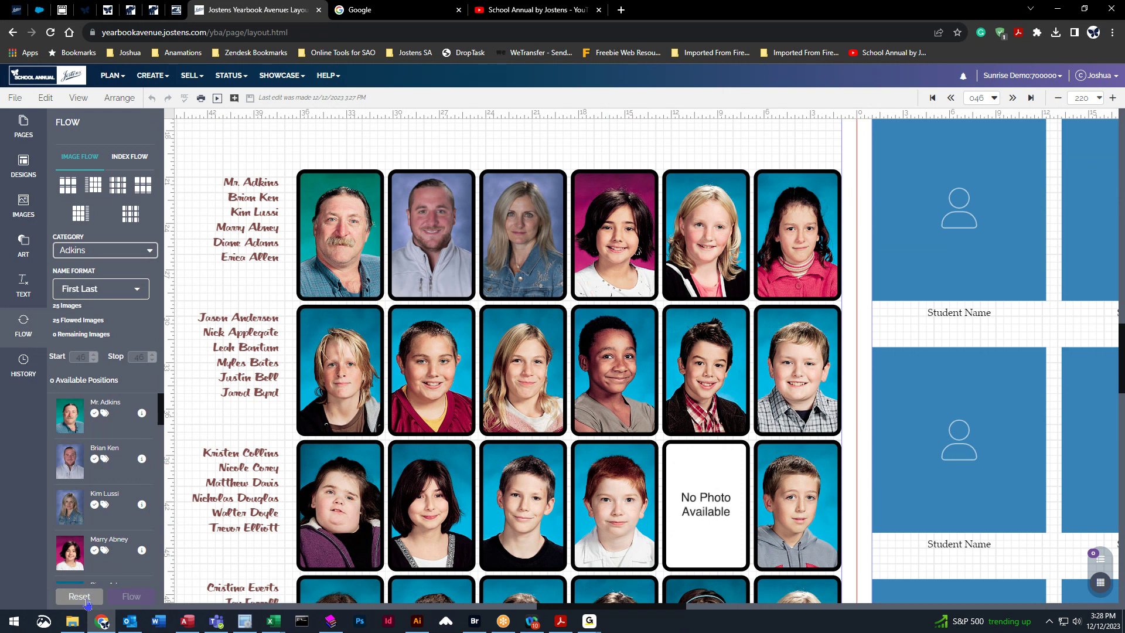
Change Mr. Adkins's portrait type from Teacher to Student, then reset and reflow page 46.
{"action": "left_click", "coordinate": [142, 414]}
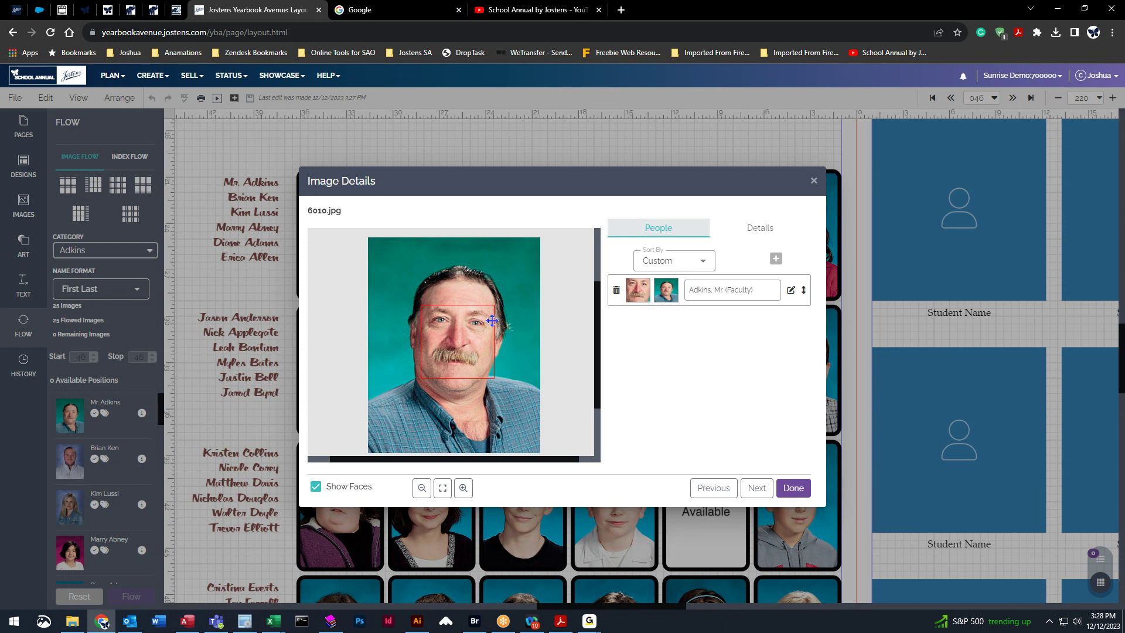
{"action": "left_click", "coordinate": [740, 229]}
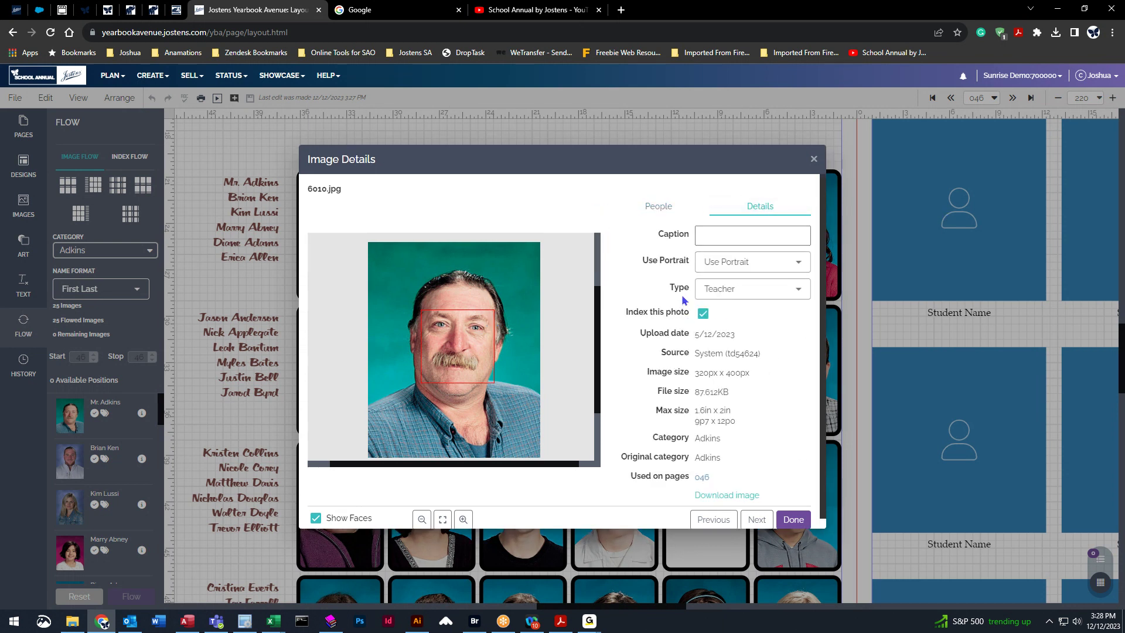
{"action": "left_click", "coordinate": [719, 293]}
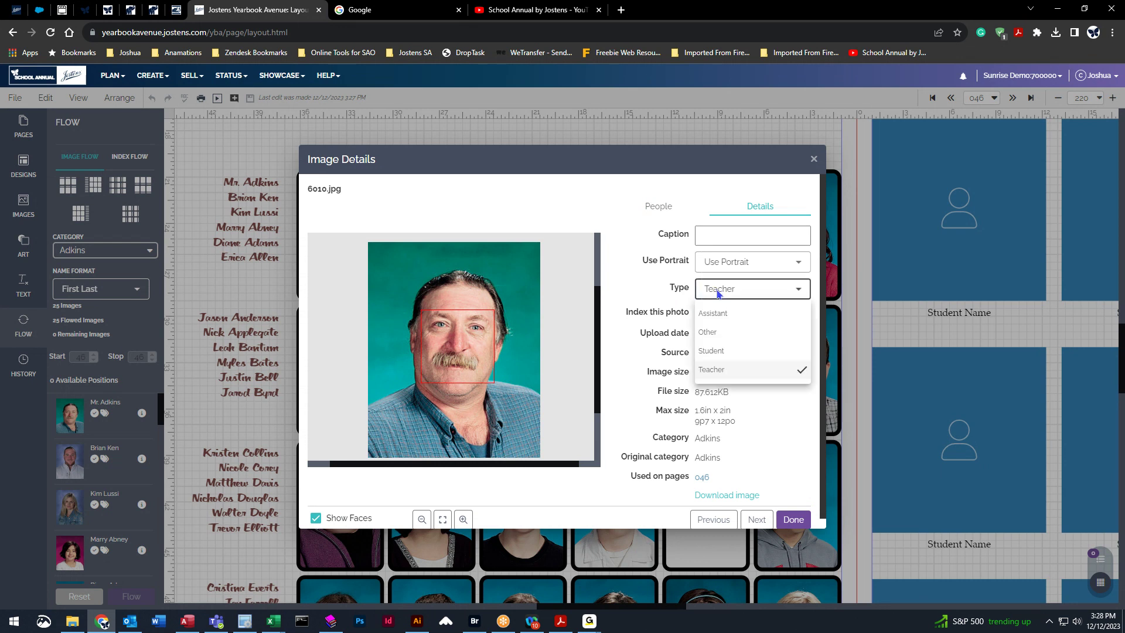
{"action": "left_click", "coordinate": [721, 351]}
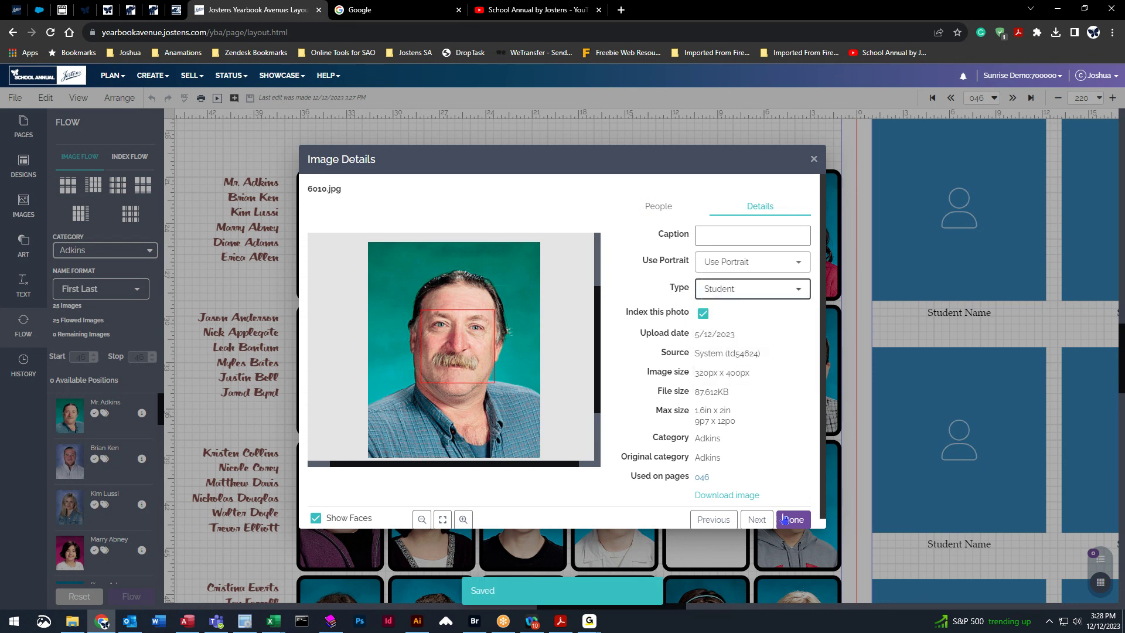
{"action": "left_click", "coordinate": [793, 519]}
{"action": "left_click", "coordinate": [73, 599]}
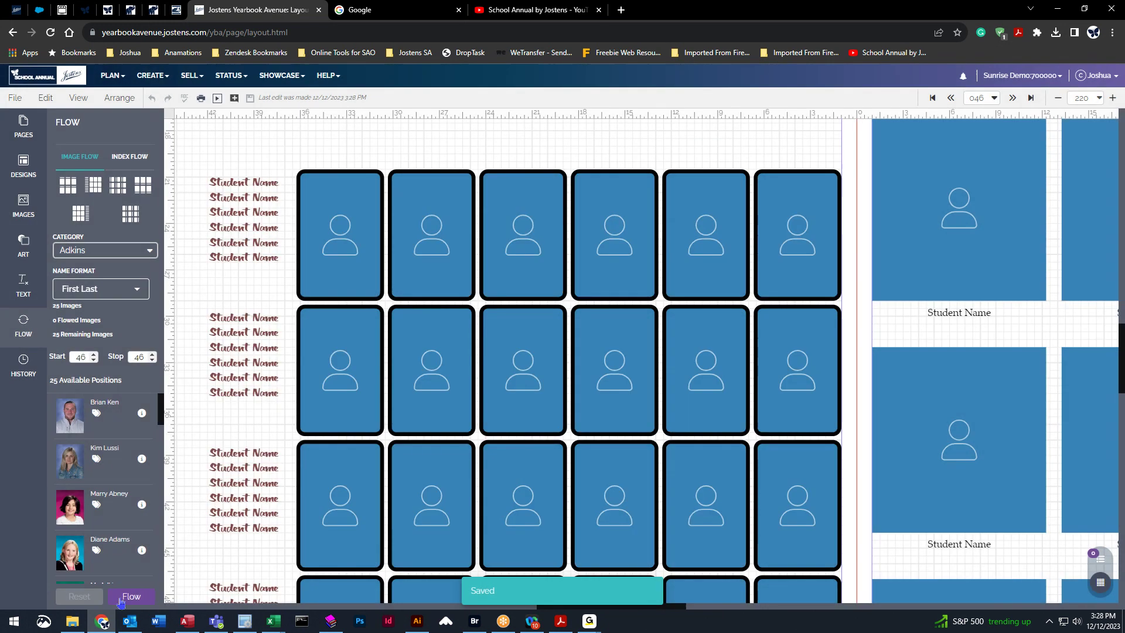
{"action": "left_click", "coordinate": [126, 598]}
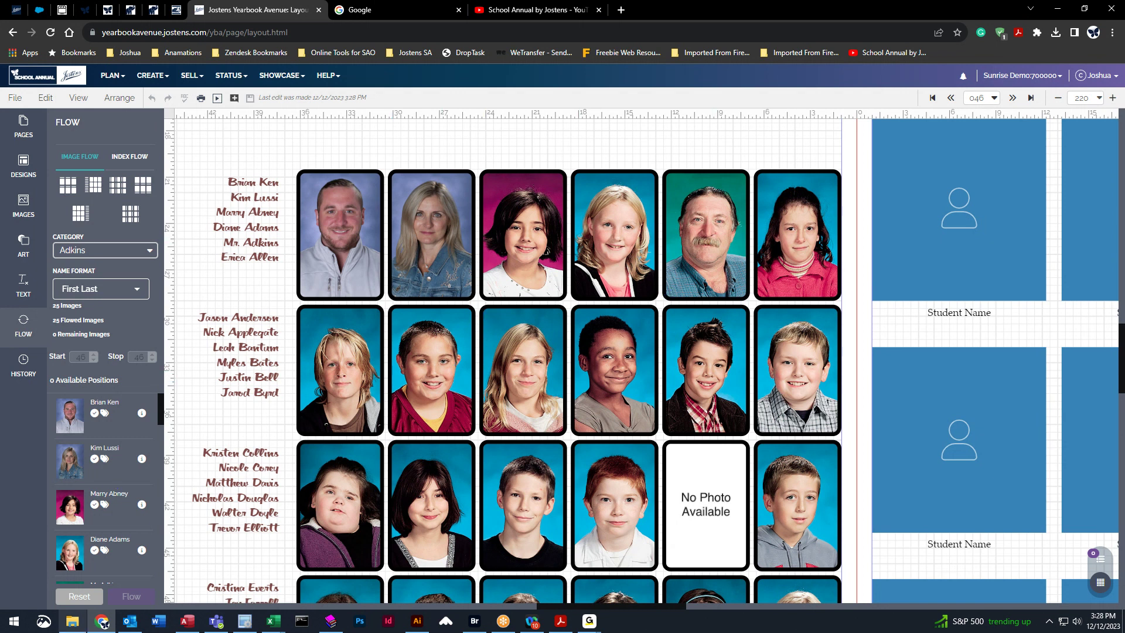
Set Mr. Adkins's portrait type back to Teacher, then reset and reflow page 46's grid.
{"action": "scroll", "coordinate": [123, 492], "scroll_direction": "down", "scroll_amount": 1}
{"action": "scroll", "coordinate": [122, 495], "scroll_direction": "down", "scroll_amount": 2}
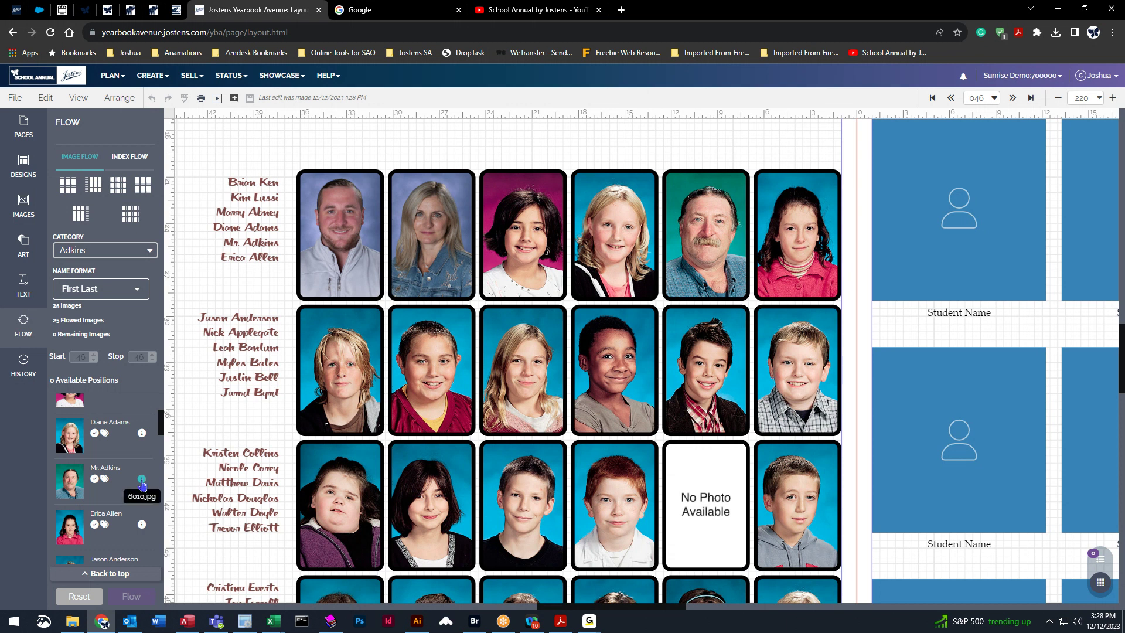
{"action": "left_click", "coordinate": [142, 479]}
{"action": "scroll", "coordinate": [146, 426], "scroll_direction": "down", "scroll_amount": 1}
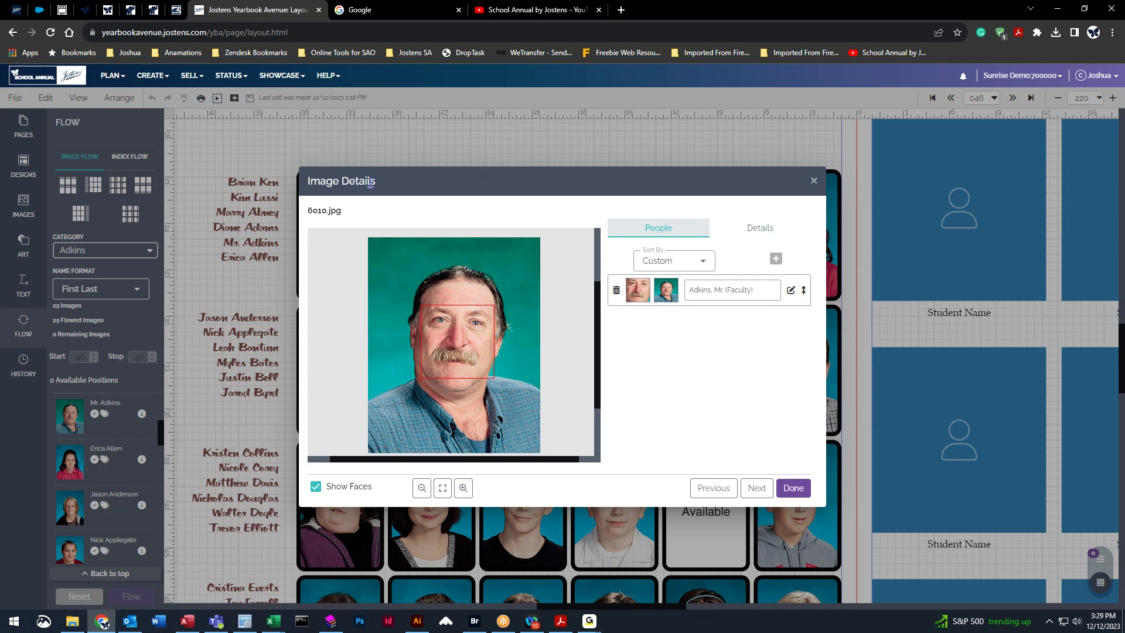
{"action": "left_click", "coordinate": [748, 226]}
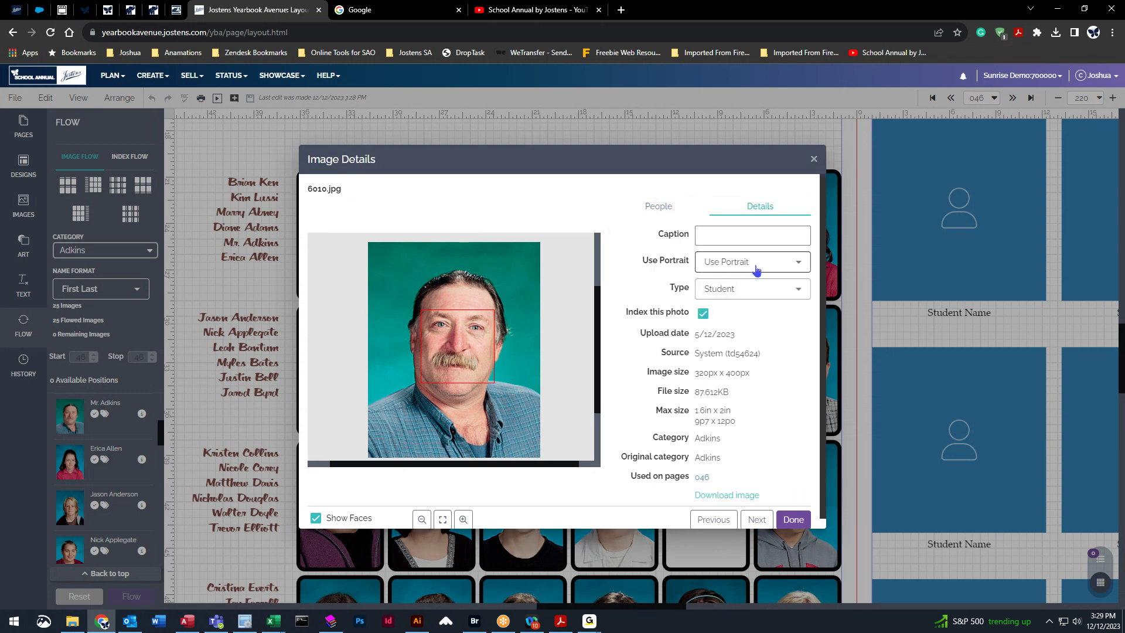
{"action": "left_click", "coordinate": [739, 291]}
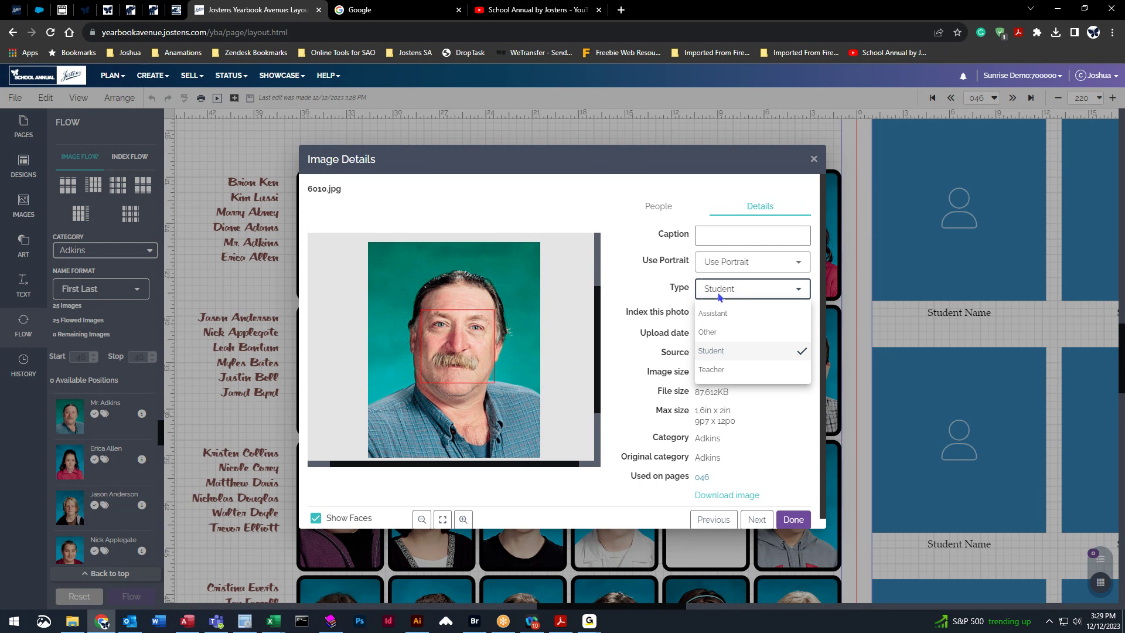
{"action": "left_click", "coordinate": [716, 369]}
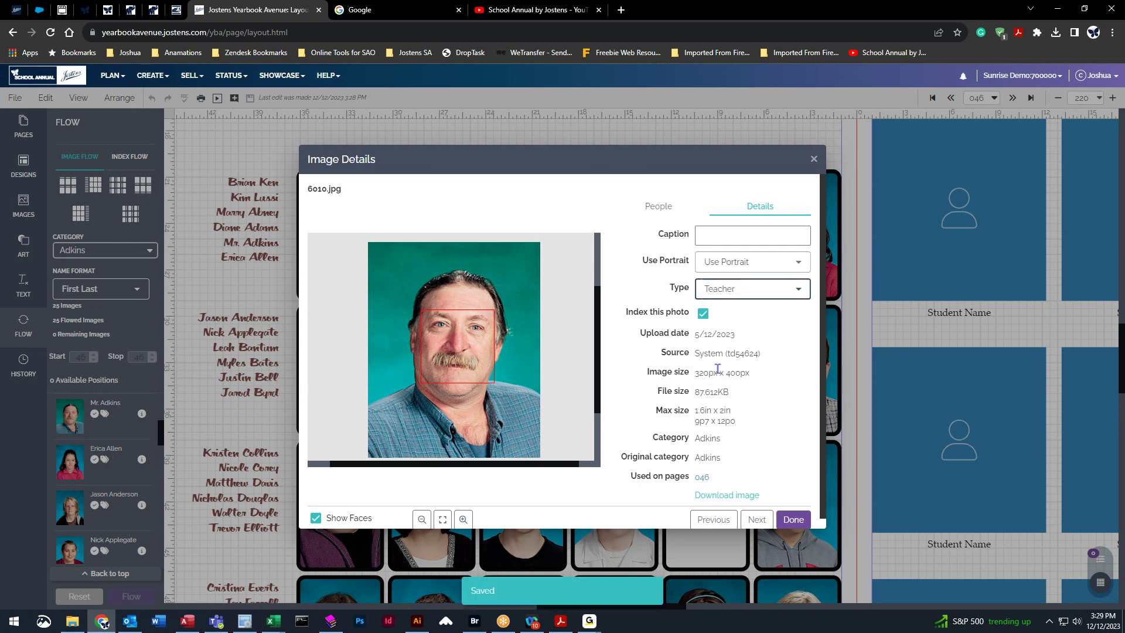
{"action": "left_click", "coordinate": [800, 521]}
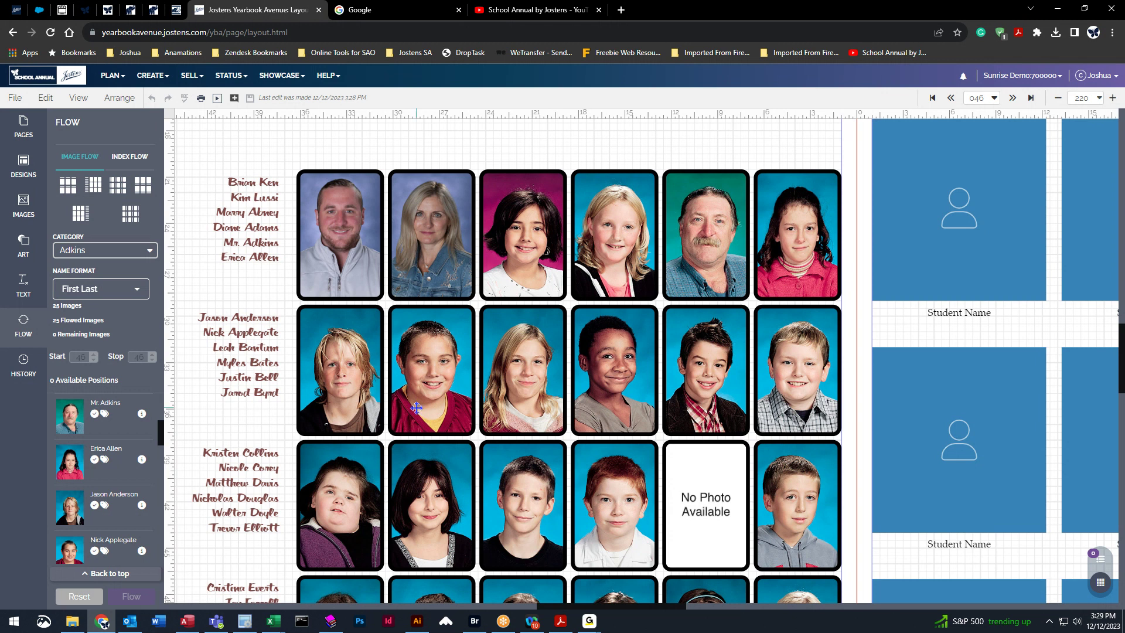
{"action": "left_click", "coordinate": [73, 598]}
{"action": "left_click", "coordinate": [128, 599]}
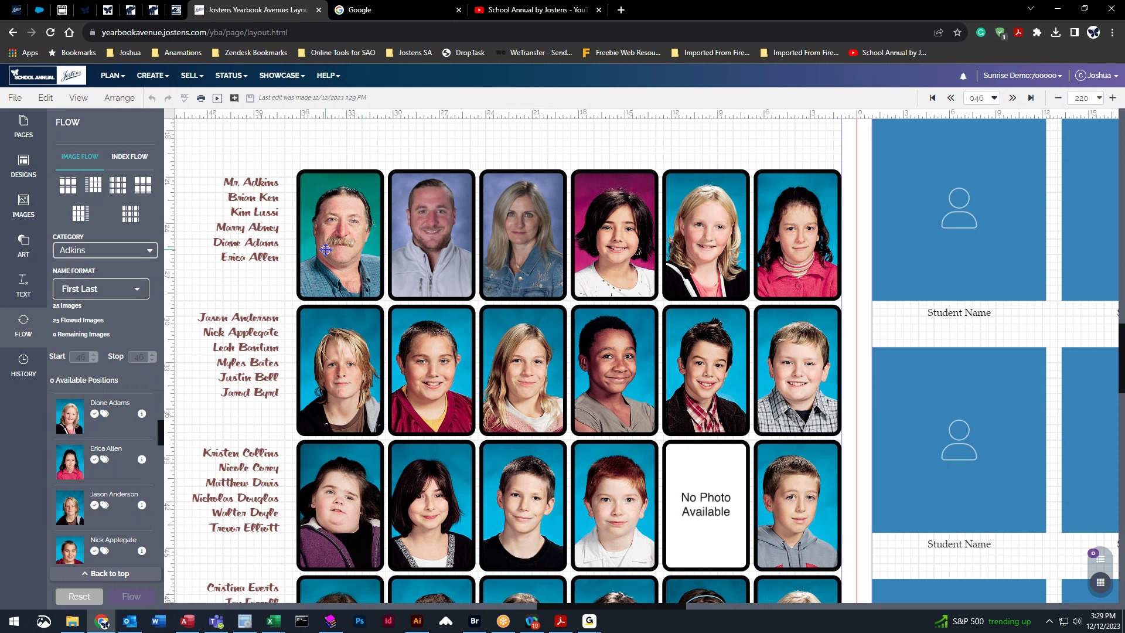
Zoom to Fit (87%) to show the whole spread and select page 46's portrait flow.
{"action": "scroll", "coordinate": [261, 422], "scroll_direction": "down", "scroll_amount": 2}
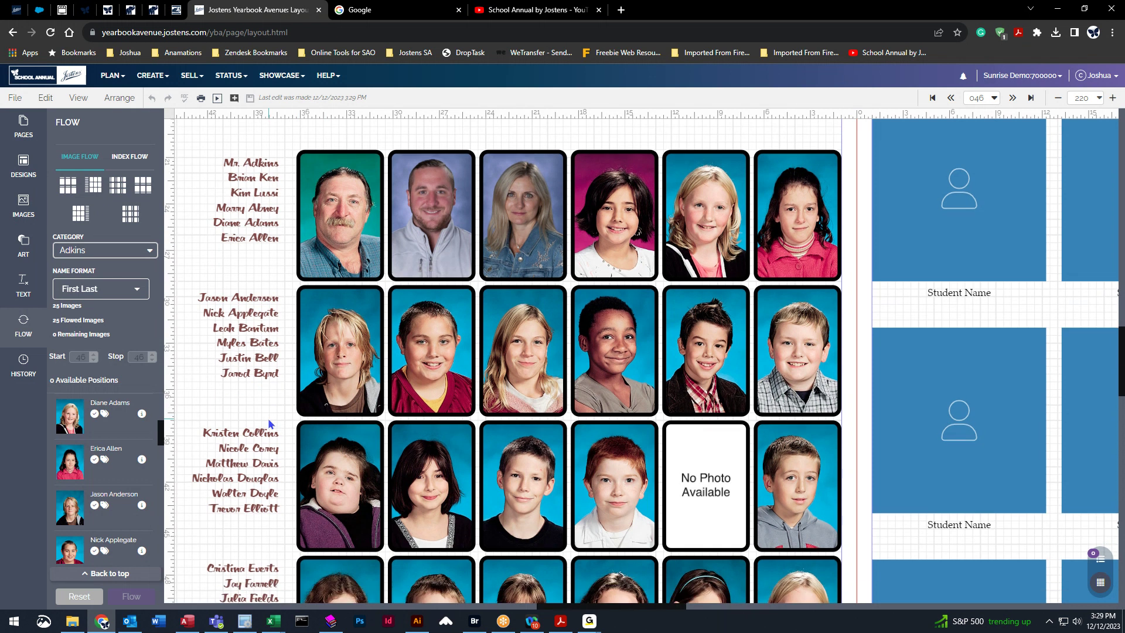
{"action": "scroll", "coordinate": [257, 426], "scroll_direction": "down", "scroll_amount": 2}
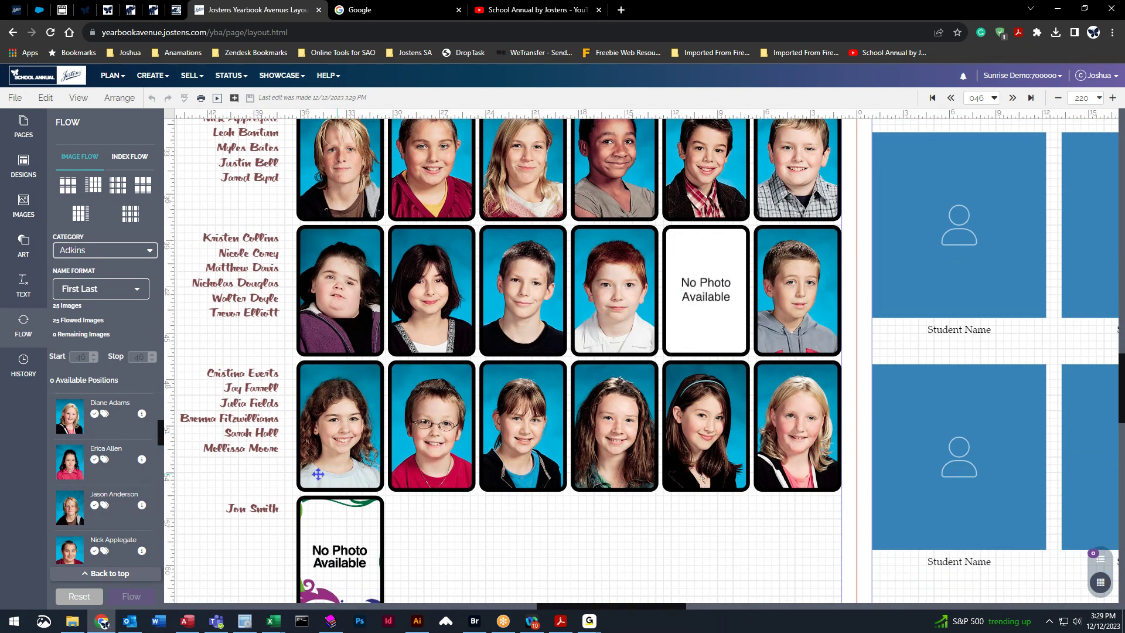
{"action": "left_click", "coordinate": [1099, 98]}
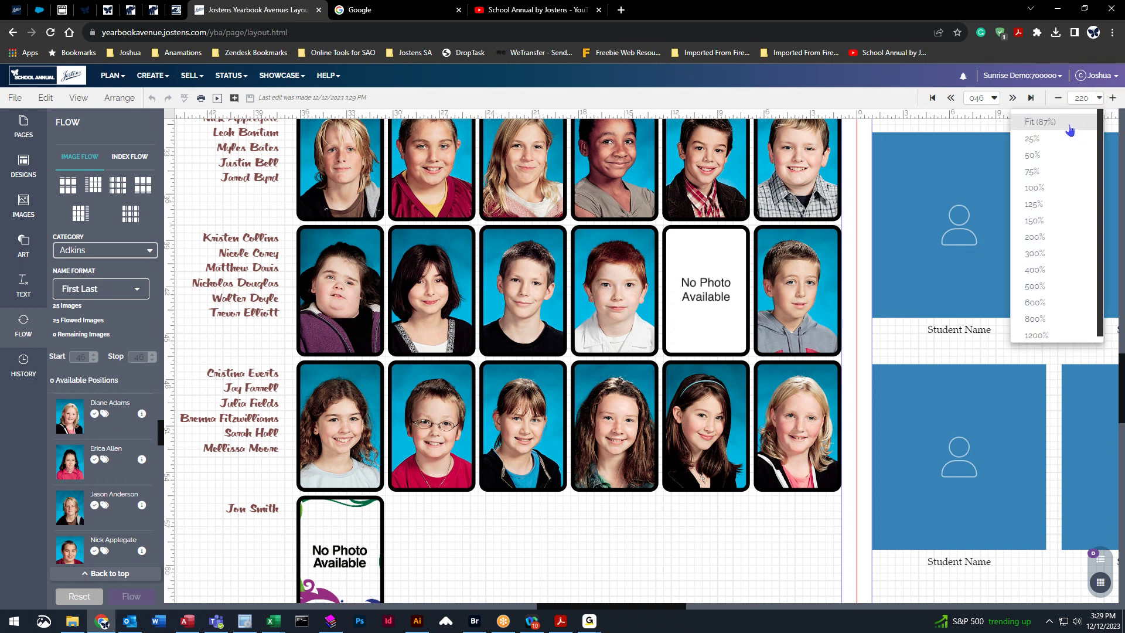
{"action": "left_click", "coordinate": [1070, 124]}
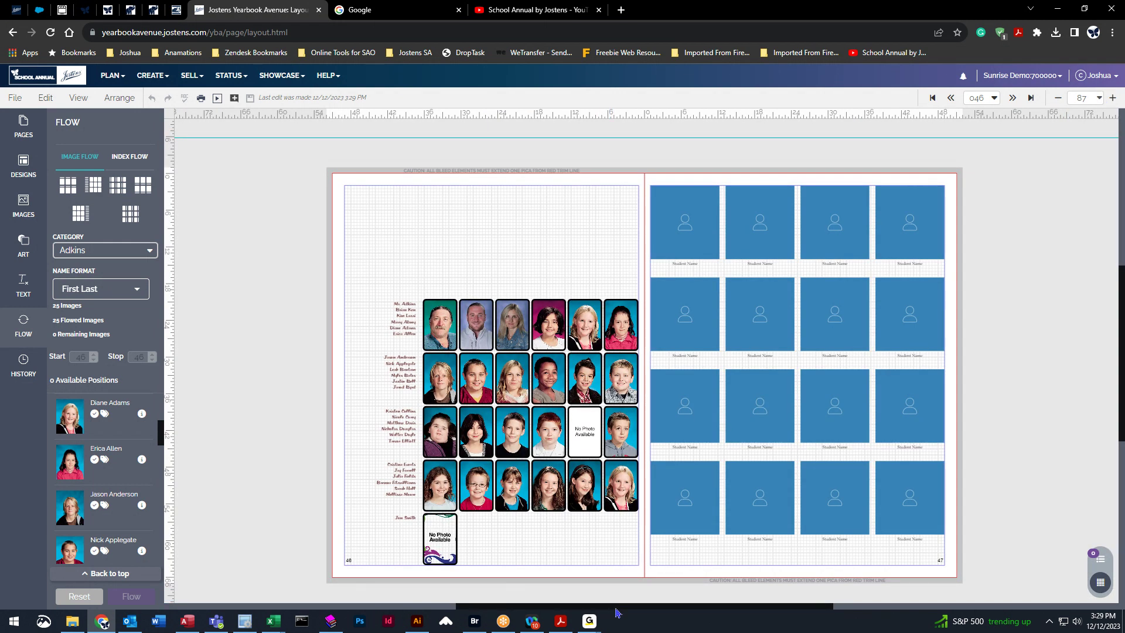
{"action": "left_click_drag", "start_coordinate": [616, 607], "coordinate": [676, 608]}
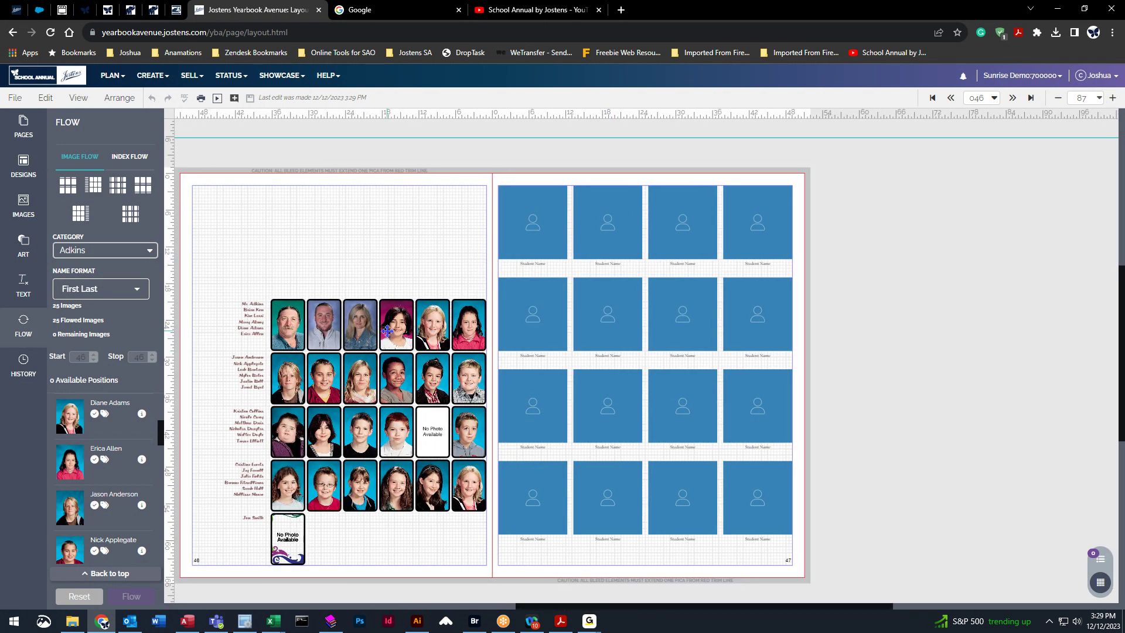
{"action": "left_click", "coordinate": [323, 324]}
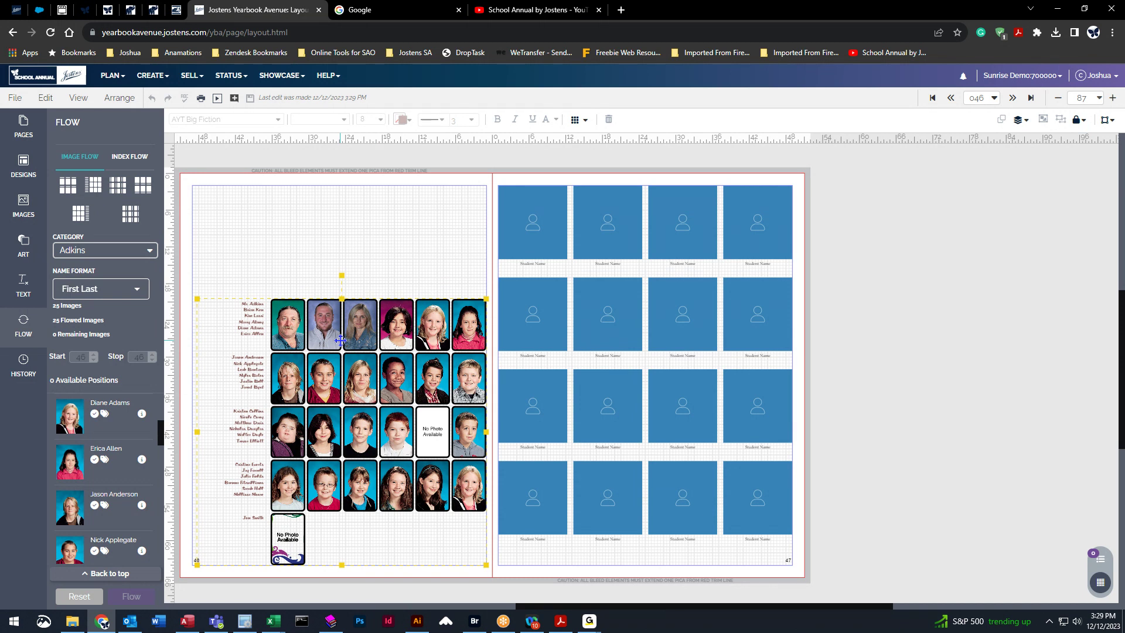
Give page 47's grid 7p3 × 9p0 frames in 5 rows and 5 columns via Flow Options.
{"action": "left_click", "coordinate": [684, 242]}
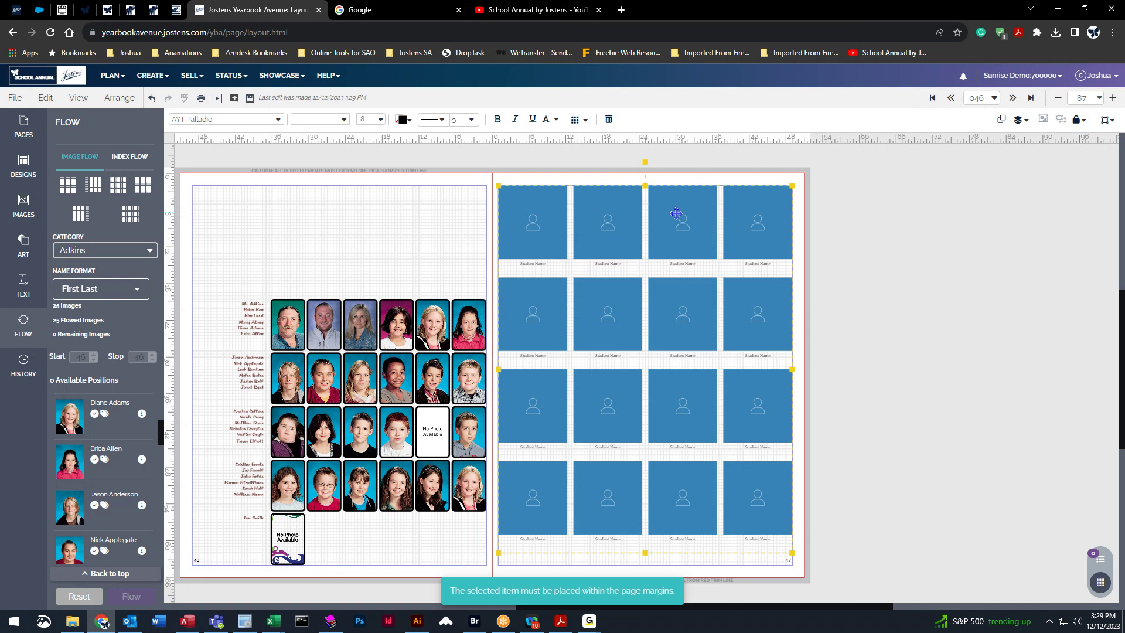
{"action": "left_click", "coordinate": [577, 119]}
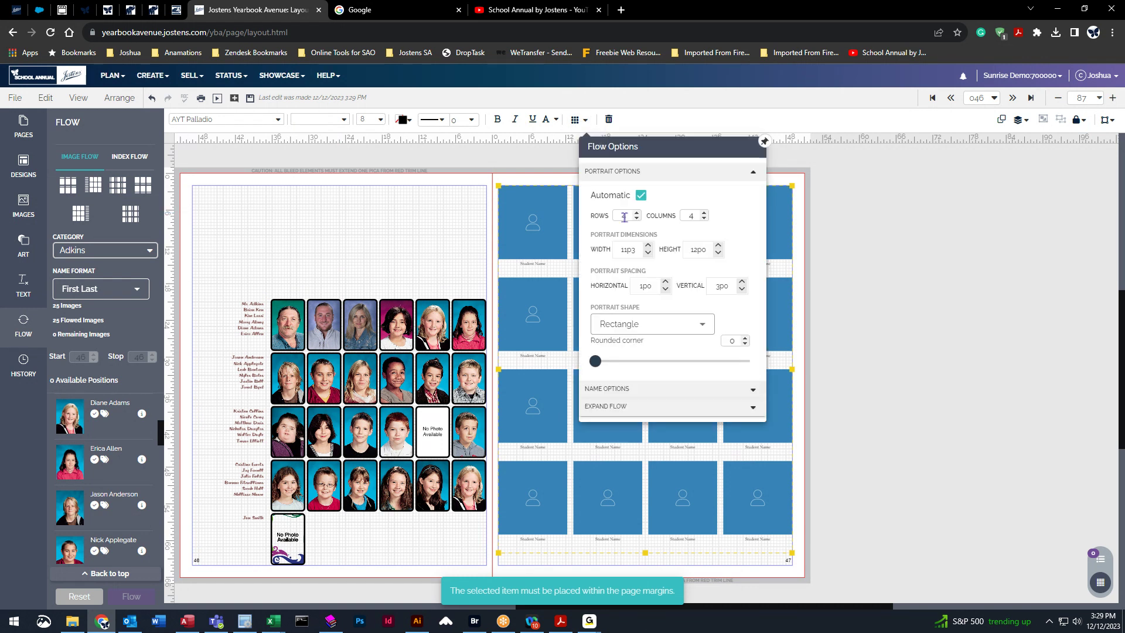
{"action": "left_click", "coordinate": [647, 255]}
{"action": "left_click", "coordinate": [647, 254]}
{"action": "left_click", "coordinate": [648, 255]}
{"action": "left_click", "coordinate": [648, 254]}
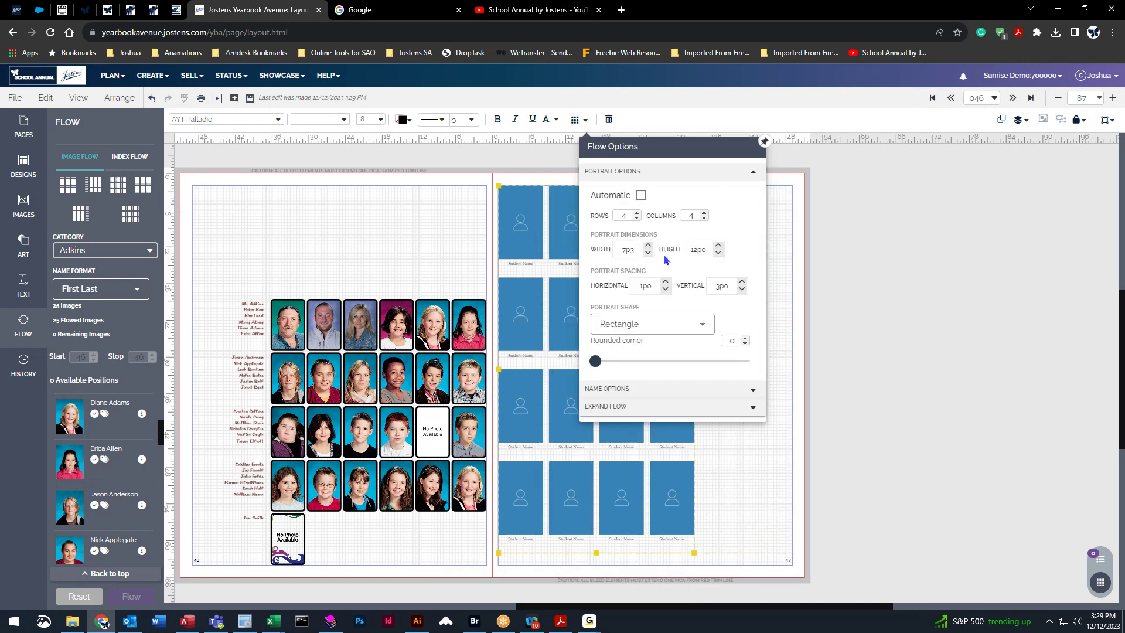
{"action": "left_click", "coordinate": [720, 254]}
{"action": "left_click", "coordinate": [719, 253]}
{"action": "left_click", "coordinate": [719, 253]}
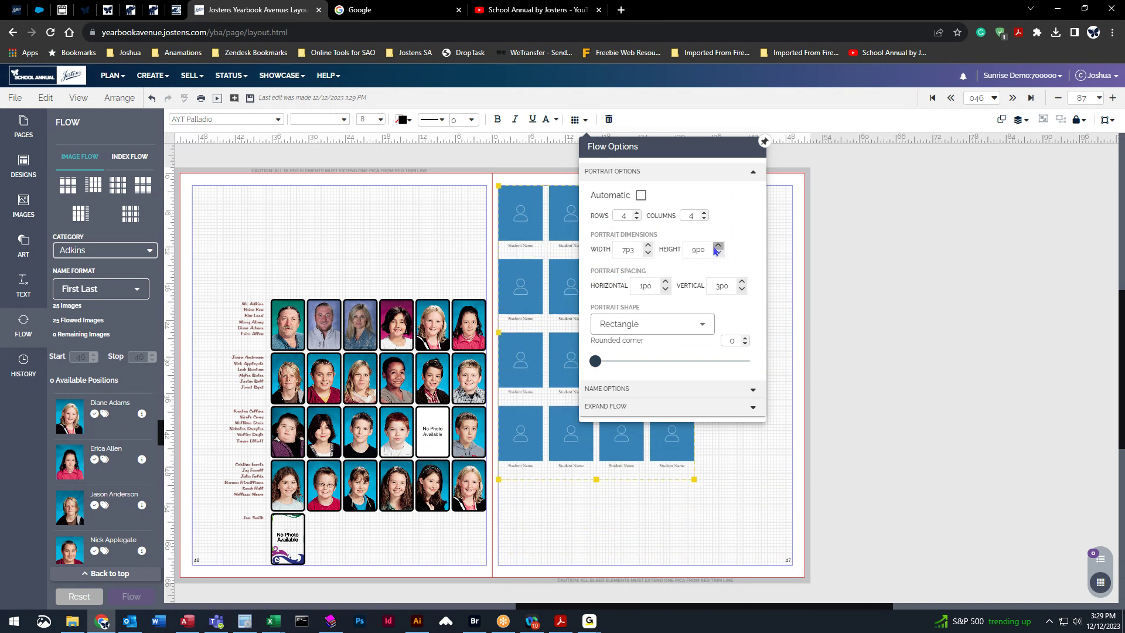
{"action": "left_click", "coordinate": [637, 213]}
{"action": "left_click", "coordinate": [705, 213]}
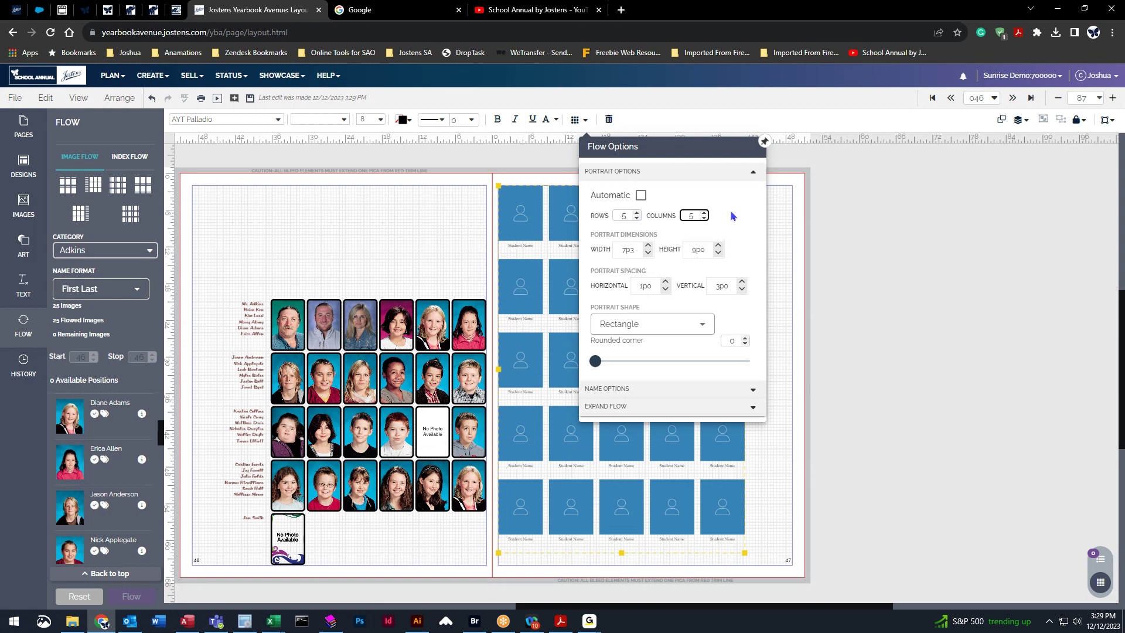
{"action": "left_click", "coordinate": [671, 426]}
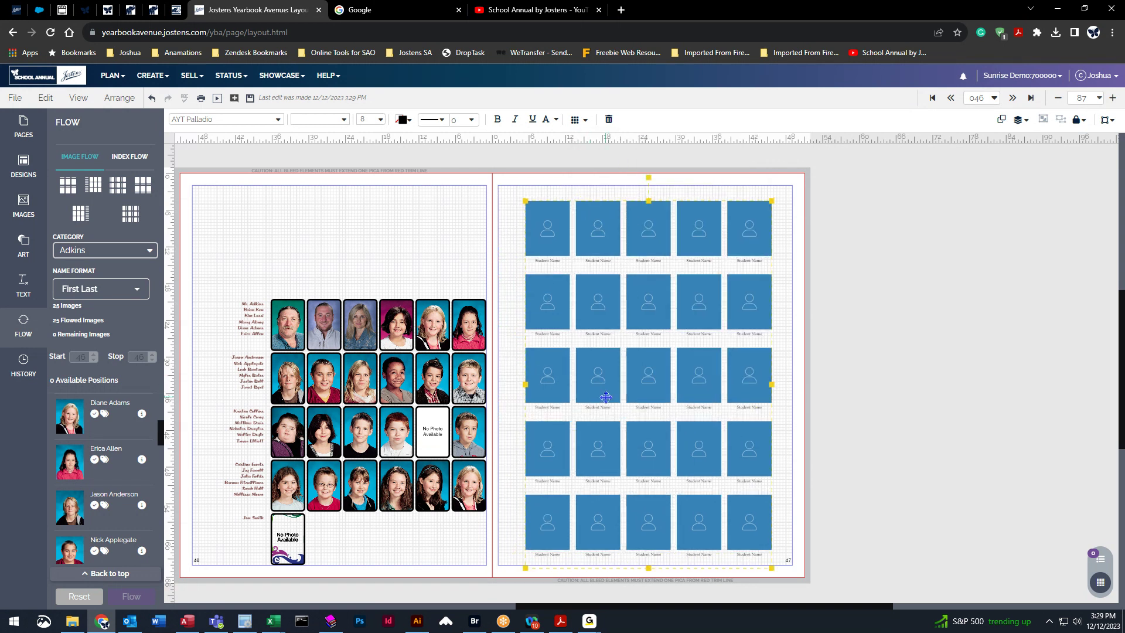
Nudge the grid back inside the page margins and save the layout.
{"action": "left_click_drag", "start_coordinate": [606, 397], "coordinate": [604, 397]}
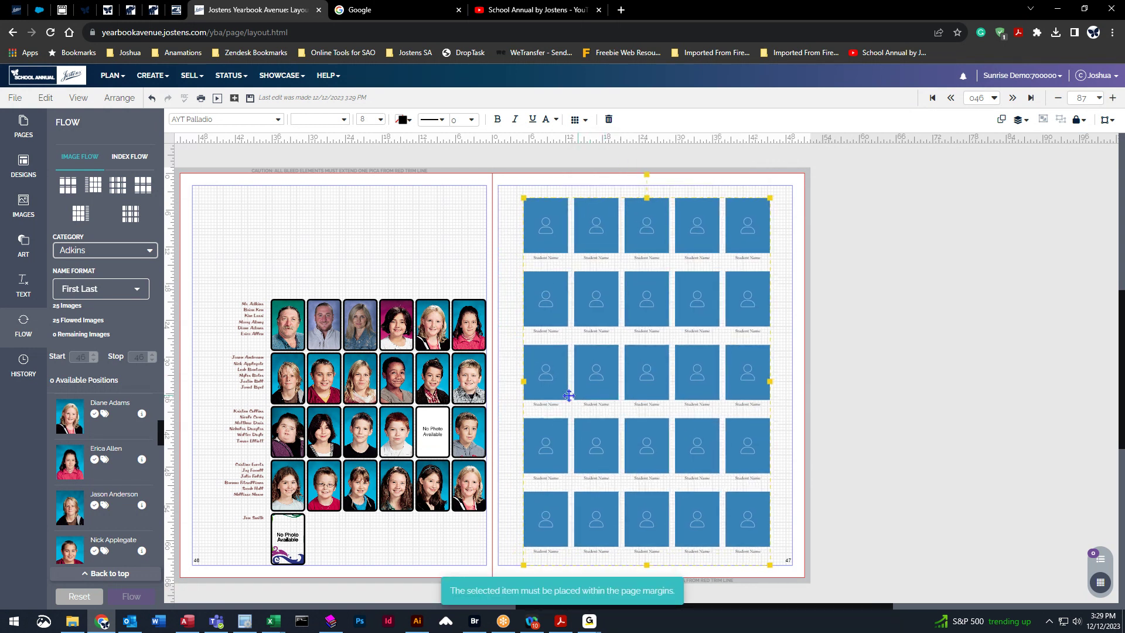
{"action": "left_click", "coordinate": [251, 98]}
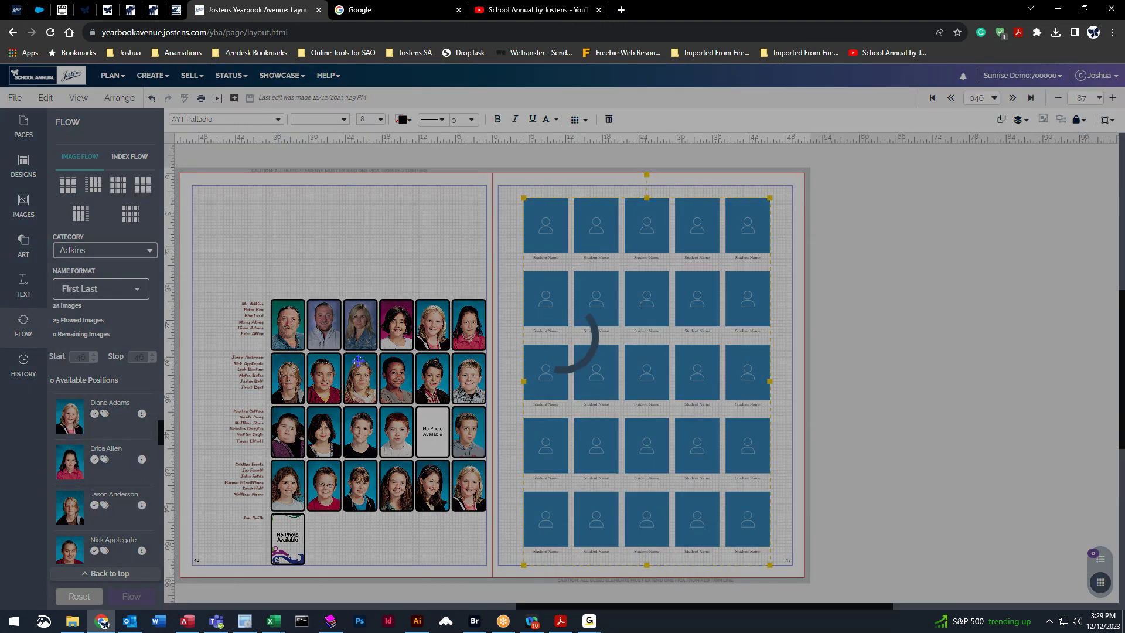
{"action": "left_click_drag", "start_coordinate": [702, 609], "coordinate": [665, 610]}
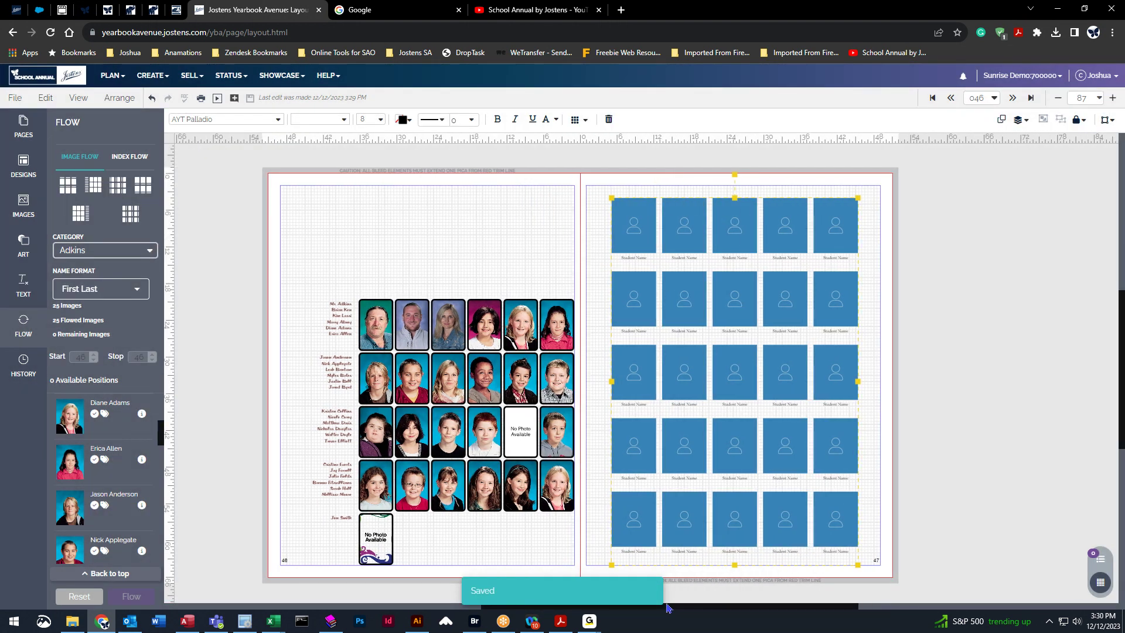
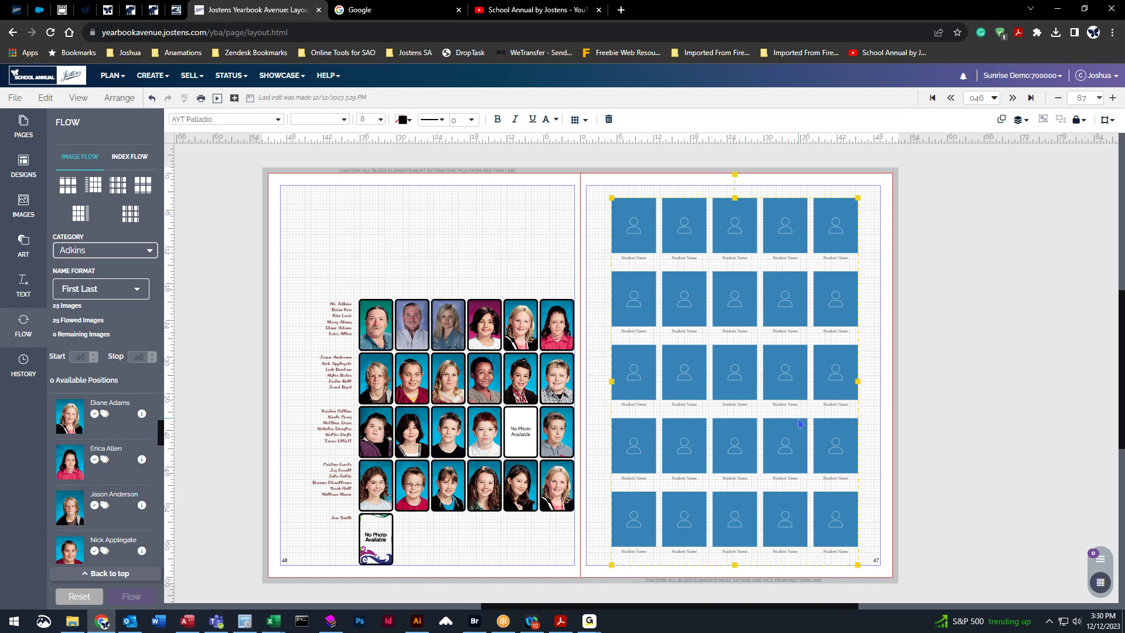
Delete the selected grid, reset the portrait flow, and delete both pages' placeholder grids.
{"action": "key", "text": "Delete"}
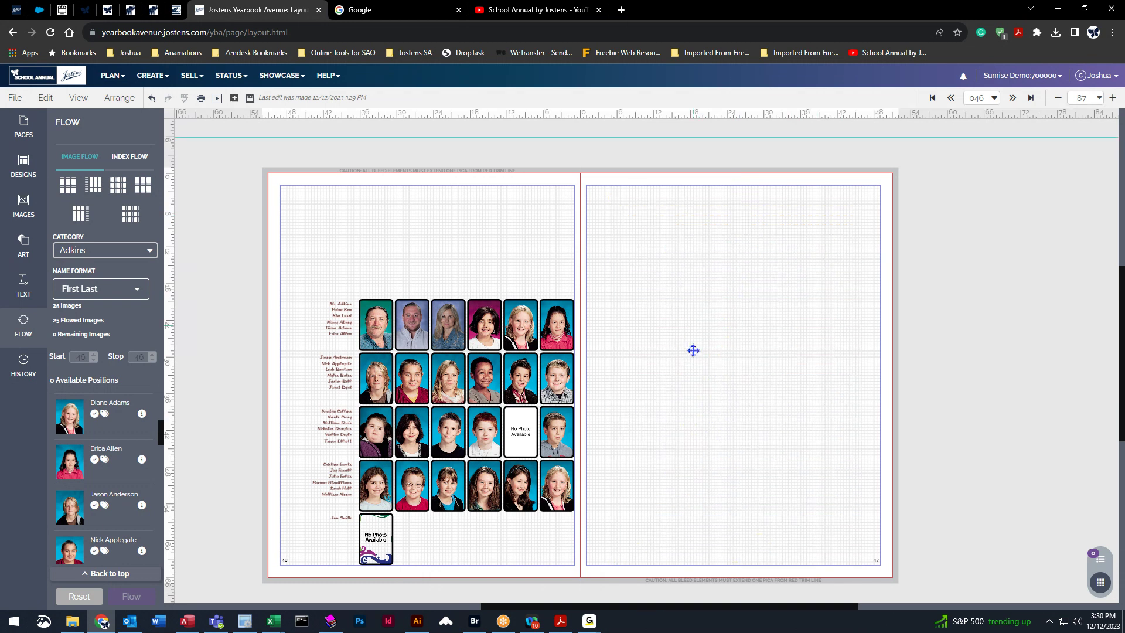
{"action": "left_click", "coordinate": [82, 603]}
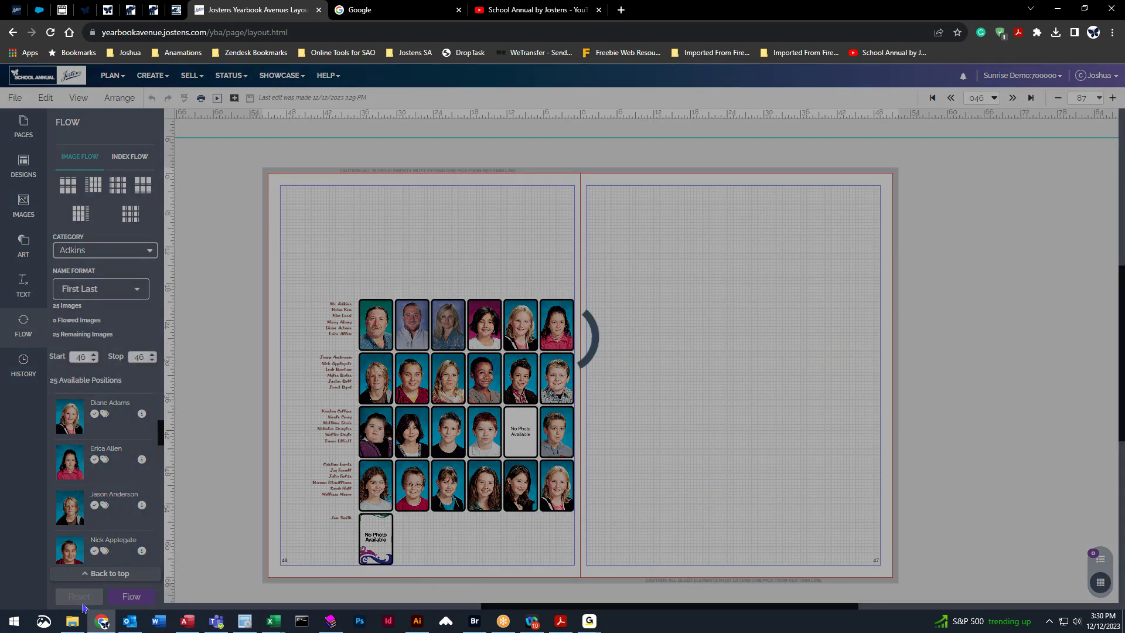
{"action": "left_click", "coordinate": [408, 328]}
{"action": "key", "text": "Delete"}
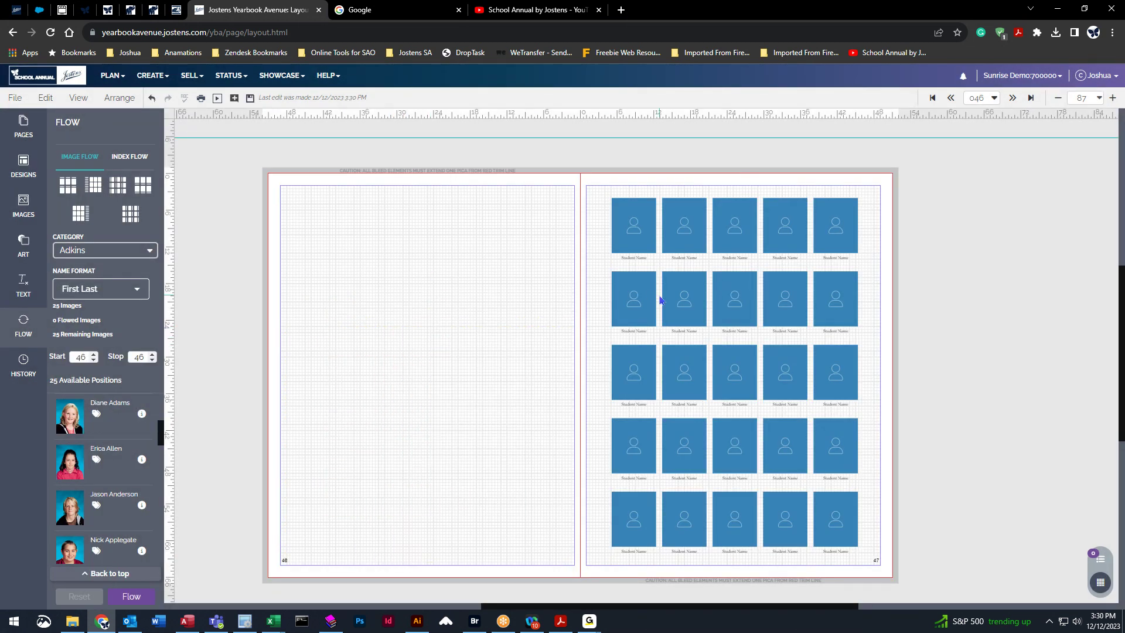
{"action": "left_click", "coordinate": [728, 304]}
{"action": "key", "text": "Delete"}
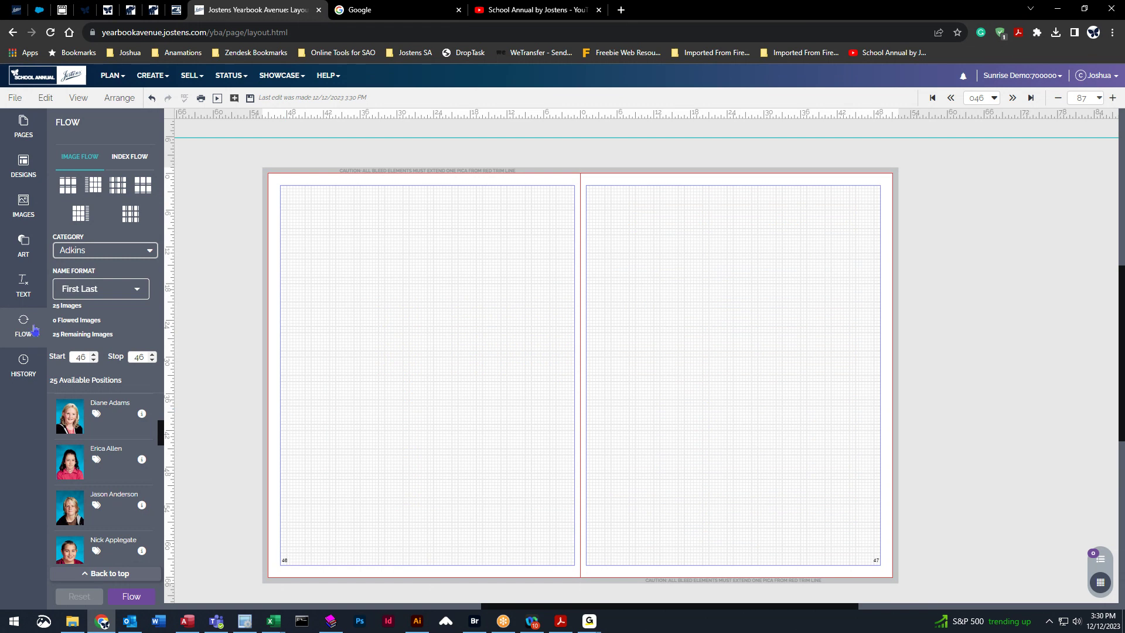
Show all Portrait page designs in the designs library.
{"action": "left_click", "coordinate": [21, 167]}
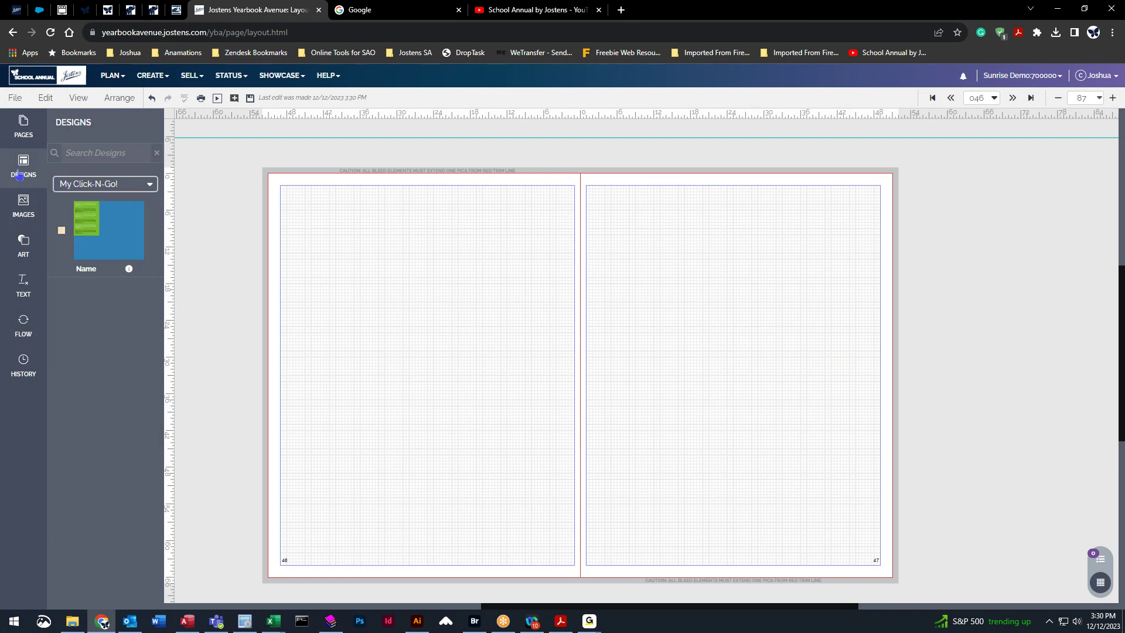
{"action": "left_click", "coordinate": [28, 326]}
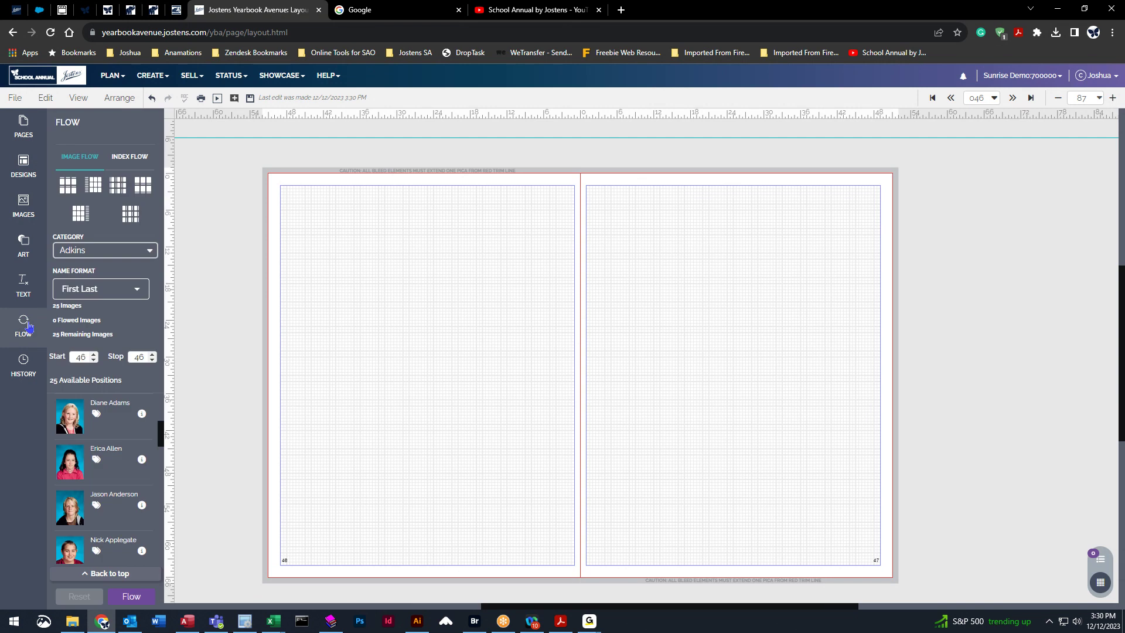
{"action": "left_click", "coordinate": [24, 167]}
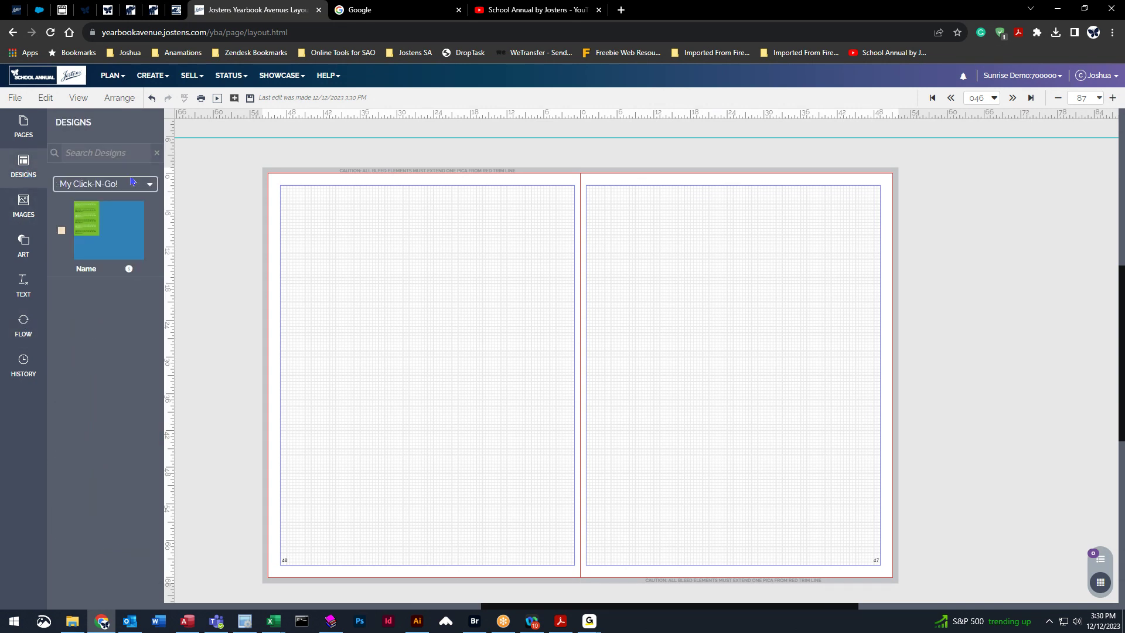
{"action": "left_click", "coordinate": [150, 185]}
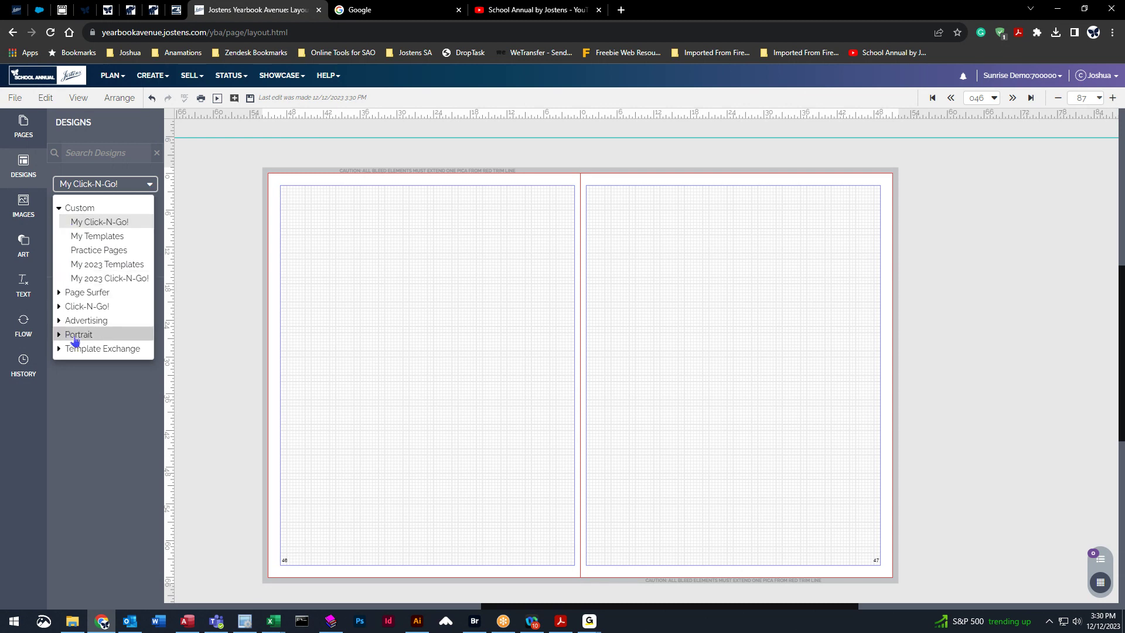
{"action": "left_click", "coordinate": [63, 338]}
{"action": "scroll", "coordinate": [118, 294], "scroll_direction": "down", "scroll_amount": 2}
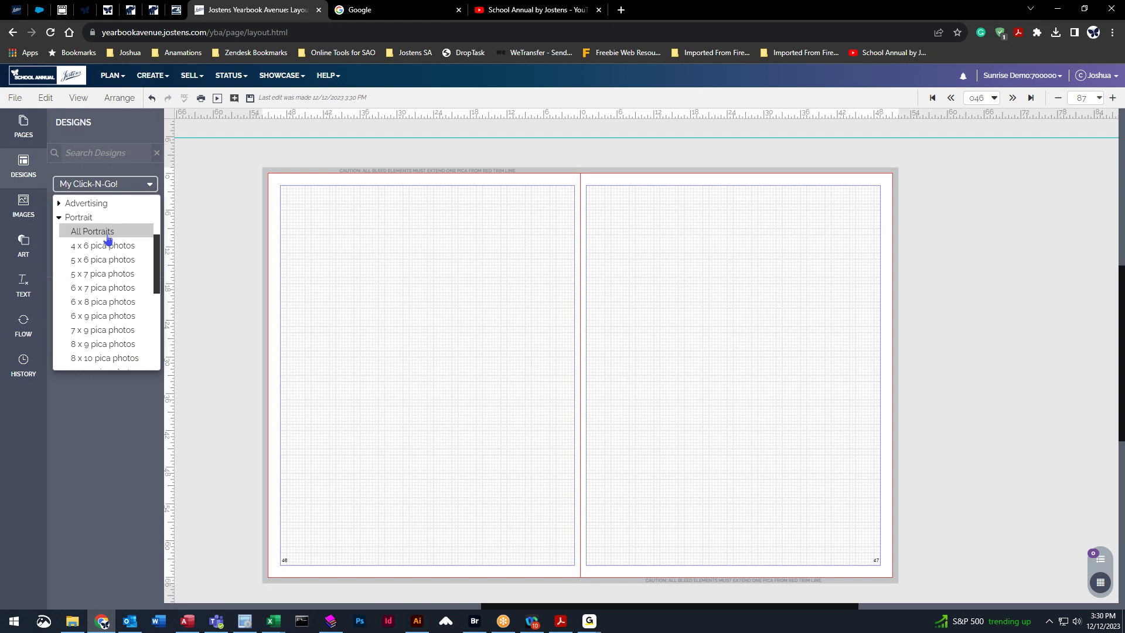
{"action": "left_click", "coordinate": [86, 232]}
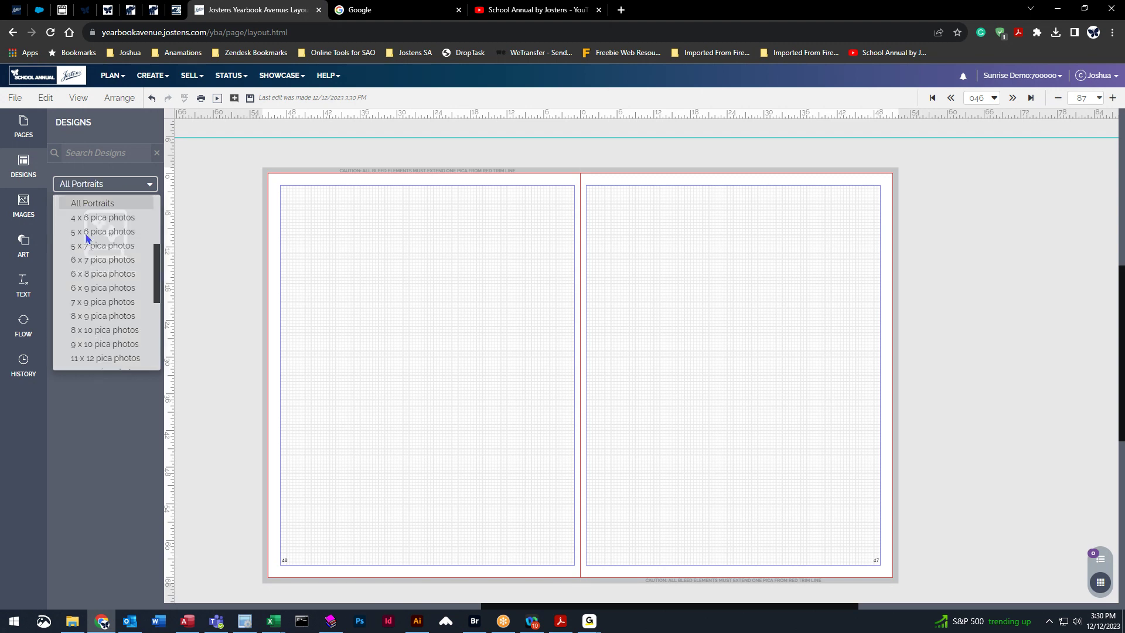
Narrow the portrait designs to 11-20 photos and drag design 7024 onto page 46.
{"action": "scroll", "coordinate": [111, 304], "scroll_direction": "down", "scroll_amount": 4}
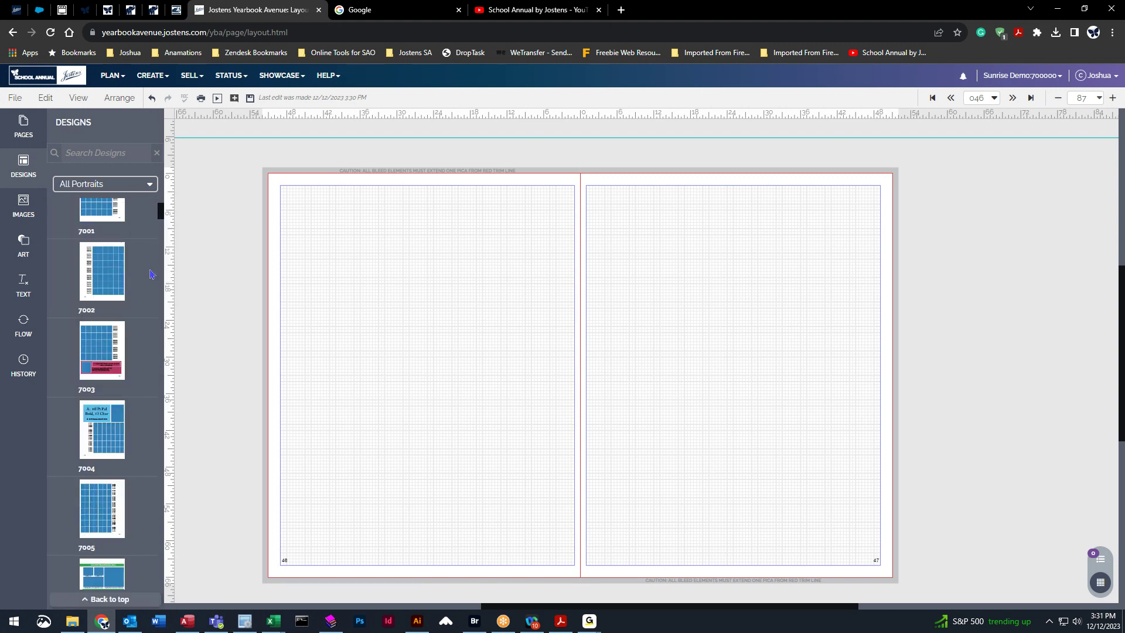
{"action": "scroll", "coordinate": [120, 337], "scroll_direction": "down", "scroll_amount": 8}
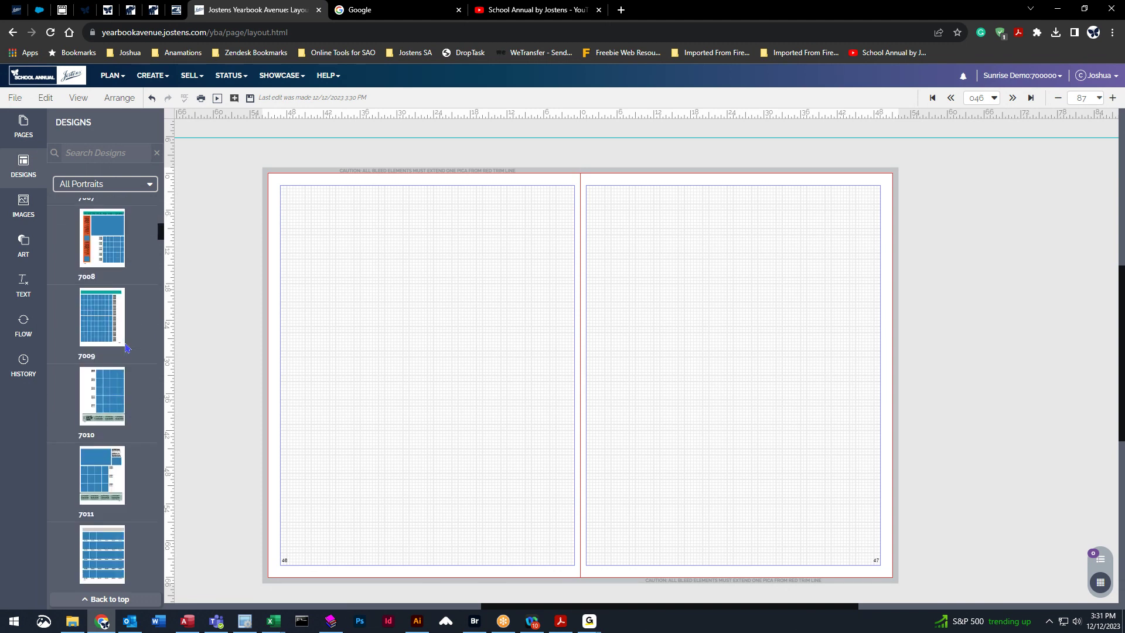
{"action": "scroll", "coordinate": [126, 349], "scroll_direction": "down", "scroll_amount": 15}
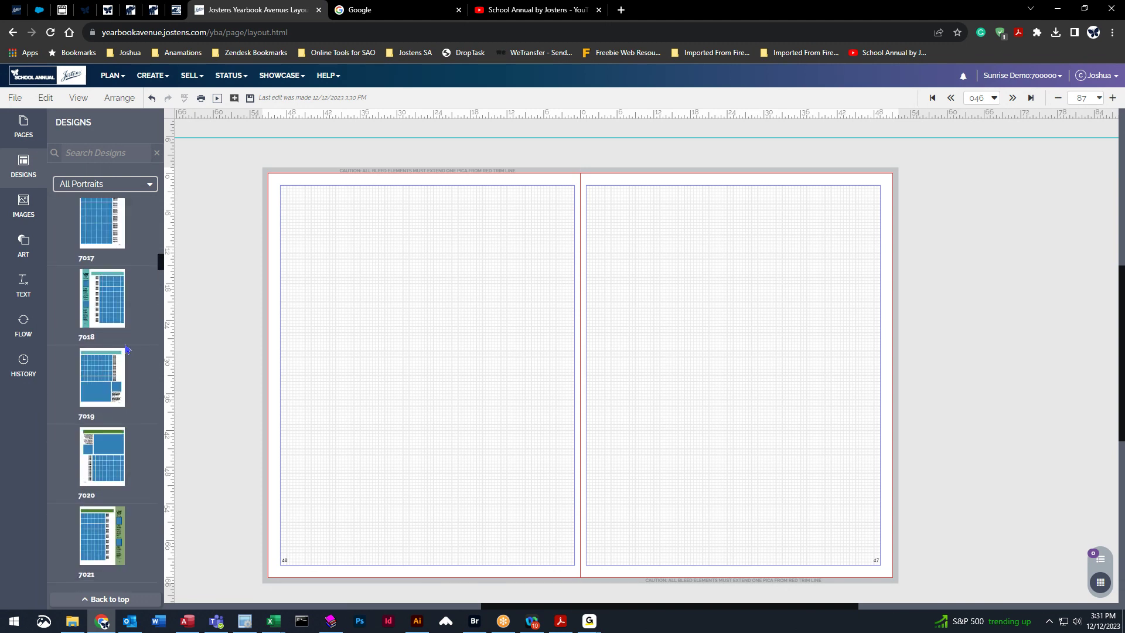
{"action": "left_click_drag", "start_coordinate": [161, 273], "coordinate": [156, 186]}
{"action": "left_click", "coordinate": [124, 189]}
{"action": "scroll", "coordinate": [97, 302], "scroll_direction": "down", "scroll_amount": 4}
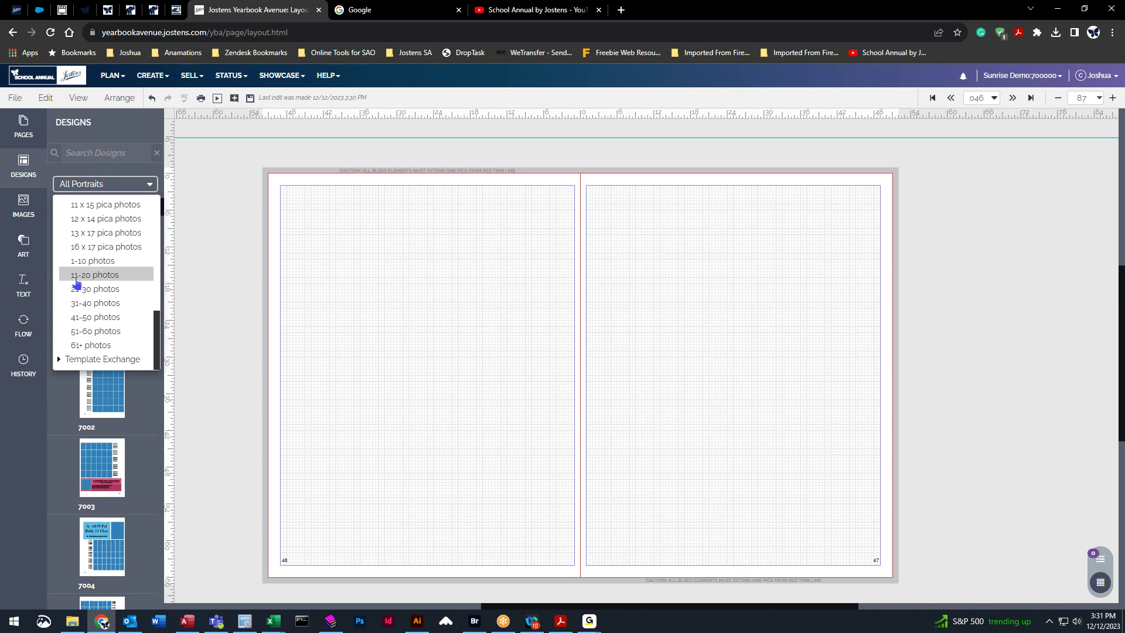
{"action": "left_click", "coordinate": [113, 278]}
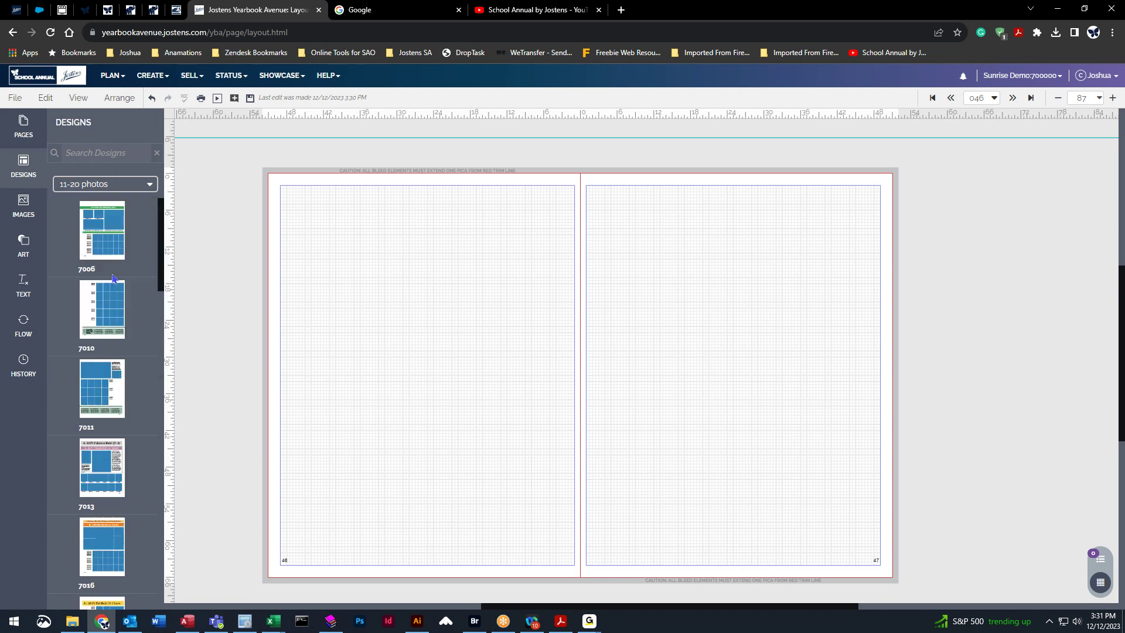
{"action": "left_click_drag", "start_coordinate": [163, 221], "coordinate": [159, 291]}
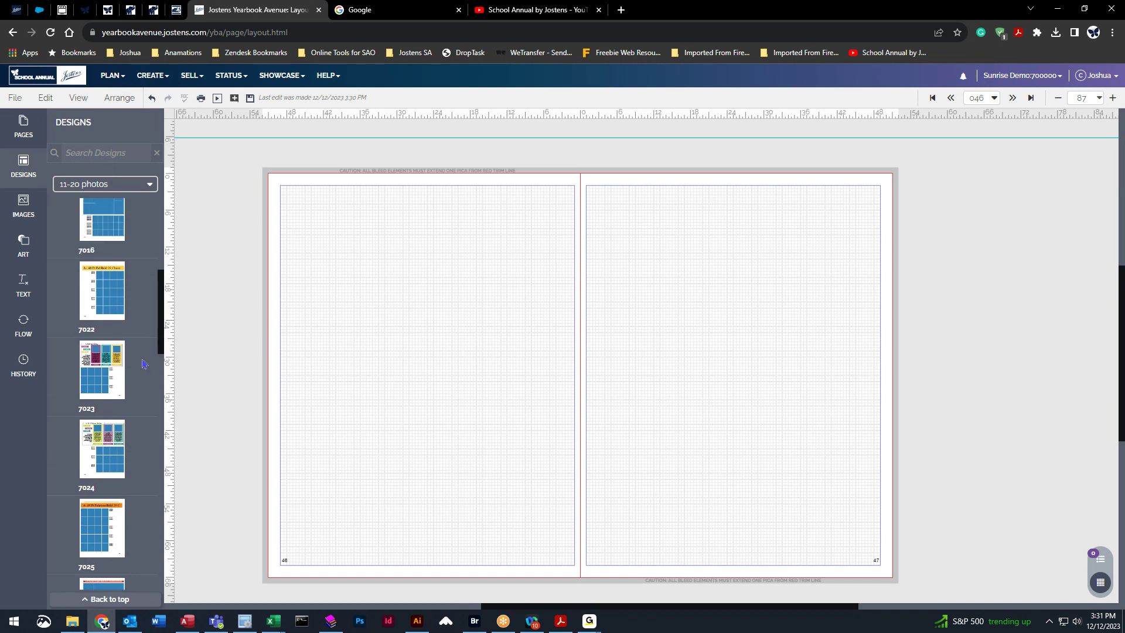
{"action": "left_click_drag", "start_coordinate": [89, 435], "coordinate": [442, 254]}
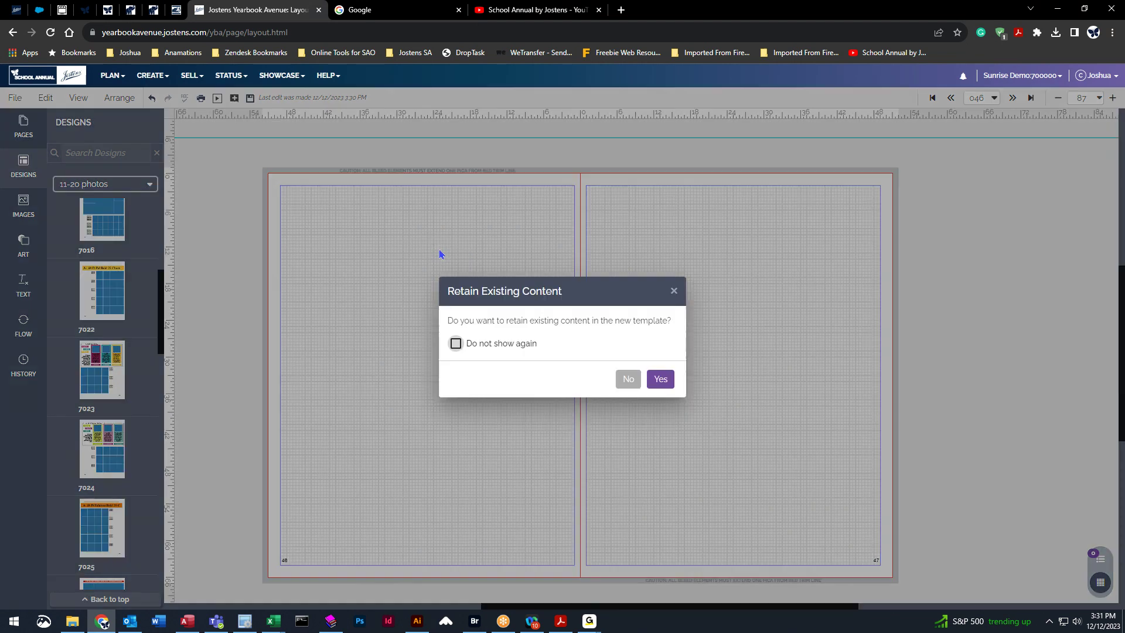
Apply design 7024 to page 46 and 7023 to page 47, keeping content, then save.
{"action": "left_click", "coordinate": [662, 378]}
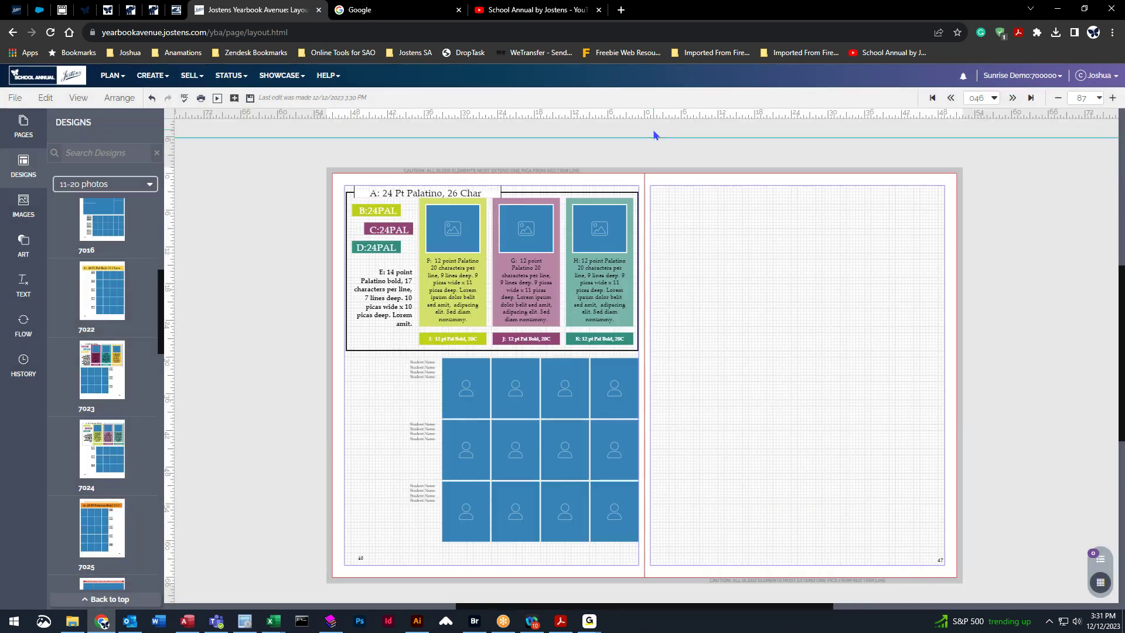
{"action": "left_click_drag", "start_coordinate": [107, 371], "coordinate": [795, 285]}
{"action": "left_click", "coordinate": [657, 379]}
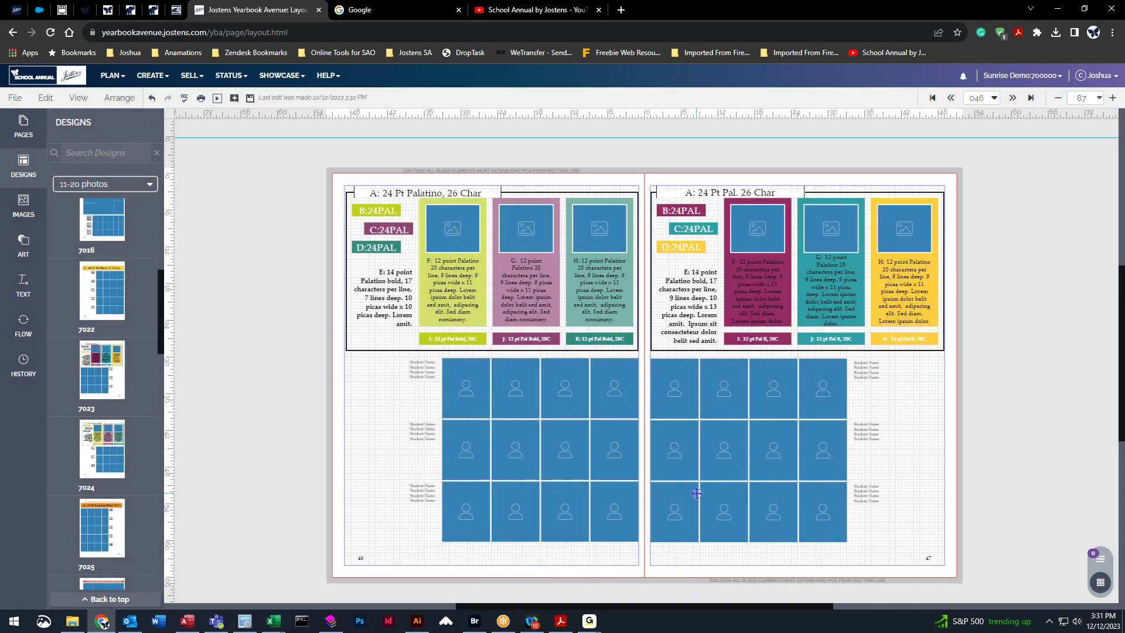
{"action": "left_click", "coordinate": [251, 98]}
Flow the Adkins portraits with Stop set to page 47, accepting the frame-shortage warning.
{"action": "left_click", "coordinate": [23, 334]}
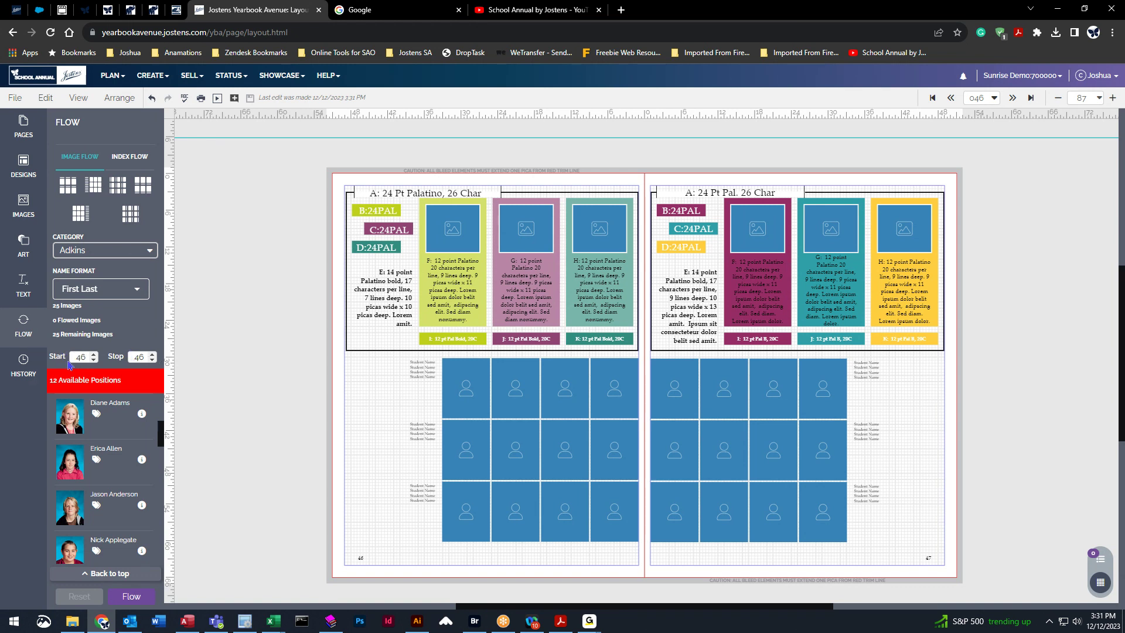
{"action": "left_click", "coordinate": [151, 355]}
{"action": "left_click", "coordinate": [145, 599]}
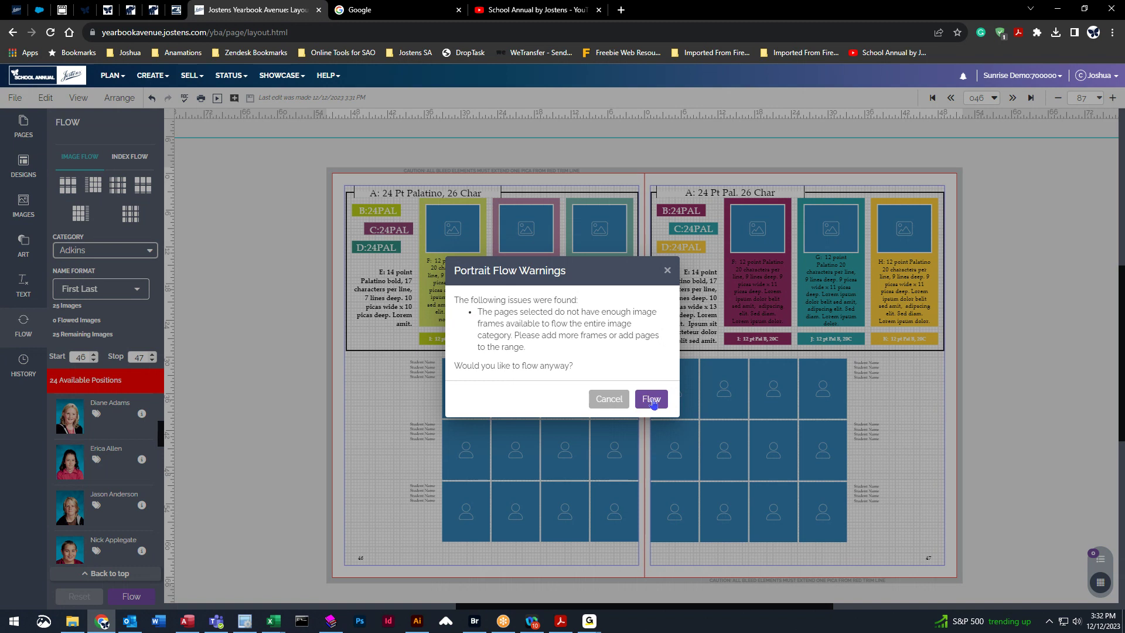
{"action": "left_click", "coordinate": [651, 399]}
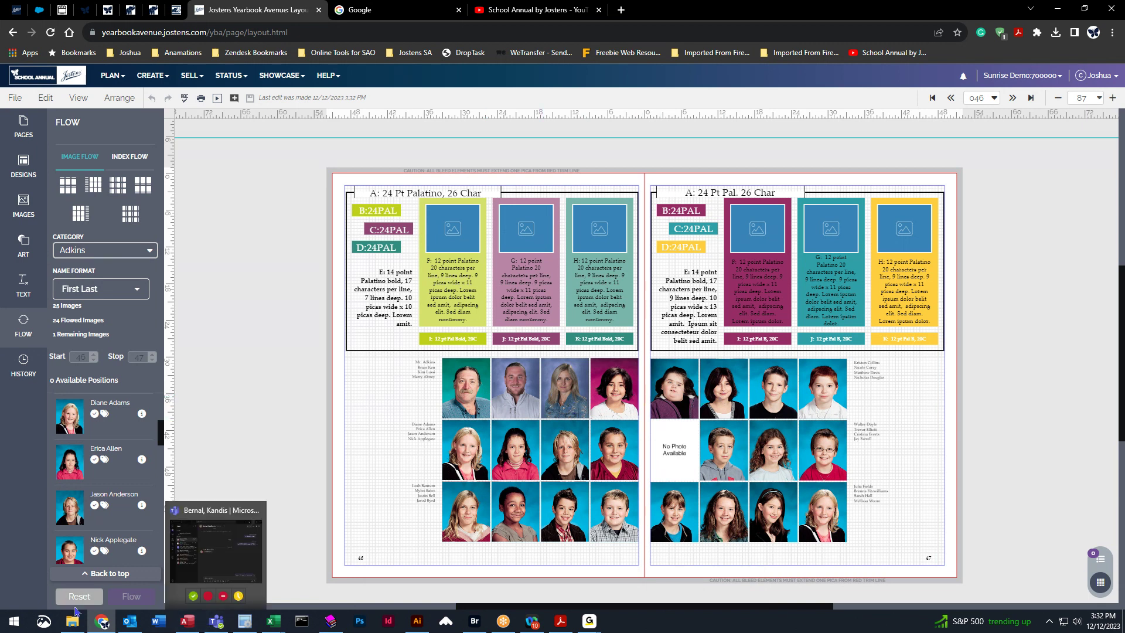
Reset the portrait flow, then step to spread 48–49 and back to 46–47.
{"action": "left_click", "coordinate": [82, 594]}
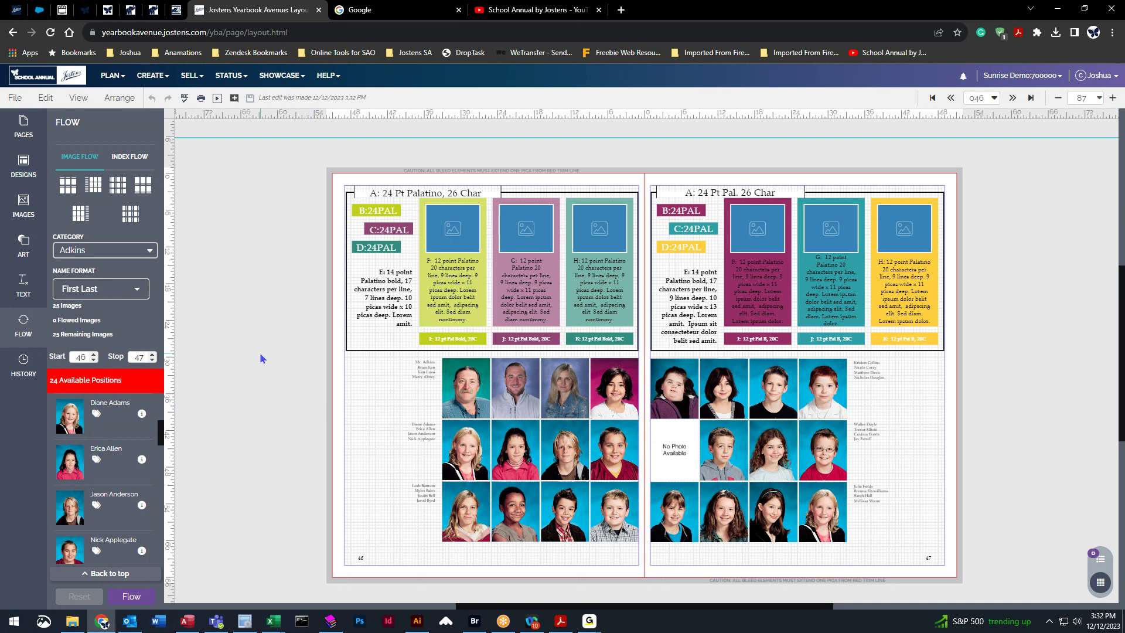
{"action": "left_click", "coordinate": [1013, 97]}
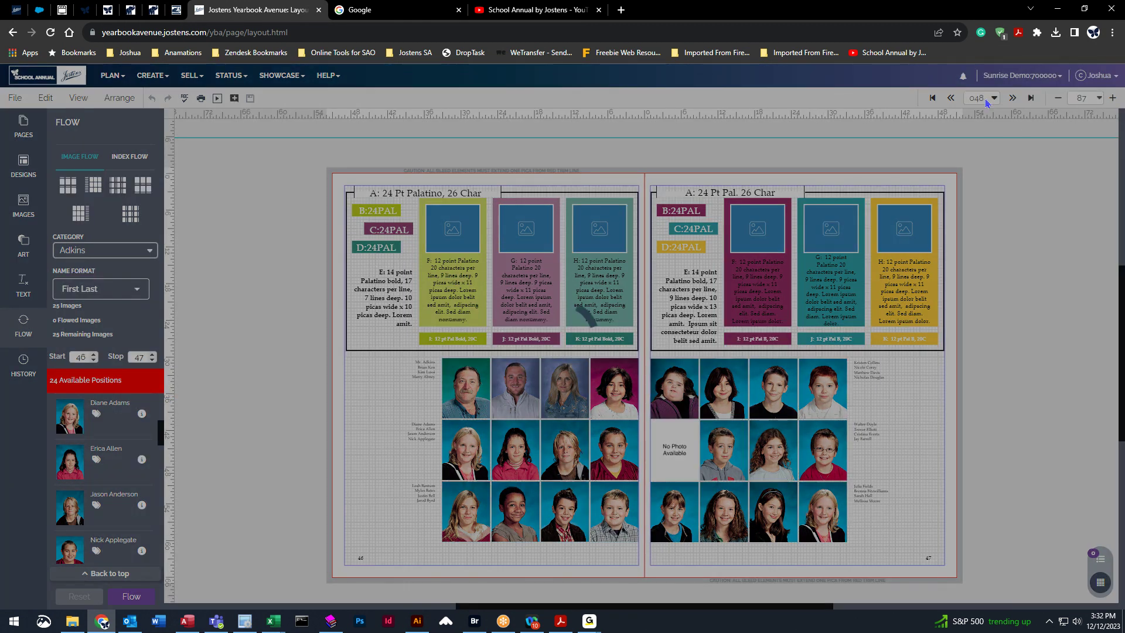
{"action": "left_click", "coordinate": [951, 98]}
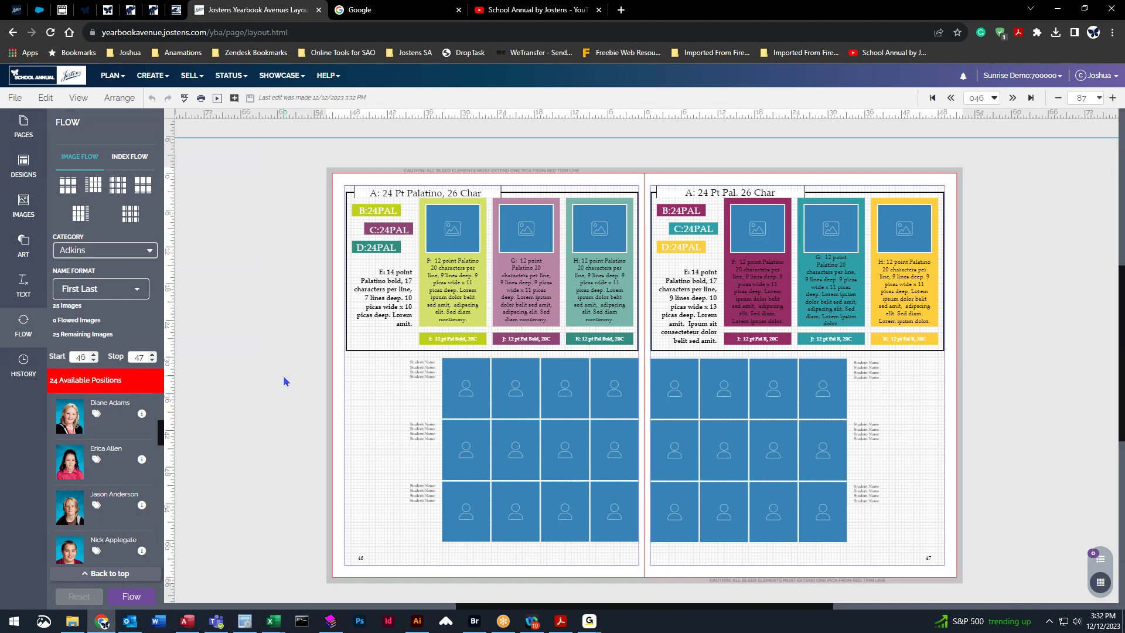
Change page 46's background to black.
{"action": "right_click", "coordinate": [280, 292]}
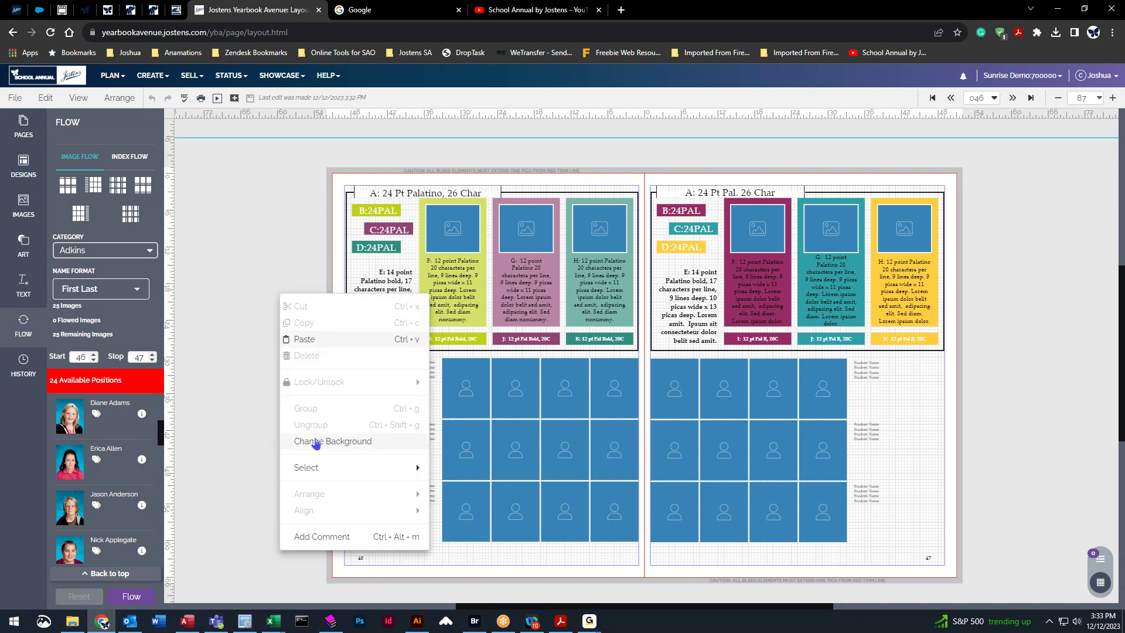
{"action": "left_click", "coordinate": [323, 442]}
{"action": "left_click", "coordinate": [1021, 184]}
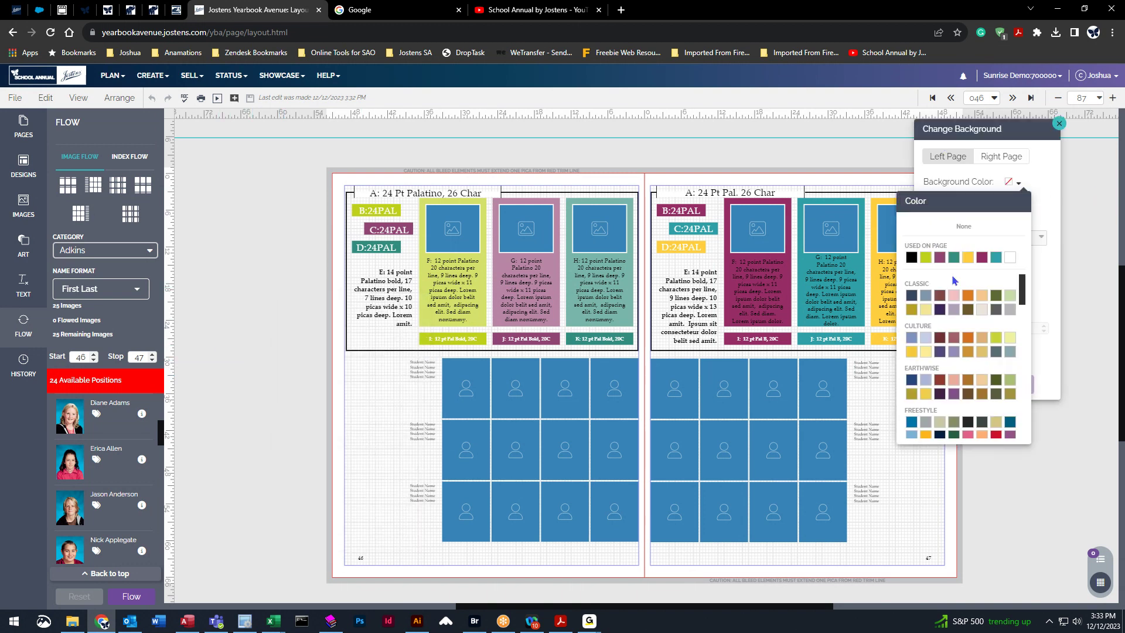
{"action": "left_click", "coordinate": [913, 270]}
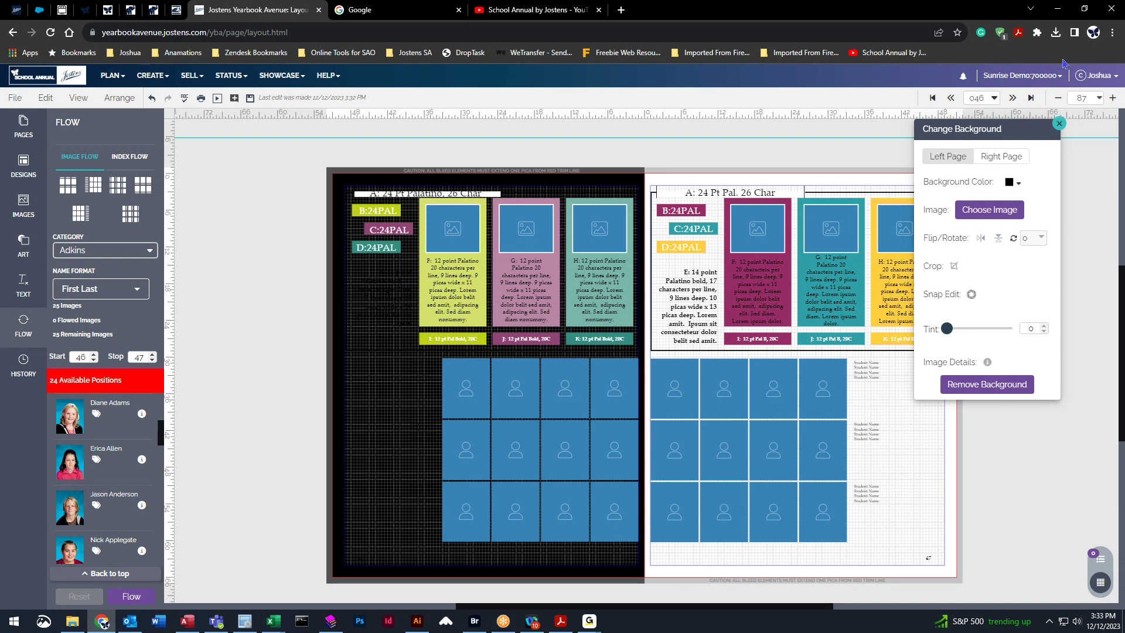
{"action": "left_click", "coordinate": [1059, 124]}
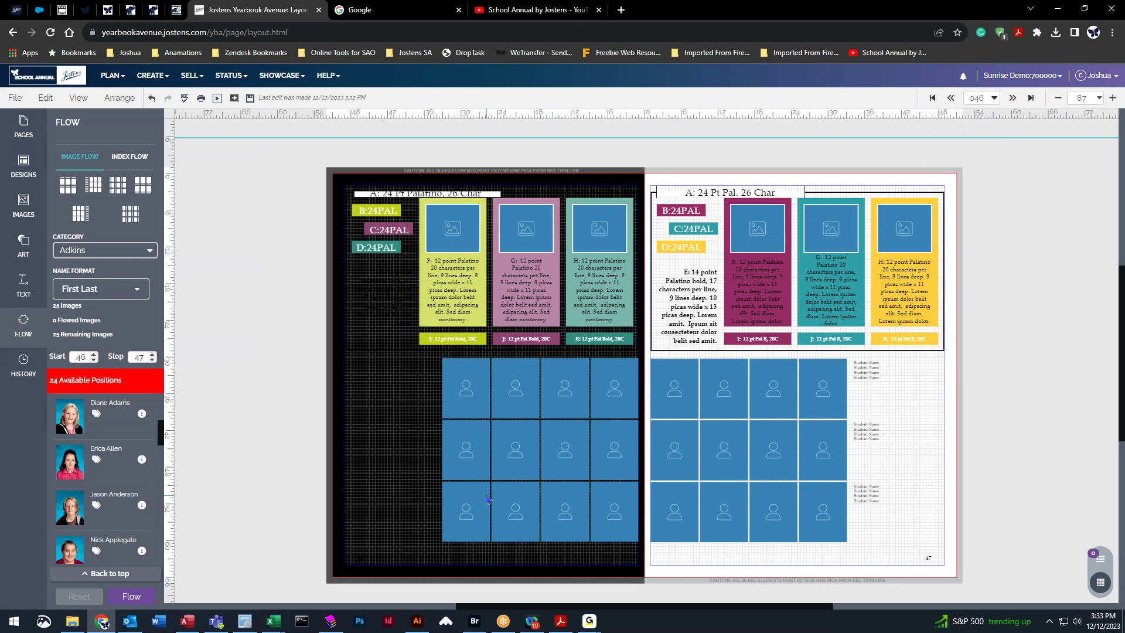
Reflow the portraits despite the frame-shortage warning and save the changes.
{"action": "left_click", "coordinate": [140, 597]}
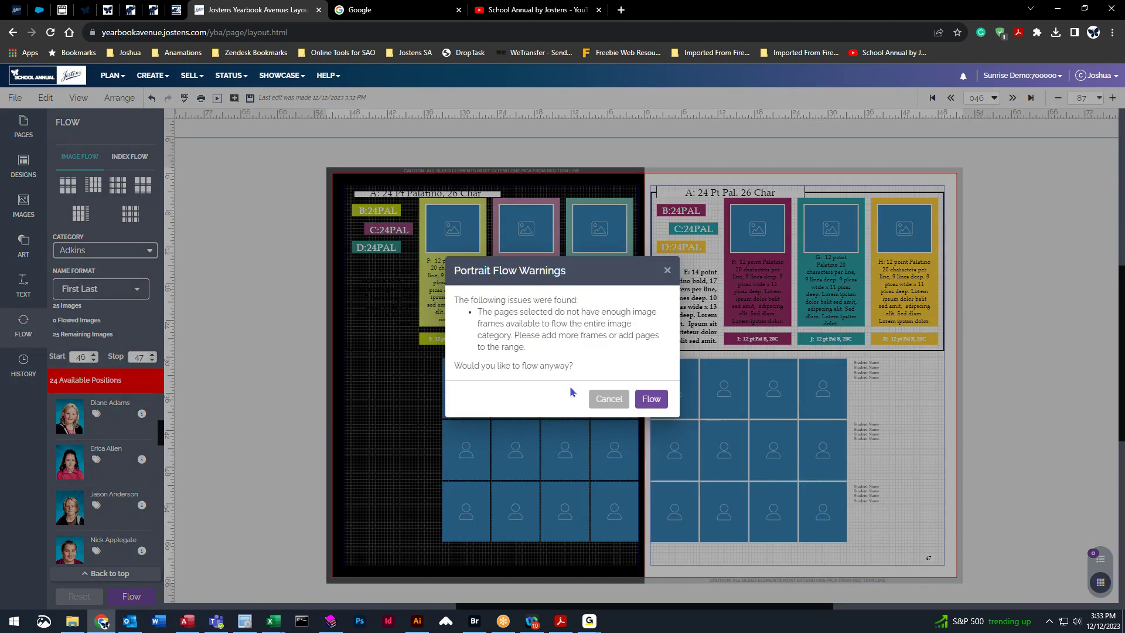
{"action": "left_click", "coordinate": [651, 399]}
{"action": "left_click", "coordinate": [626, 366]}
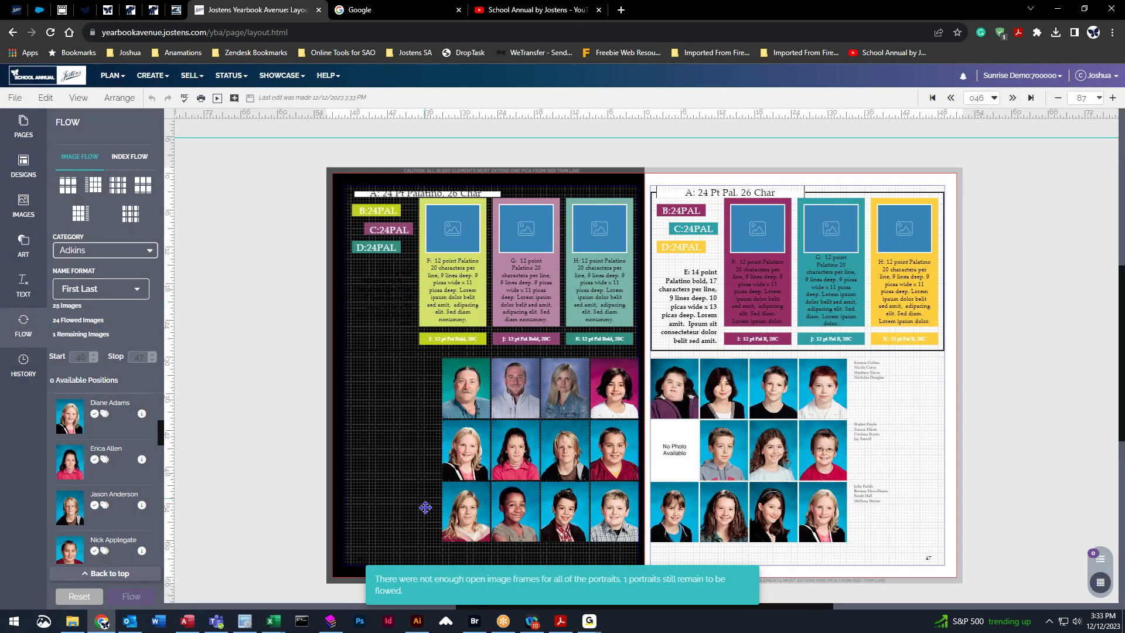
Reset the portrait flow, then step to the next spread and back to 46–47.
{"action": "left_click", "coordinate": [410, 387]}
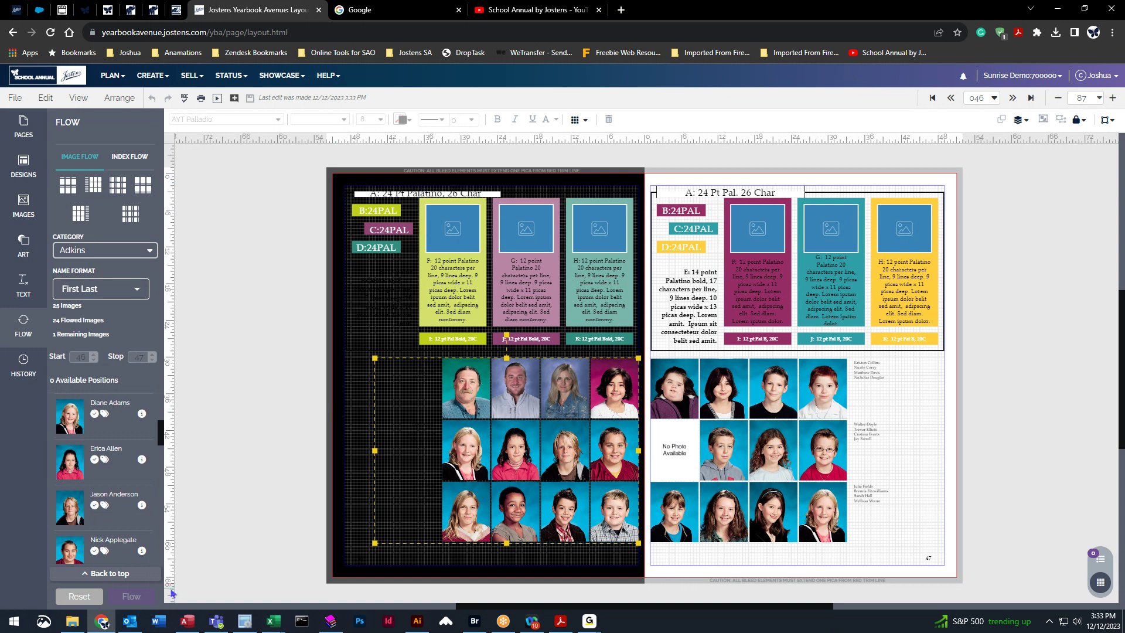
{"action": "left_click", "coordinate": [79, 596]}
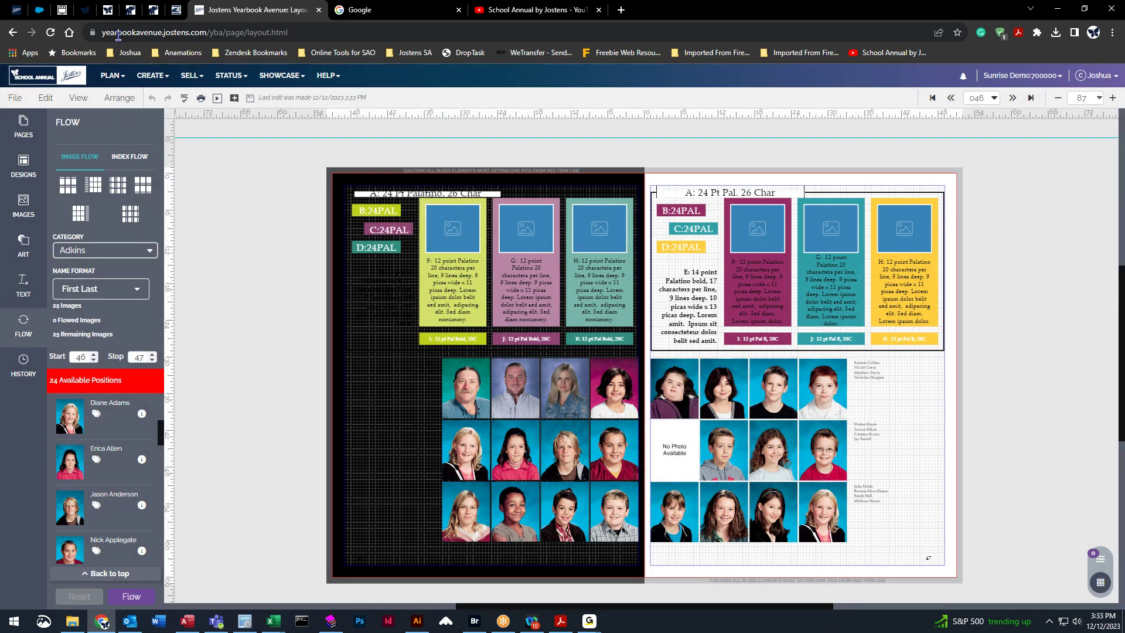
{"action": "left_click", "coordinate": [1012, 98]}
{"action": "left_click", "coordinate": [951, 98]}
Make the student name text in page 46's portrait group yellow.
{"action": "left_click", "coordinate": [389, 364]}
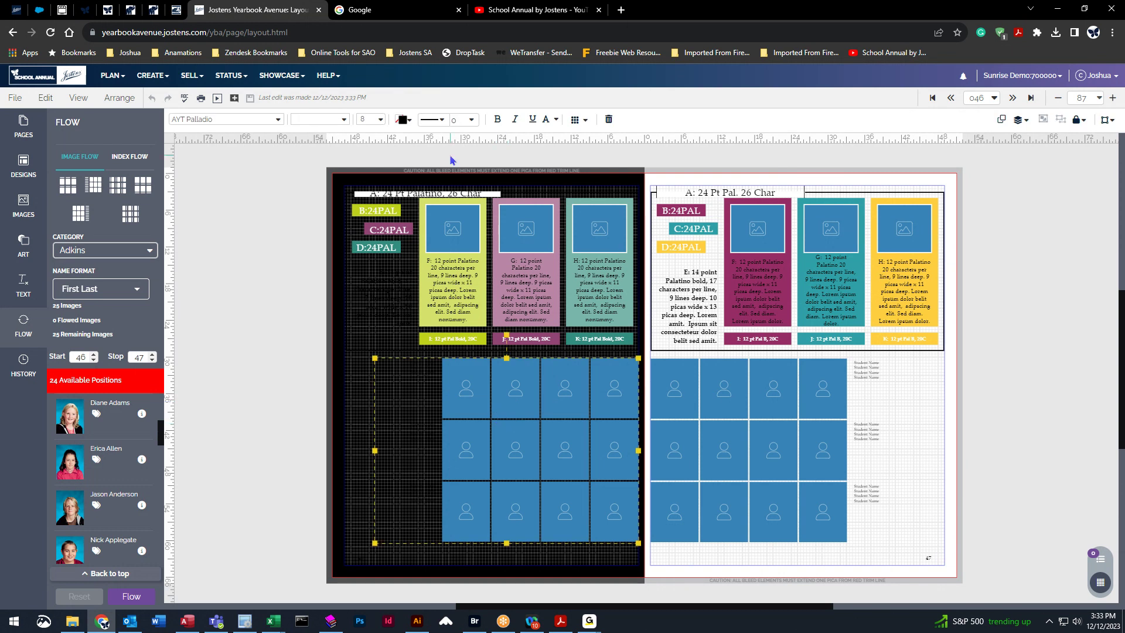
{"action": "left_click", "coordinate": [402, 119]}
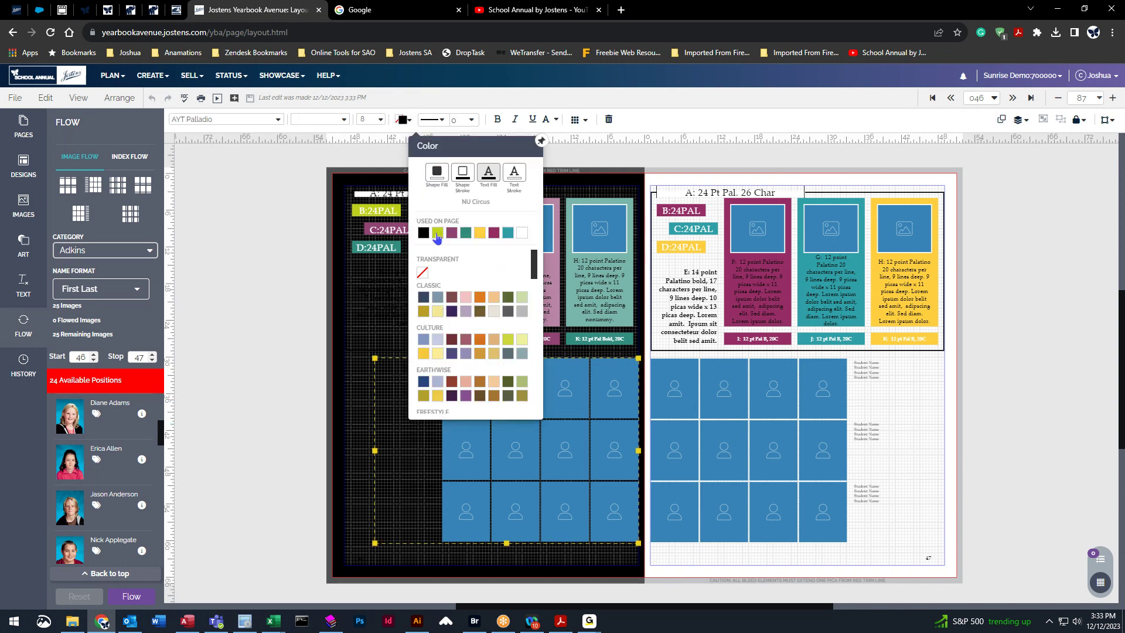
{"action": "left_click", "coordinate": [480, 233]}
{"action": "left_click", "coordinate": [251, 301]}
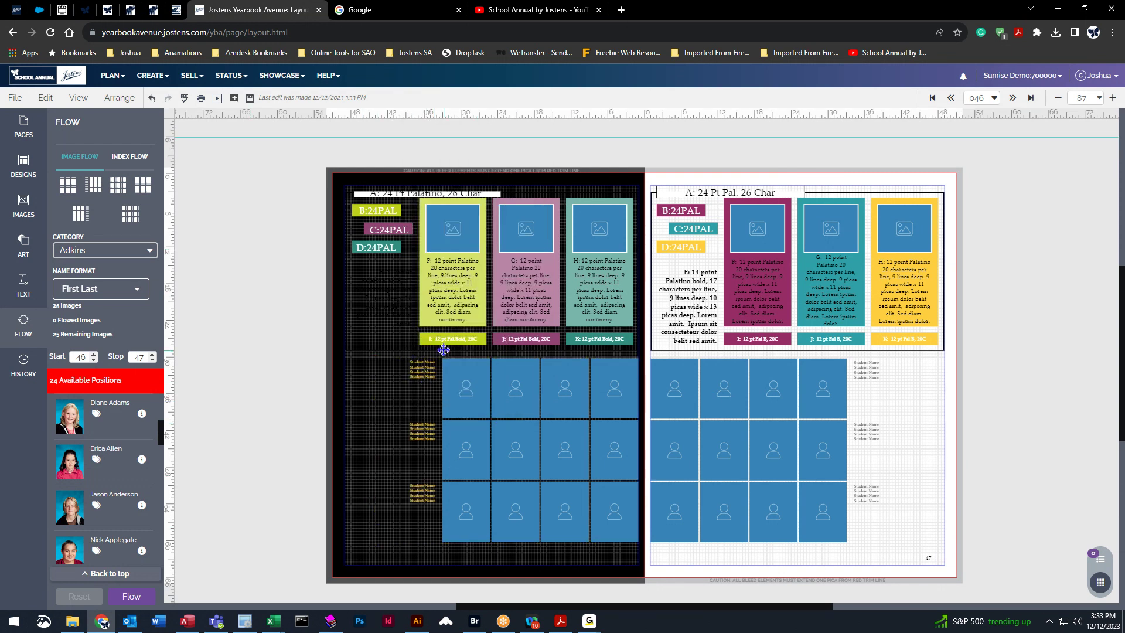
{"action": "mouse_move", "coordinate": [551, 623]}
{"action": "left_click", "coordinate": [476, 387]}
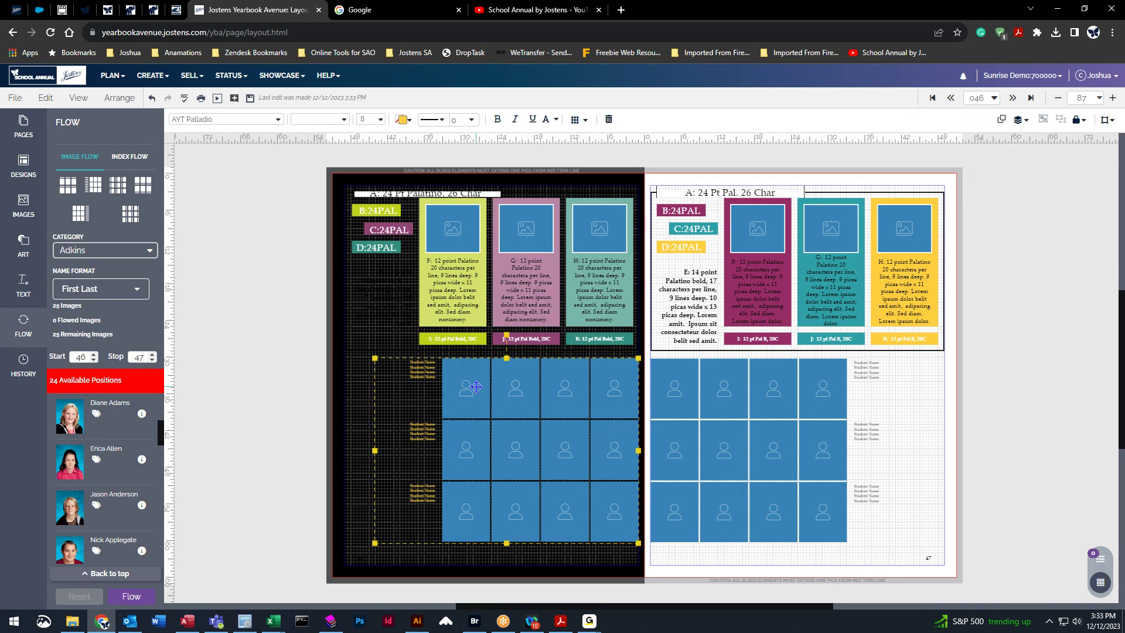
Set the left page's student name text to 12 point, after first trying 7.
{"action": "left_click", "coordinate": [380, 120]}
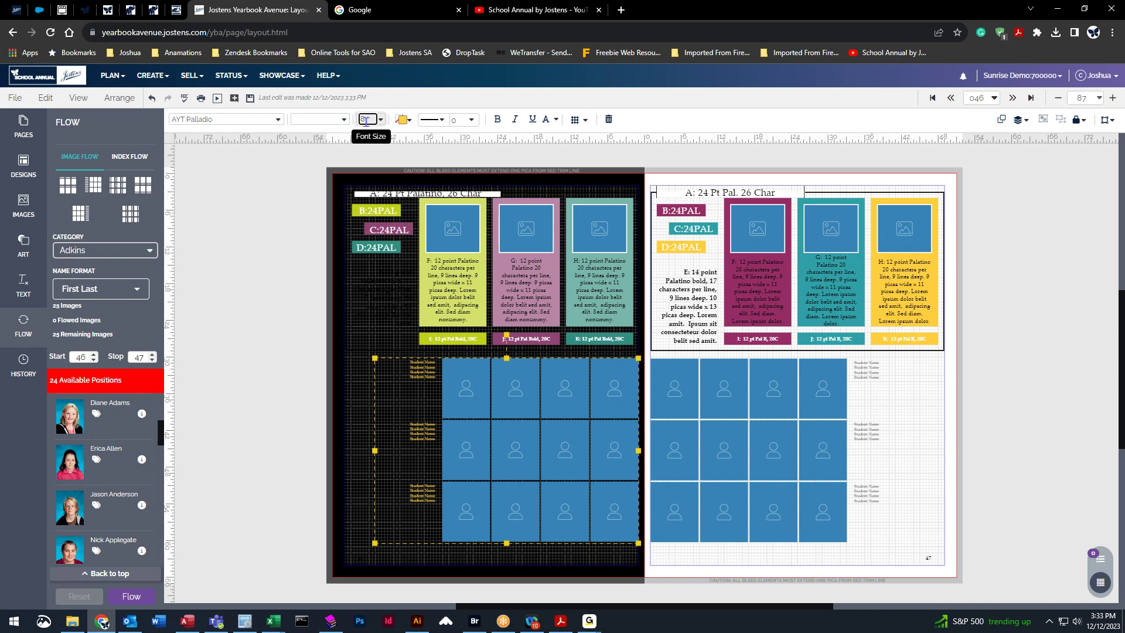
{"action": "type", "text": "7"}
{"action": "key", "text": "Return"}
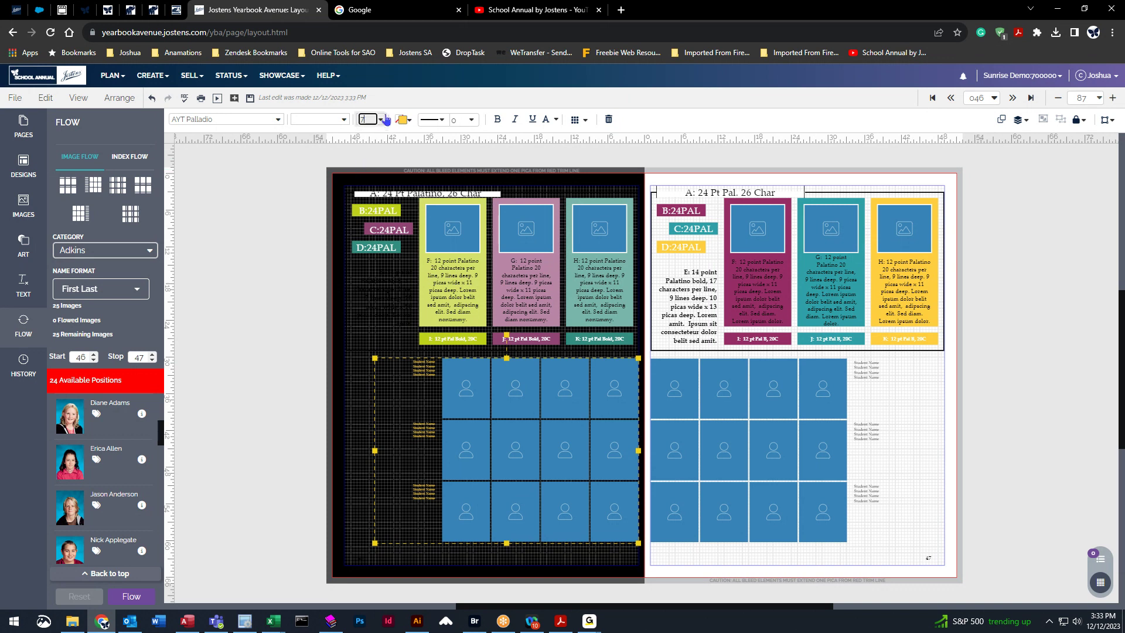
{"action": "left_click", "coordinate": [380, 120]}
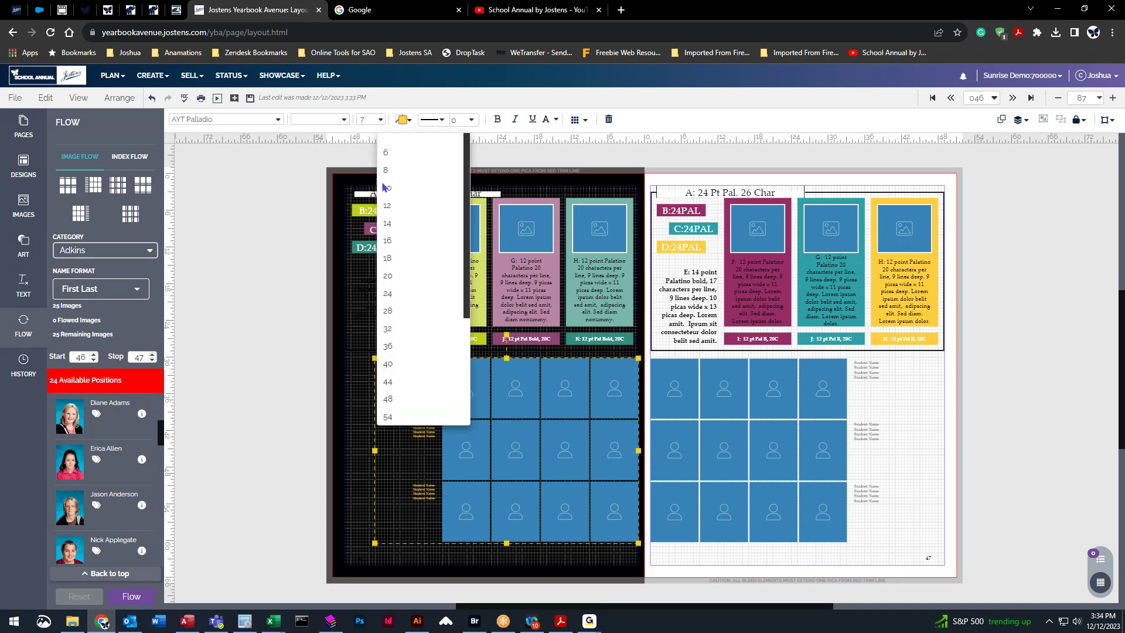
{"action": "left_click", "coordinate": [398, 207]}
{"action": "left_click", "coordinate": [238, 337]}
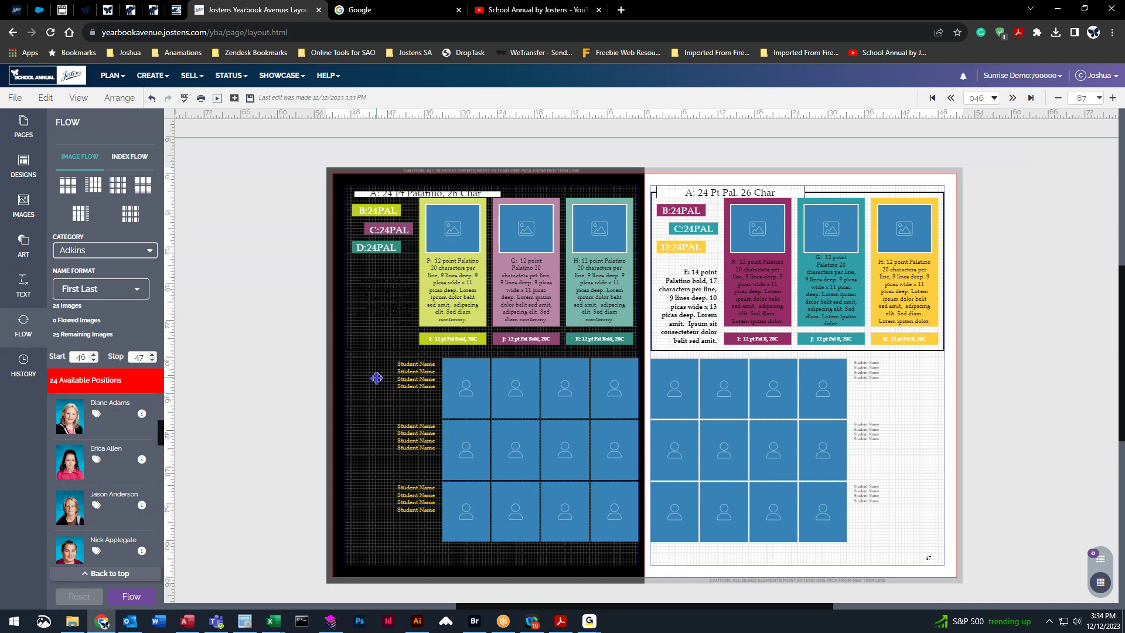
{"action": "left_click", "coordinate": [15, 98]}
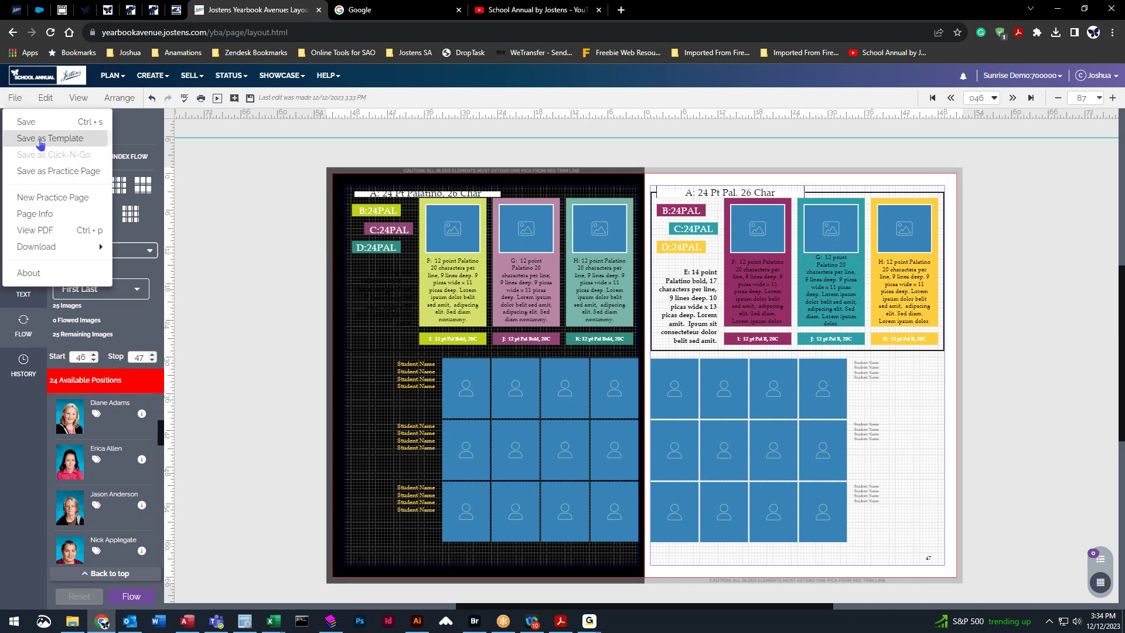
Save the pages 46–47 spread as a Both Pages template named '1st G Port'.
{"action": "left_click", "coordinate": [40, 138]}
{"action": "left_click", "coordinate": [527, 307]}
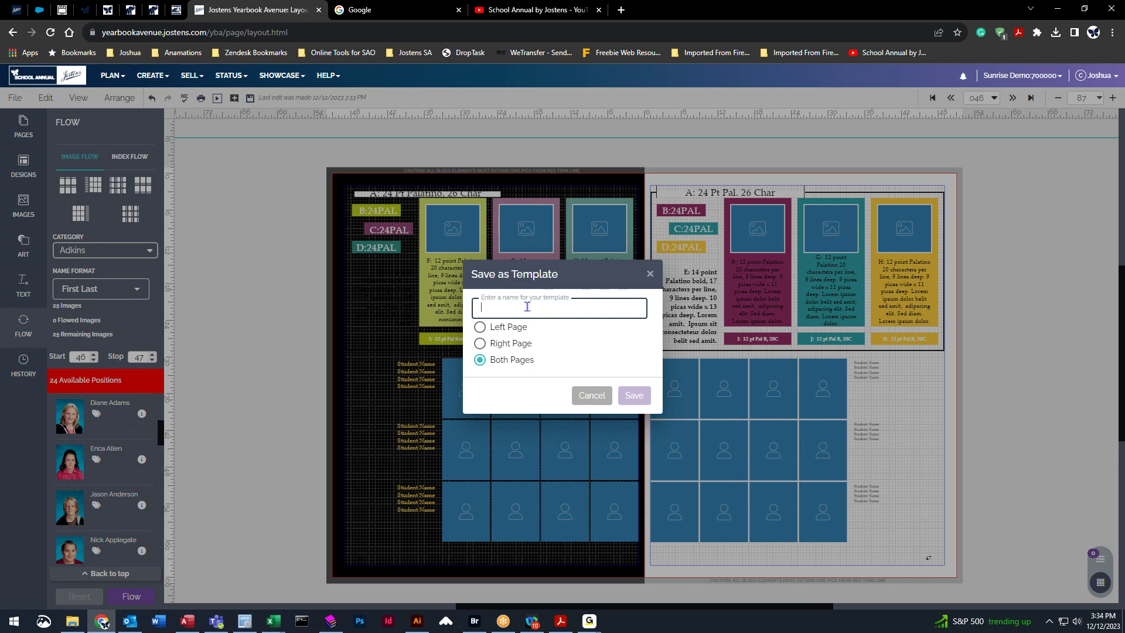
{"action": "type", "text": "1st "}
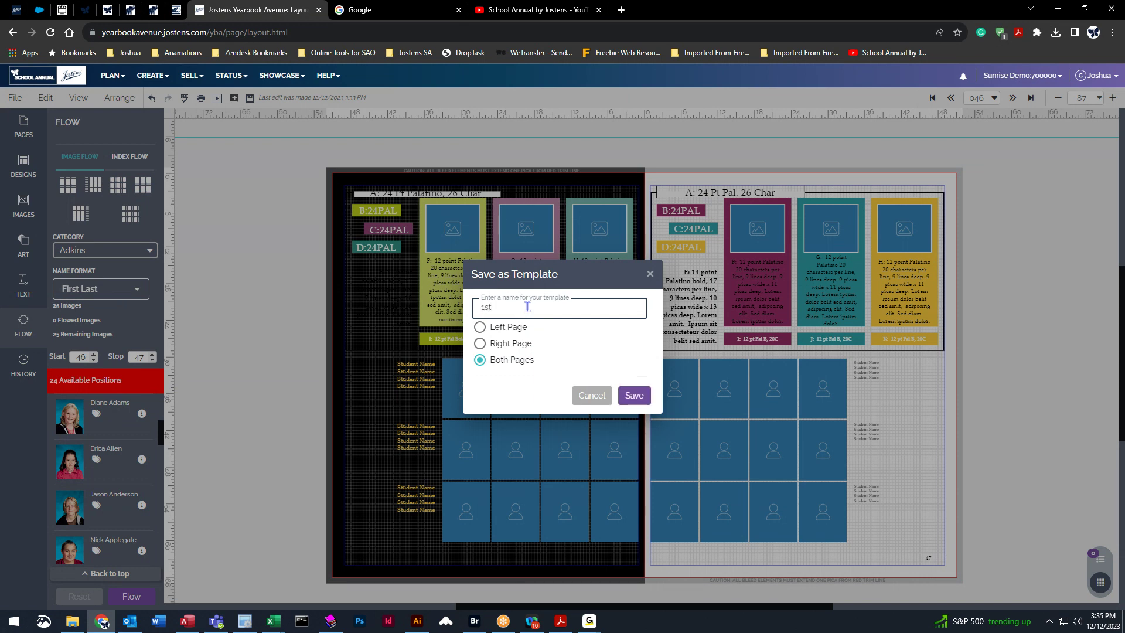
{"action": "type", "text": "G Port"}
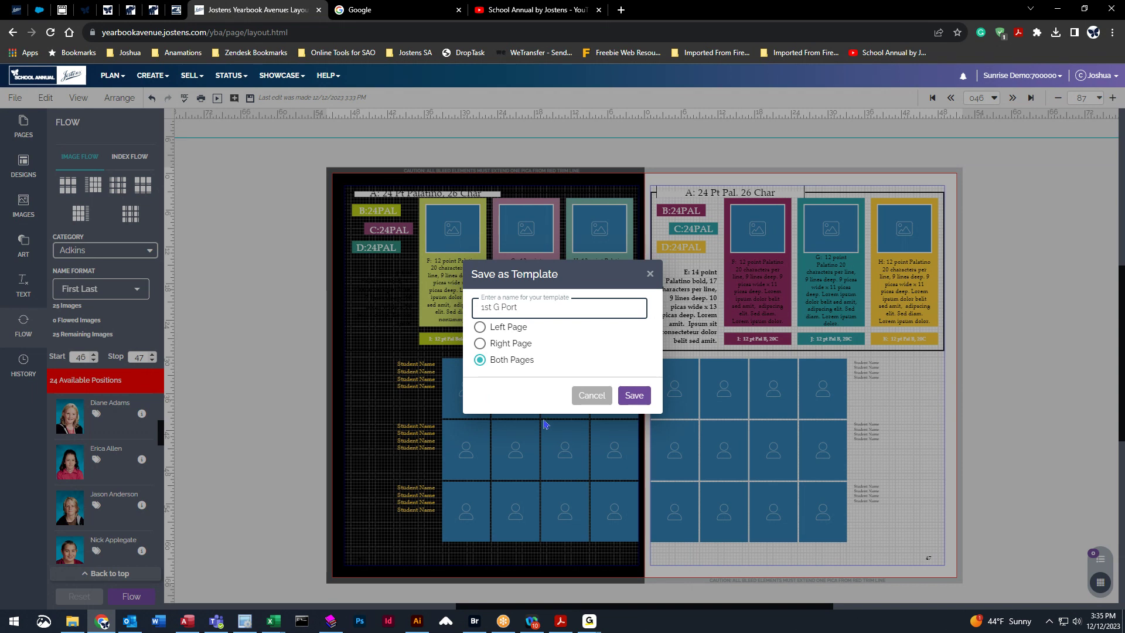
{"action": "left_click", "coordinate": [642, 400]}
{"action": "left_click", "coordinate": [22, 171]}
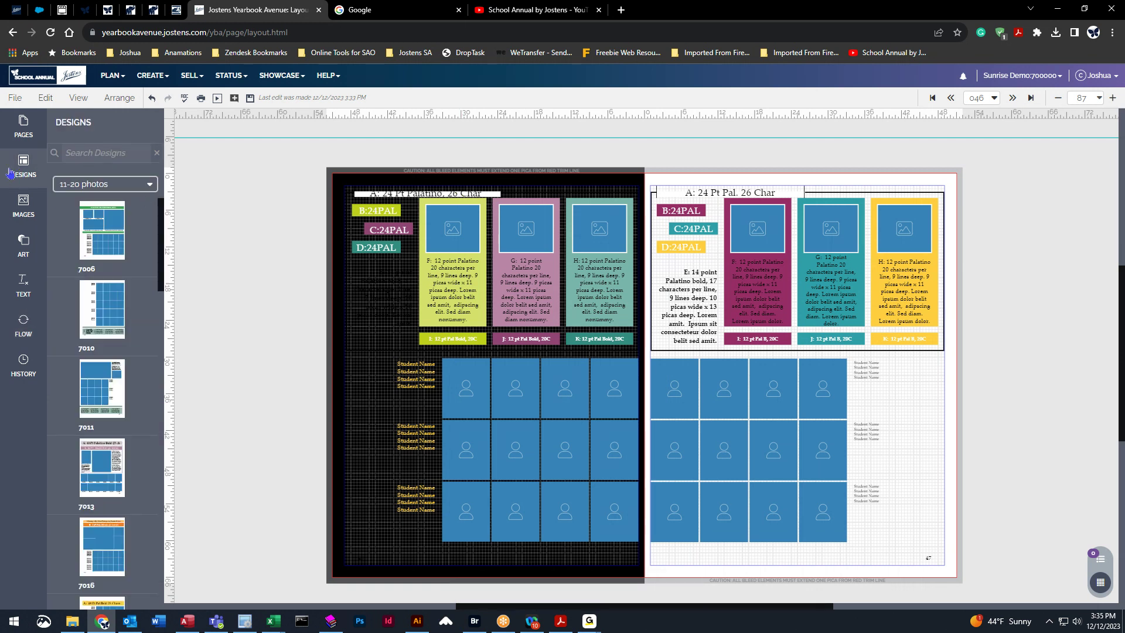
Switch the Designs list to My Templates to show '1st G Port'.
{"action": "left_click", "coordinate": [142, 186]}
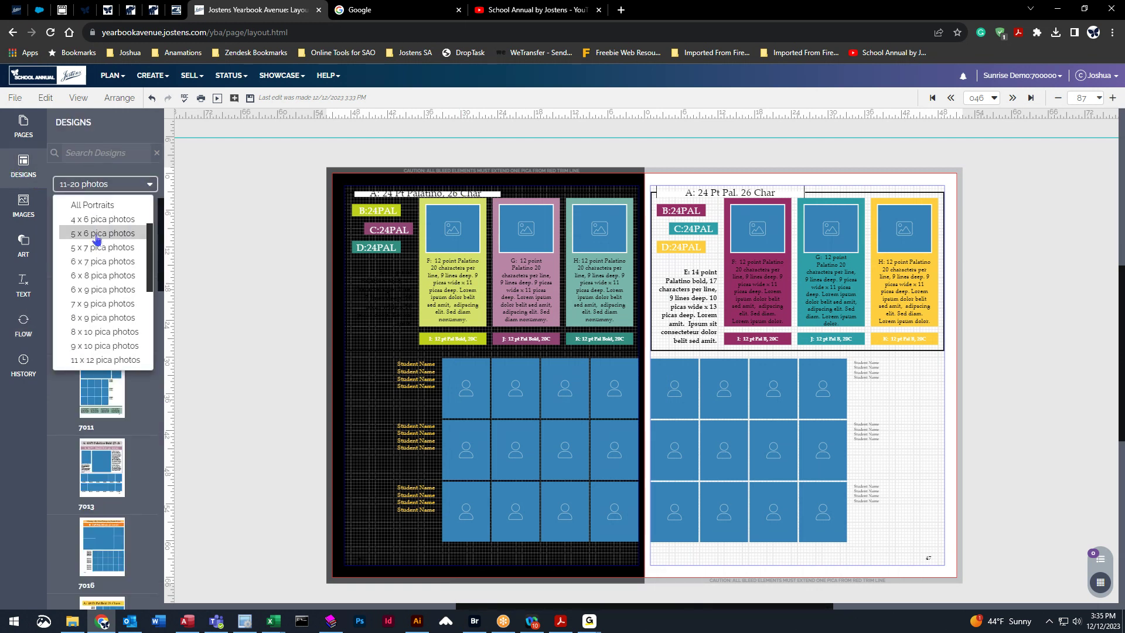
{"action": "scroll", "coordinate": [70, 229], "scroll_direction": "up", "scroll_amount": 5}
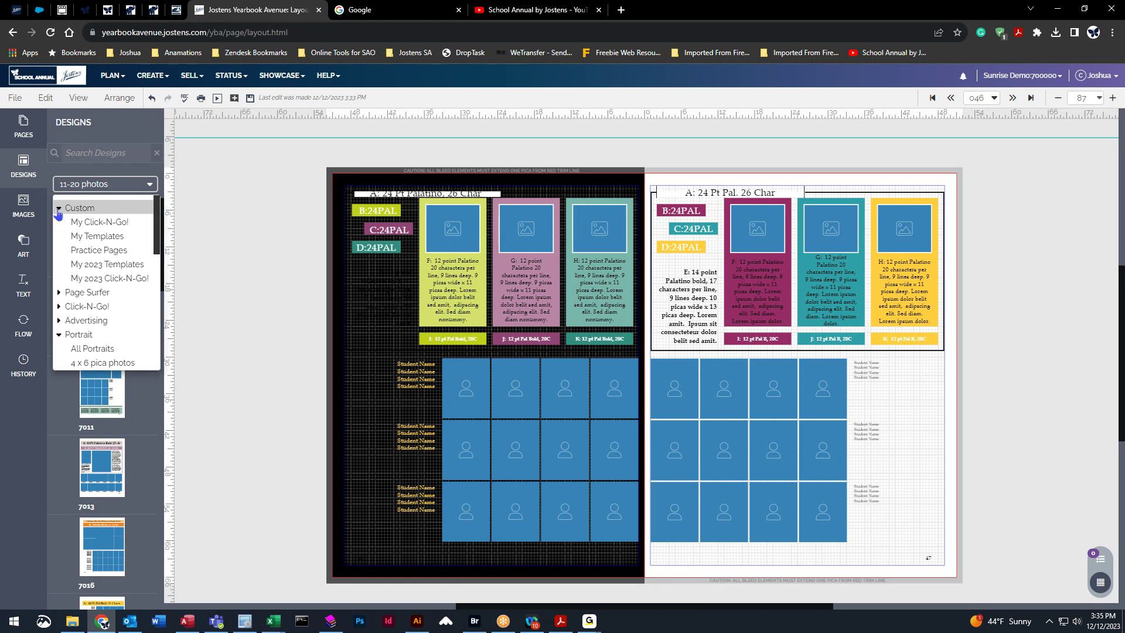
{"action": "left_click", "coordinate": [96, 236]}
{"action": "mouse_move", "coordinate": [102, 243]}
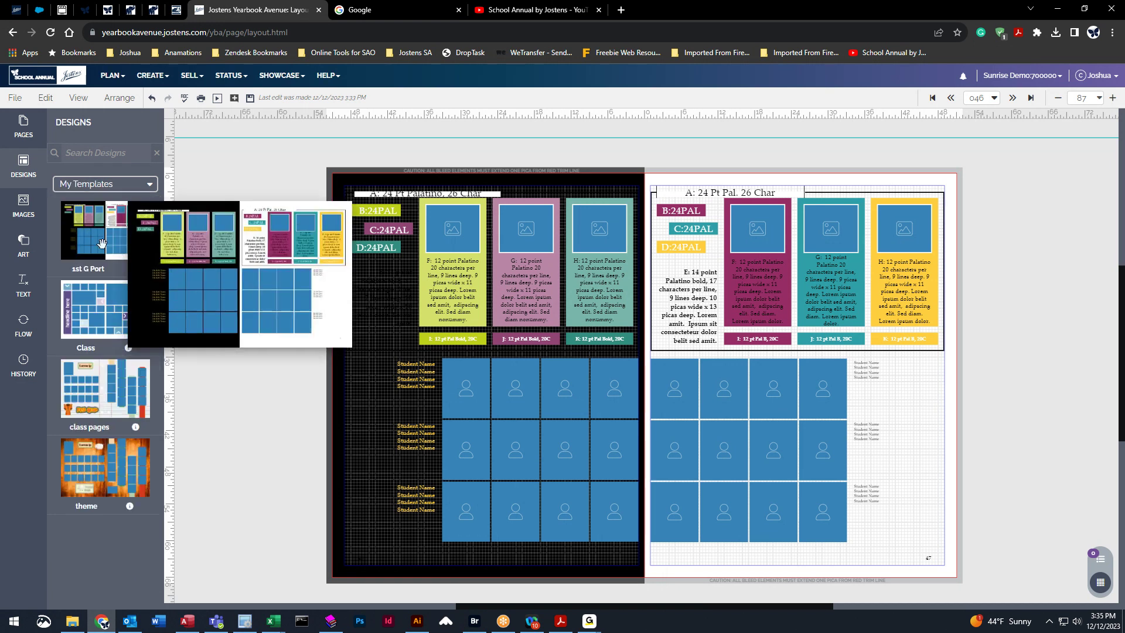
Save and move to spread 44–45, then apply '1st G Port' and the class pages template, keeping content.
{"action": "left_click", "coordinate": [951, 98]}
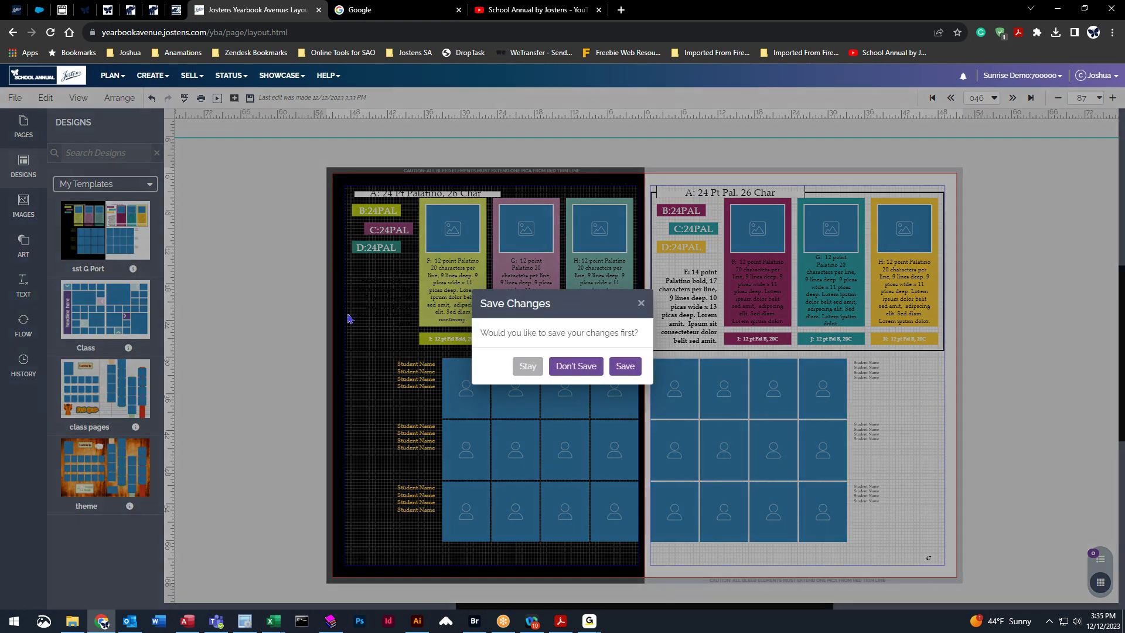
{"action": "left_click", "coordinate": [626, 367]}
{"action": "left_click_drag", "start_coordinate": [117, 239], "coordinate": [700, 281]}
{"action": "left_click", "coordinate": [660, 380]}
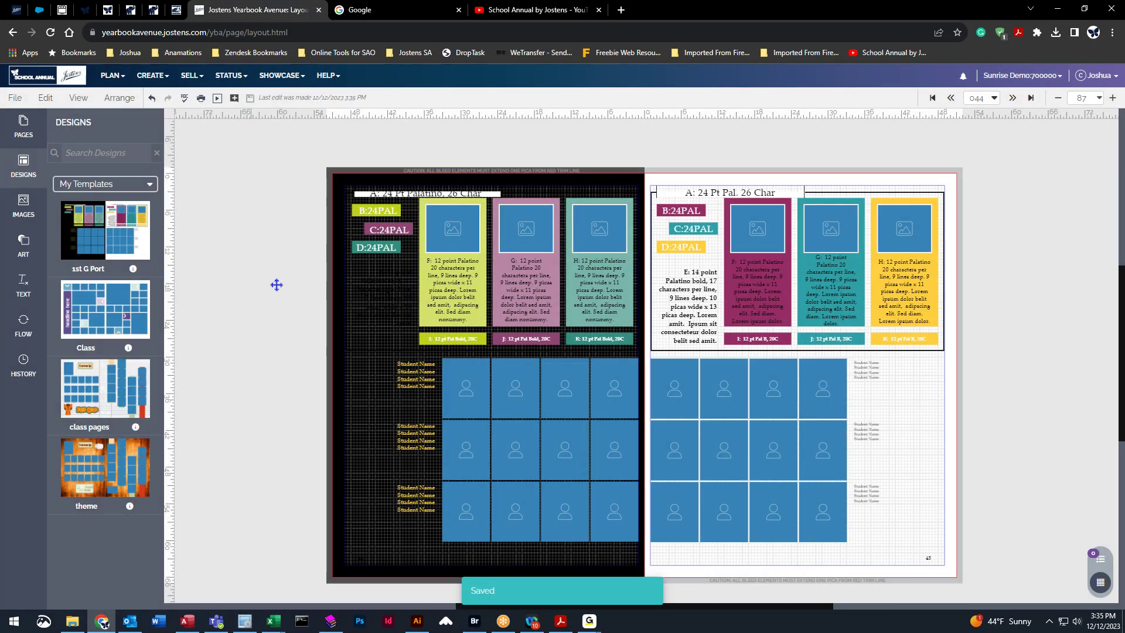
{"action": "left_click_drag", "start_coordinate": [89, 385], "coordinate": [665, 375]}
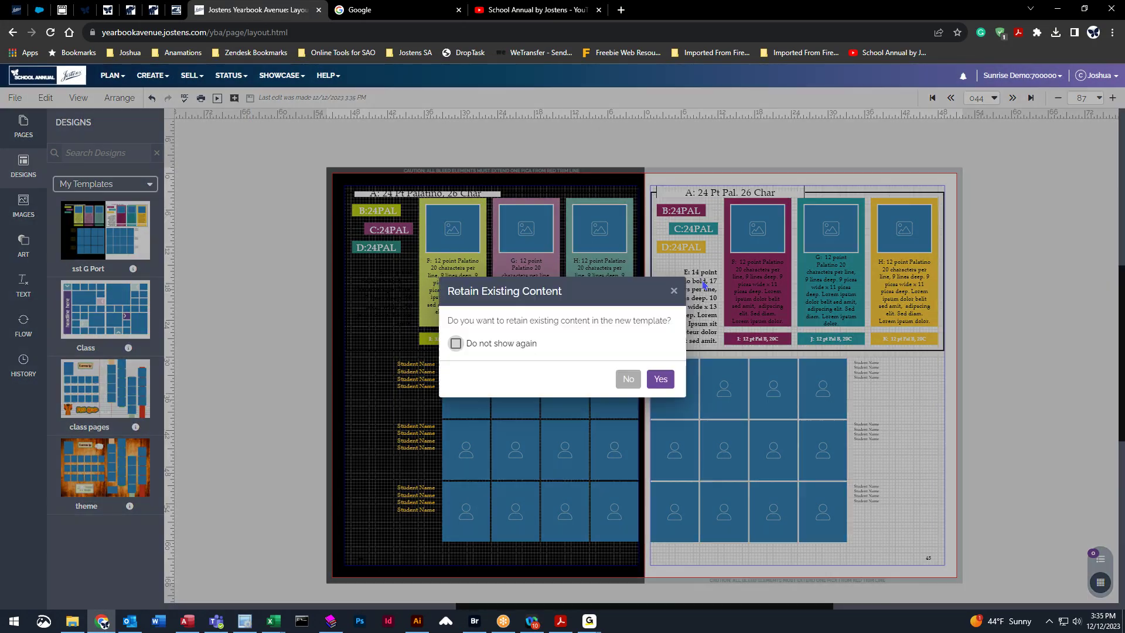
{"action": "left_click", "coordinate": [665, 382]}
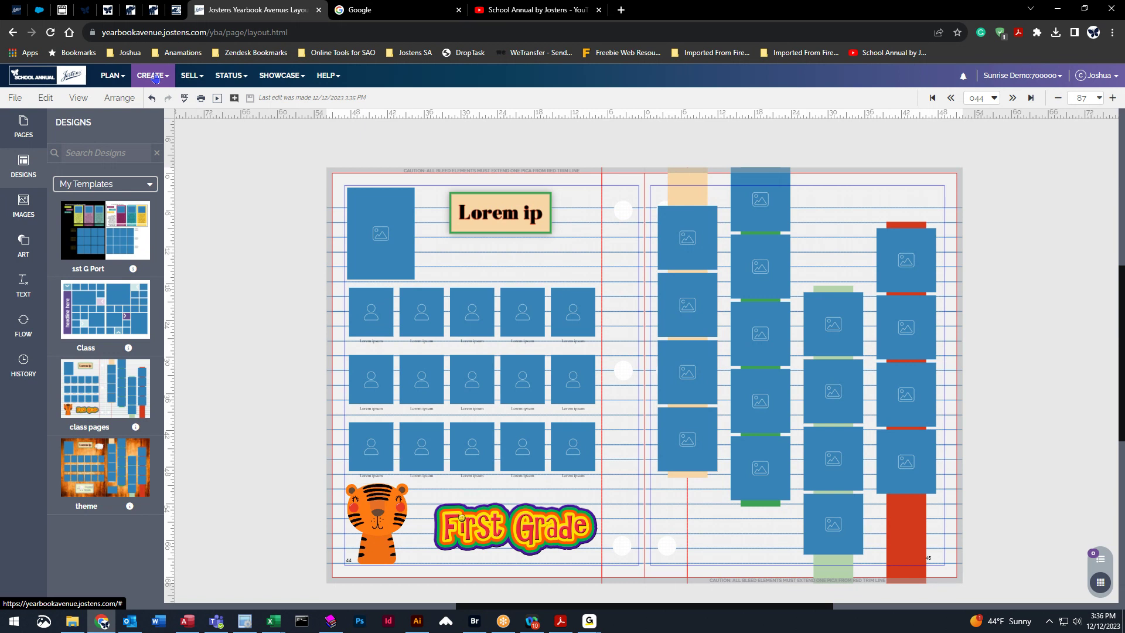
Go through the Page Ladder overview, then open the Image Library from the CREATE menu.
{"action": "left_click", "coordinate": [156, 78]}
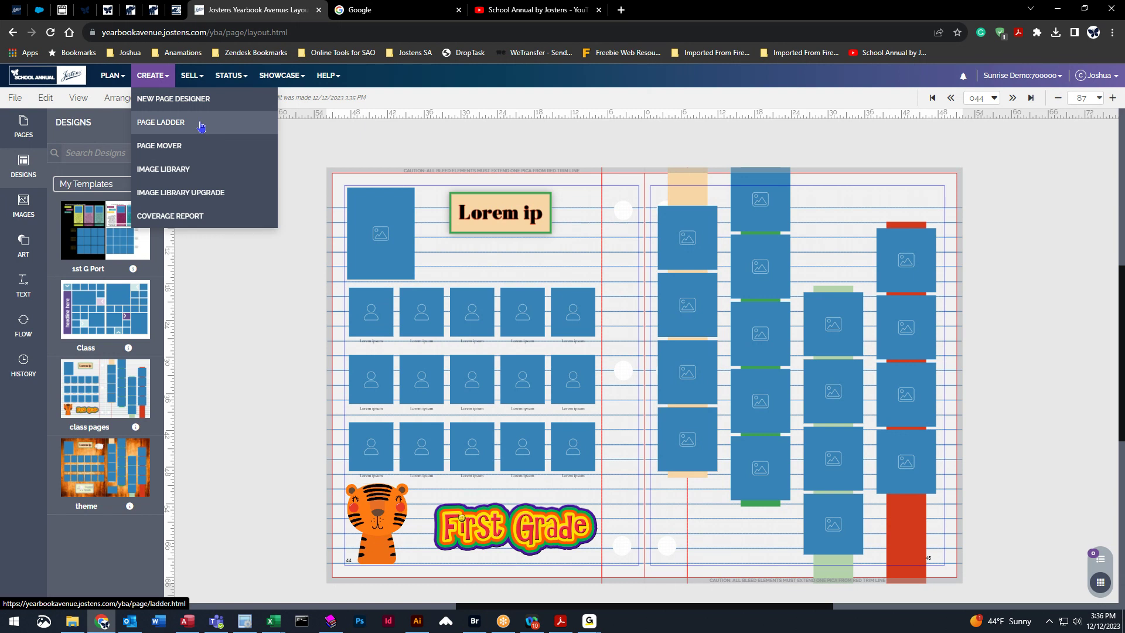
{"action": "left_click", "coordinate": [200, 125]}
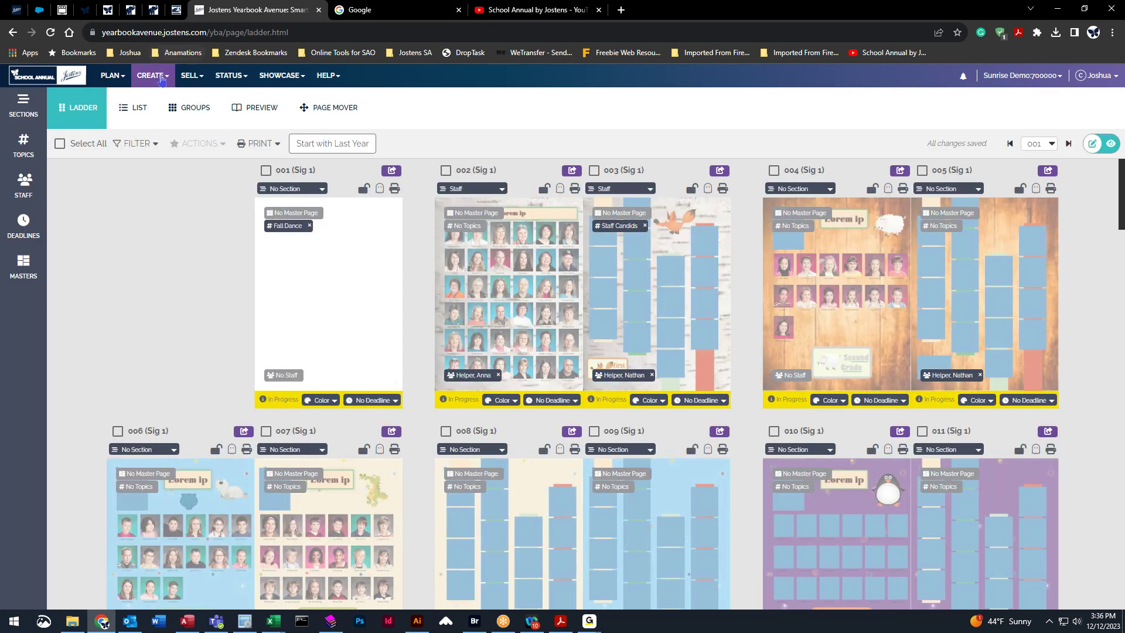
{"action": "left_click", "coordinate": [162, 80]}
{"action": "left_click", "coordinate": [191, 122]}
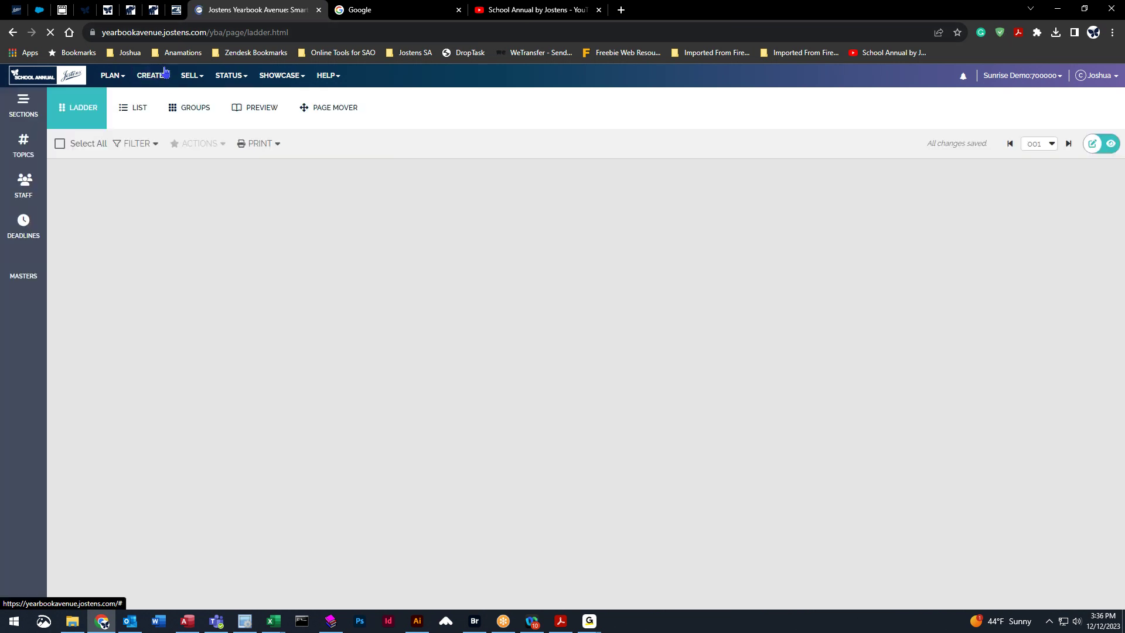
{"action": "mouse_move", "coordinate": [162, 78]}
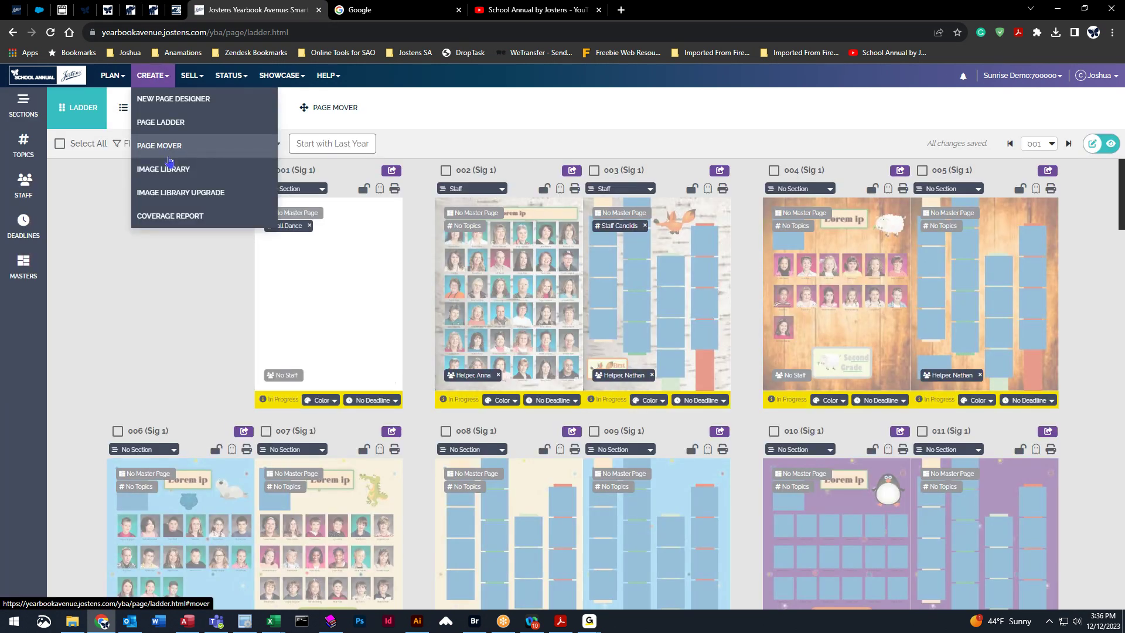
{"action": "left_click", "coordinate": [170, 169]}
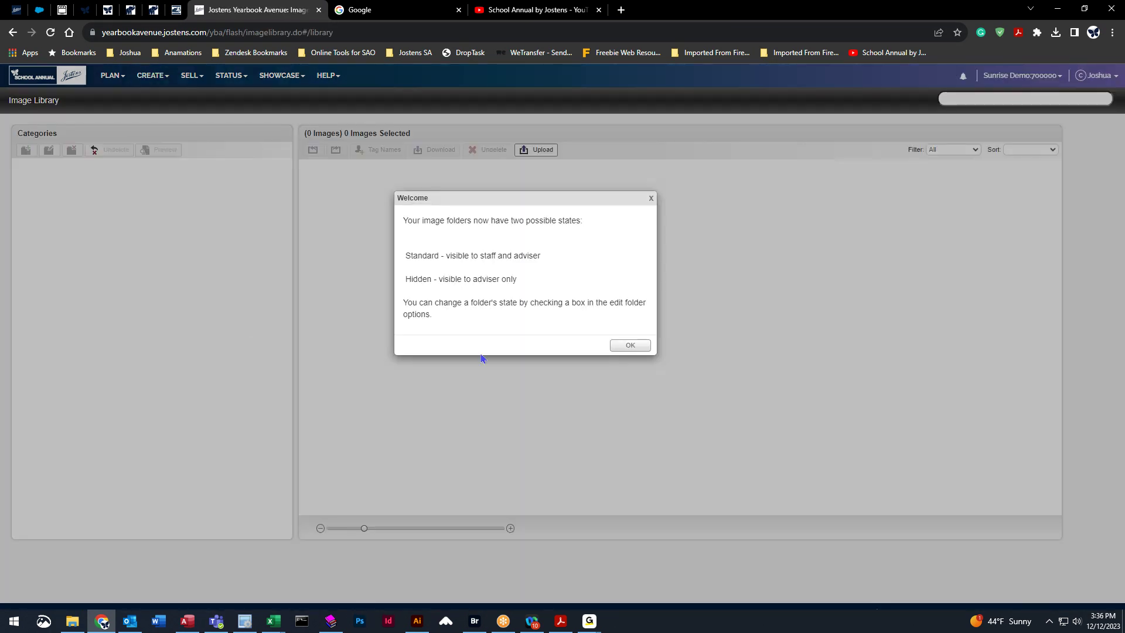
Dismiss the welcome note, select the first class portrait, then return to the pages 44–45 spread.
{"action": "left_click", "coordinate": [643, 345]}
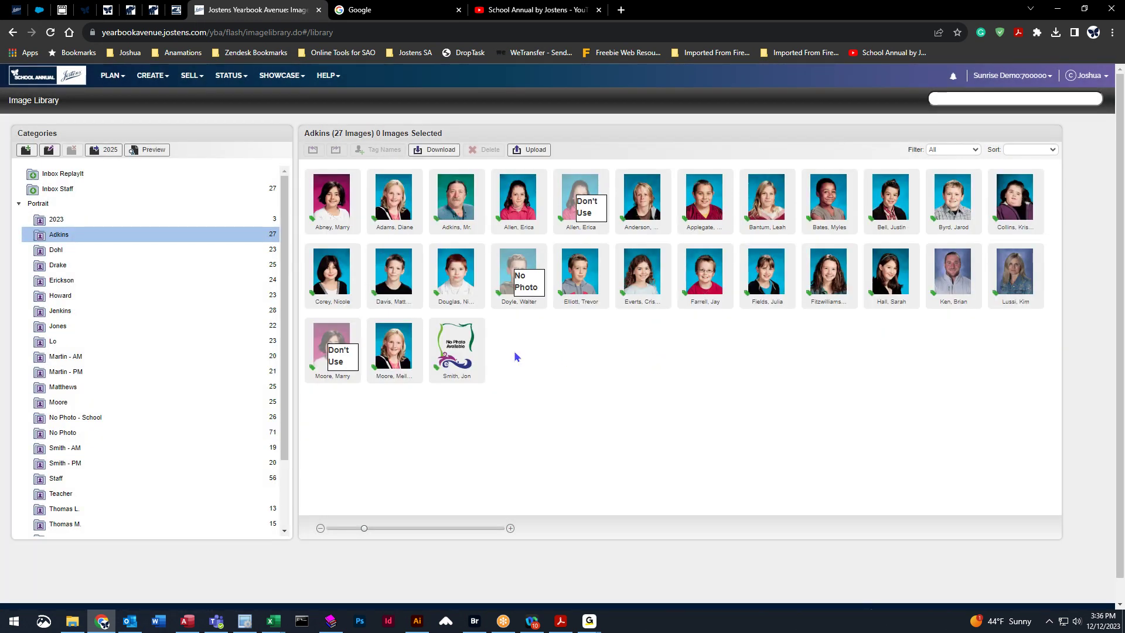
{"action": "left_click", "coordinate": [328, 218]}
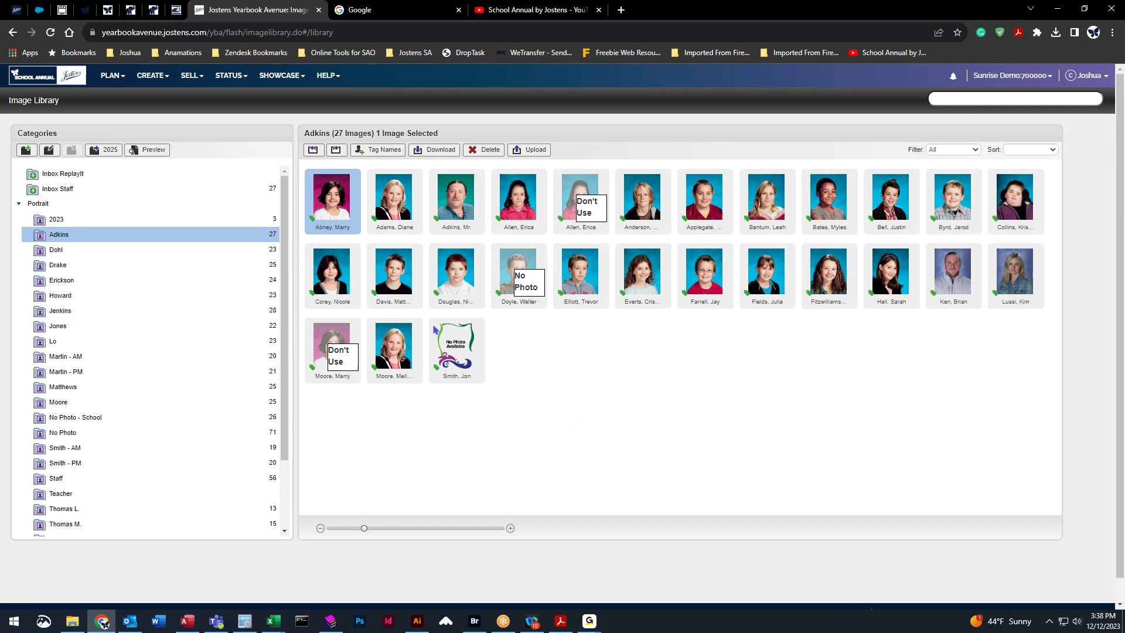
{"action": "mouse_move", "coordinate": [116, 80]}
{"action": "left_click", "coordinate": [152, 76]}
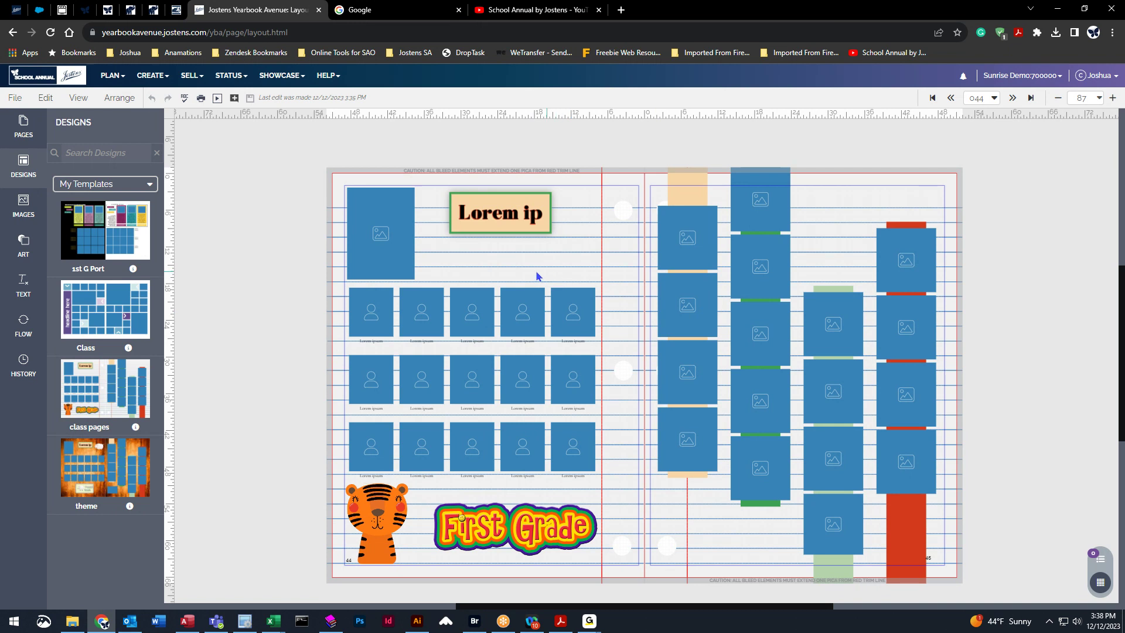
Switch the View to Single Page so page 44 appears alone.
{"action": "left_click", "coordinate": [75, 104]}
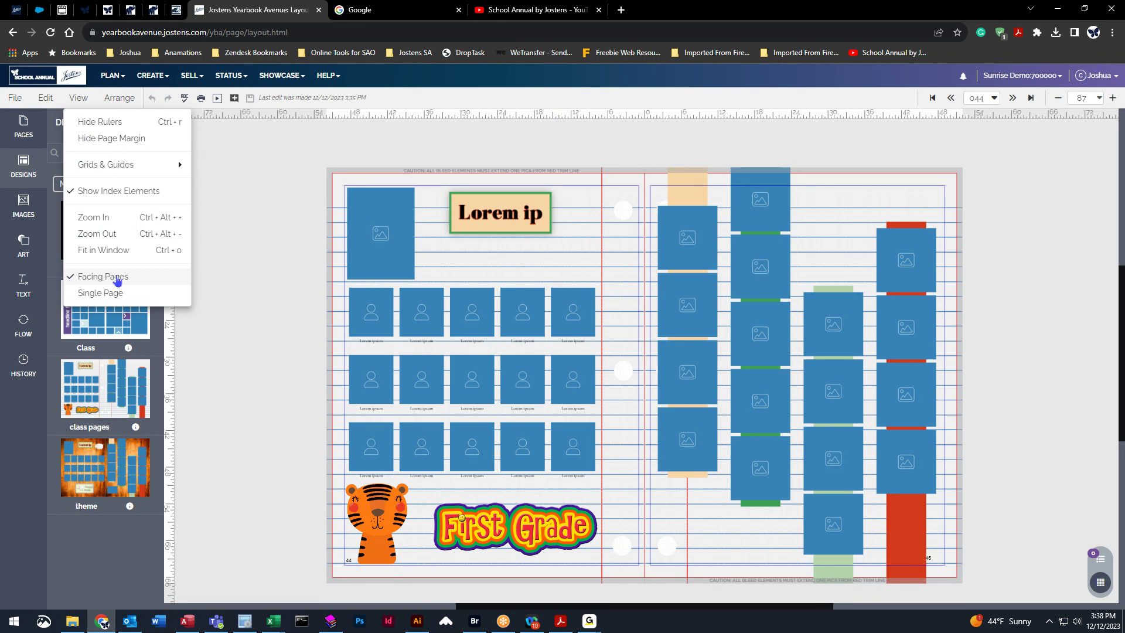
{"action": "left_click", "coordinate": [104, 296]}
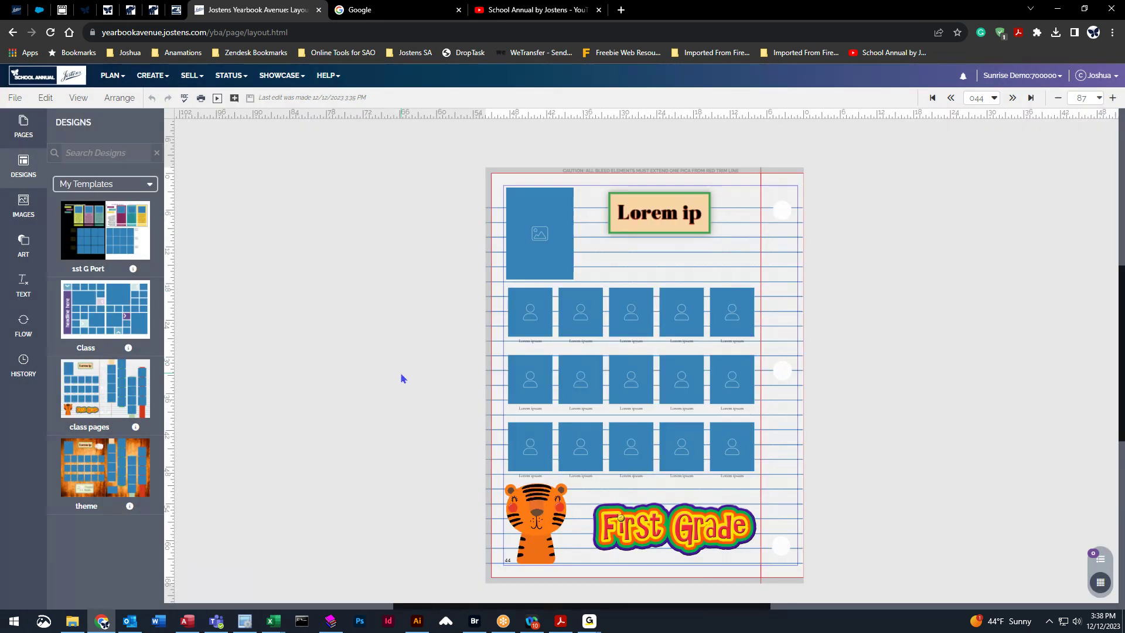
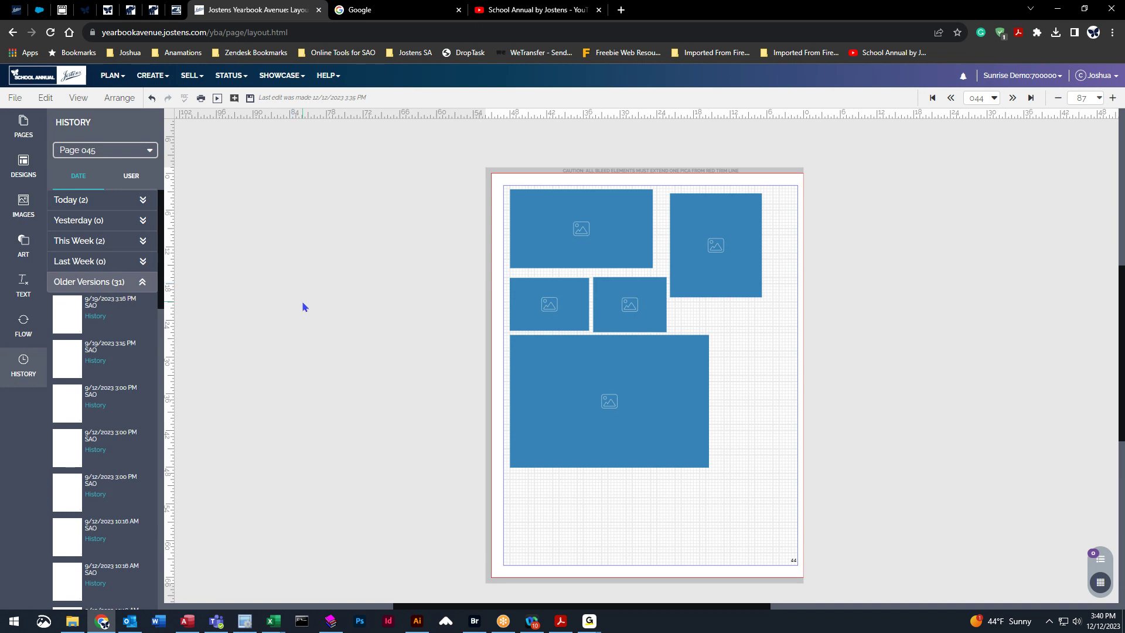
Delete the five empty image frames on page 44 and dismiss the incoming call notification.
{"action": "scroll", "coordinate": [76, 407], "scroll_direction": "down", "scroll_amount": 5}
{"action": "scroll", "coordinate": [76, 407], "scroll_direction": "down", "scroll_amount": 3}
{"action": "left_click_drag", "start_coordinate": [465, 173], "coordinate": [814, 589]}
{"action": "key", "text": "Delete"}
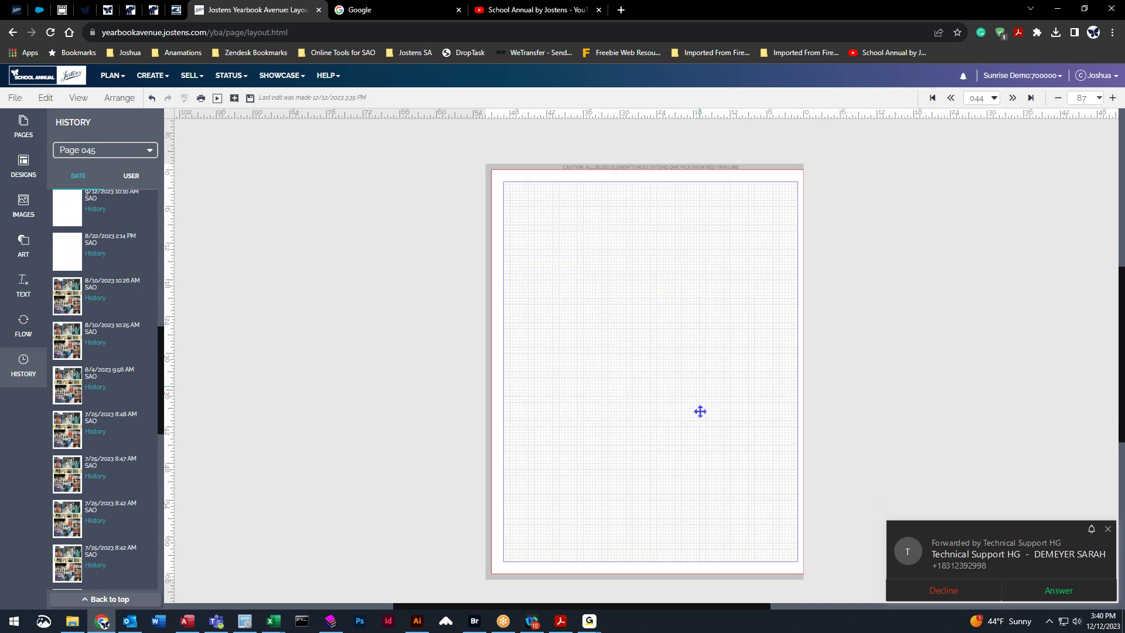
{"action": "left_click", "coordinate": [975, 592]}
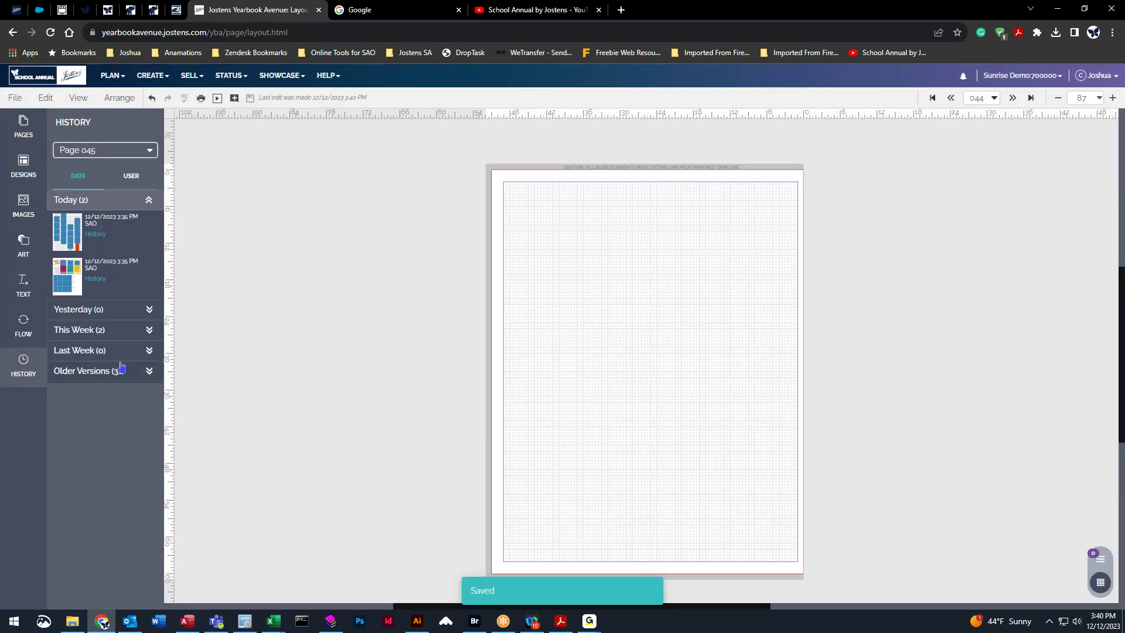
Load the 8/10/2023 10:26 AM version of page 44, then delete every photo and frame.
{"action": "left_click", "coordinate": [118, 375]}
{"action": "scroll", "coordinate": [107, 352], "scroll_direction": "down", "scroll_amount": 10}
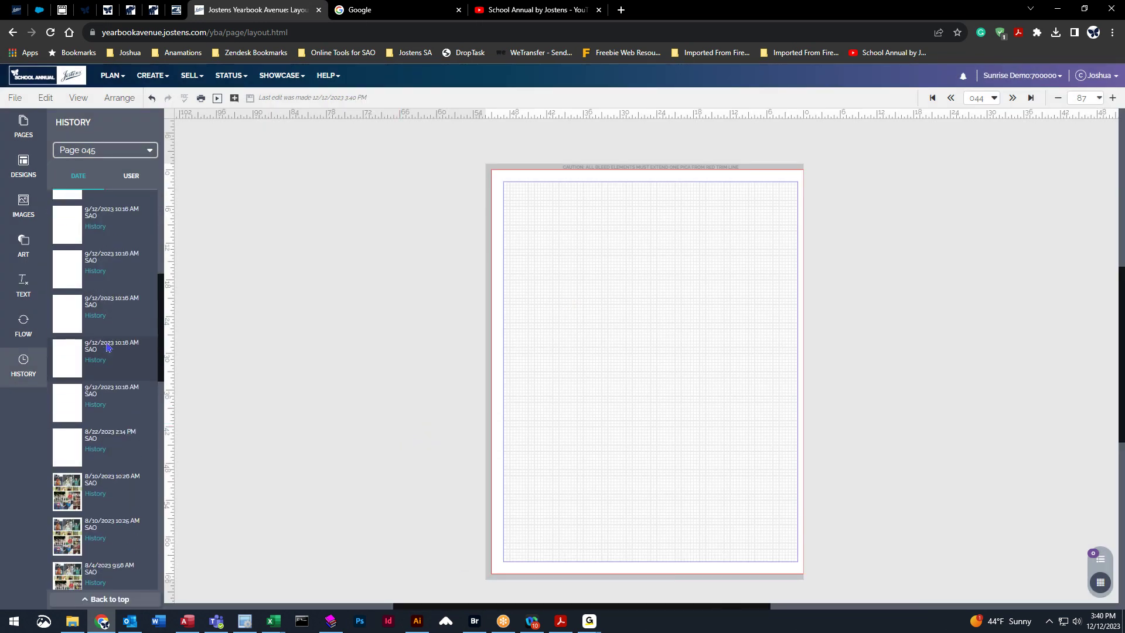
{"action": "left_click", "coordinate": [68, 374]}
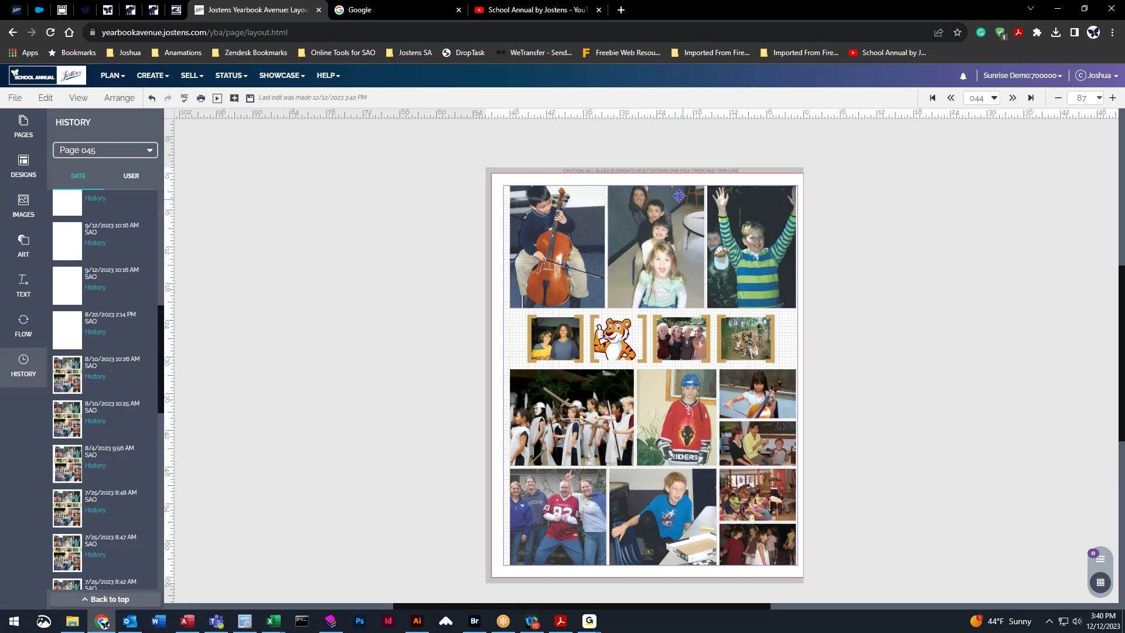
{"action": "left_click_drag", "start_coordinate": [432, 155], "coordinate": [861, 574]}
{"action": "key", "text": "Delete"}
{"action": "key", "text": "Delete"}
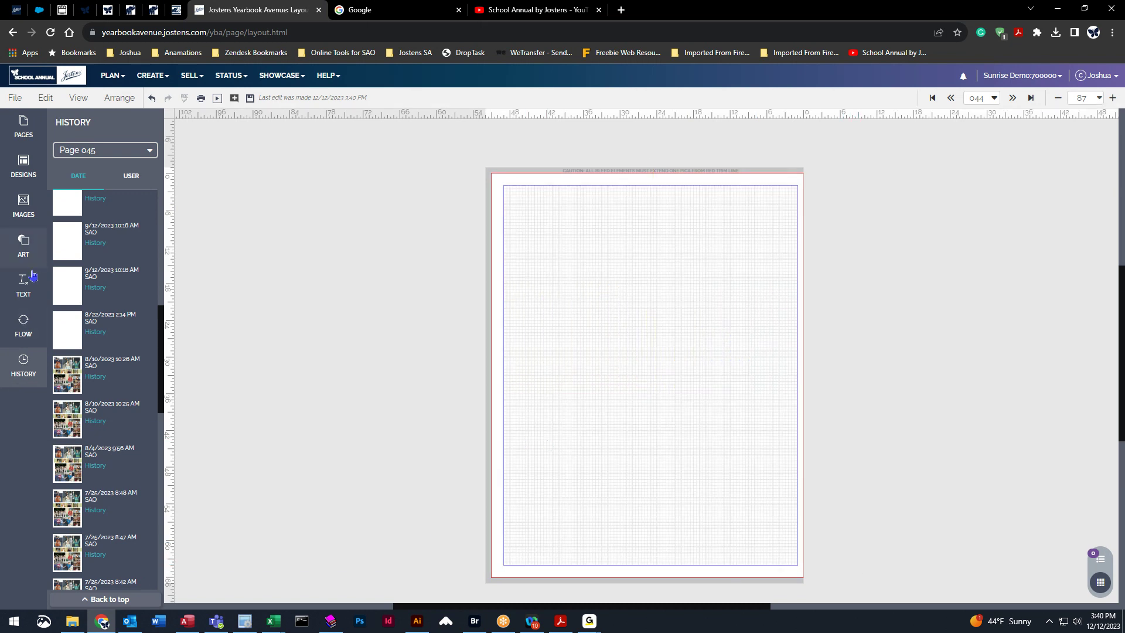
{"action": "left_click", "coordinate": [24, 287]}
Place a Page number box showing 44 at the bottom-left, then go to the School Annual YouTube channel.
{"action": "left_click", "coordinate": [106, 215]}
{"action": "left_click", "coordinate": [370, 372]}
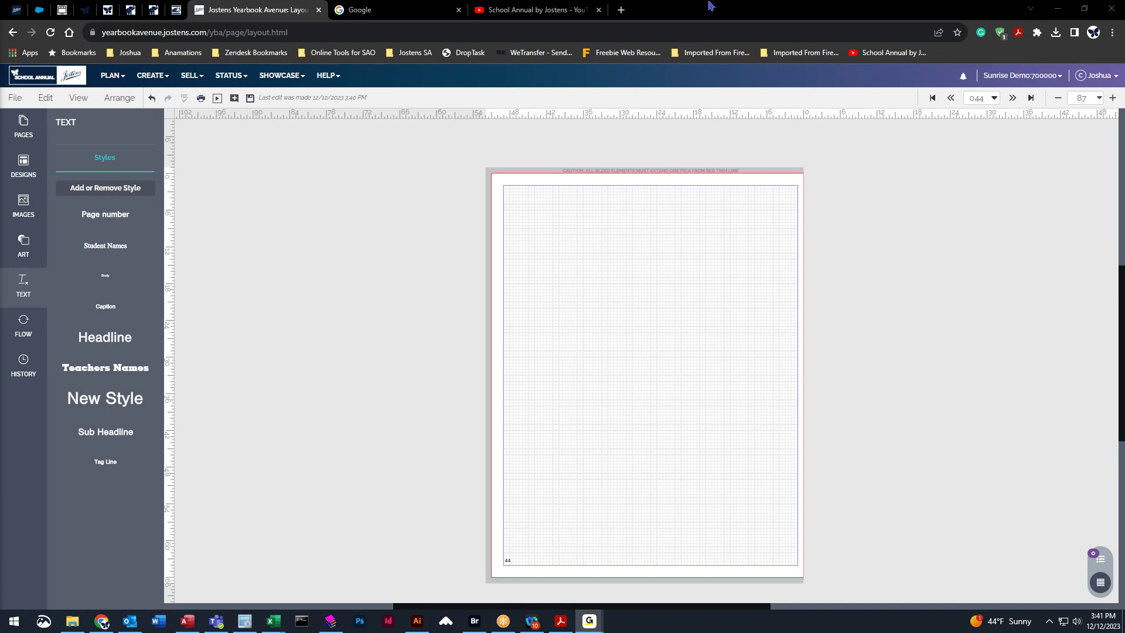
{"action": "left_click", "coordinate": [531, 9]}
Open the Tech Shorts playlist and scroll through its videos.
{"action": "scroll", "coordinate": [460, 407], "scroll_direction": "down", "scroll_amount": 2}
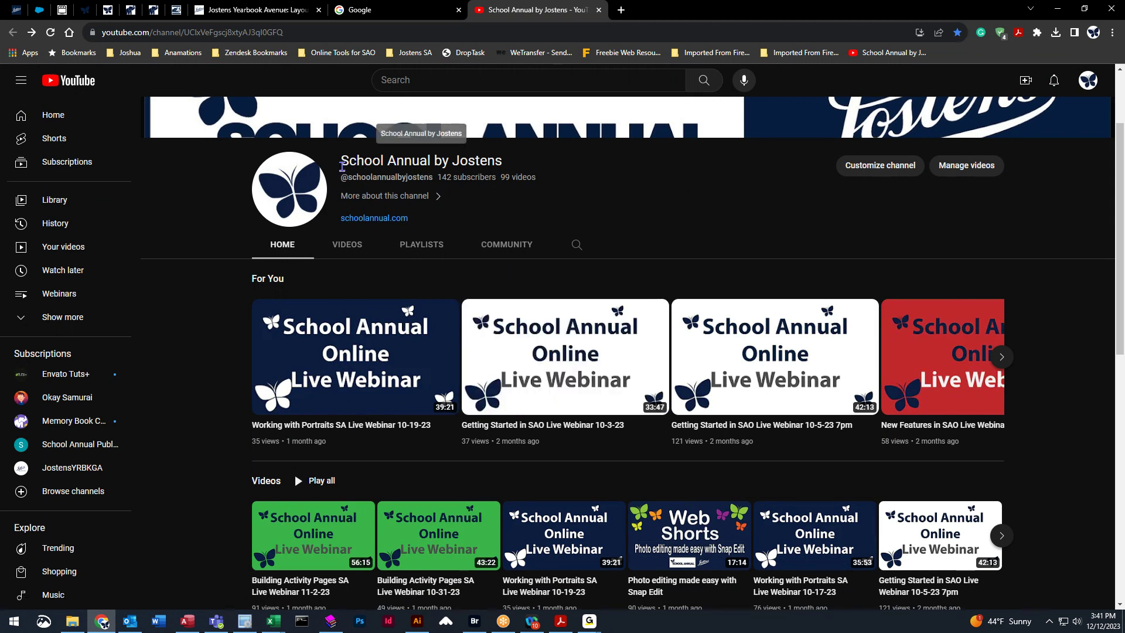
{"action": "scroll", "coordinate": [659, 319], "scroll_direction": "down", "scroll_amount": 3}
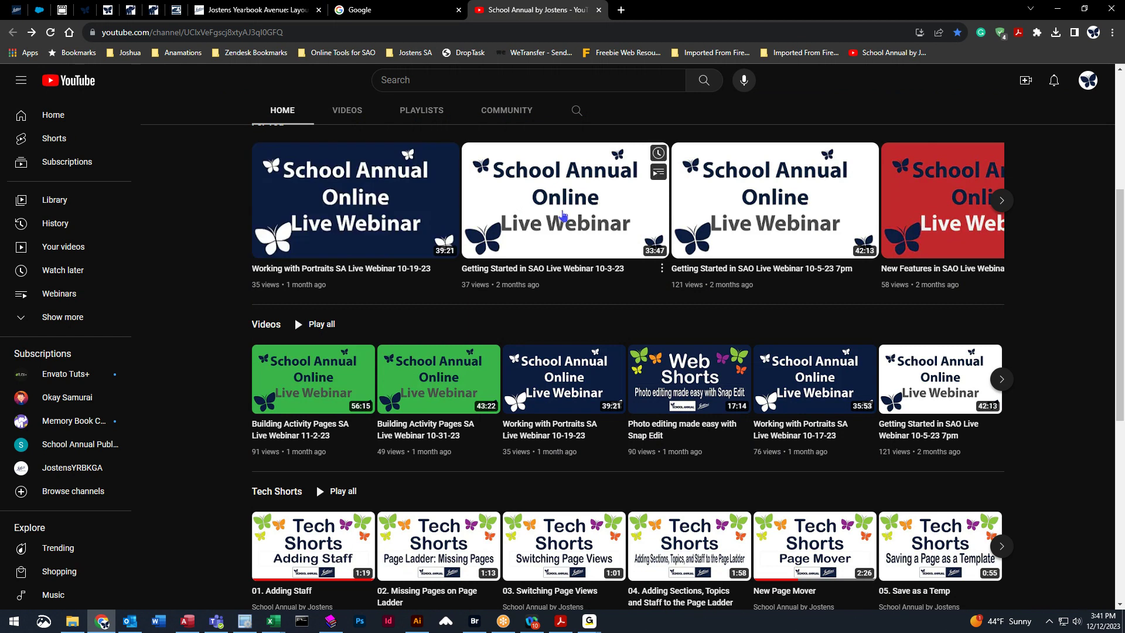
{"action": "scroll", "coordinate": [340, 328], "scroll_direction": "down", "scroll_amount": 3}
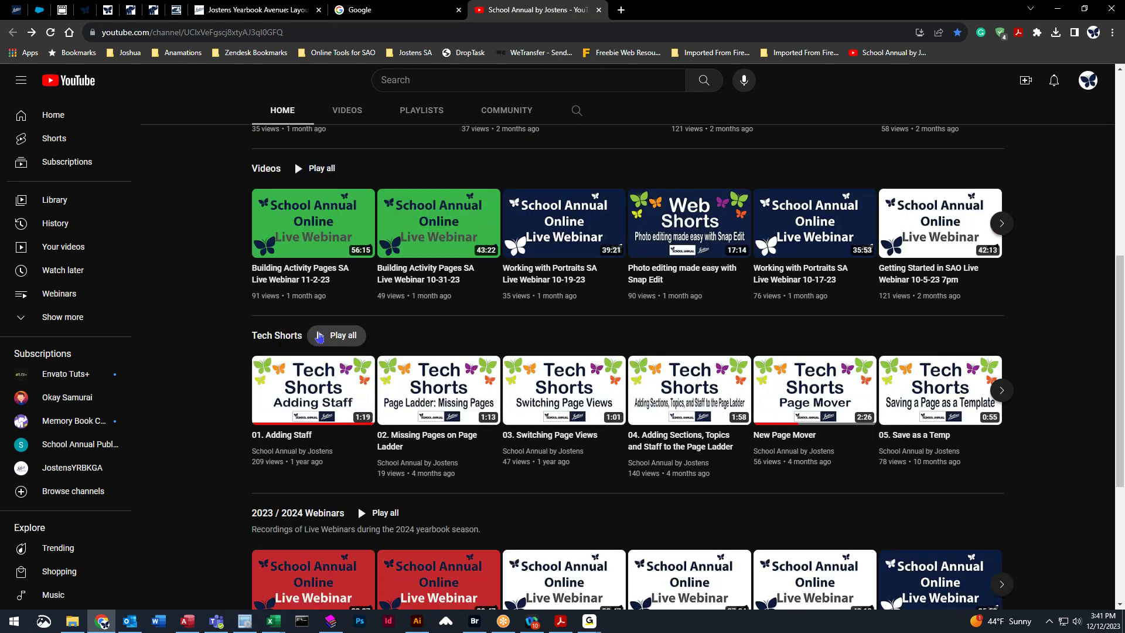
{"action": "left_click", "coordinate": [265, 335]}
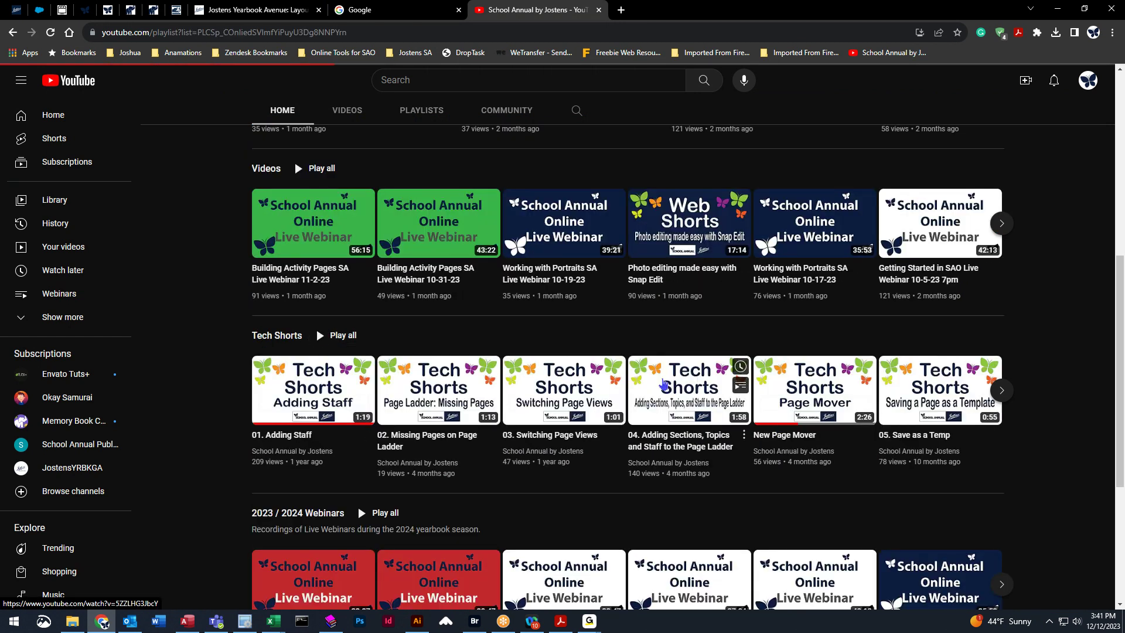
{"action": "scroll", "coordinate": [684, 176], "scroll_direction": "down", "scroll_amount": 3}
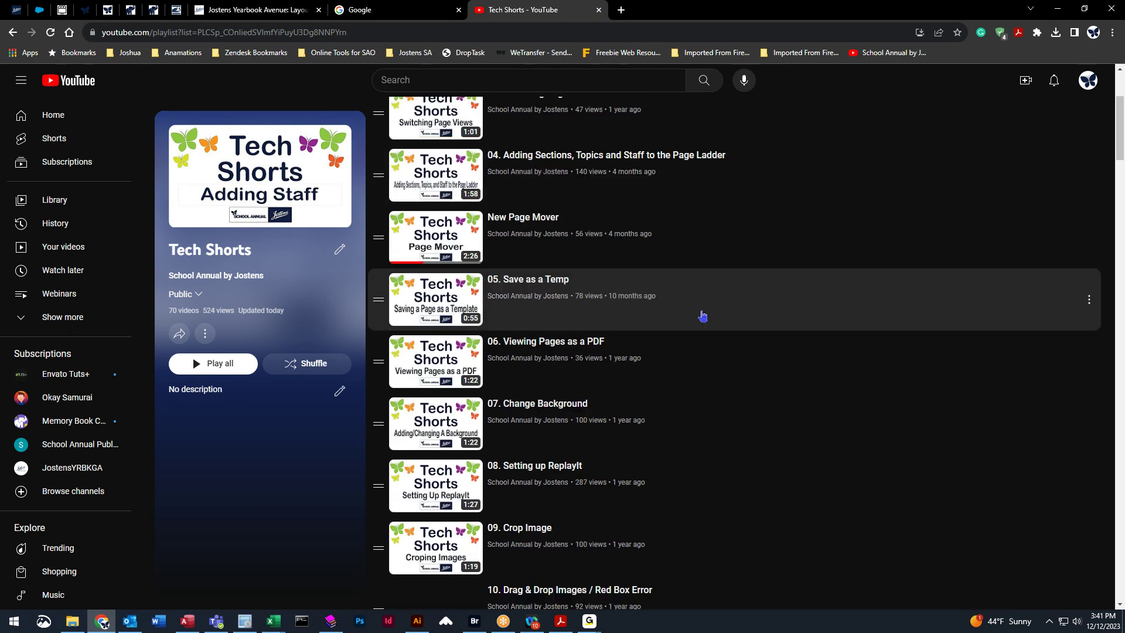
{"action": "scroll", "coordinate": [702, 315], "scroll_direction": "down", "scroll_amount": 1}
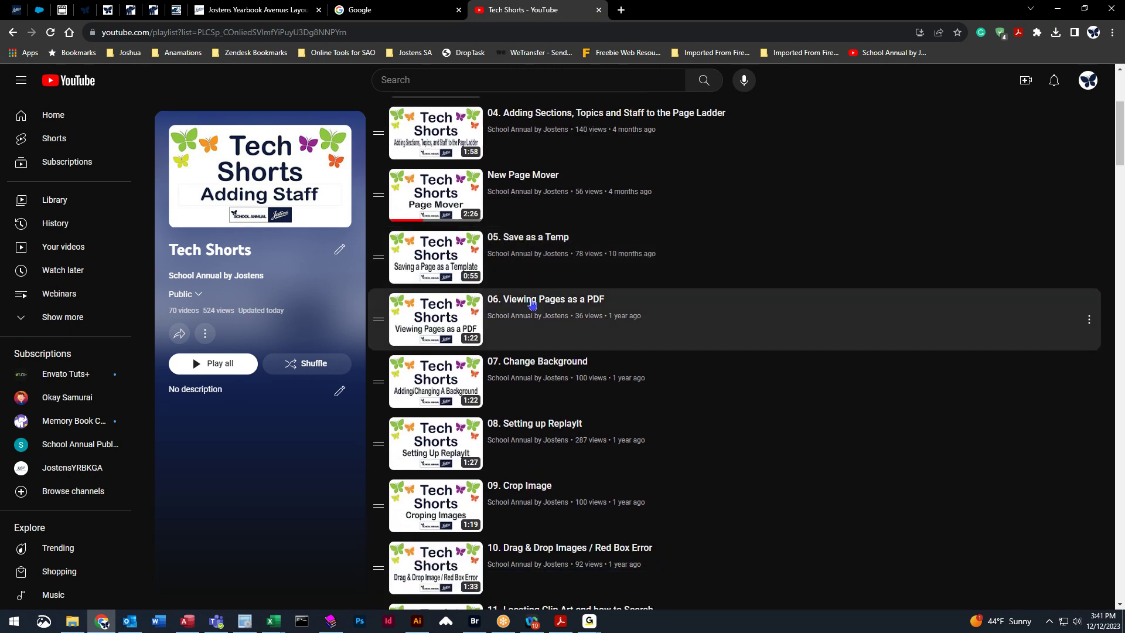
{"action": "scroll", "coordinate": [724, 378], "scroll_direction": "down", "scroll_amount": 7}
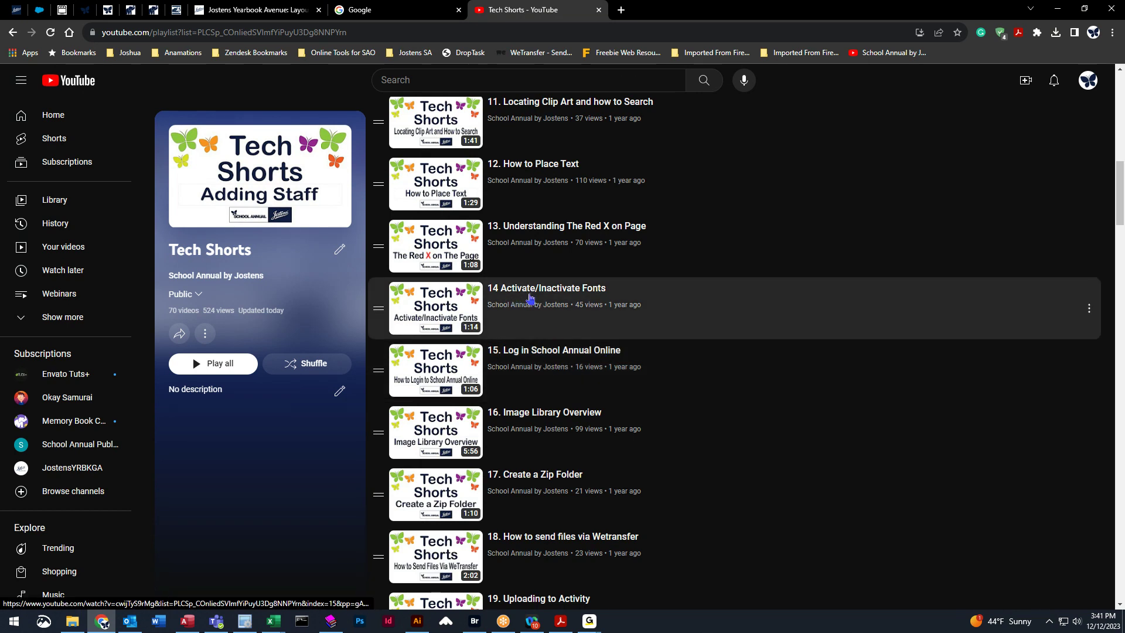
{"action": "scroll", "coordinate": [756, 351], "scroll_direction": "down", "scroll_amount": 6}
{"action": "scroll", "coordinate": [698, 455], "scroll_direction": "down", "scroll_amount": 2}
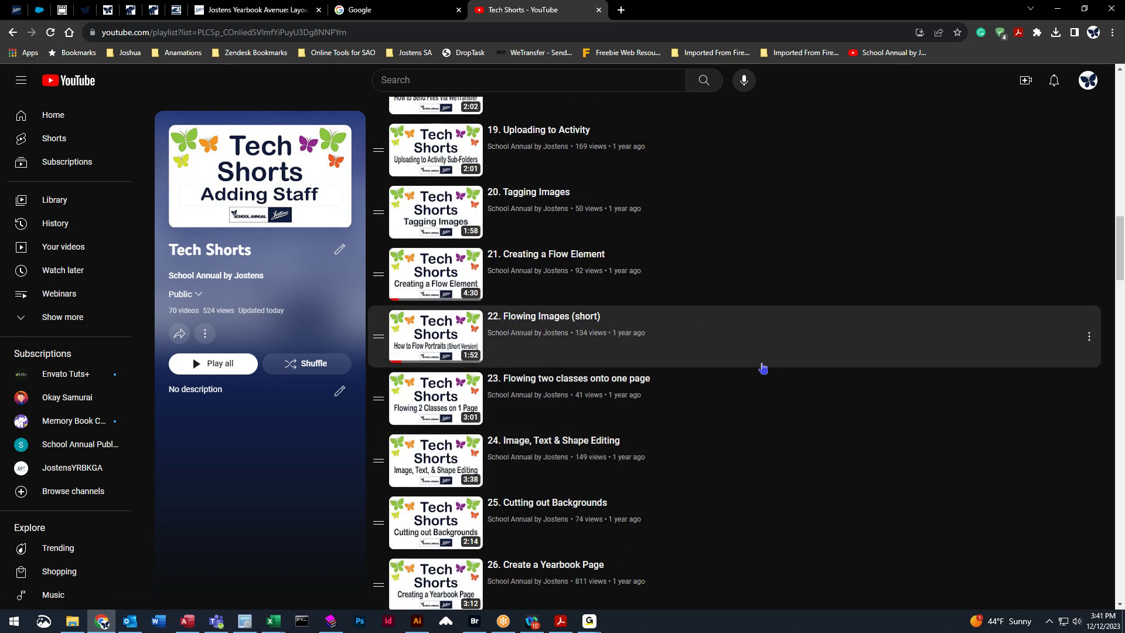
{"action": "scroll", "coordinate": [763, 368], "scroll_direction": "down", "scroll_amount": 4}
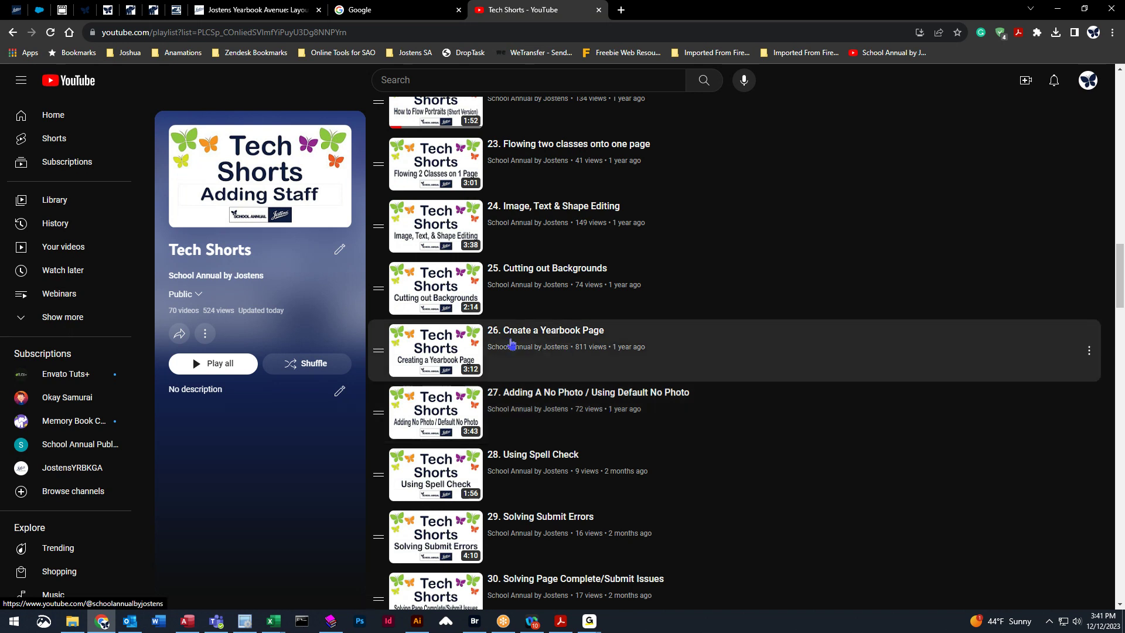
{"action": "scroll", "coordinate": [711, 467], "scroll_direction": "down", "scroll_amount": 5}
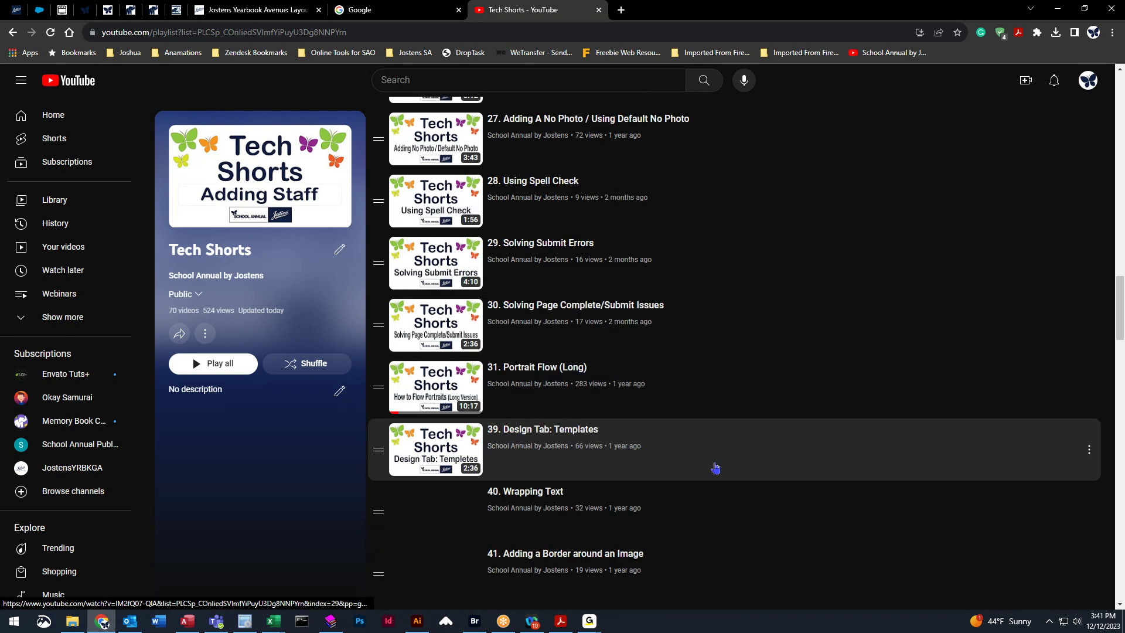
{"action": "scroll", "coordinate": [716, 467], "scroll_direction": "down", "scroll_amount": 16}
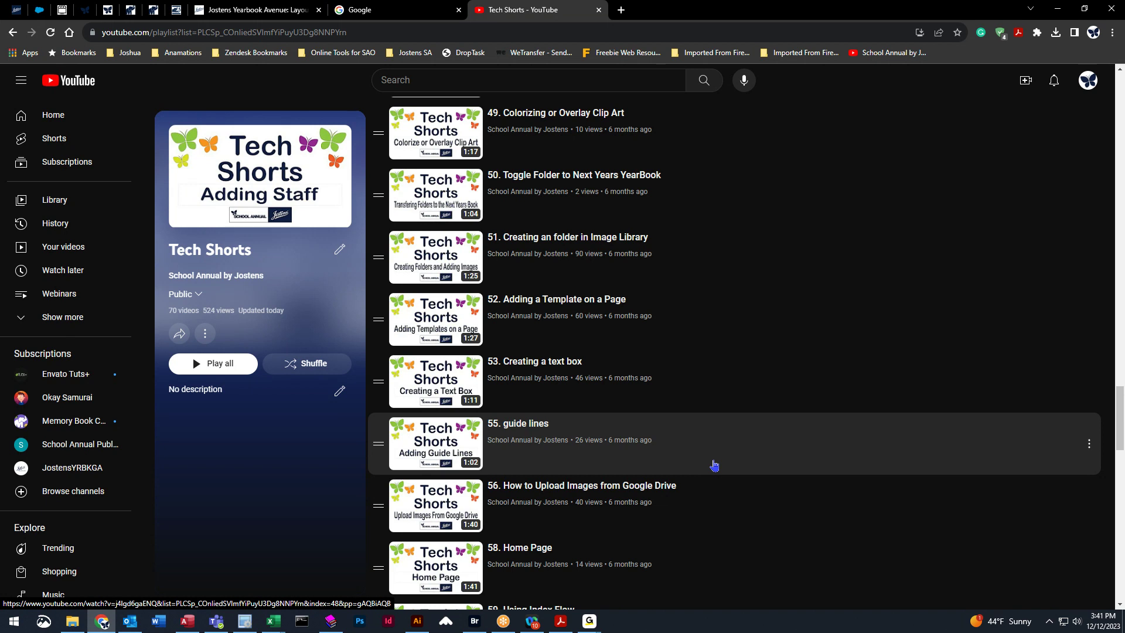
{"action": "scroll", "coordinate": [601, 478], "scroll_direction": "down", "scroll_amount": 12}
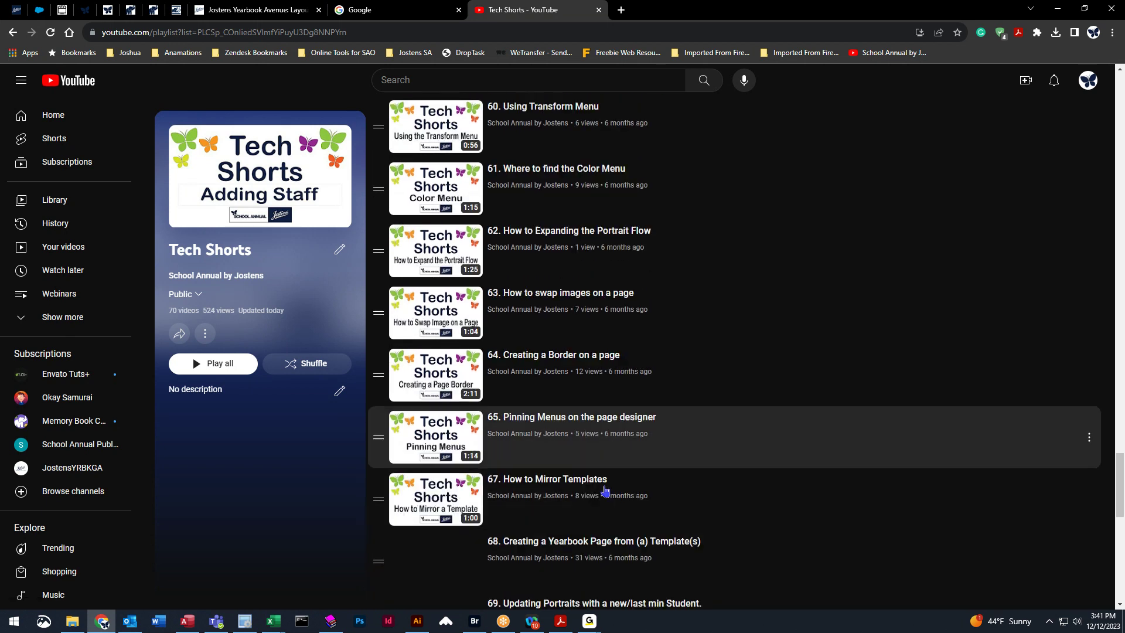
{"action": "scroll", "coordinate": [605, 490], "scroll_direction": "down", "scroll_amount": 12}
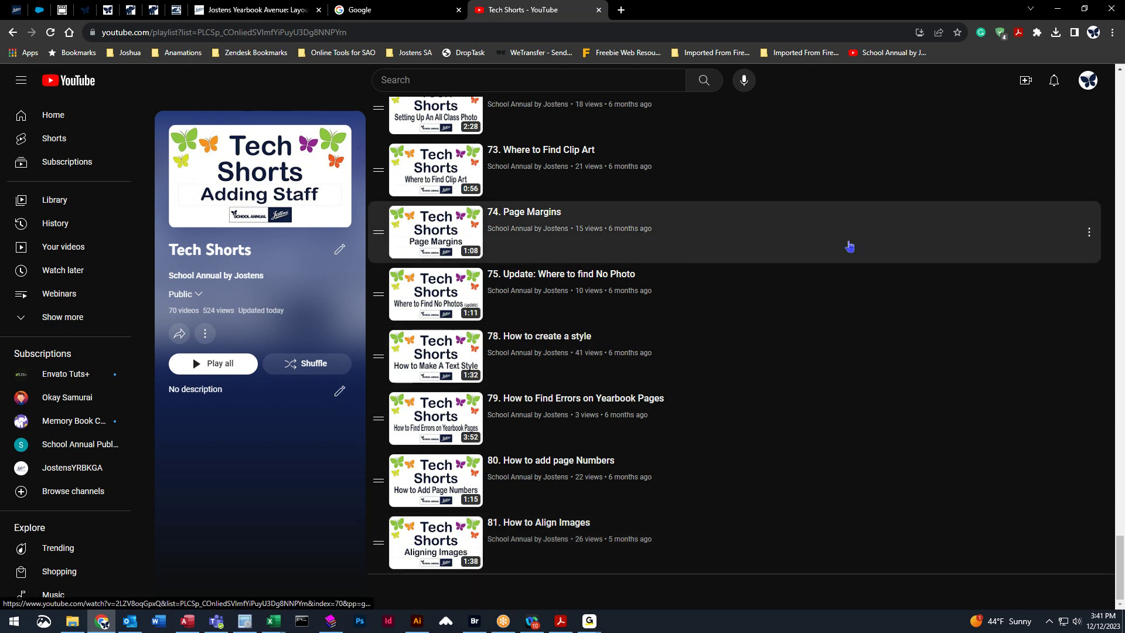
{"action": "left_click_drag", "start_coordinate": [1120, 576], "coordinate": [1121, 82]}
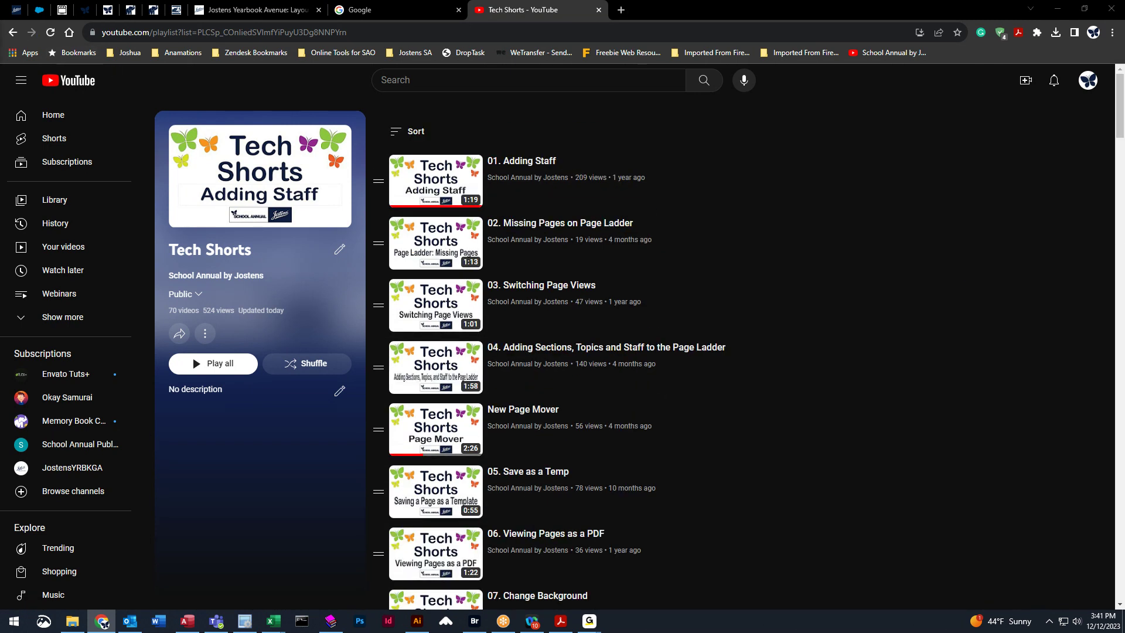
Go back to the channel and look through the 2023 / 2024 Webinars playlist.
{"action": "left_click", "coordinate": [13, 34]}
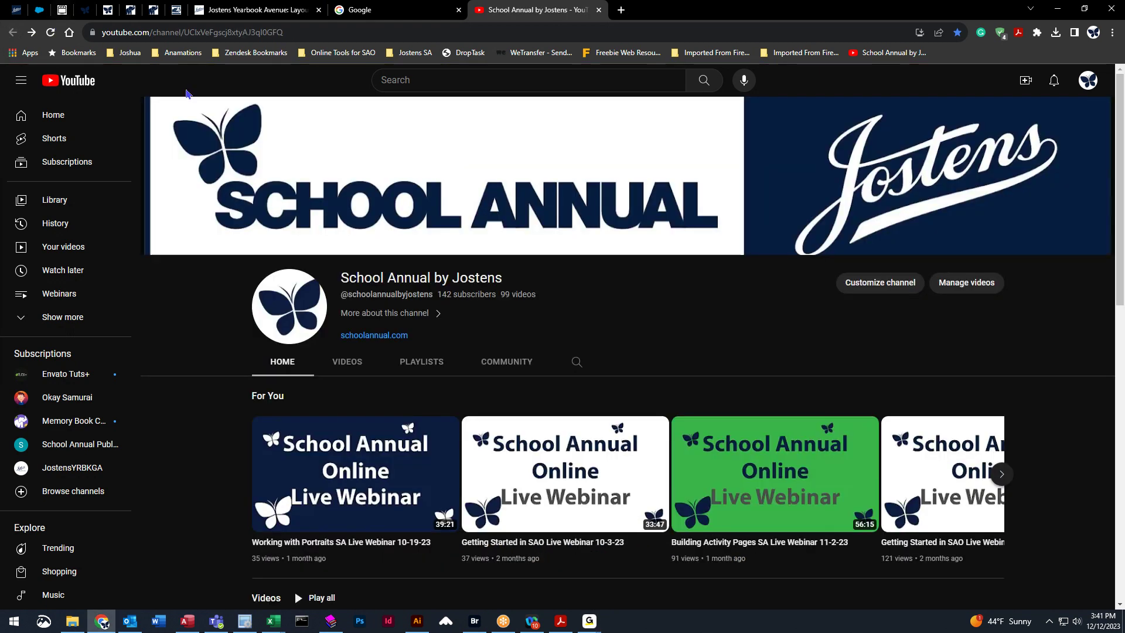
{"action": "scroll", "coordinate": [298, 255], "scroll_direction": "down", "scroll_amount": 12}
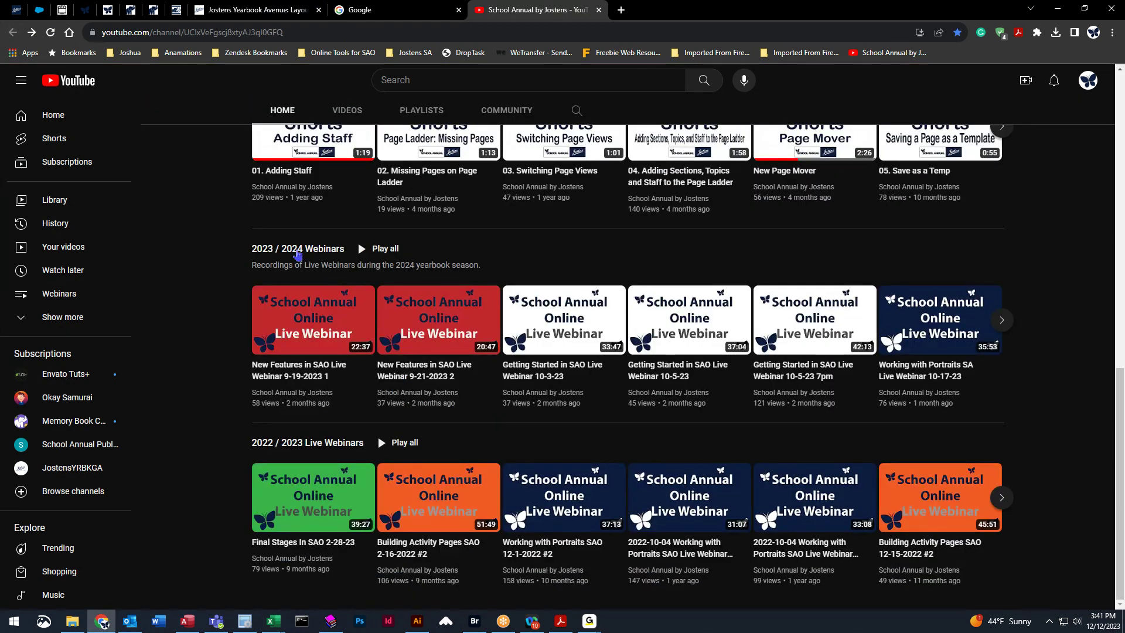
{"action": "left_click", "coordinate": [265, 250]}
{"action": "scroll", "coordinate": [723, 357], "scroll_direction": "down", "scroll_amount": 2}
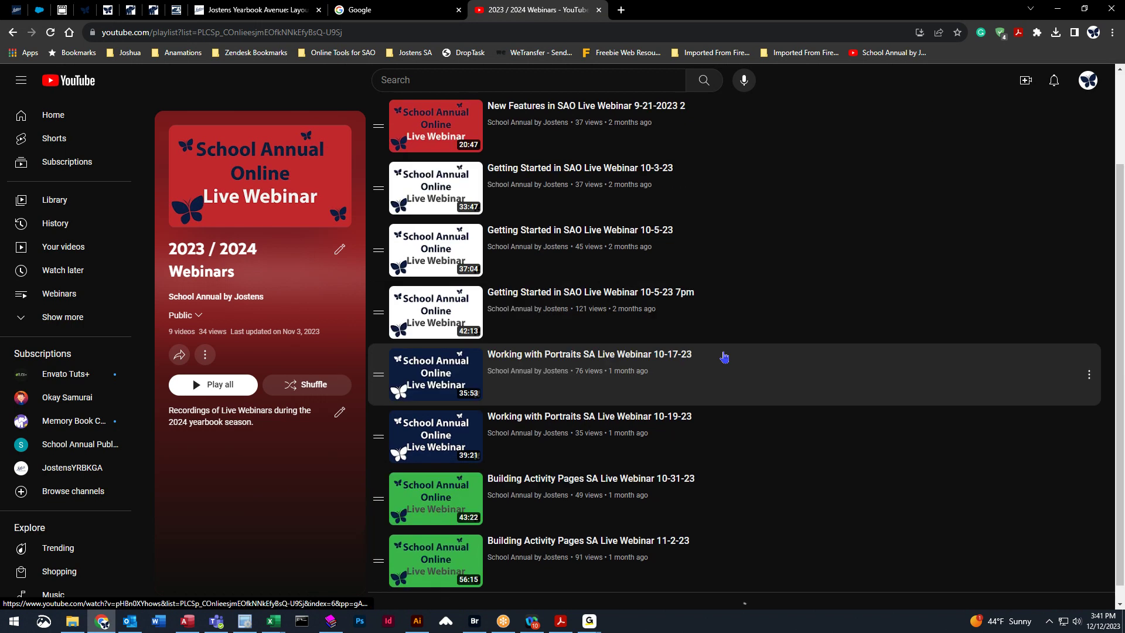
{"action": "scroll", "coordinate": [725, 357], "scroll_direction": "up", "scroll_amount": 2}
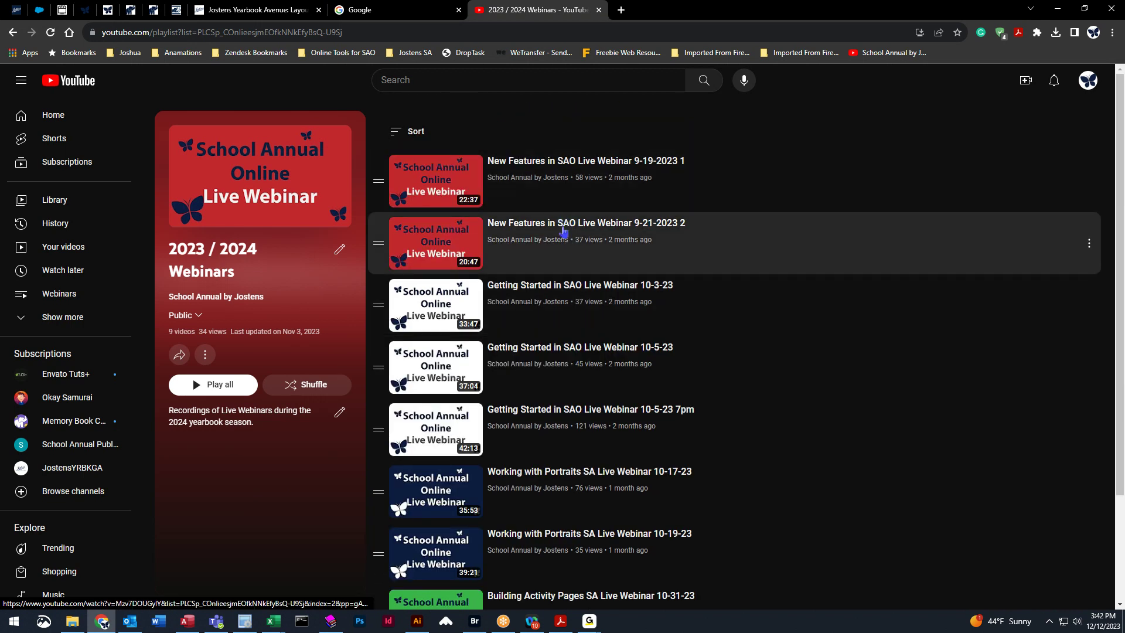
{"action": "scroll", "coordinate": [577, 309], "scroll_direction": "down", "scroll_amount": 3}
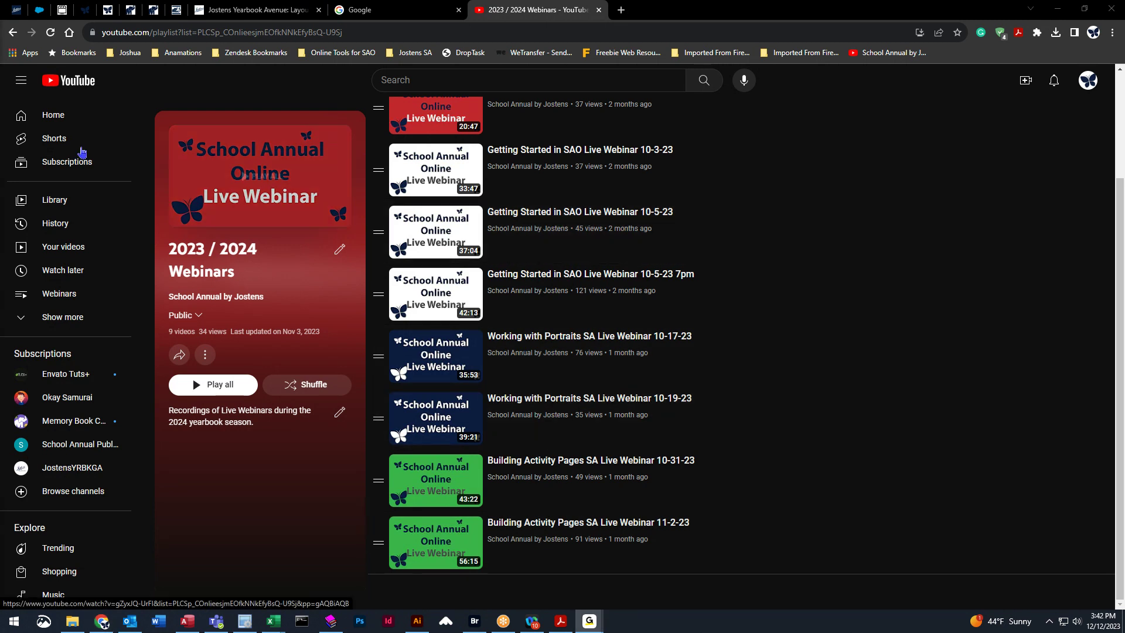
Return to the School Annual by Jostens channel page, then to the yearbook layout editor.
{"action": "left_click", "coordinate": [216, 296]}
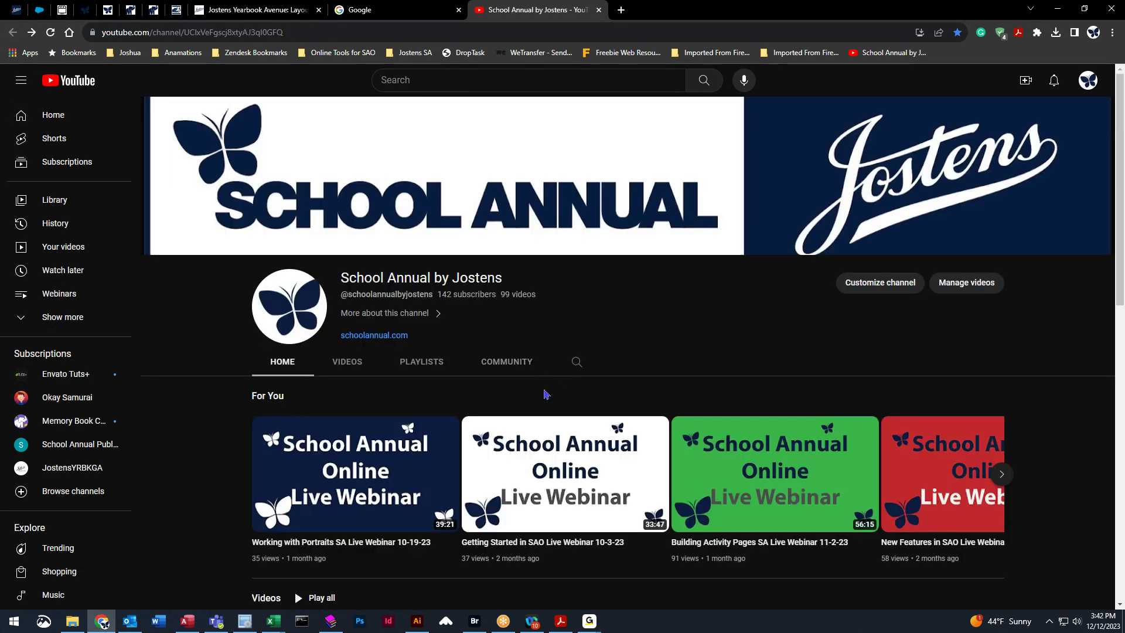
{"action": "scroll", "coordinate": [547, 394], "scroll_direction": "down", "scroll_amount": 2}
{"action": "left_click", "coordinate": [250, 18]}
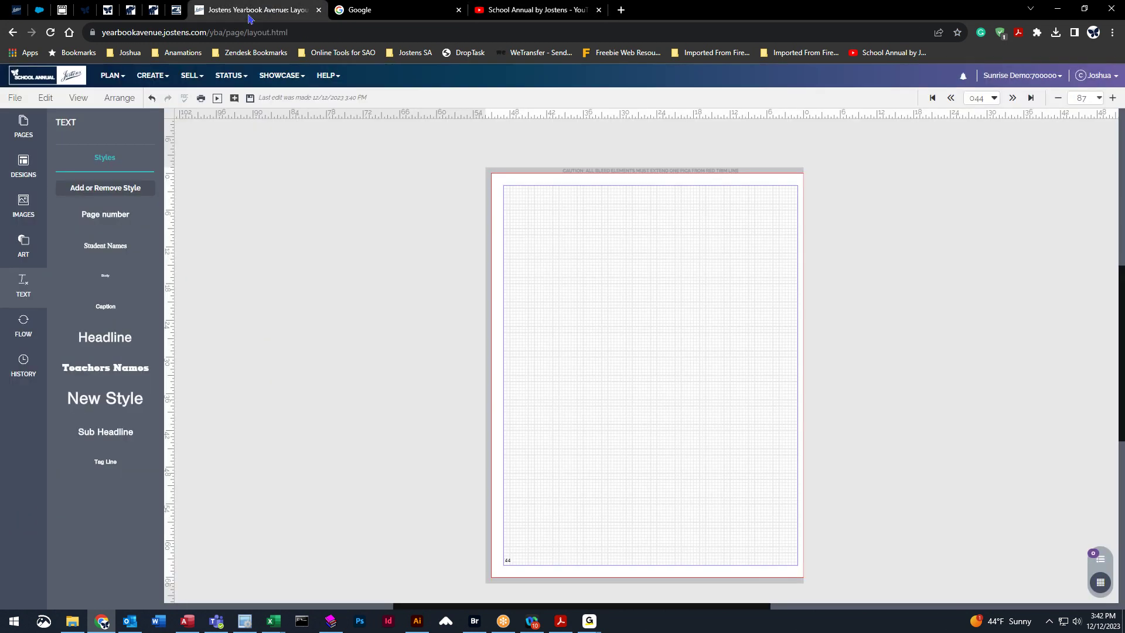